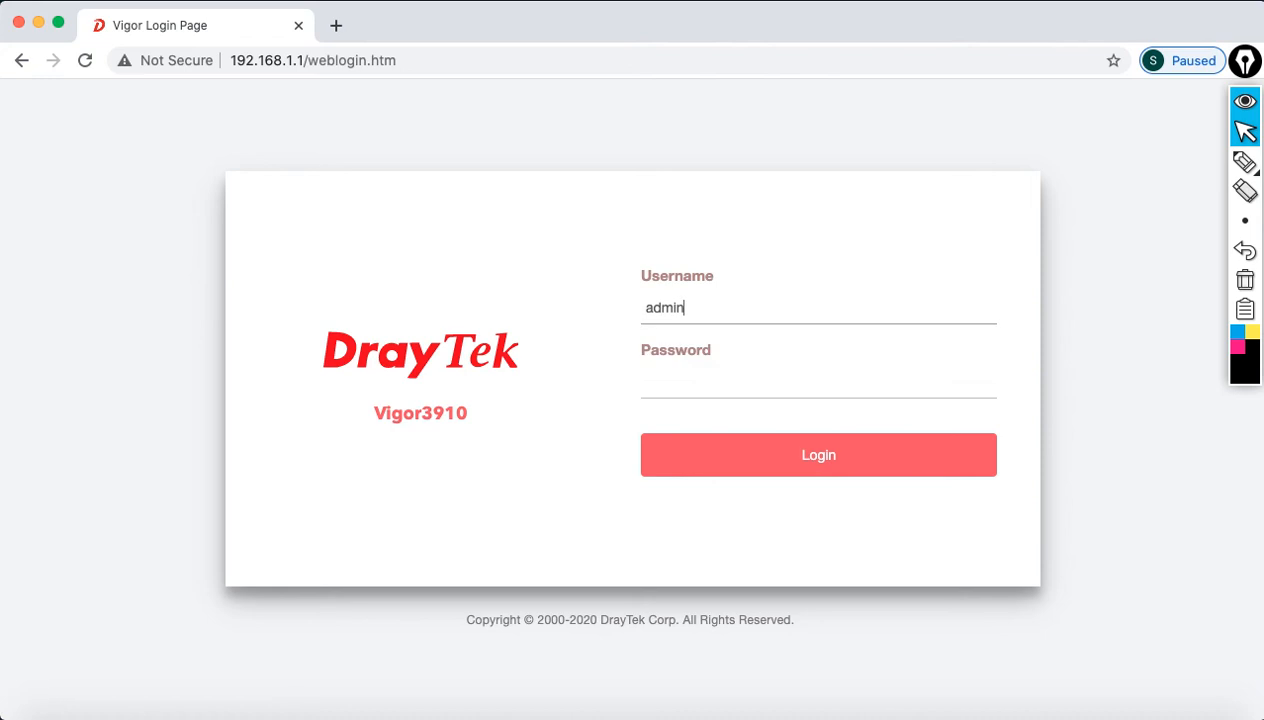
Step: Sign in to the router as admin and dismiss the default-password warning
text(admin)
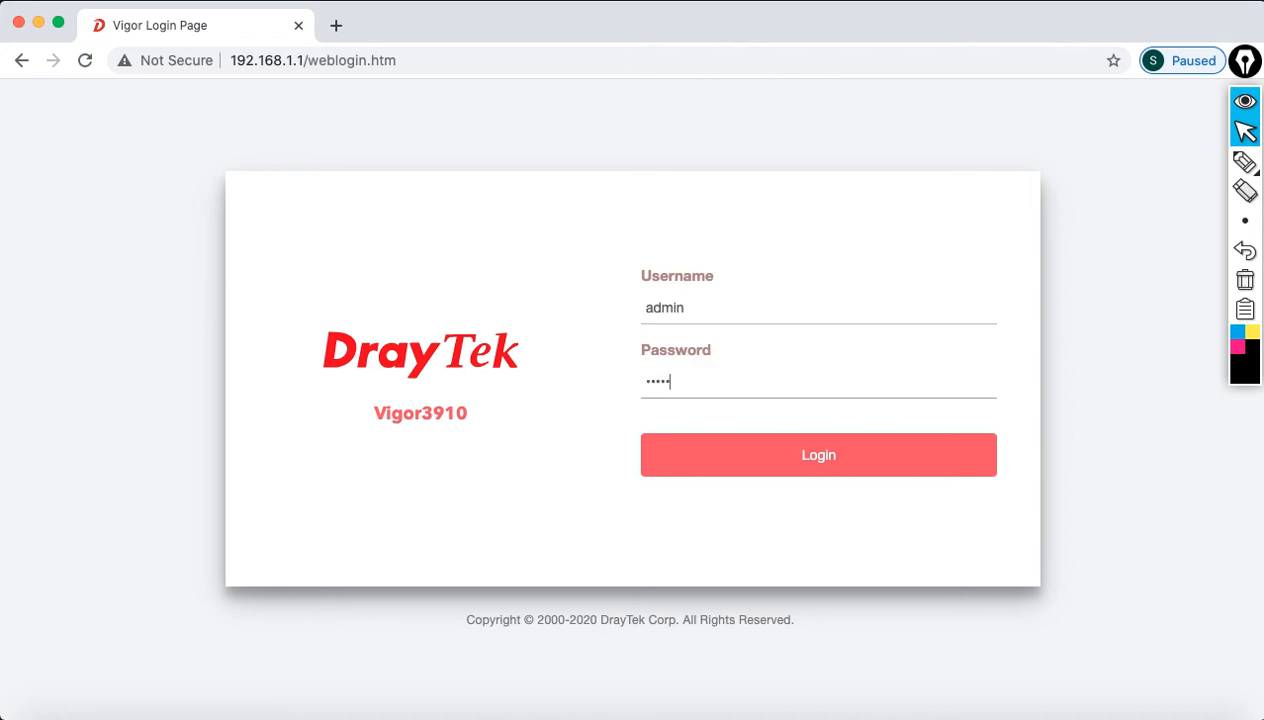
click(784, 463)
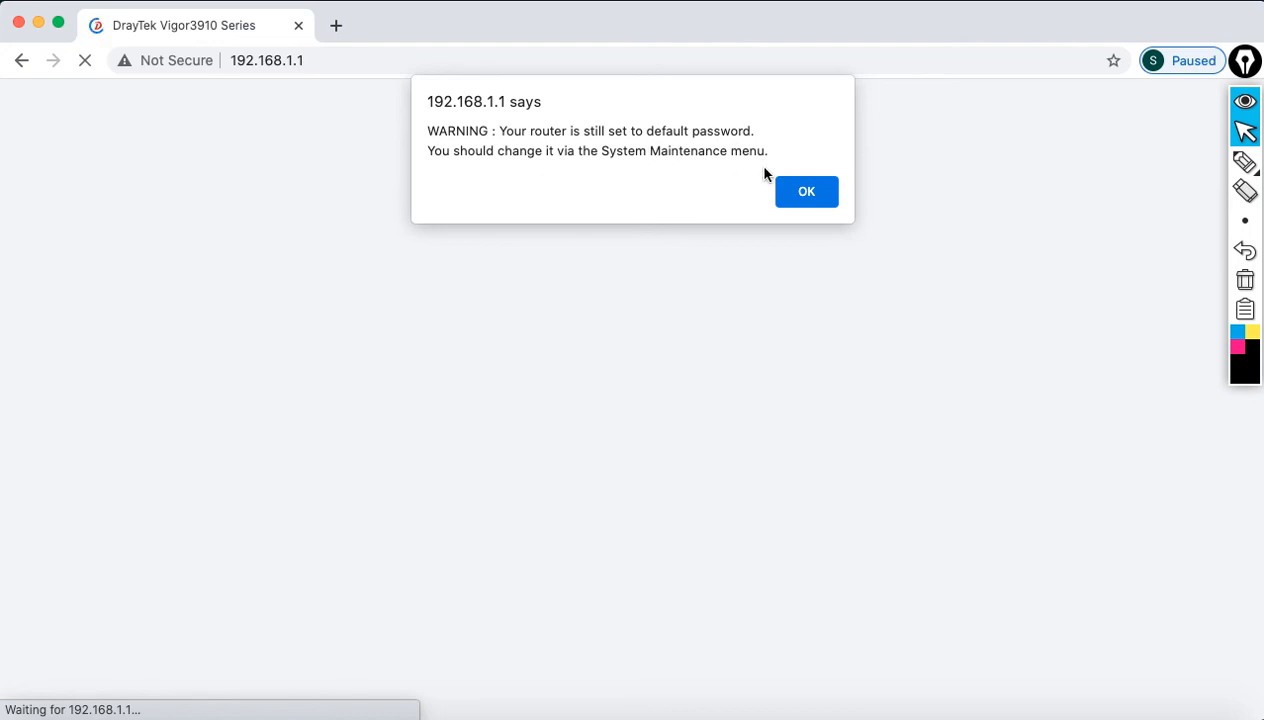
click(806, 191)
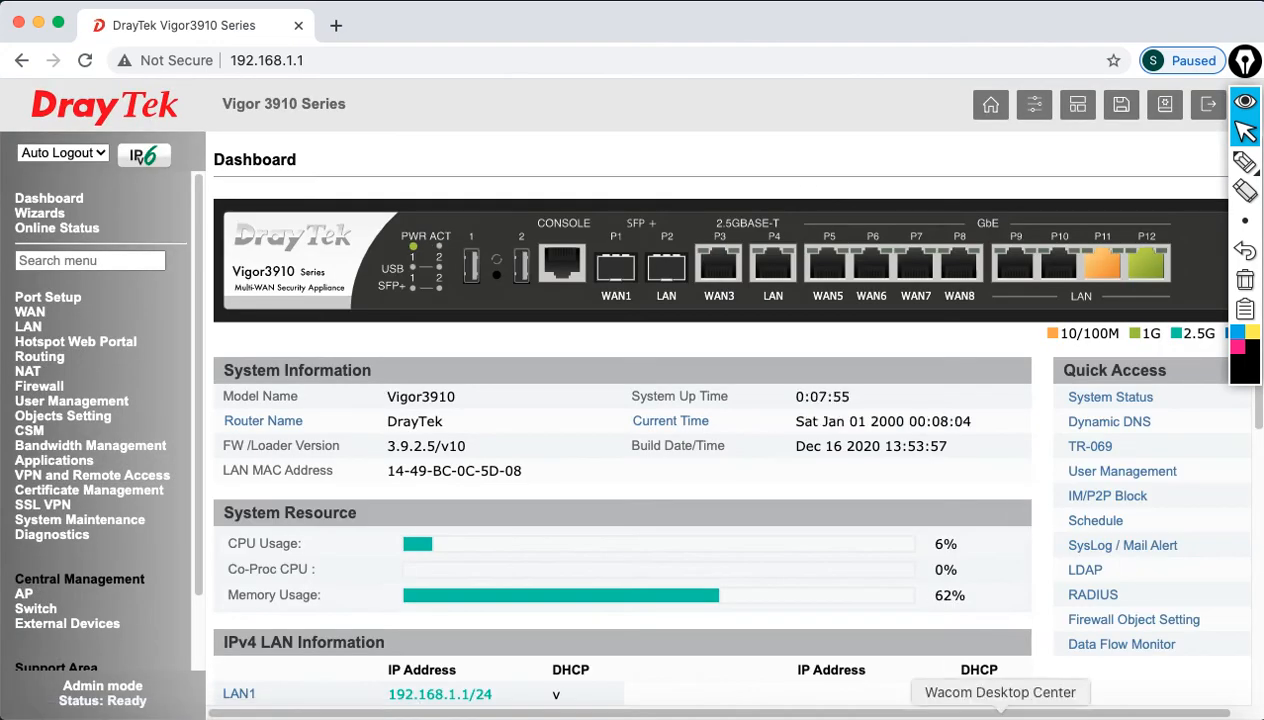
Step: Check the lab slide's step about changing the admin password, then minimize PowerPoint
click(1058, 712)
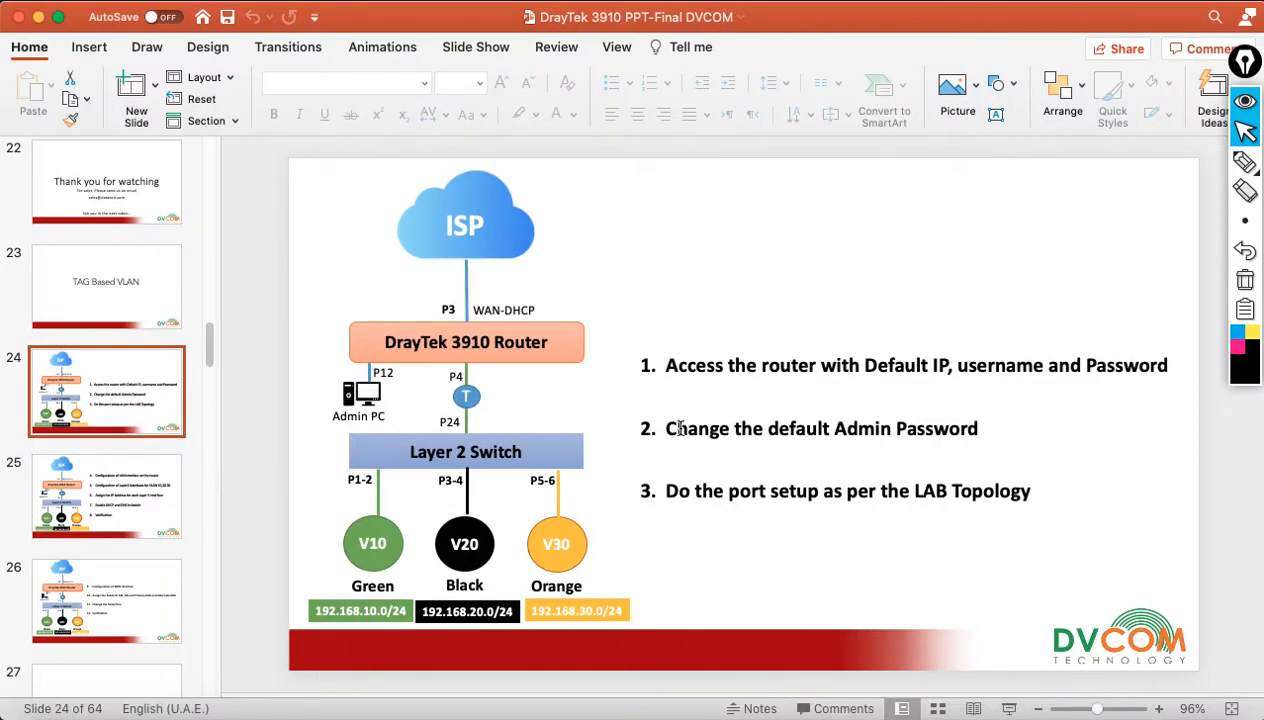
drag(666, 428, 985, 427)
click(697, 241)
click(38, 17)
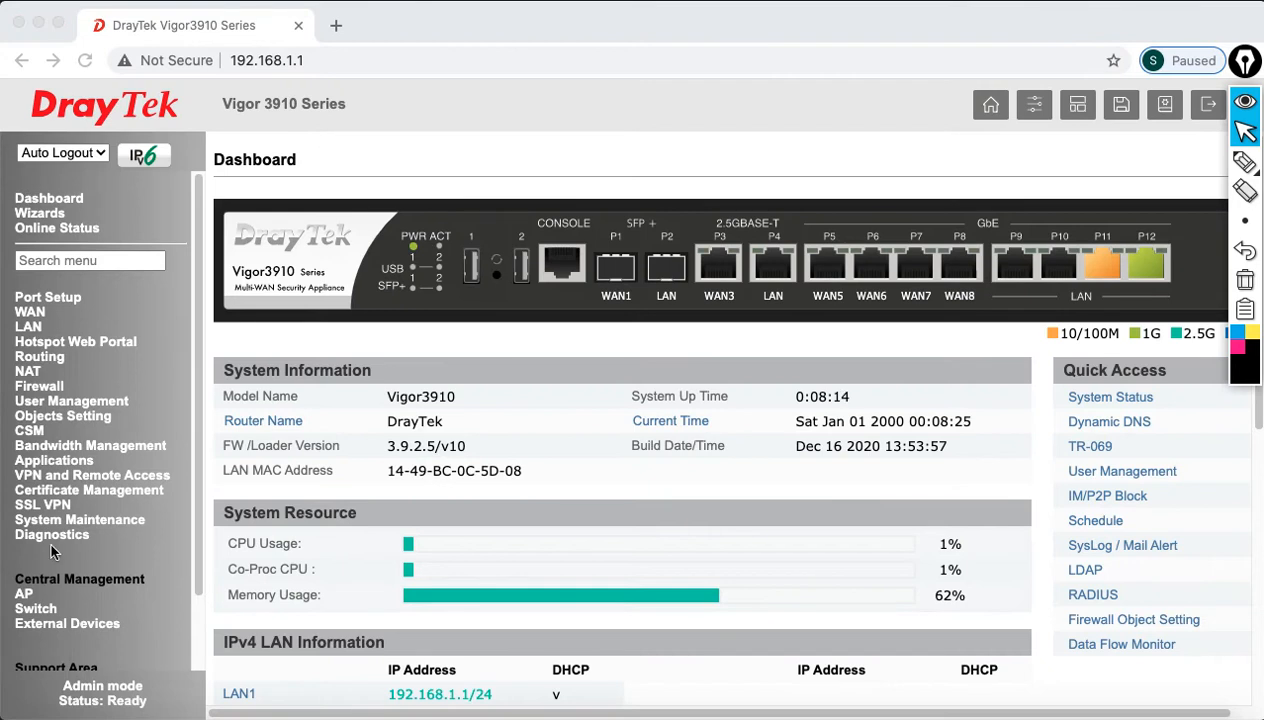
Step: In System Maintenance > Administrator Password, enter the old password and the new one twice, then save
click(68, 532)
click(67, 522)
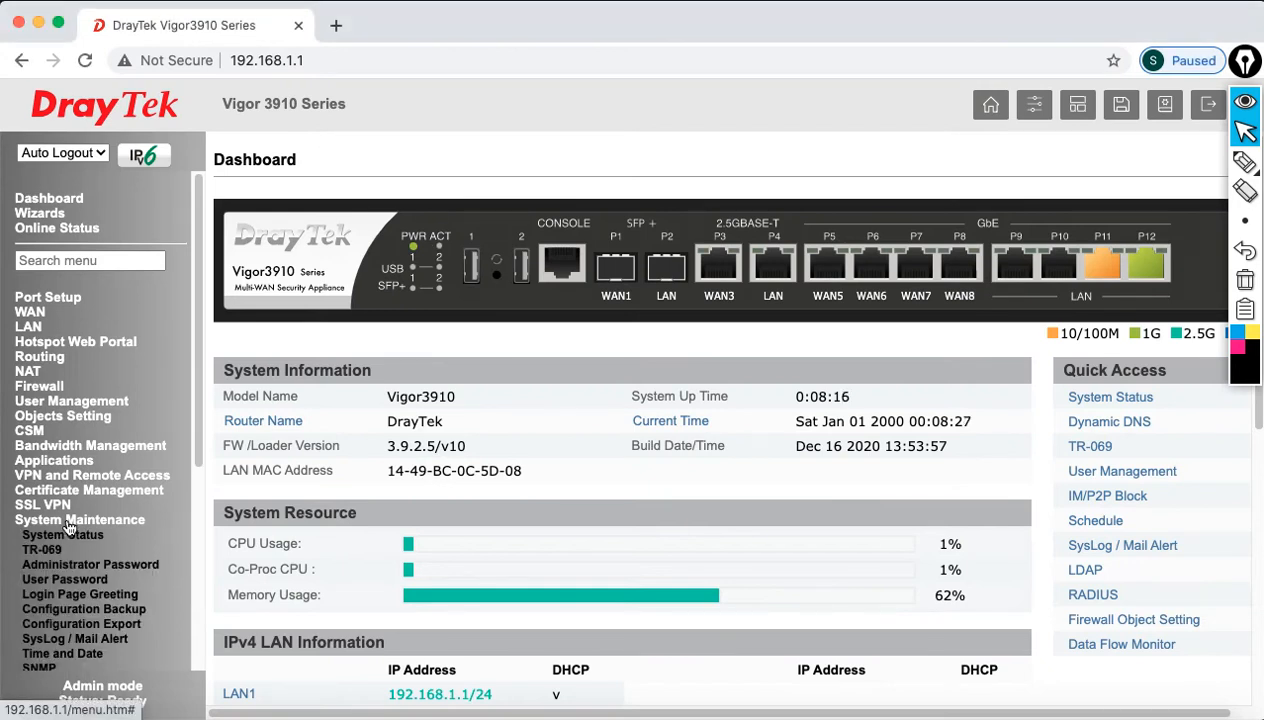
click(87, 568)
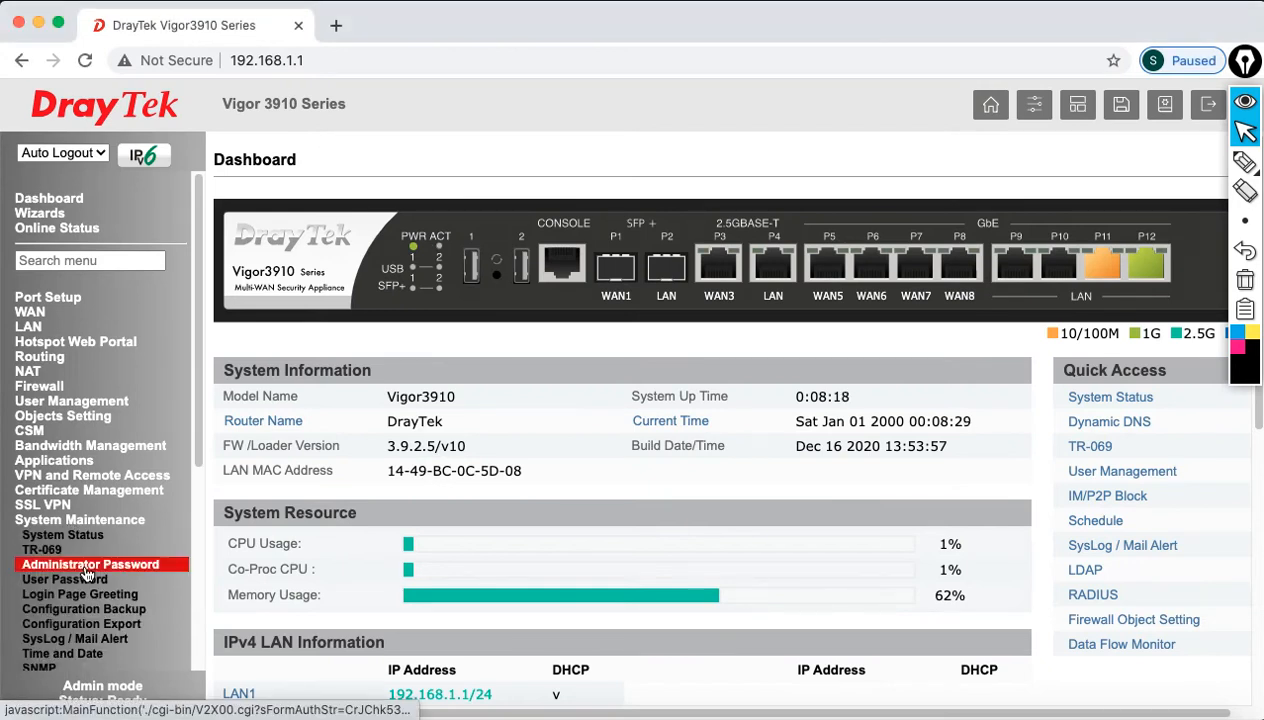
click(659, 240)
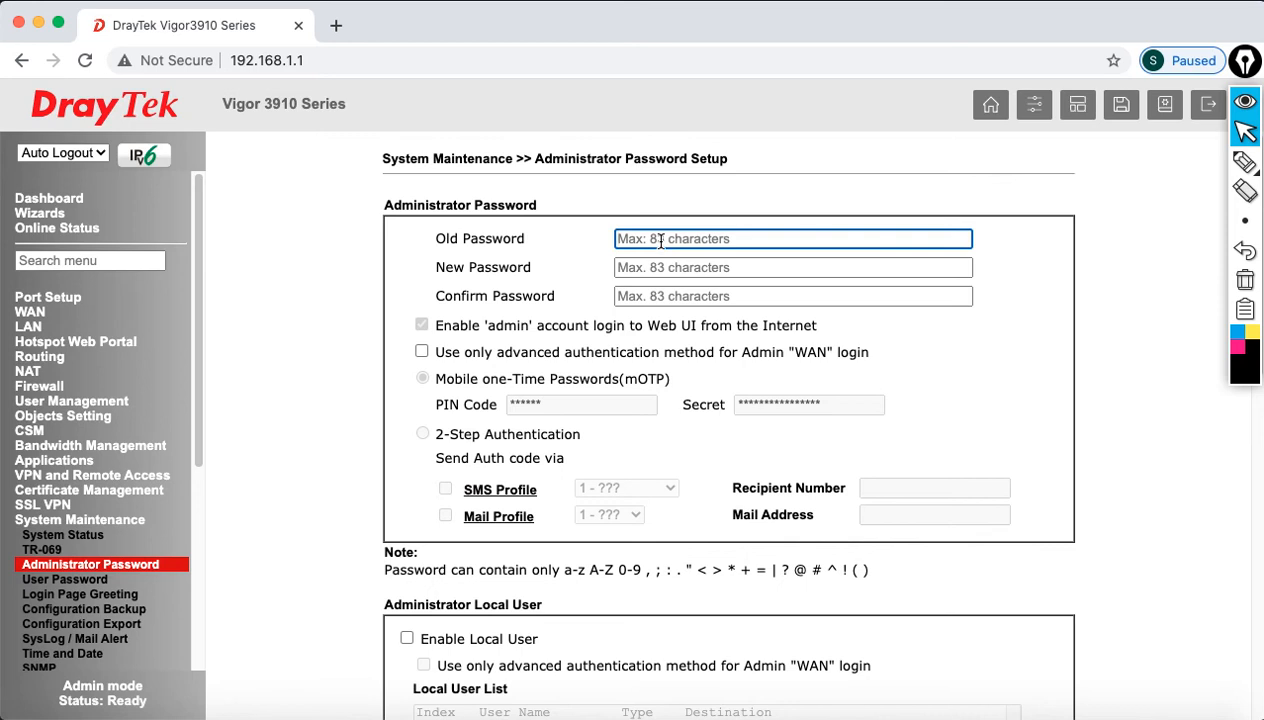
text(•••••)
key(Tab)
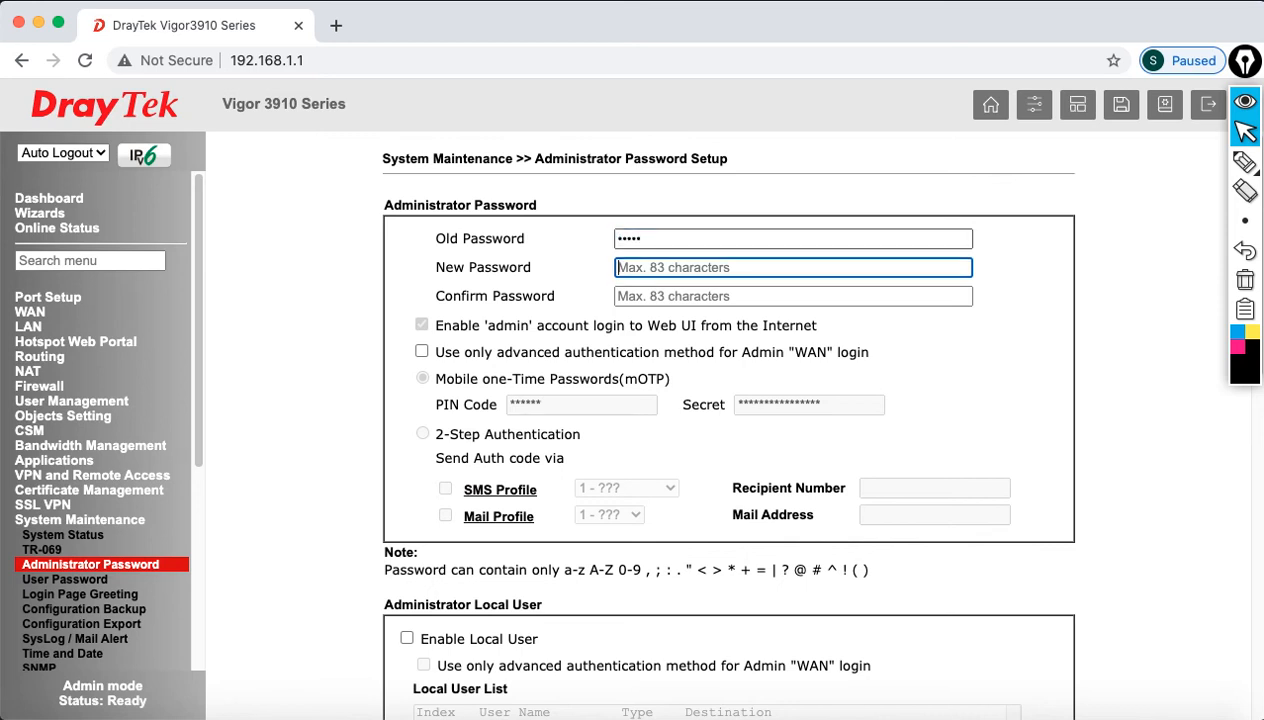
text(•)
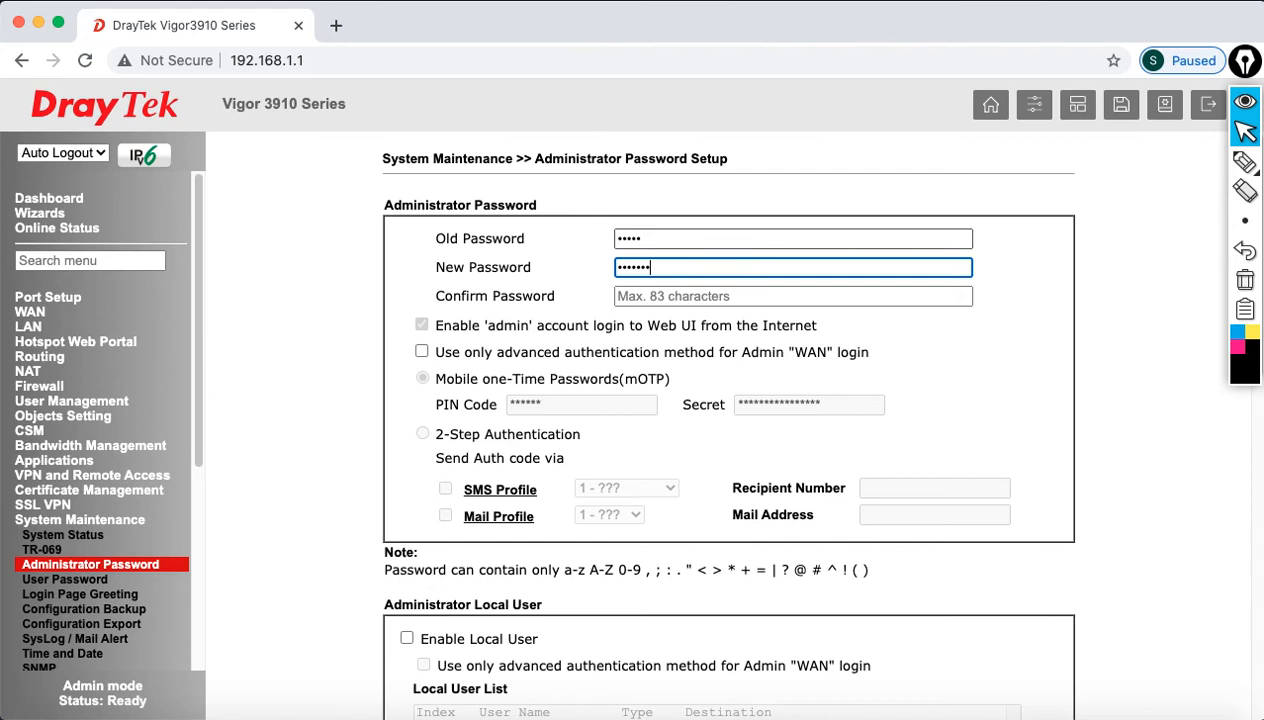
key(Tab)
text(•)
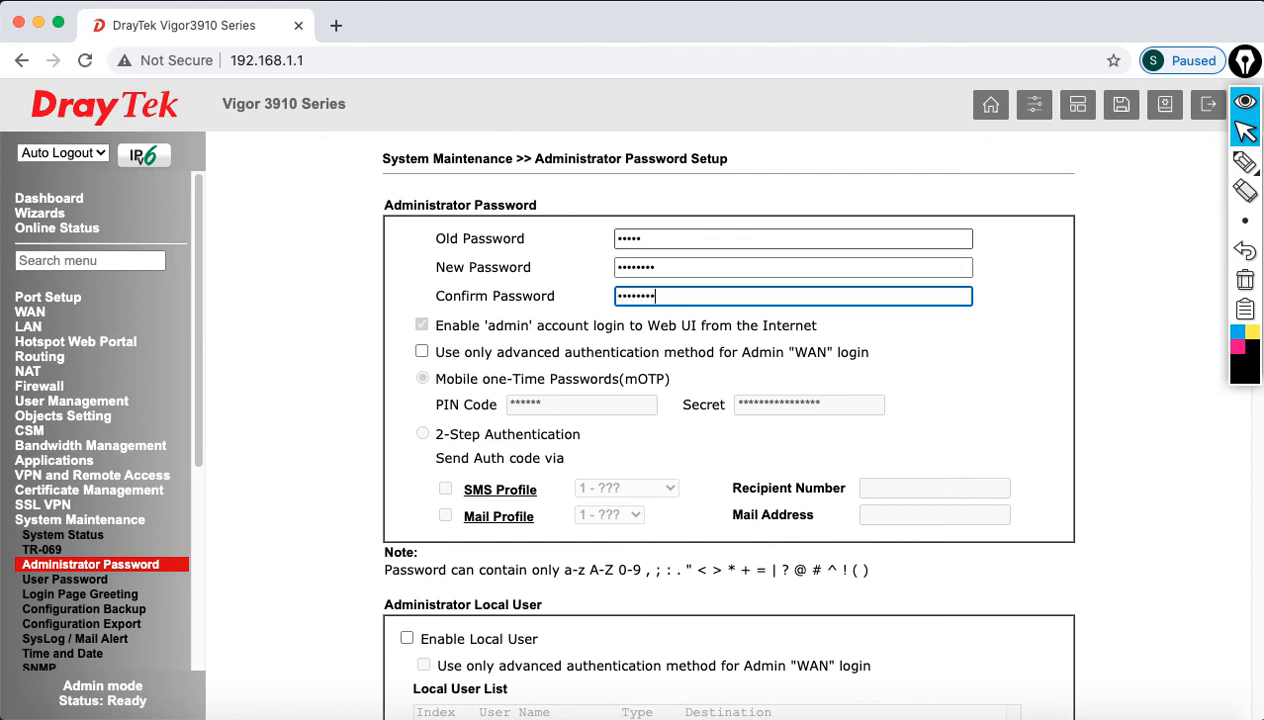
scroll(726, 436, down, 10)
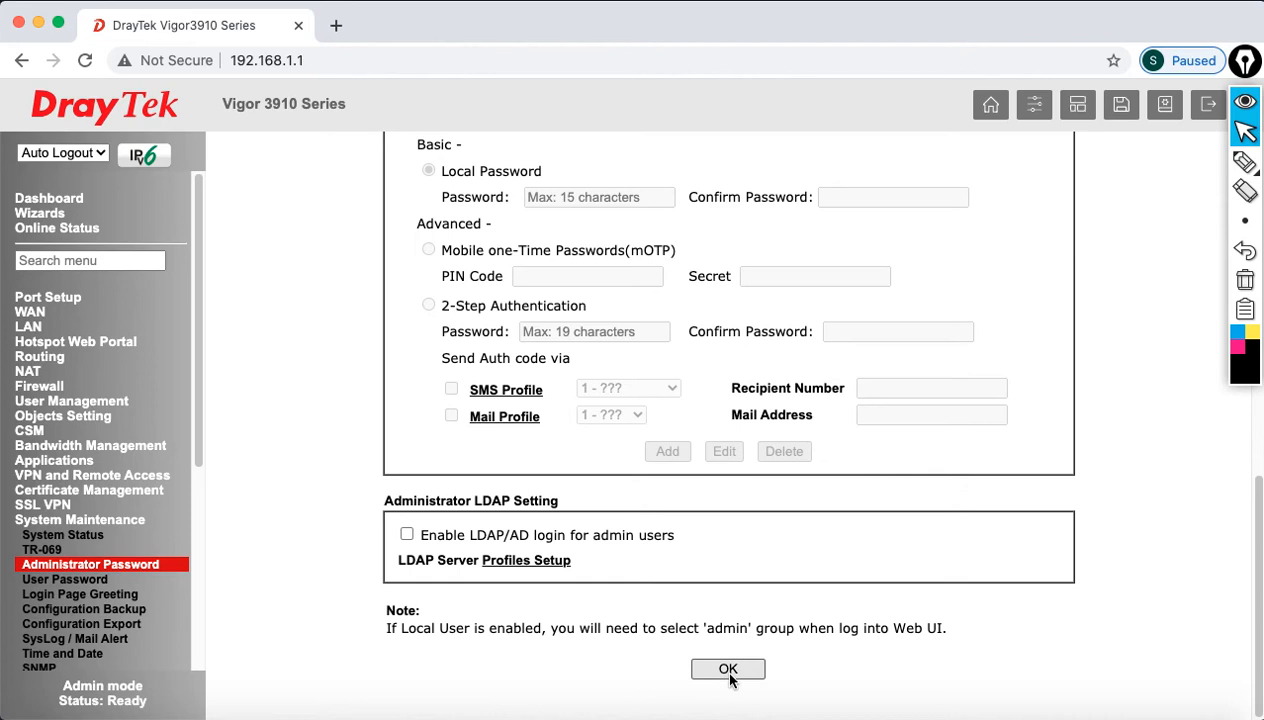
click(729, 670)
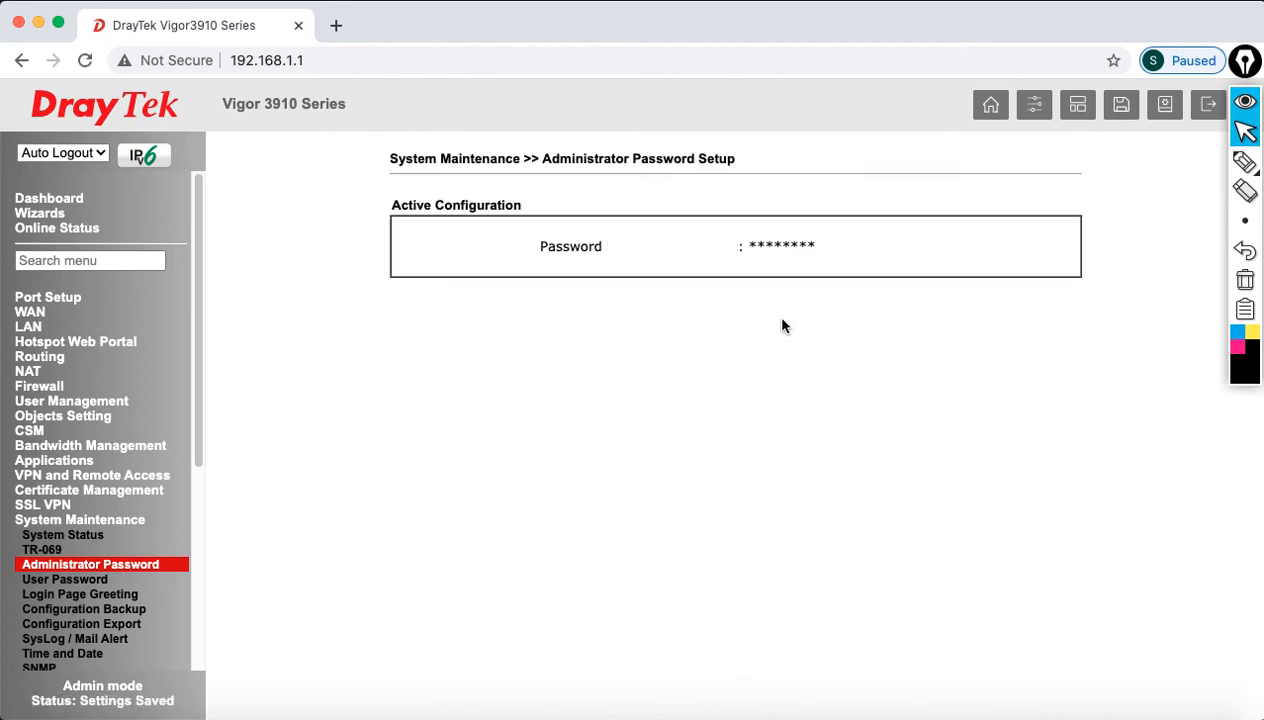
Step: Log out and try signing in with the old admin password, which is rejected
click(1207, 108)
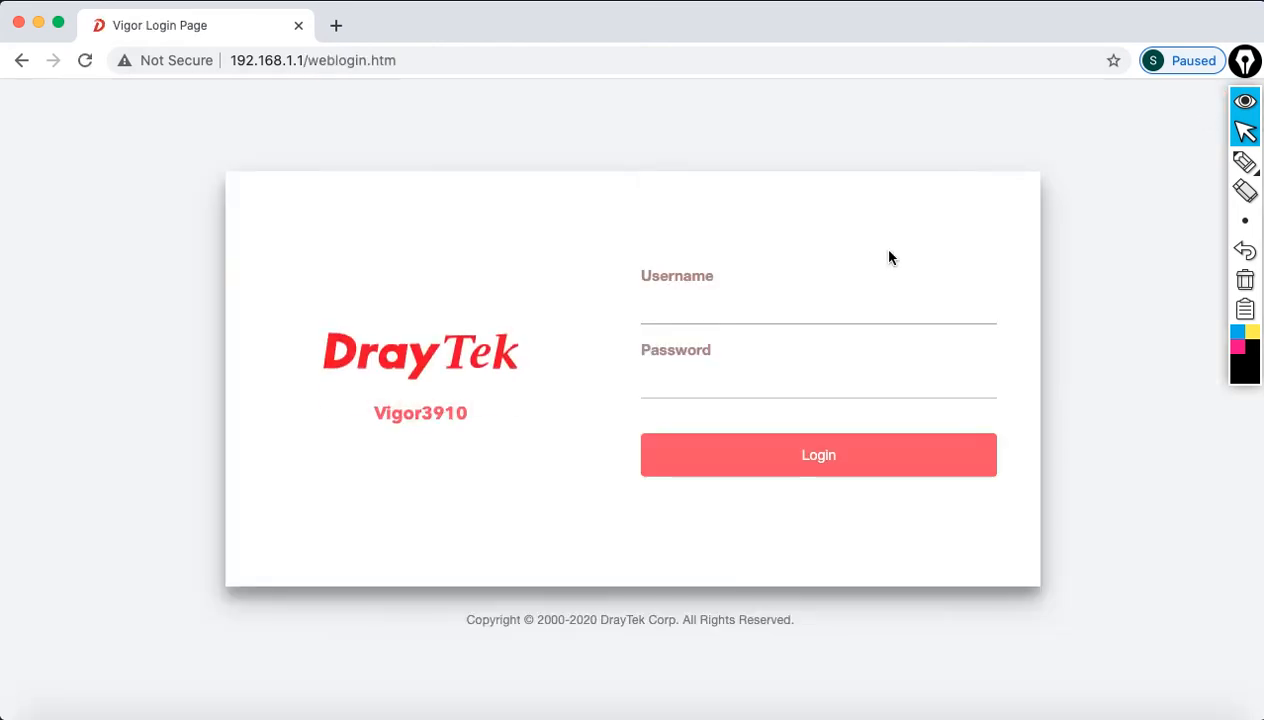
text(admin)
key(Tab)
text(admin)
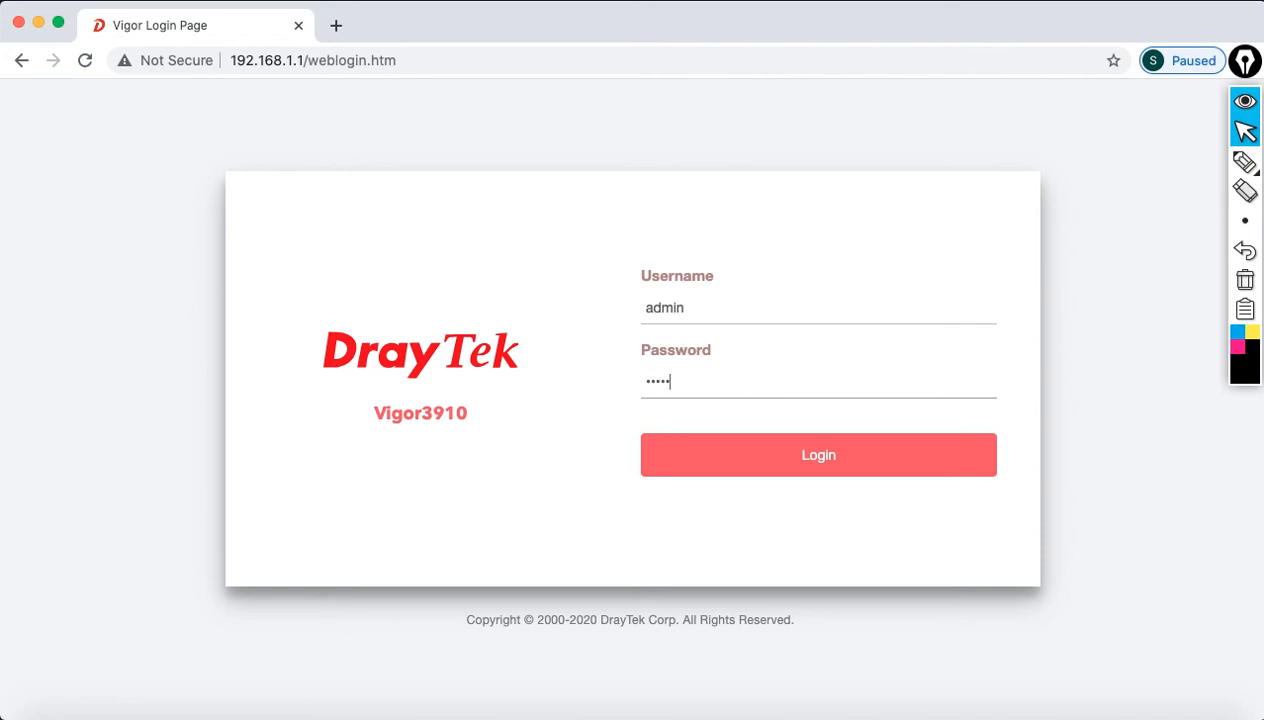
click(818, 452)
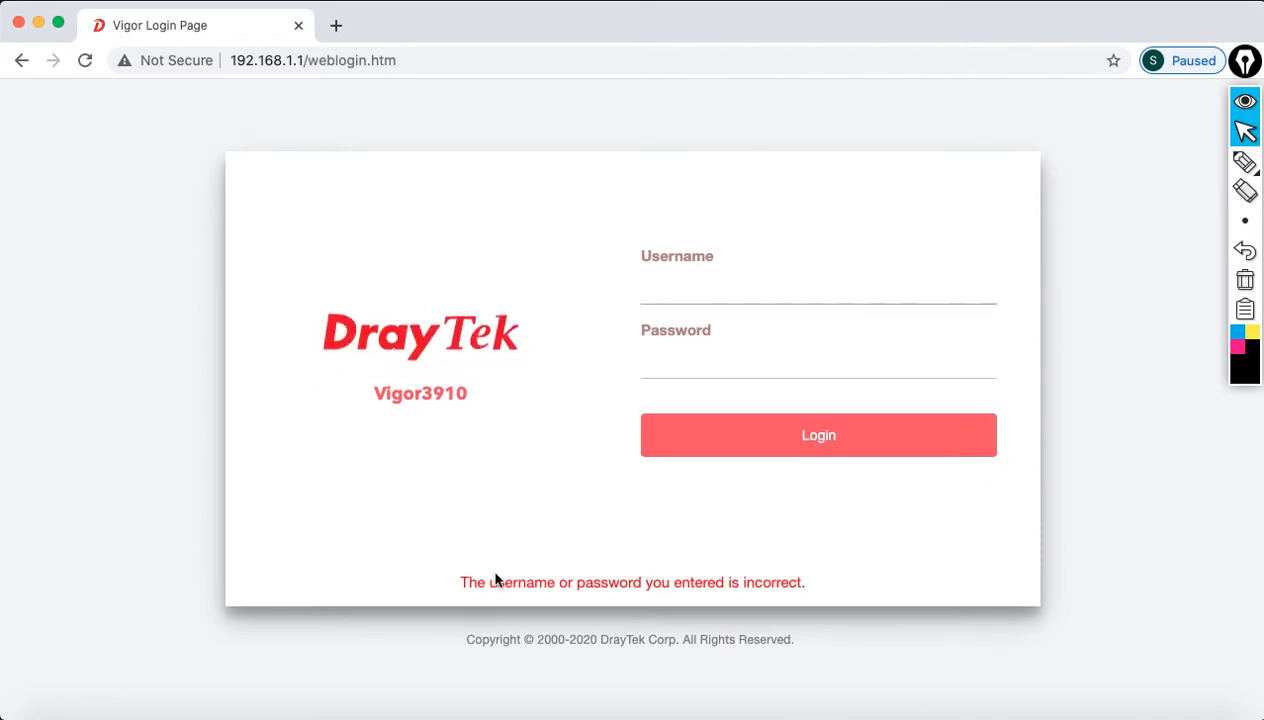
drag(462, 582, 767, 585)
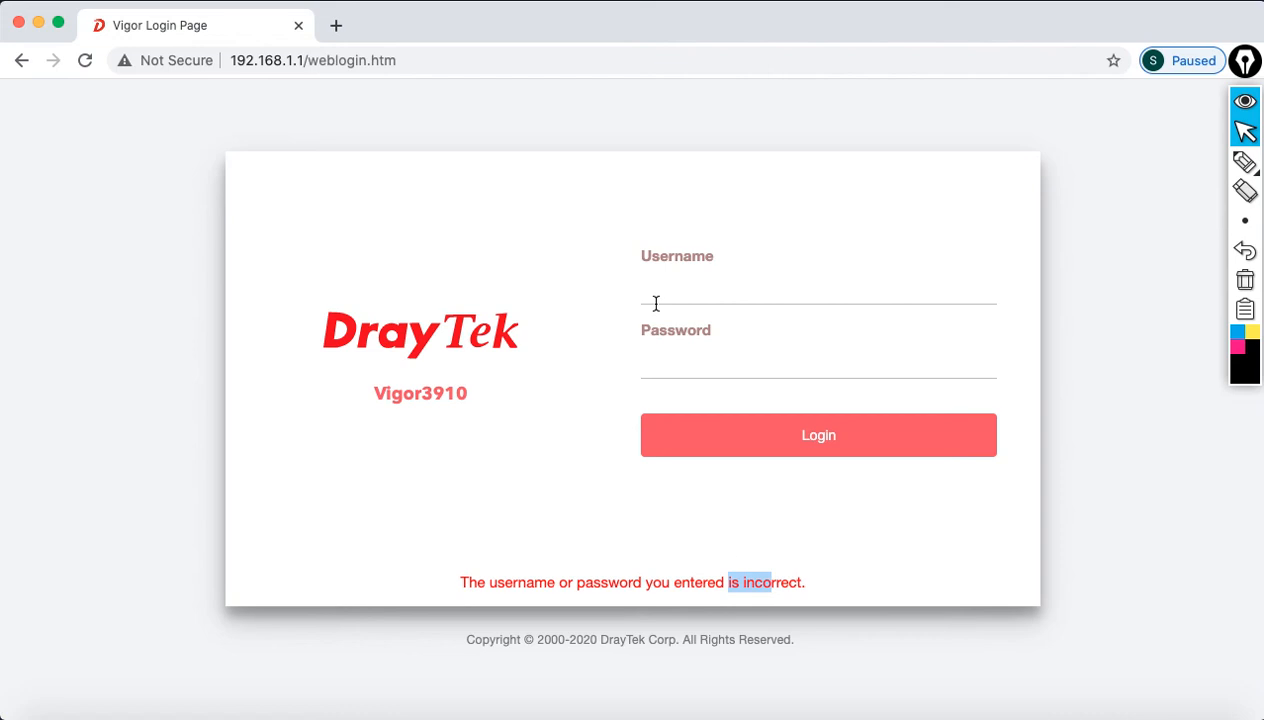
Step: Sign in as admin using the new password
click(684, 281)
text(admin)
key(Tab)
text(admin123)
click(803, 452)
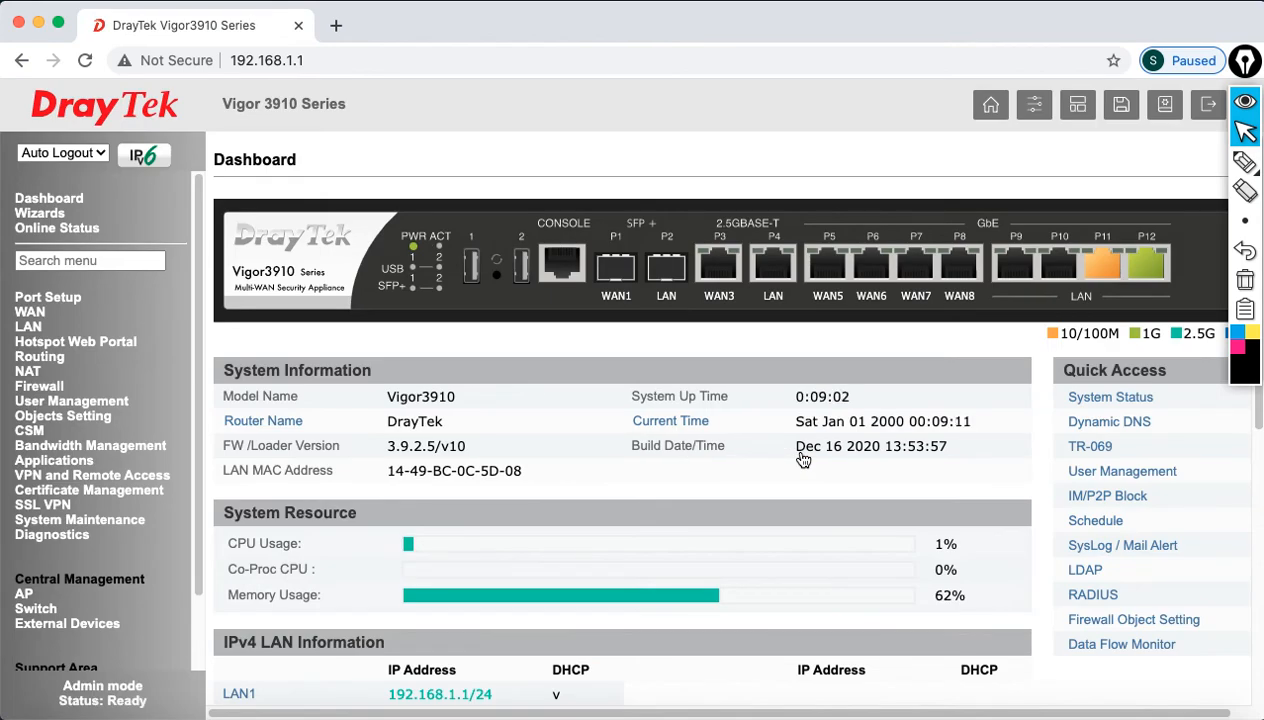
click(1044, 712)
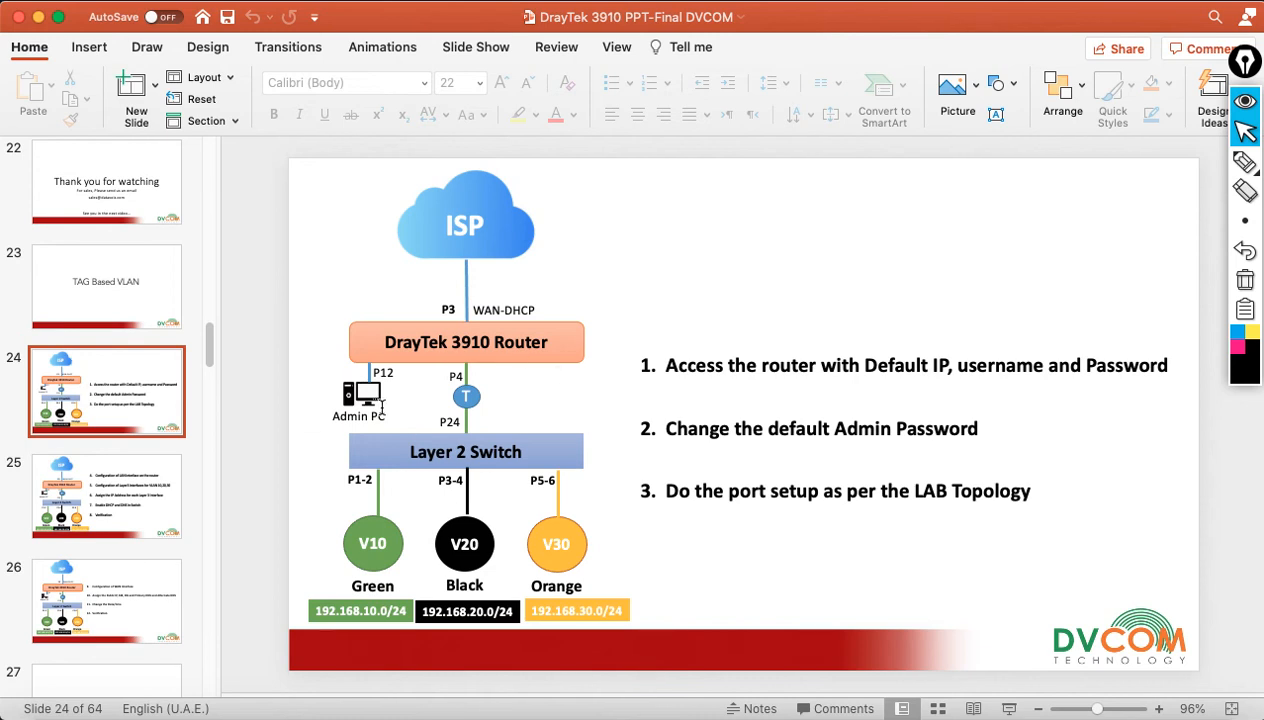
click(38, 17)
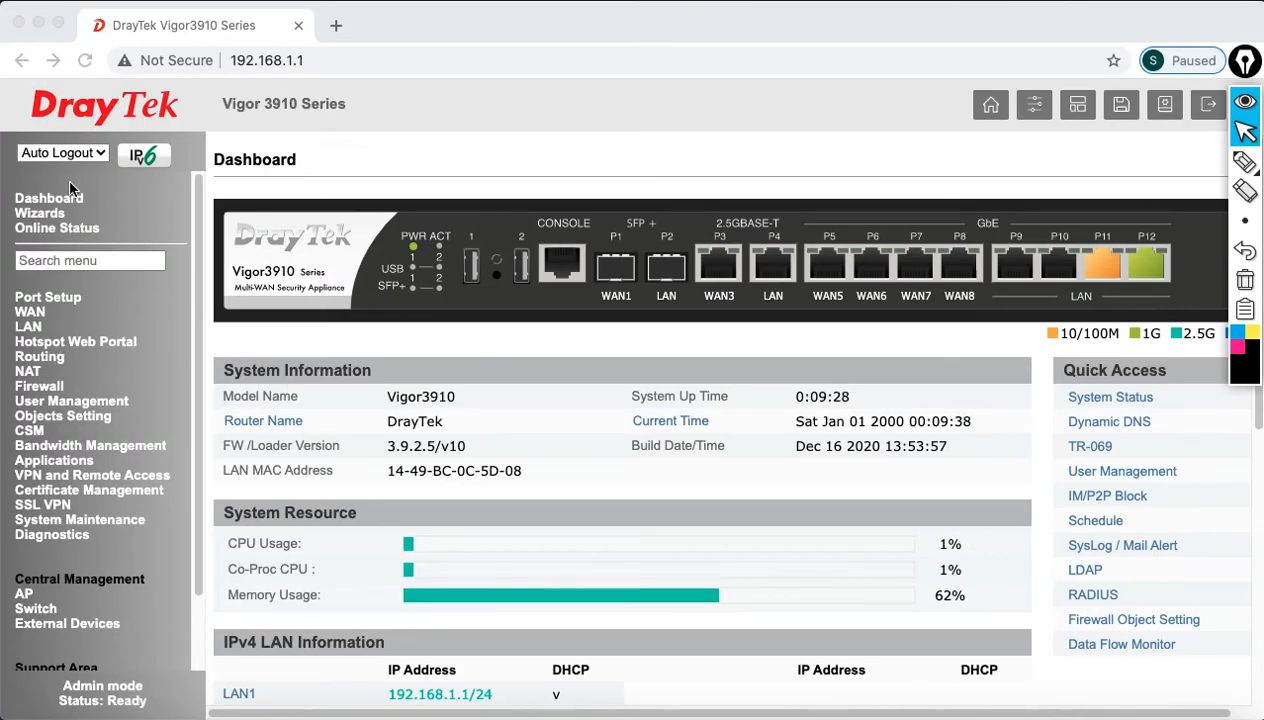
Step: Turn auto logout off and open LAN General Setup
click(62, 152)
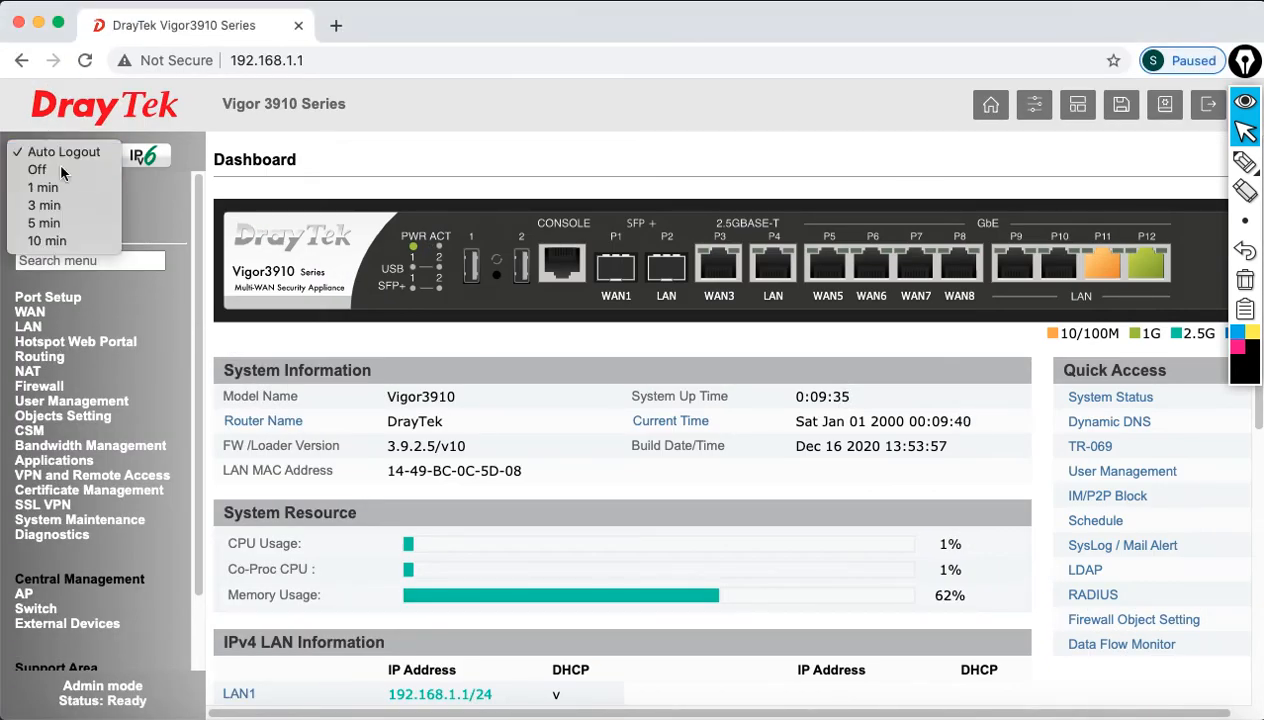
click(60, 168)
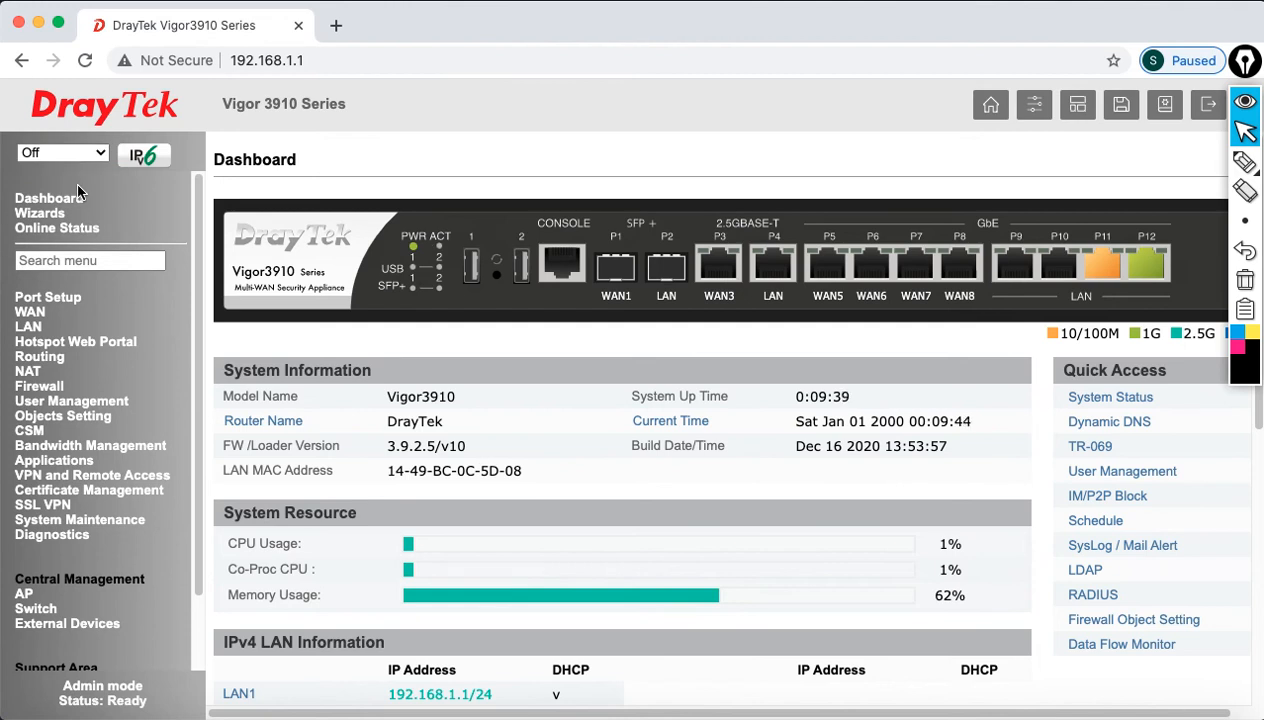
click(26, 330)
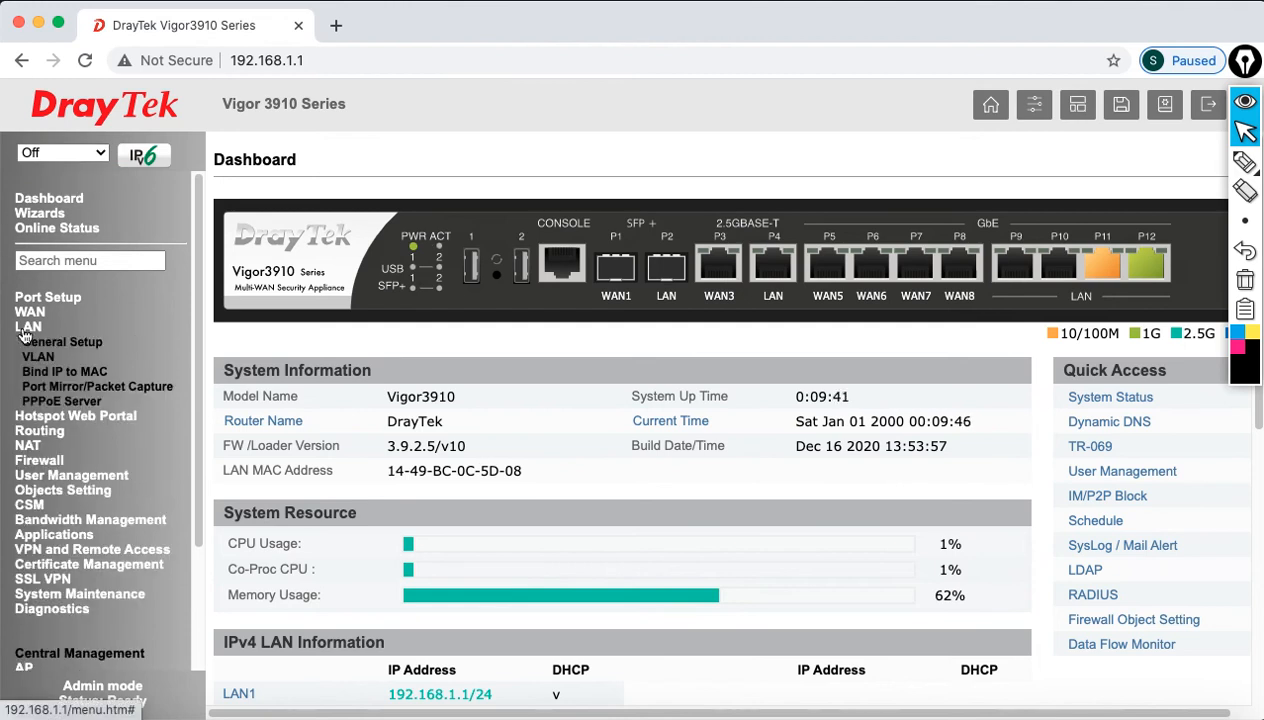
click(40, 345)
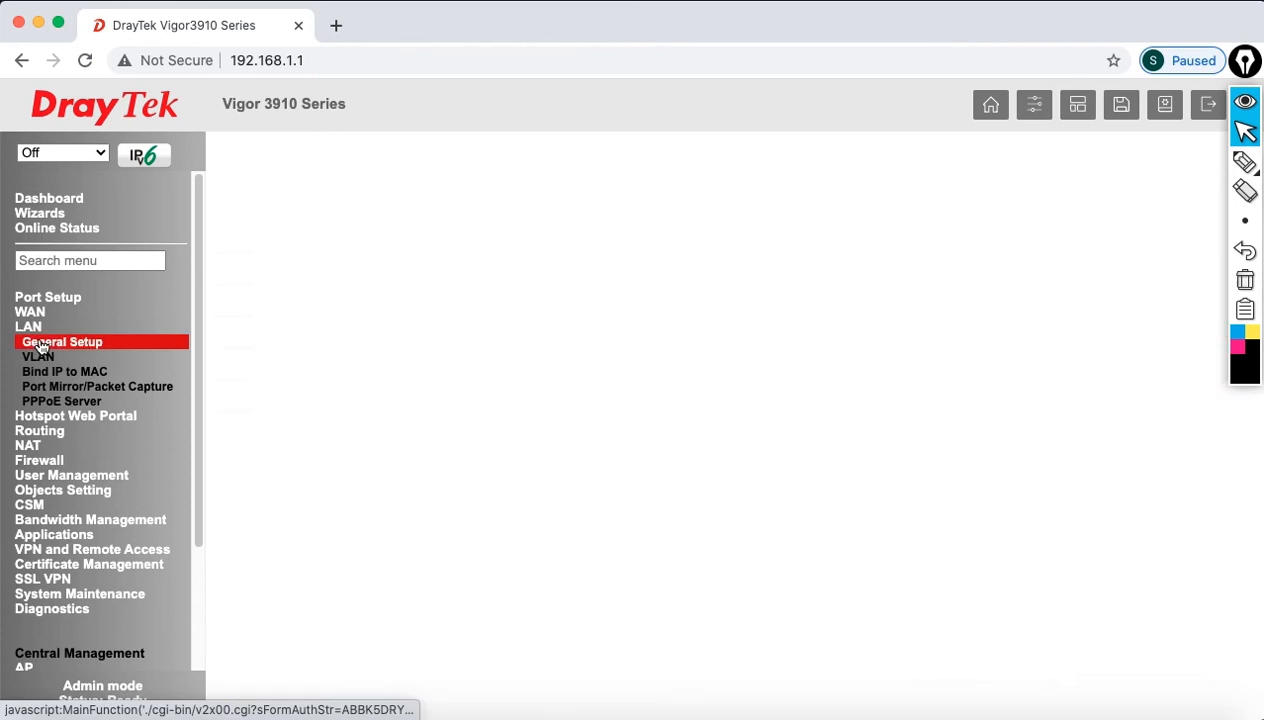
Step: Note LAN 1 at 192.168.1.1, then go to the LAN VLAN page
drag(326, 253, 369, 254)
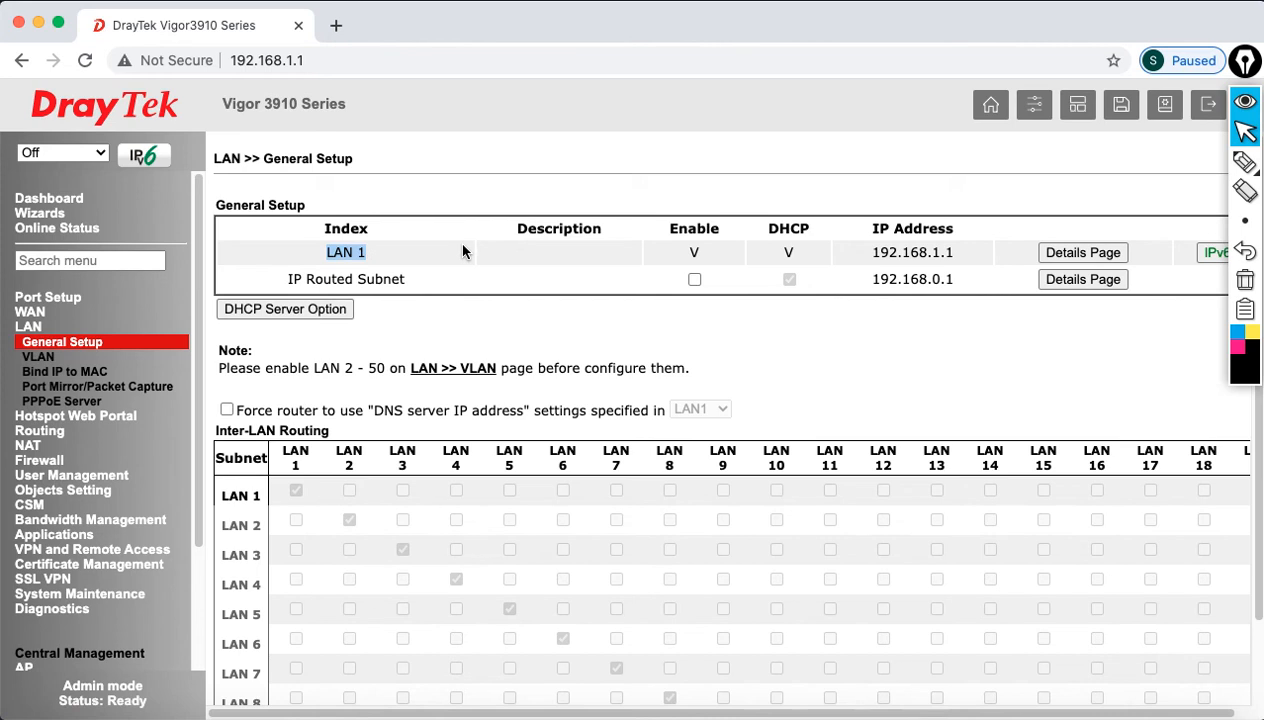
click(876, 256)
drag(876, 256, 958, 262)
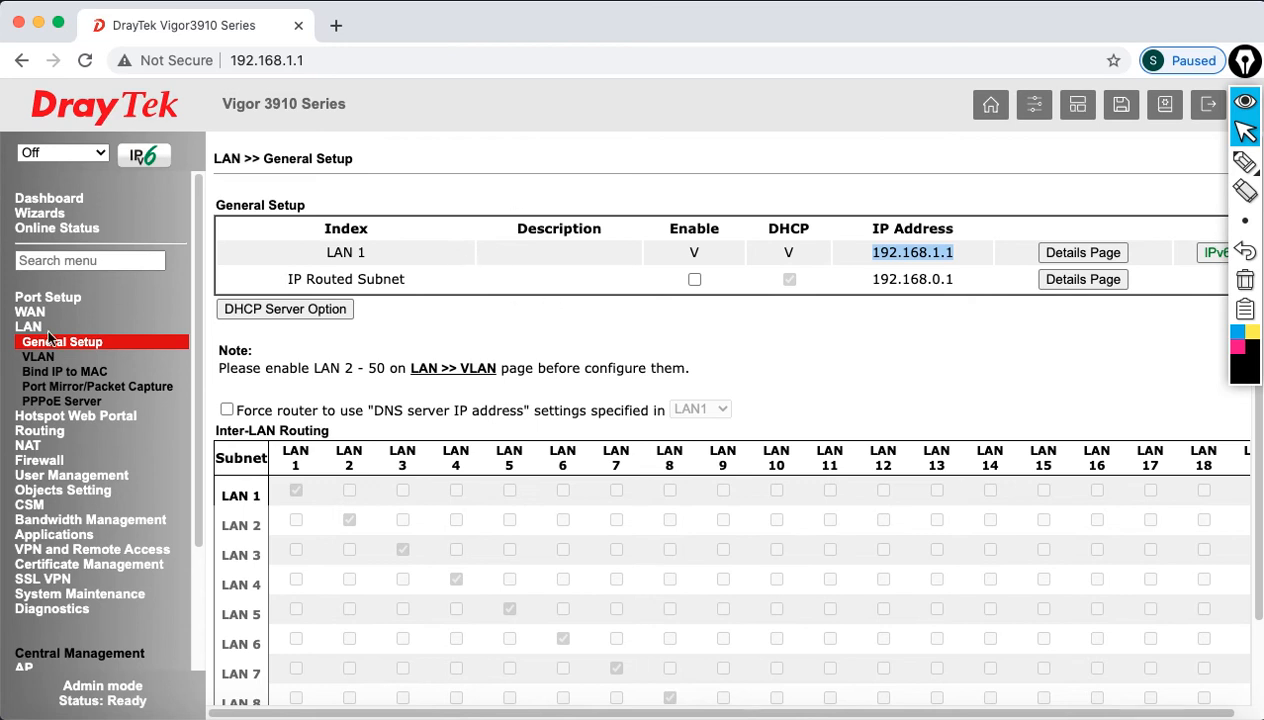
click(38, 357)
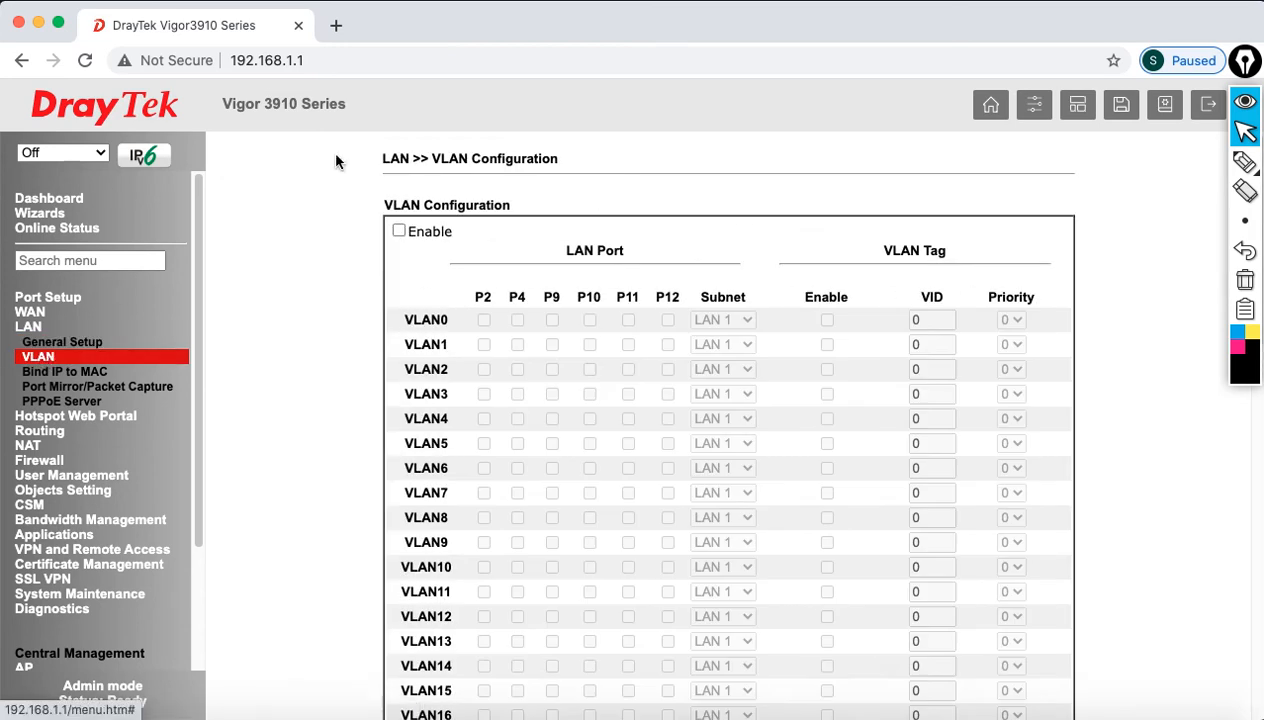
Step: Enable VLAN configuration and add ports P2, P9 and P10 to VLAN0
click(398, 231)
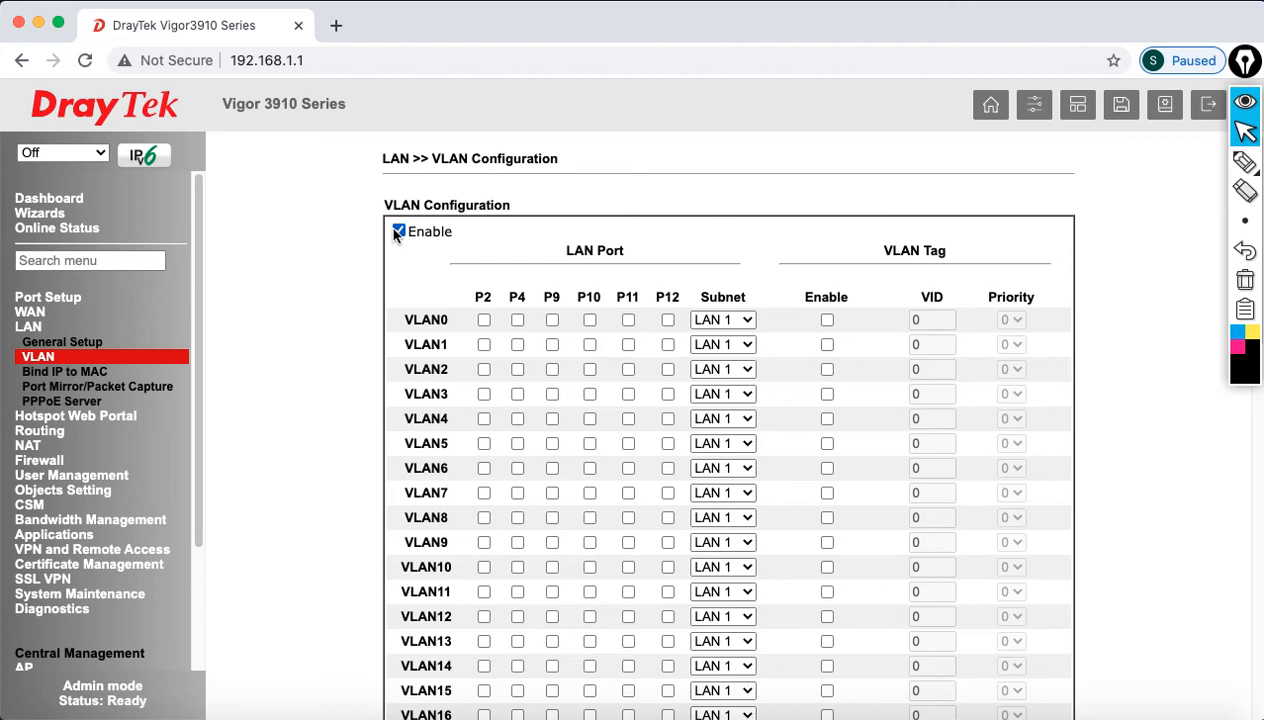
click(483, 319)
click(551, 319)
click(589, 319)
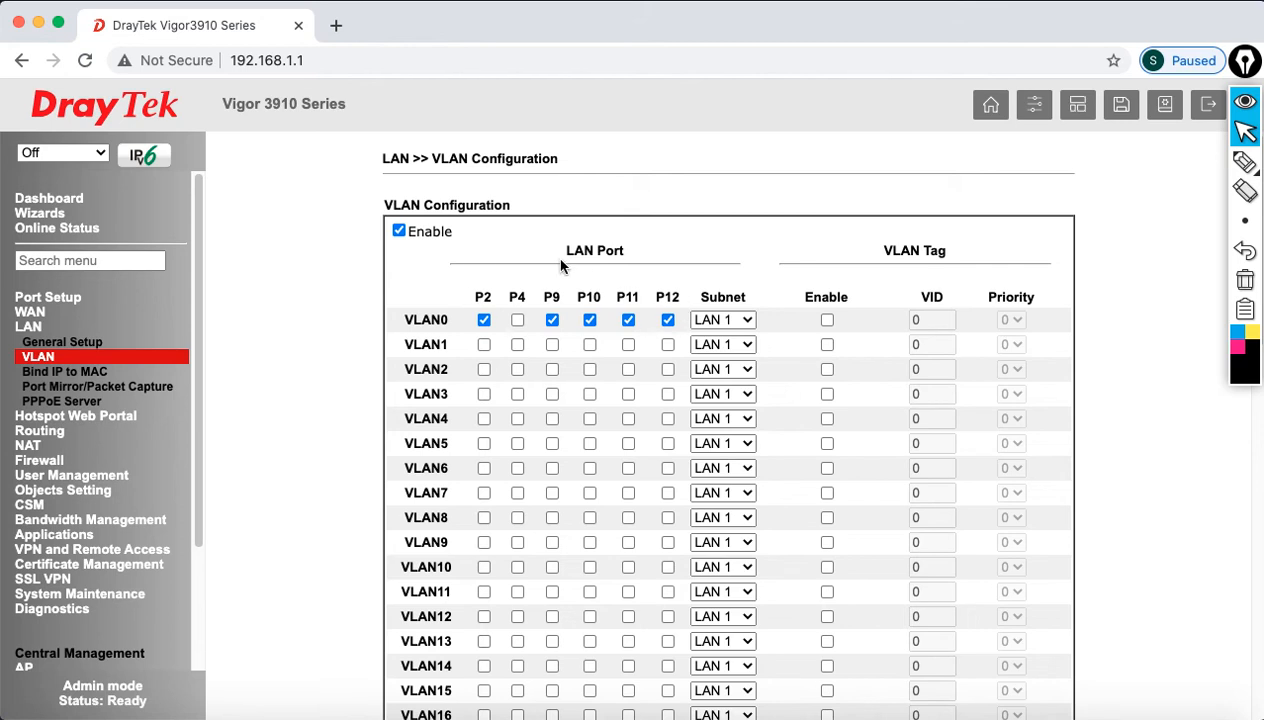
Step: Set VLAN1 to port P4 on LAN 2, tagged with VID 10
click(516, 345)
click(726, 345)
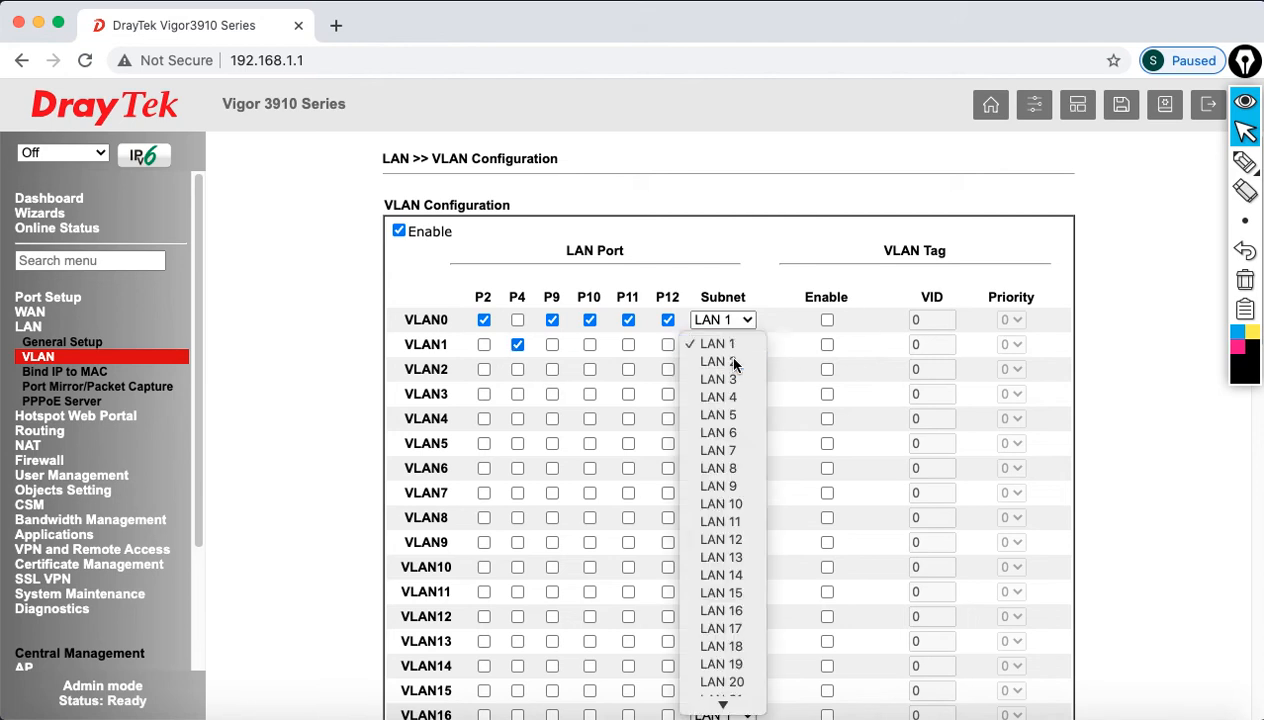
click(734, 361)
click(827, 345)
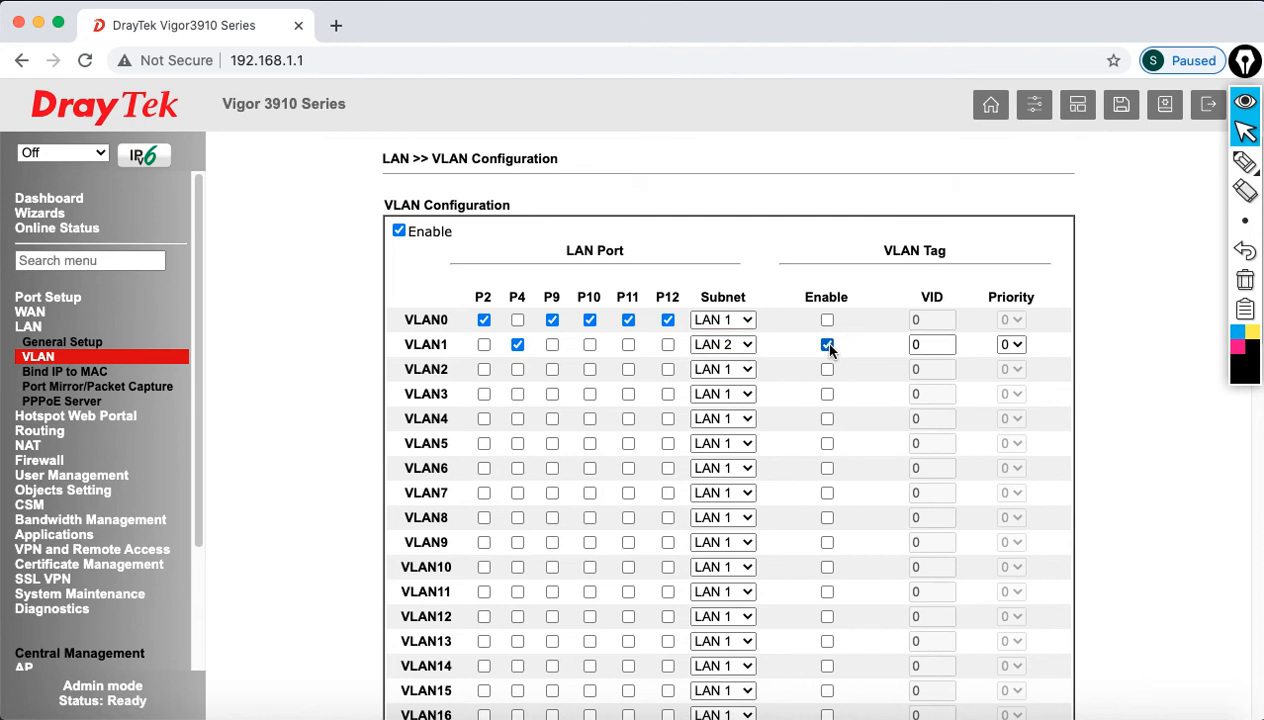
text(10)
Step: Set VLAN2 to port P4 on LAN 3, tagged with VID 20
click(517, 369)
click(733, 369)
click(741, 404)
click(827, 370)
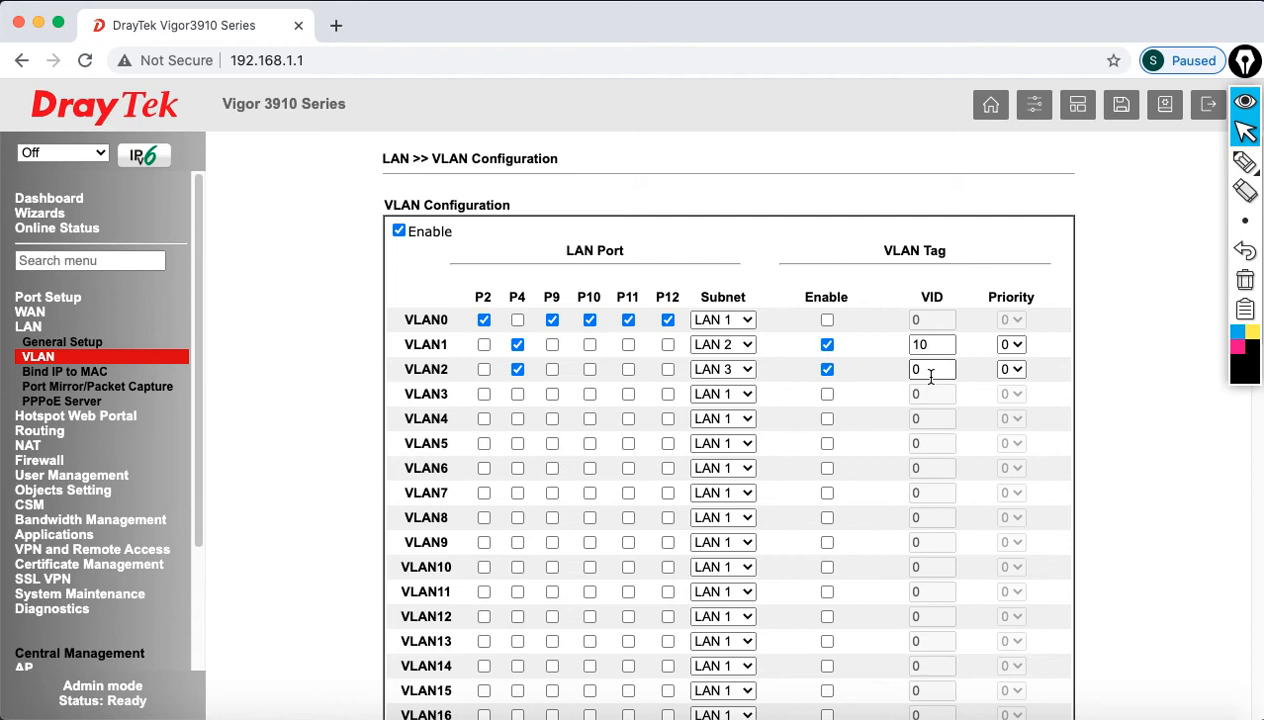
key(BackSpace)
text(20)
Step: Set VLAN3 to port P4 on LAN 3, tagged with VID 30
click(518, 394)
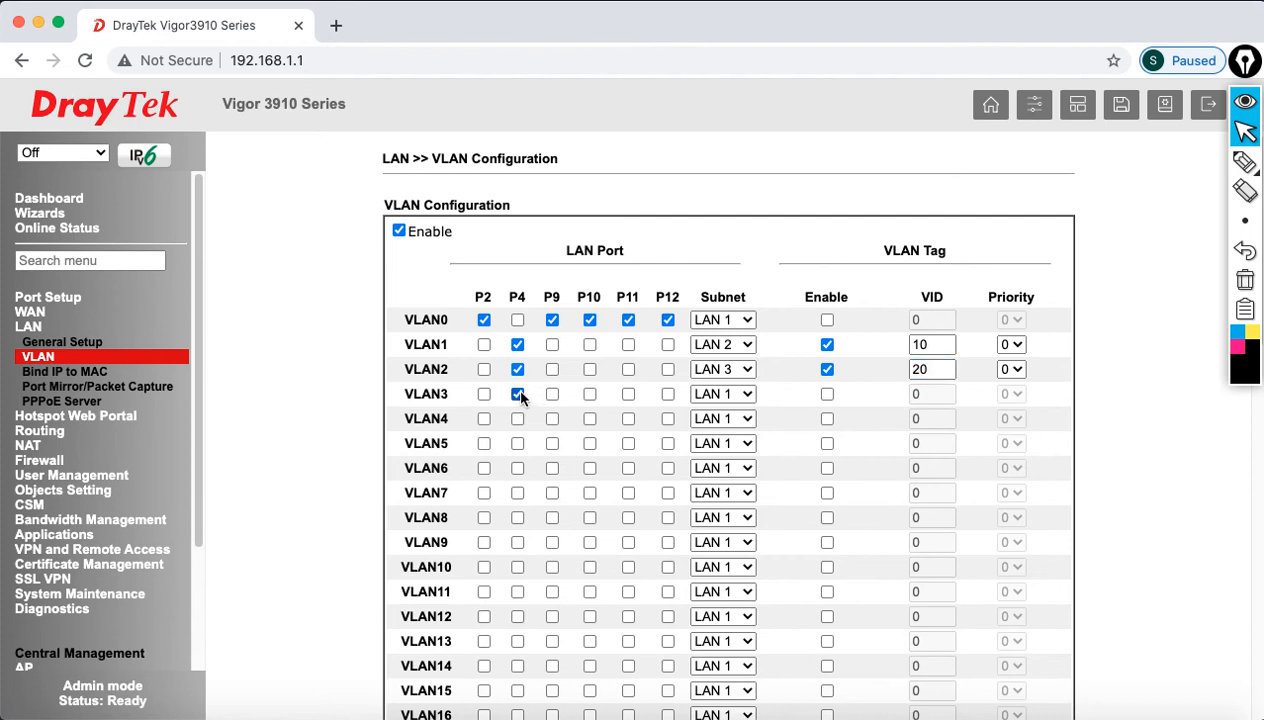
click(740, 396)
click(741, 429)
click(827, 394)
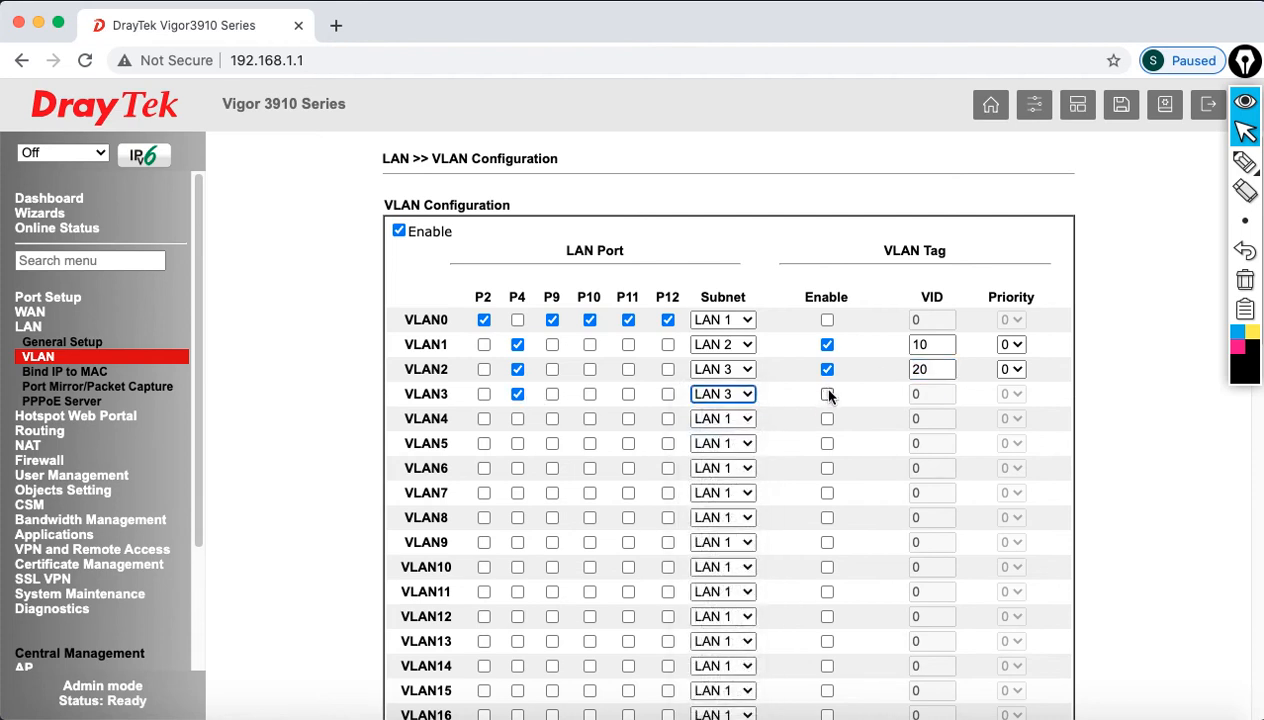
double_click(940, 394)
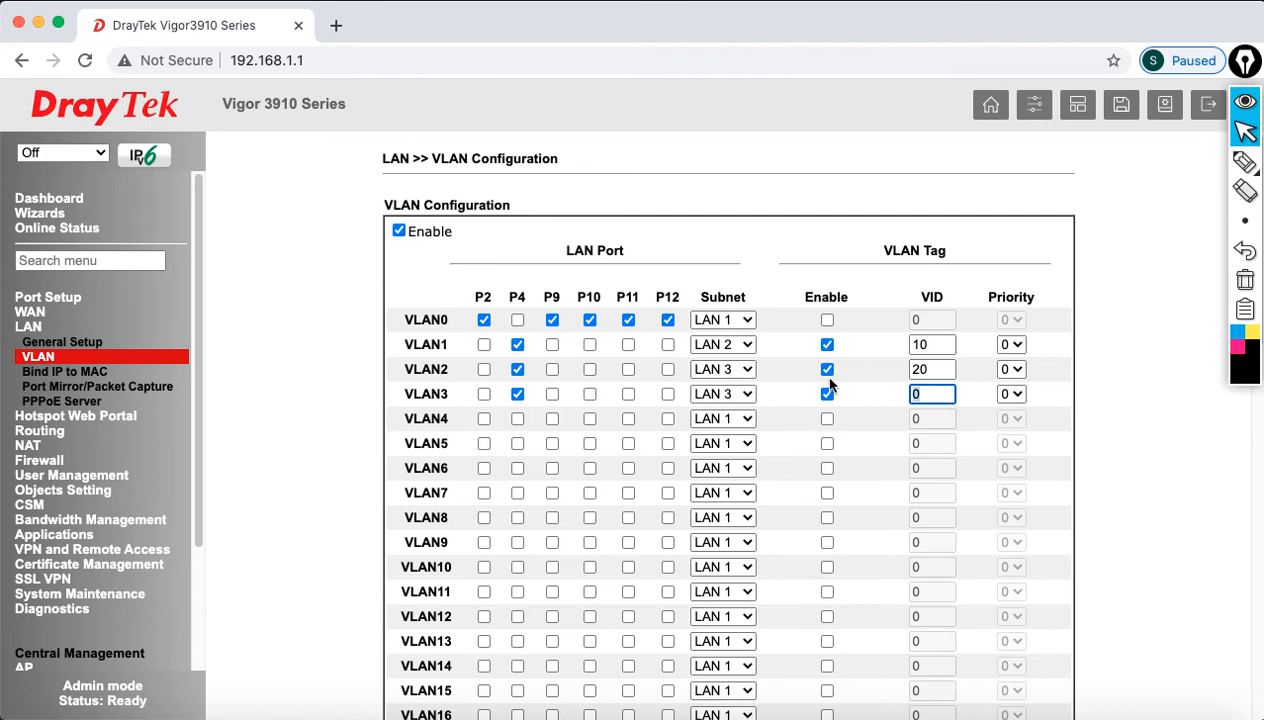
text(30)
click(1244, 162)
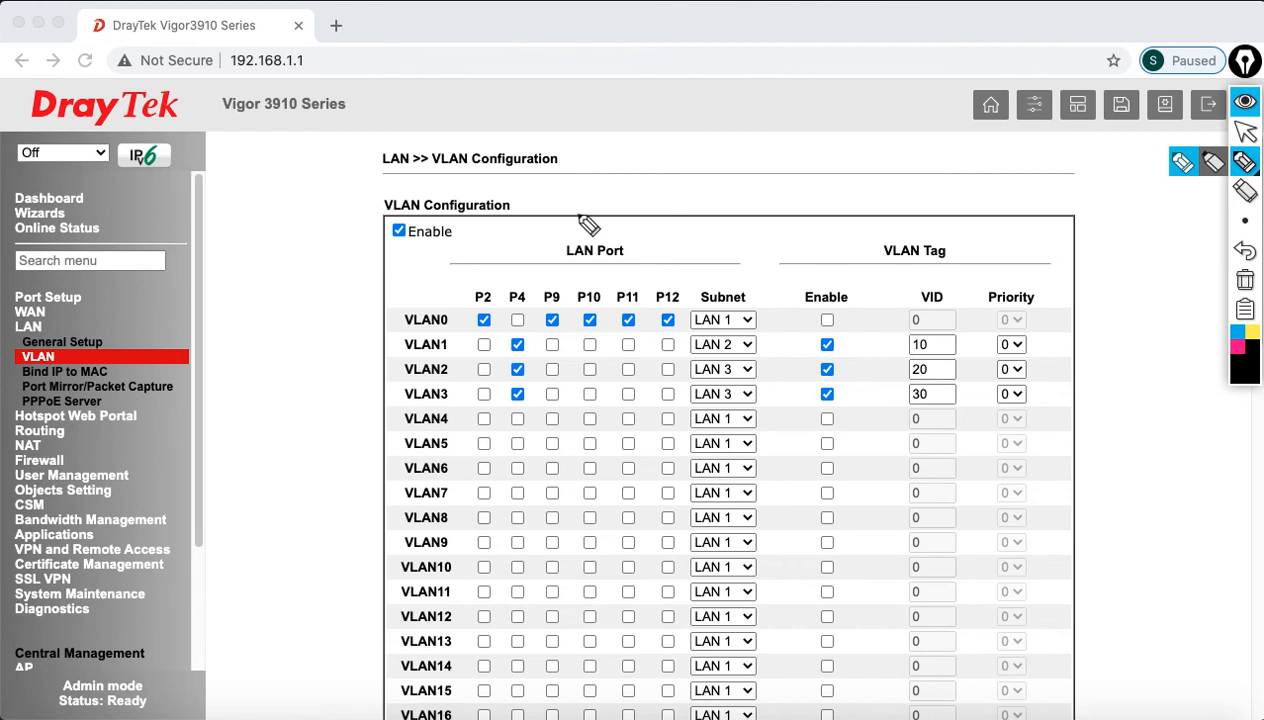
mouse_move(666, 146)
mouse_down()
mouse_move(667, 170)
mouse_move(697, 161)
mouse_move(682, 244)
mouse_up()
mouse_move(695, 194)
mouse_down()
mouse_move(713, 193)
mouse_move(704, 212)
mouse_move(751, 197)
mouse_move(755, 210)
mouse_move(786, 182)
mouse_move(780, 247)
mouse_up()
drag(795, 238, 799, 247)
mouse_move(801, 182)
mouse_down()
mouse_move(819, 178)
mouse_move(833, 236)
mouse_up()
mouse_move(838, 160)
mouse_down()
mouse_move(850, 176)
mouse_move(897, 166)
mouse_move(866, 190)
mouse_move(900, 186)
mouse_move(866, 233)
mouse_move(876, 220)
mouse_move(914, 232)
mouse_up()
click(848, 192)
drag(907, 162, 988, 146)
mouse_move(924, 188)
mouse_down()
mouse_move(1008, 176)
mouse_move(945, 205)
mouse_move(1018, 198)
mouse_up()
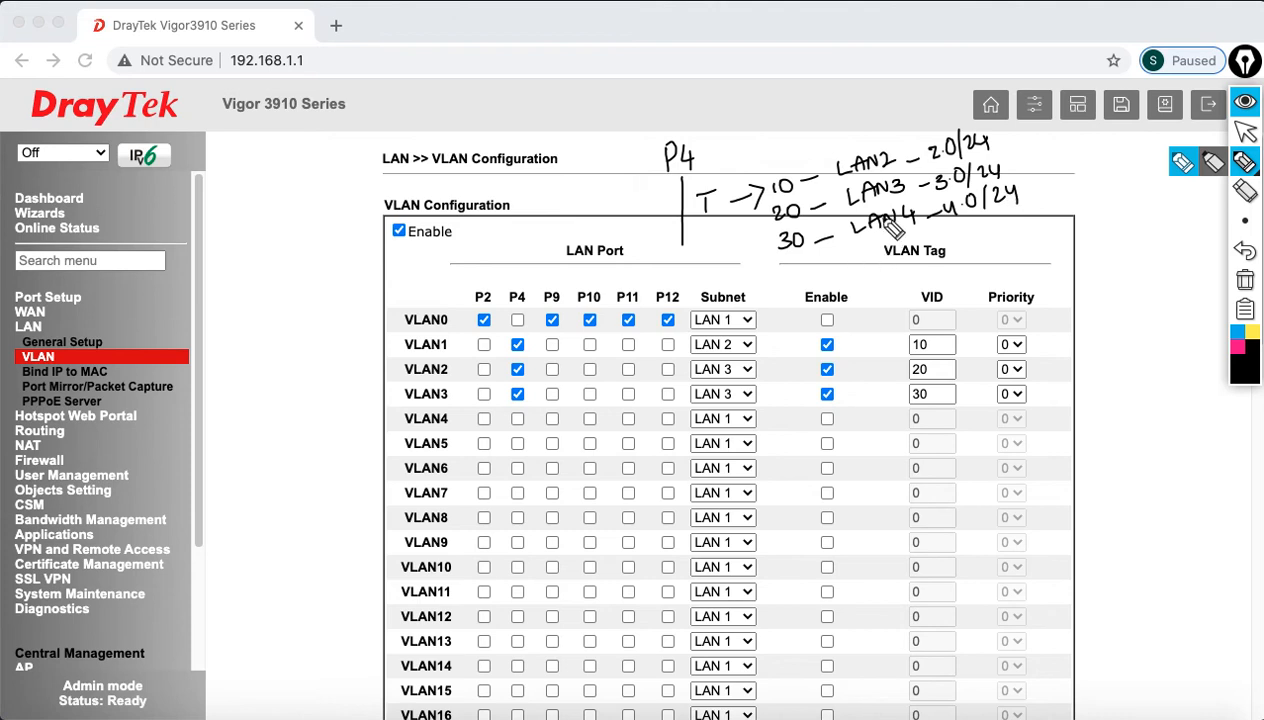
mouse_move(776, 174)
mouse_down()
mouse_move(806, 128)
mouse_move(810, 145)
mouse_up()
mouse_move(938, 150)
mouse_down()
mouse_move(840, 98)
mouse_move(864, 92)
mouse_up()
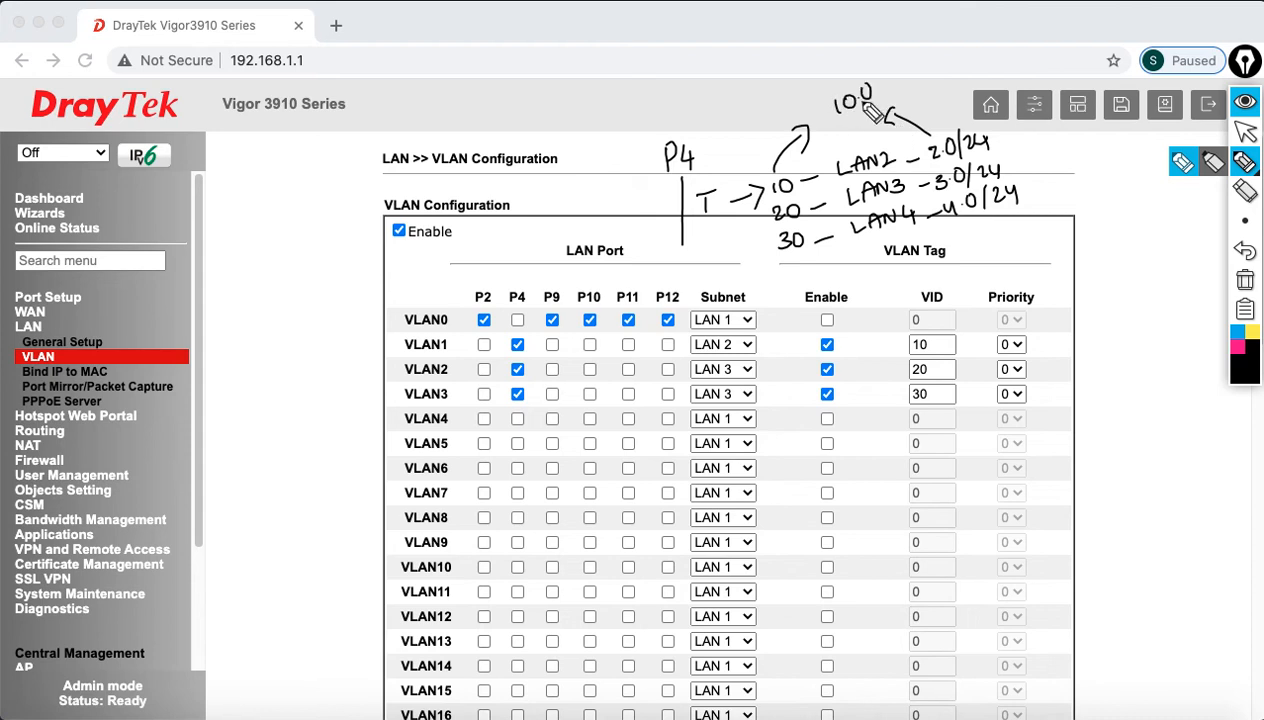
mouse_move(762, 230)
mouse_down()
mouse_move(696, 268)
mouse_move(728, 246)
mouse_move(704, 292)
mouse_move(748, 272)
mouse_move(742, 282)
mouse_up()
click(718, 257)
click(726, 286)
drag(752, 266, 772, 284)
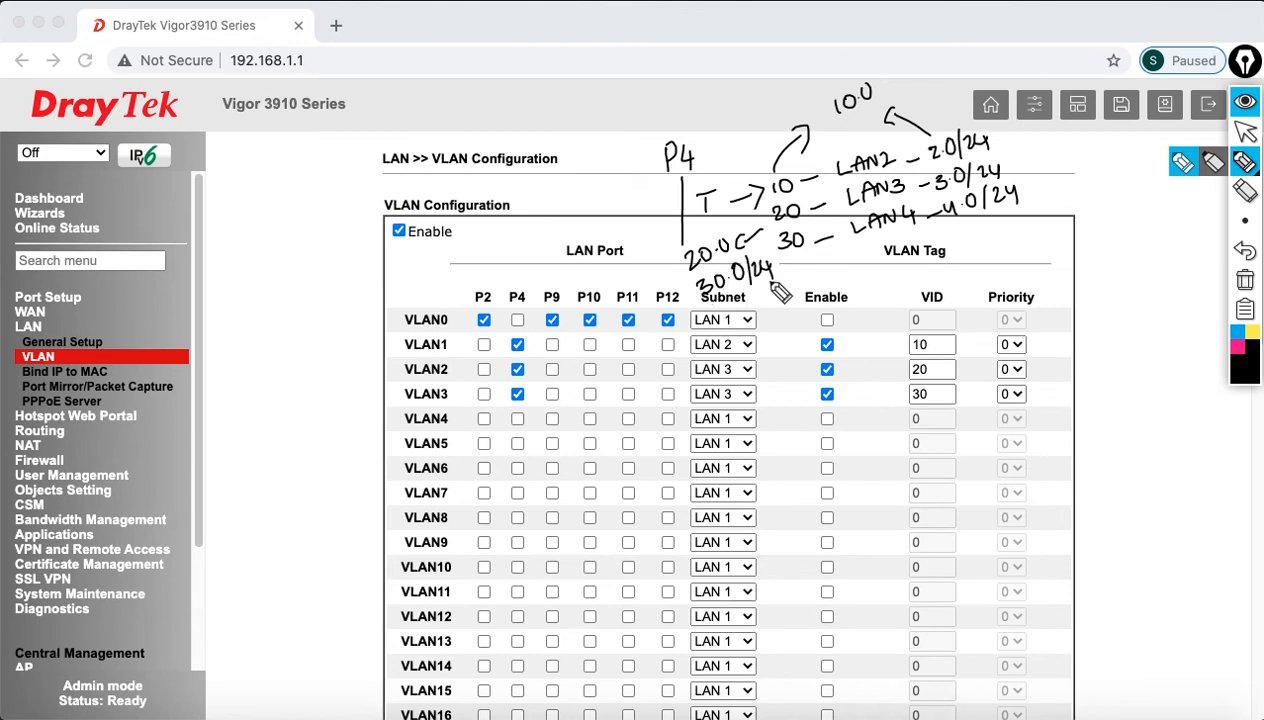
click(1240, 281)
mouse_move(530, 270)
mouse_down()
mouse_move(501, 350)
mouse_move(514, 418)
mouse_move(537, 352)
mouse_move(527, 274)
mouse_up()
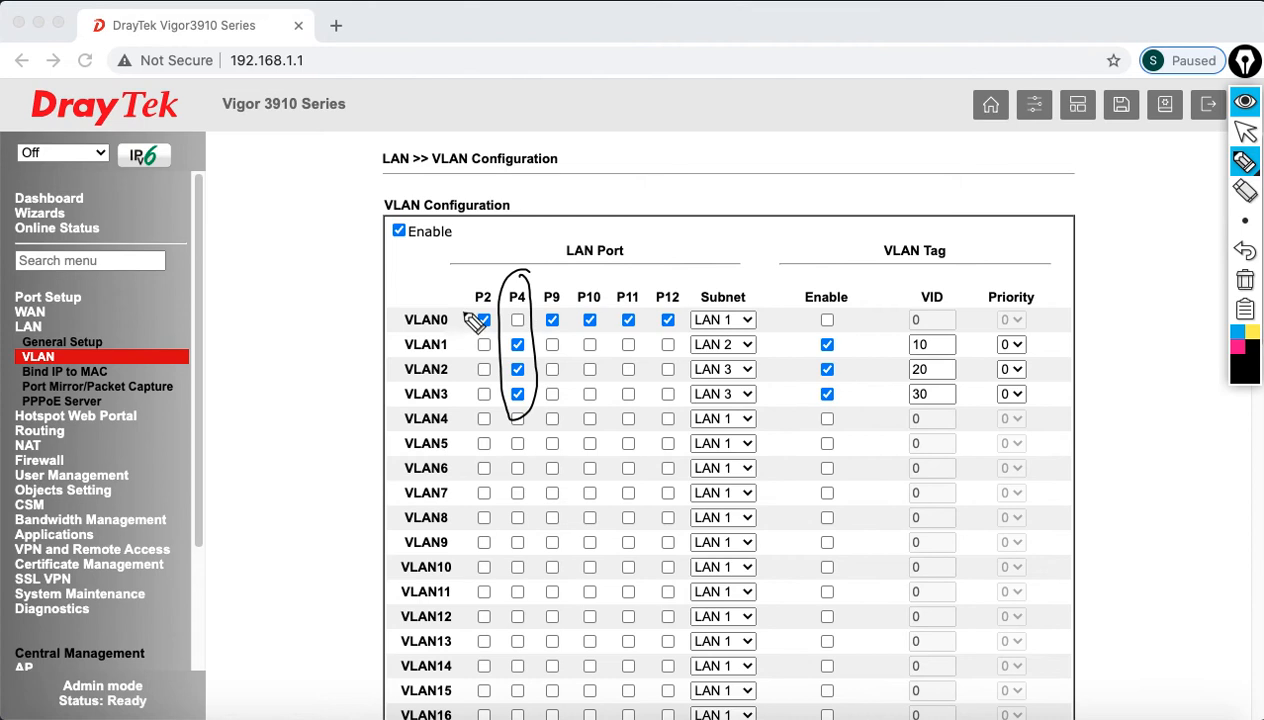
mouse_move(748, 296)
mouse_down()
mouse_move(736, 339)
mouse_move(745, 287)
mouse_up()
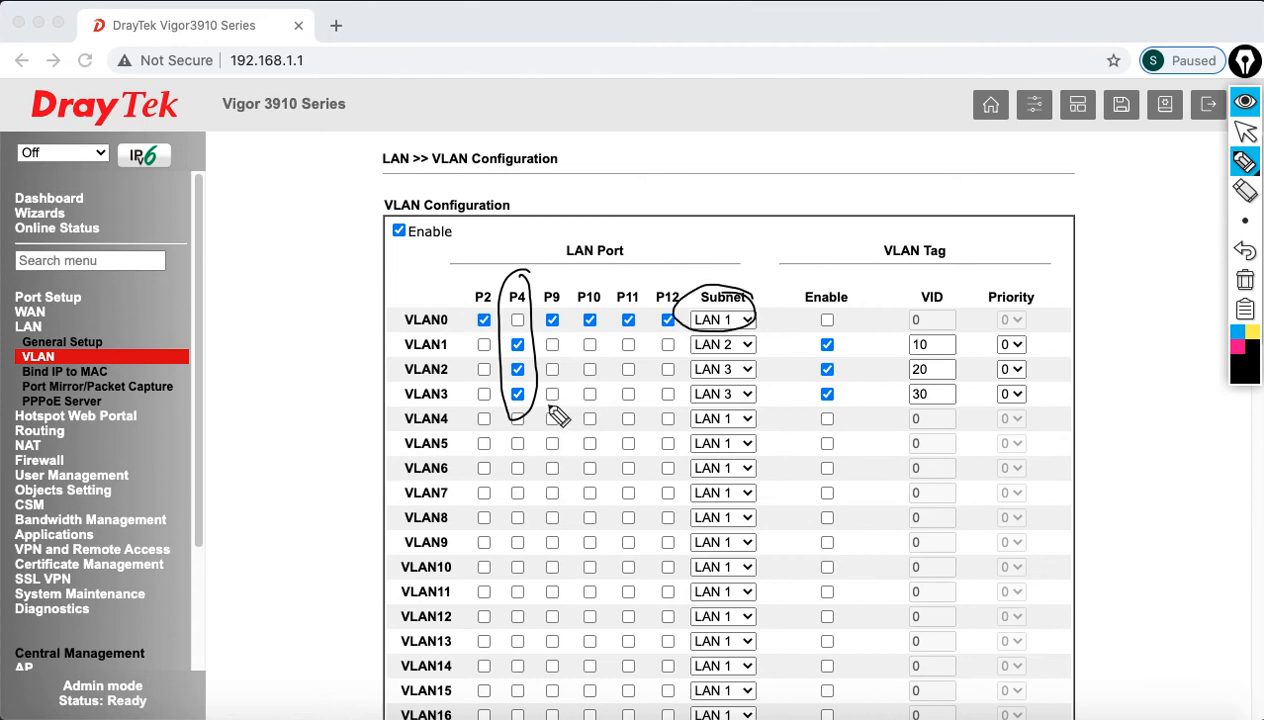
drag(669, 325, 752, 242)
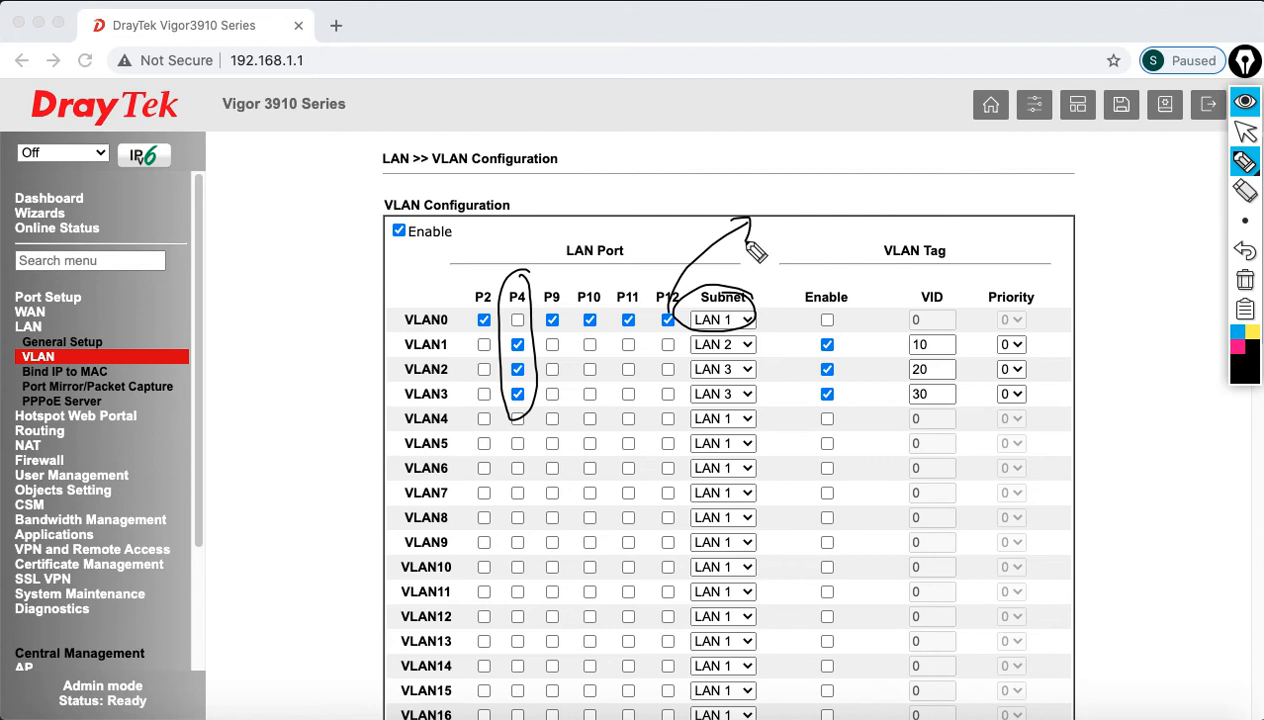
mouse_move(764, 190)
mouse_down()
mouse_move(774, 210)
mouse_move(892, 158)
mouse_up()
drag(886, 146, 888, 166)
mouse_move(764, 215)
mouse_down()
mouse_move(850, 181)
mouse_move(860, 189)
mouse_up()
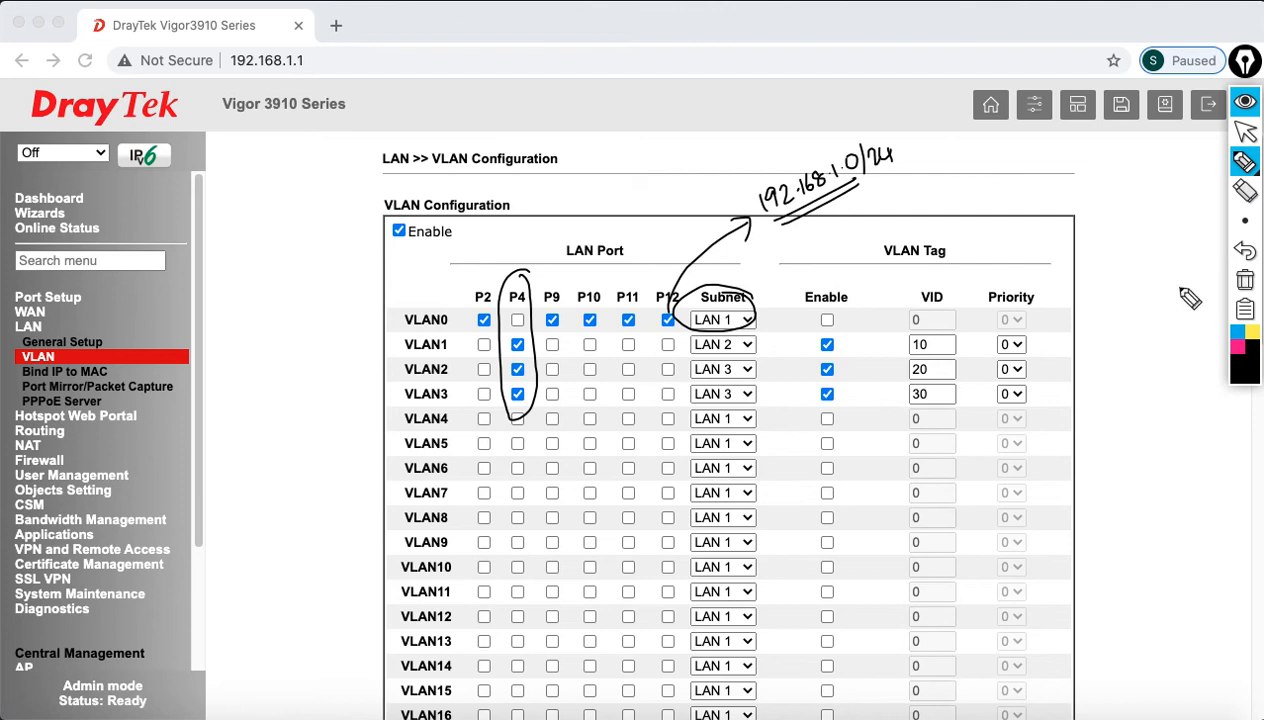
click(1242, 281)
click(1246, 133)
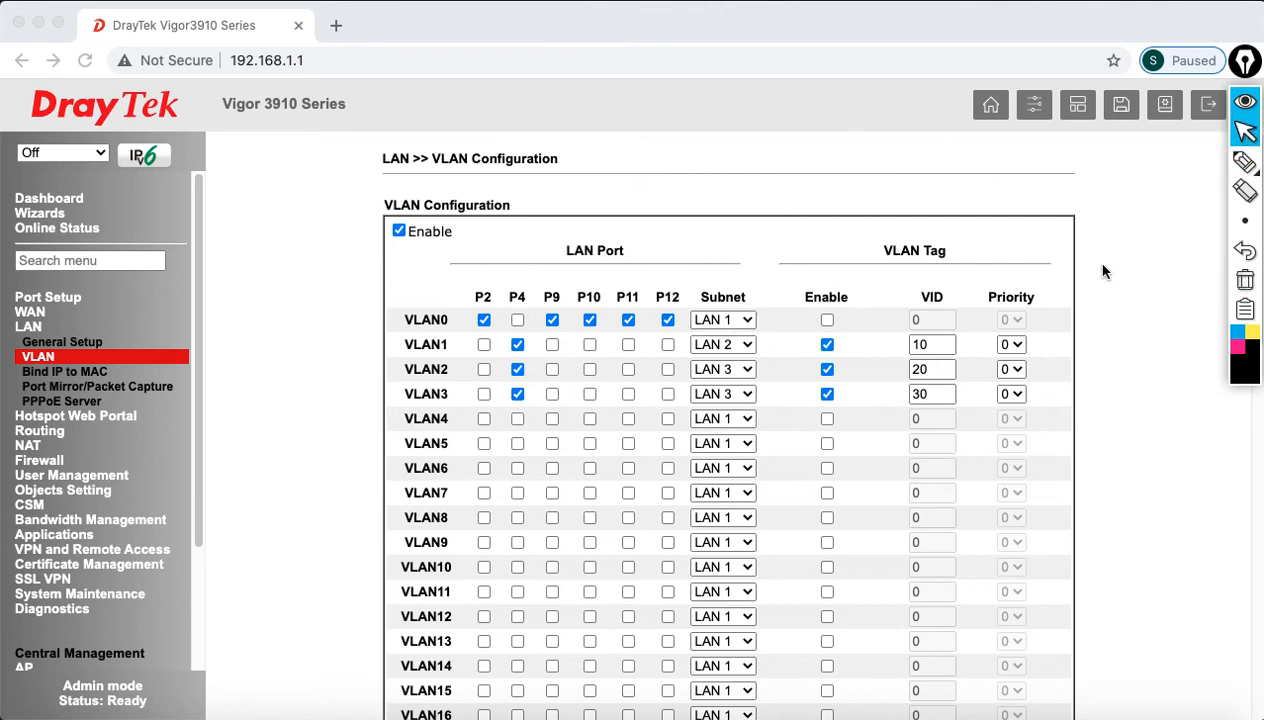
Step: Save the VLAN configuration and accept the subnet notice to apply it
scroll(1001, 311, down, 15)
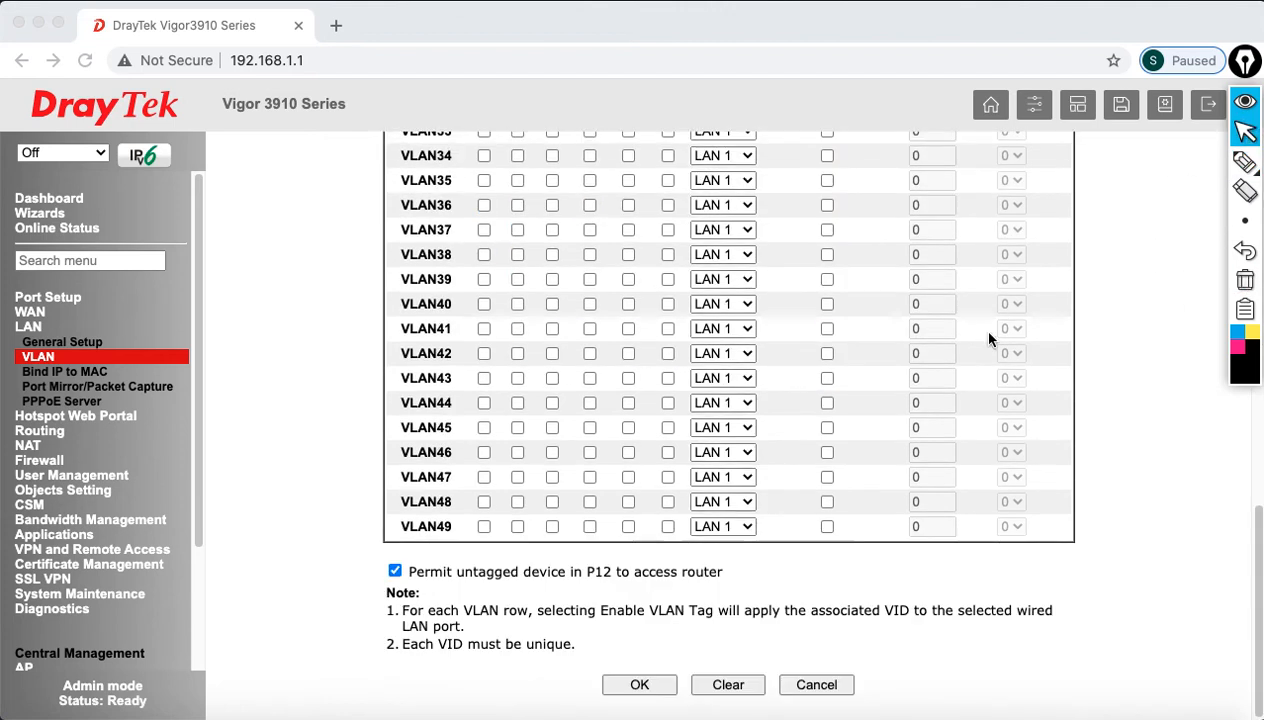
click(638, 690)
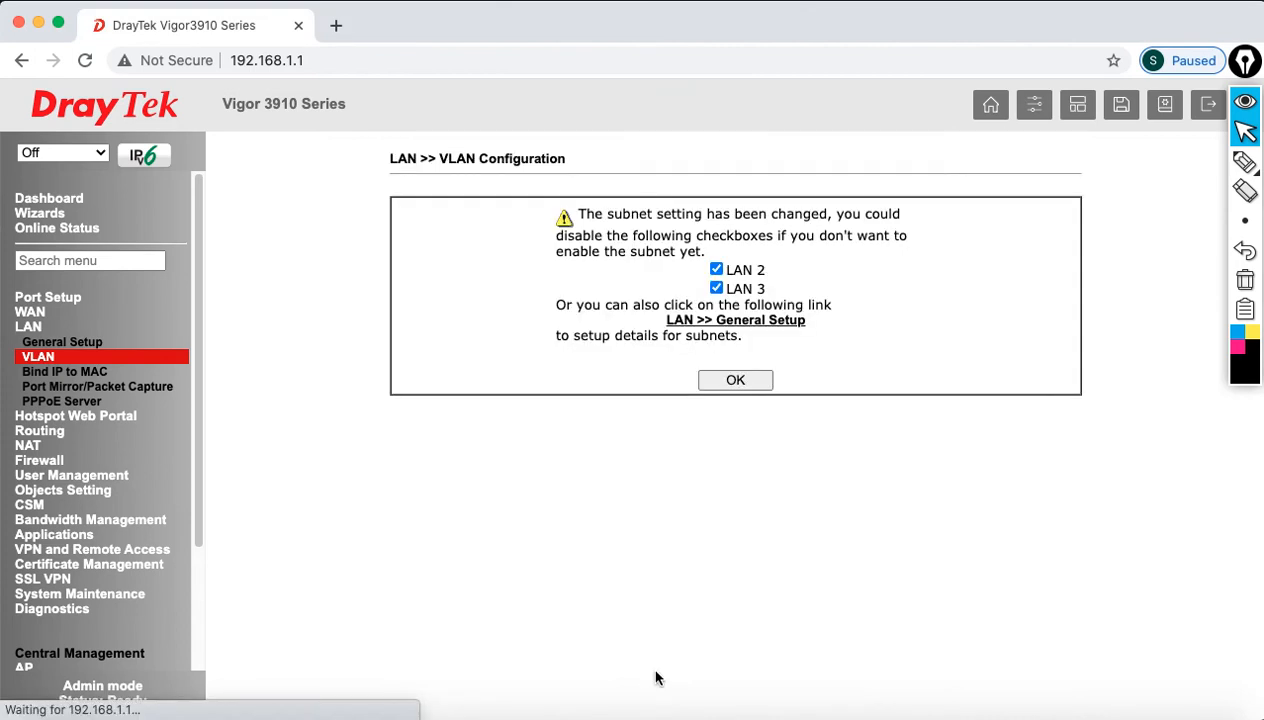
click(739, 383)
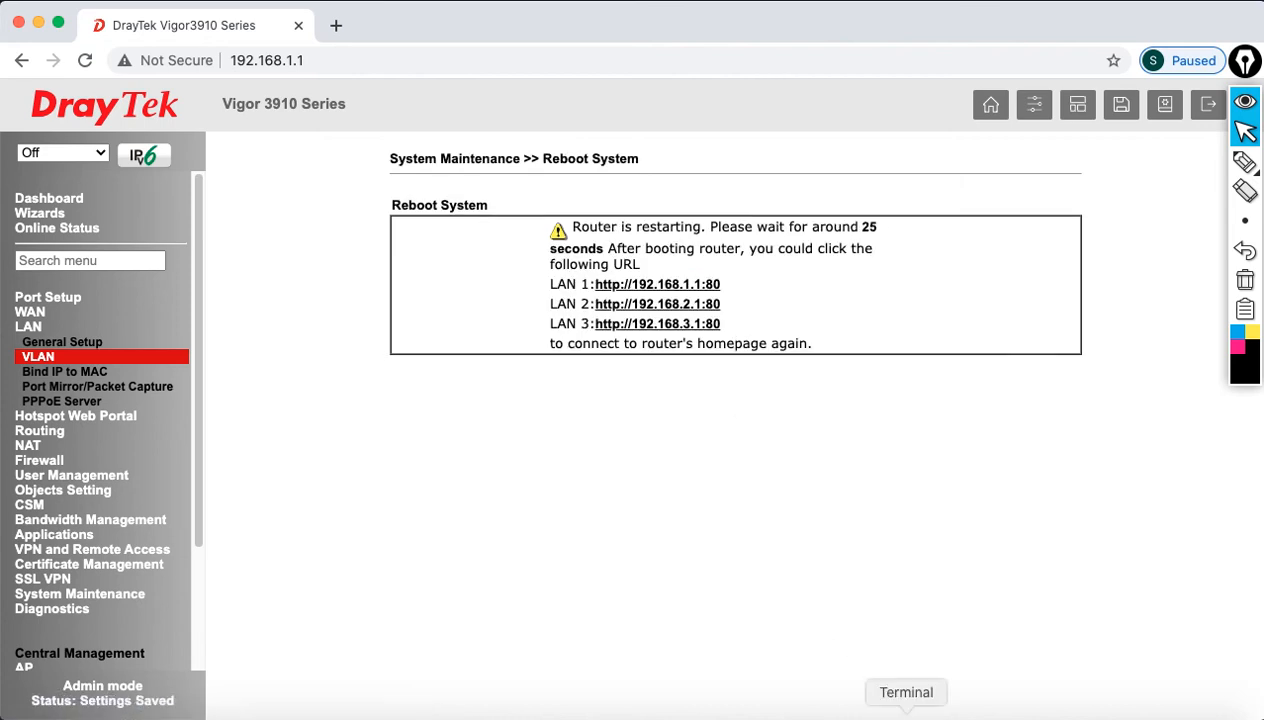
Step: Ping 192.168.1.1 in Terminal until the restarted router answers again
click(906, 712)
drag(711, 173, 745, 417)
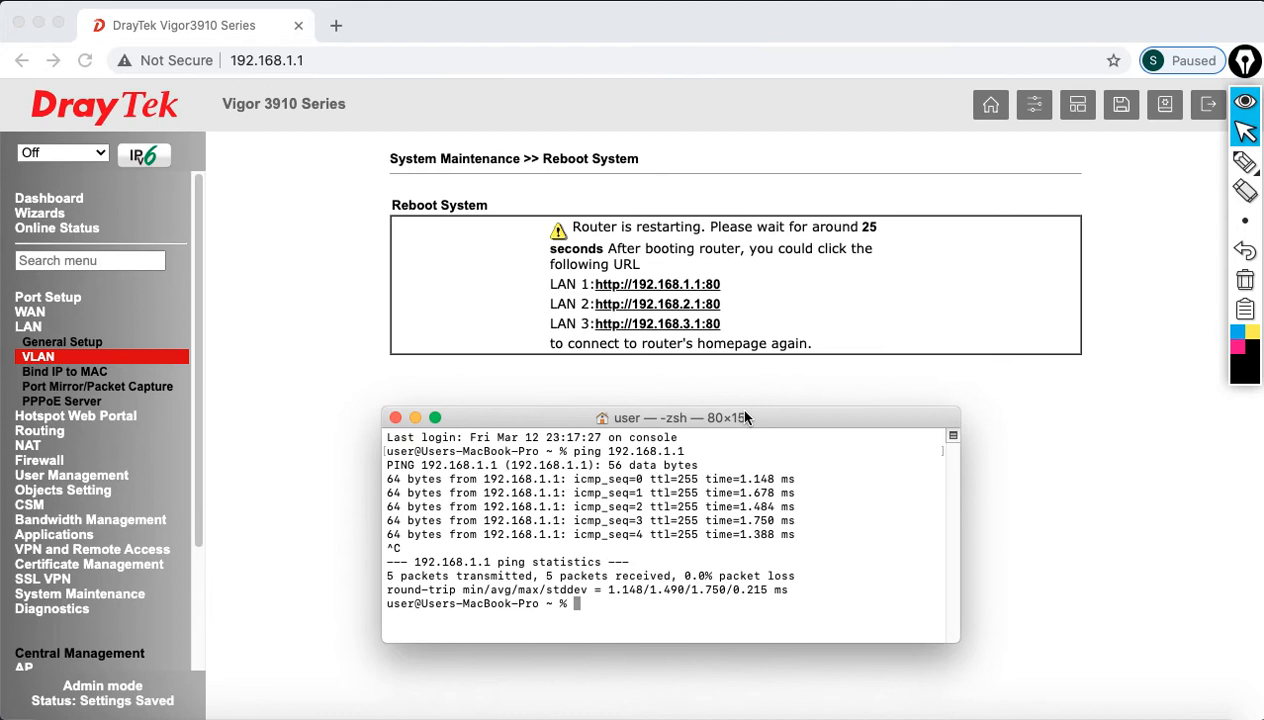
key(Up)
key(Return)
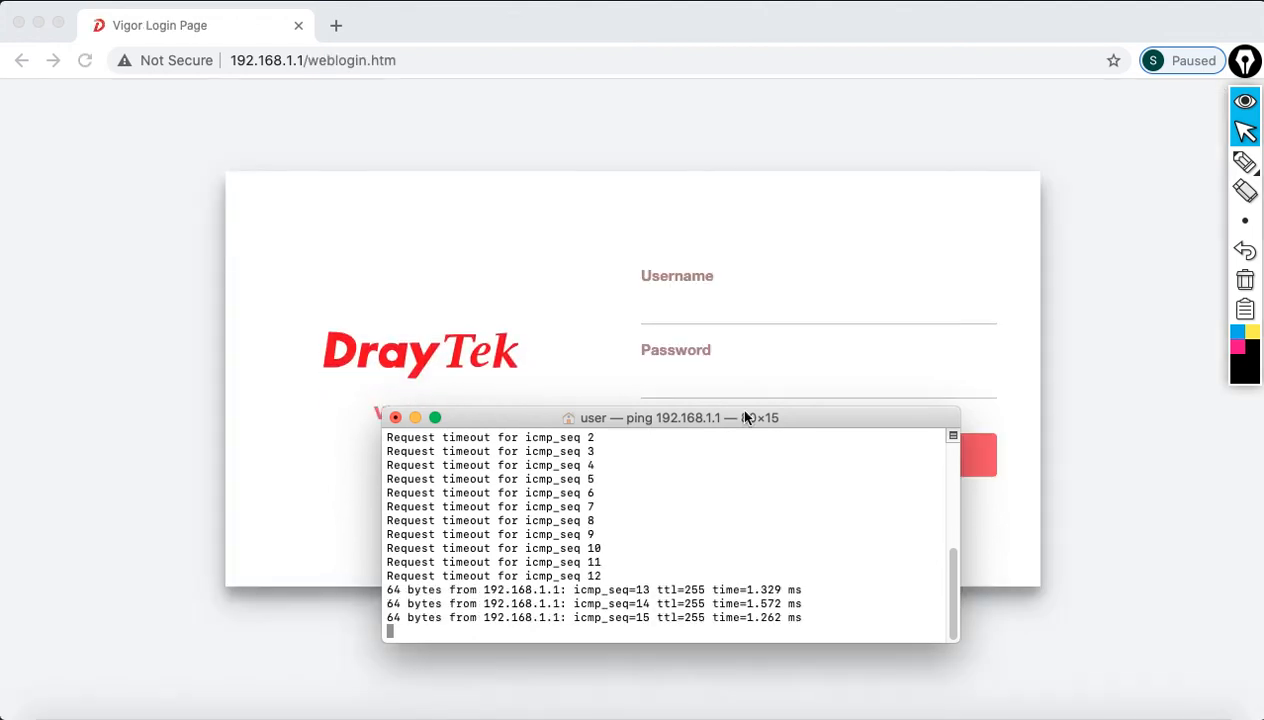
key(ctrl+c)
Step: Sign back in to the router as admin
click(700, 309)
text(admin)
key(Tab)
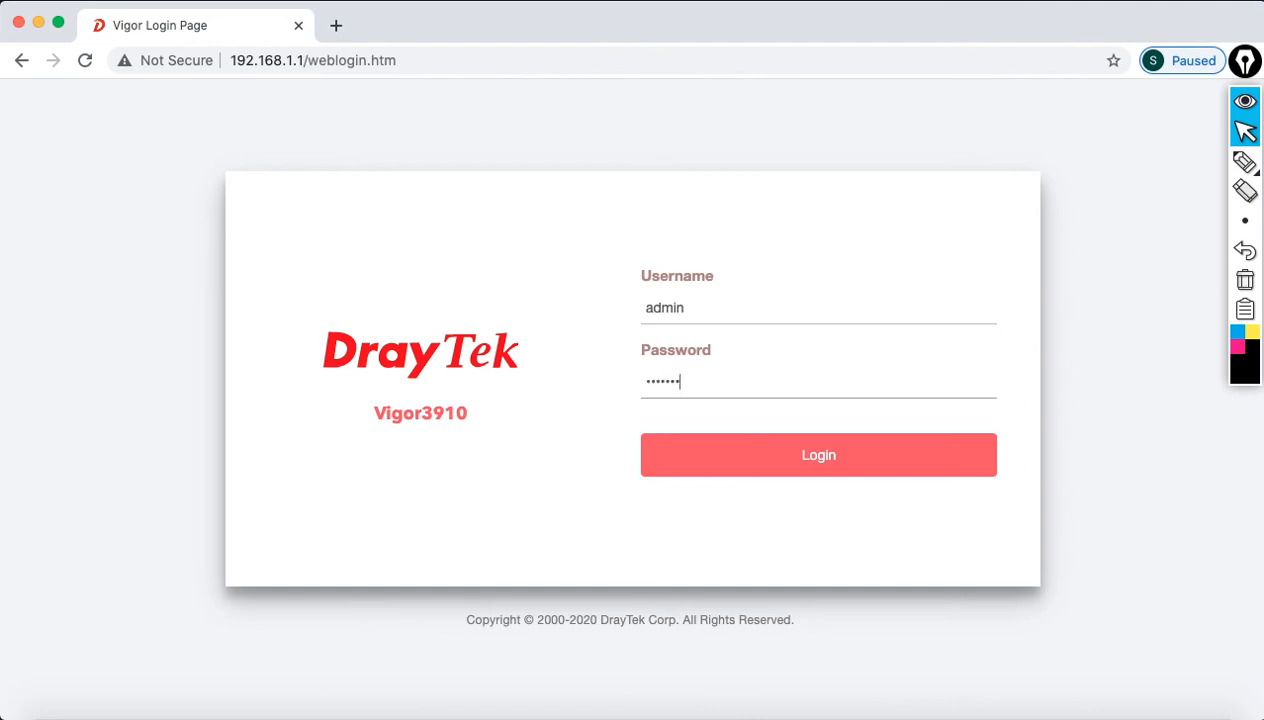
click(760, 455)
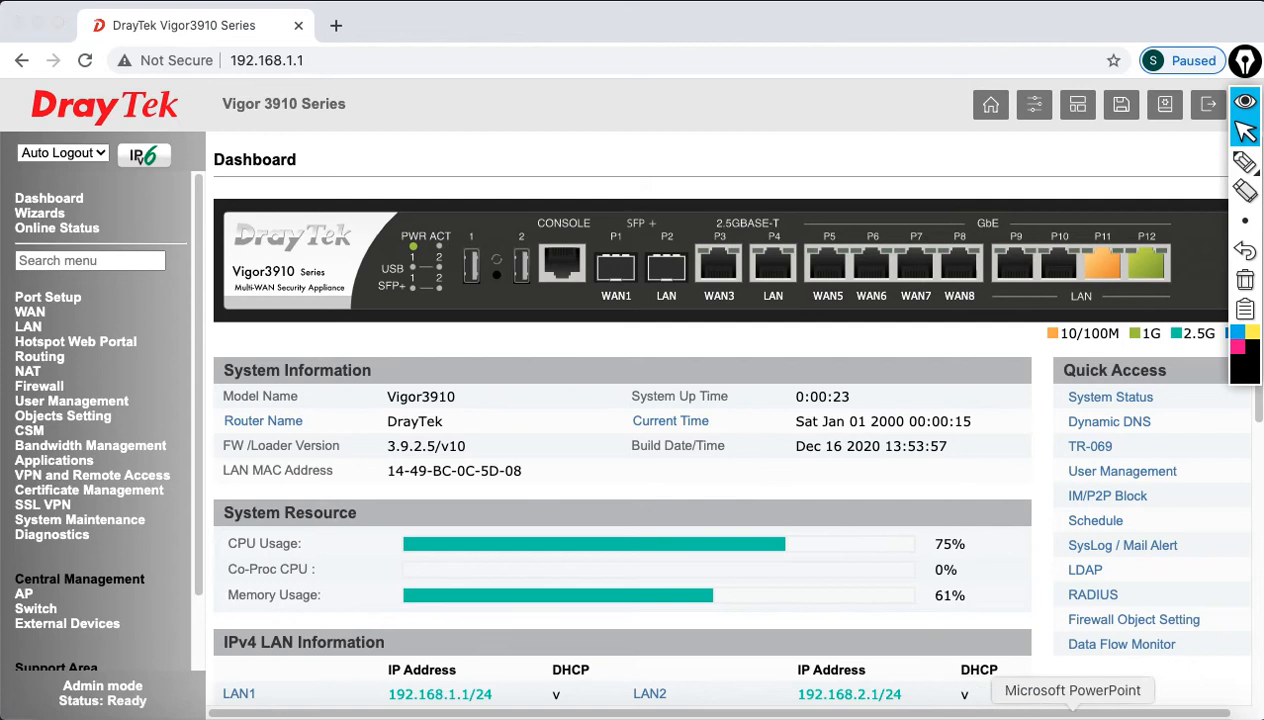
Step: Review slide 25's steps on LAN interfaces, Layer 3 IP addresses and DHCP/DNS, then minimize PowerPoint
click(1072, 712)
click(104, 518)
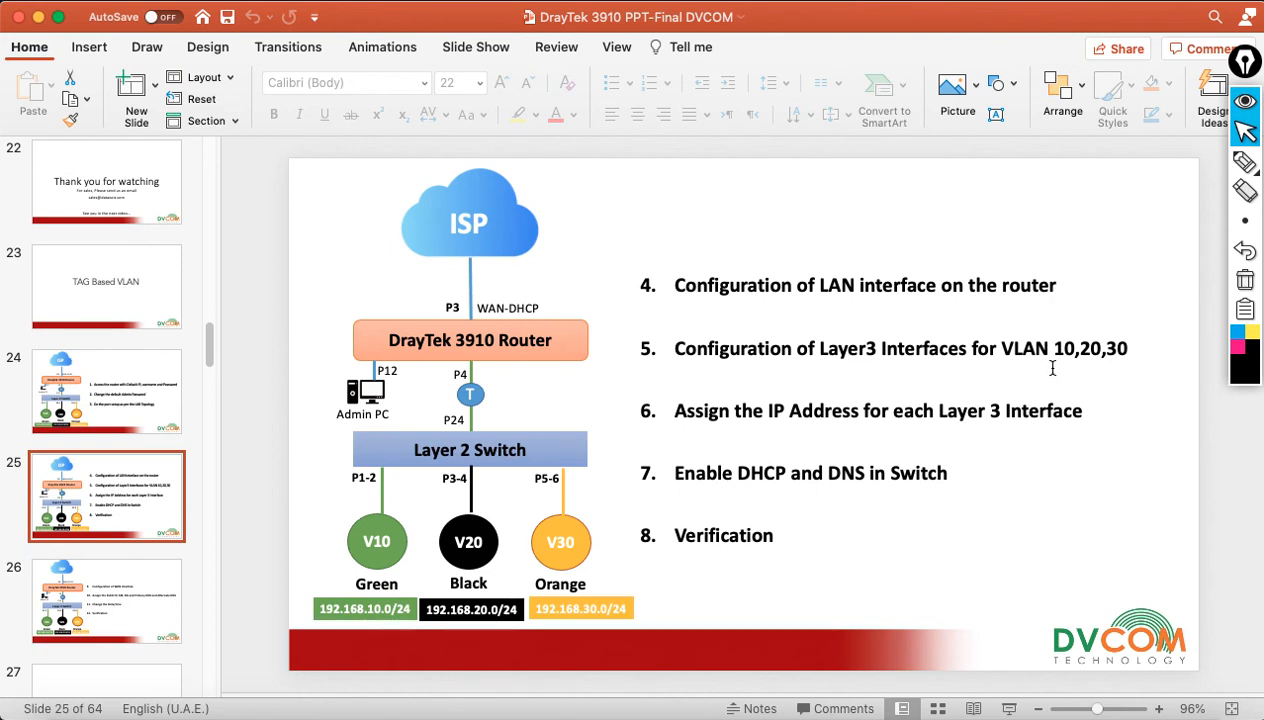
drag(732, 281, 958, 279)
drag(786, 348, 877, 350)
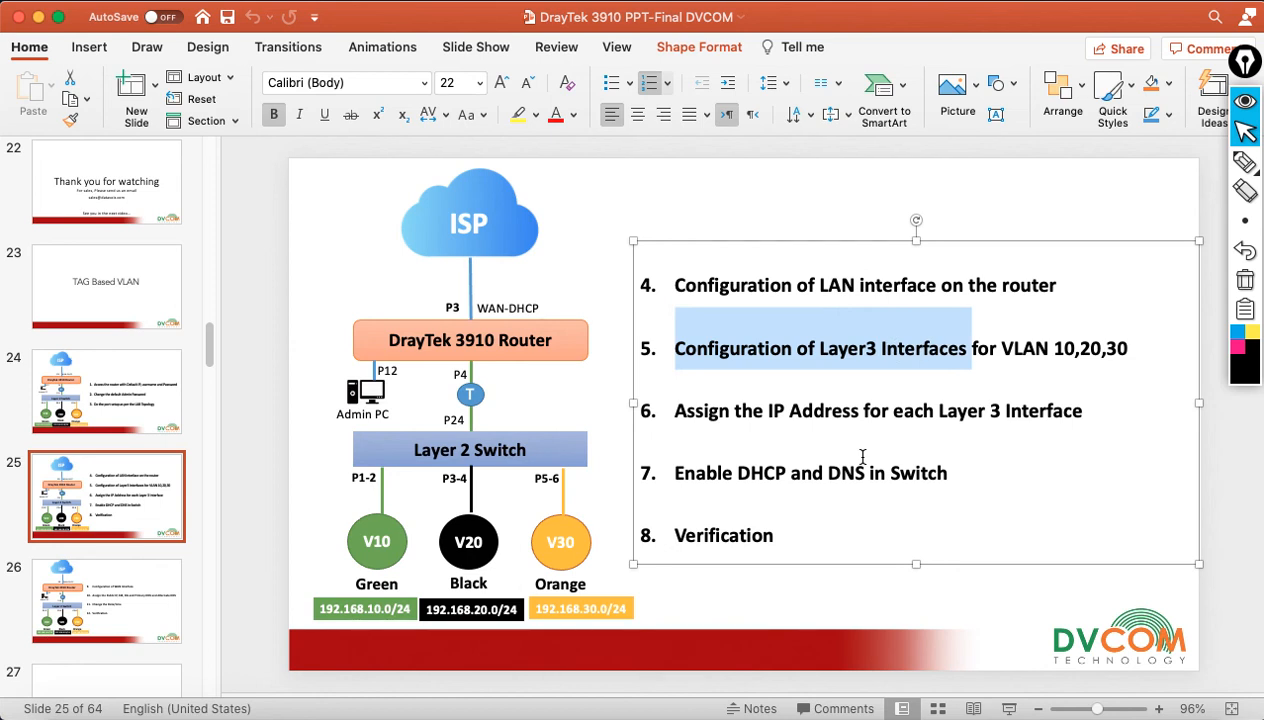
drag(769, 412, 952, 420)
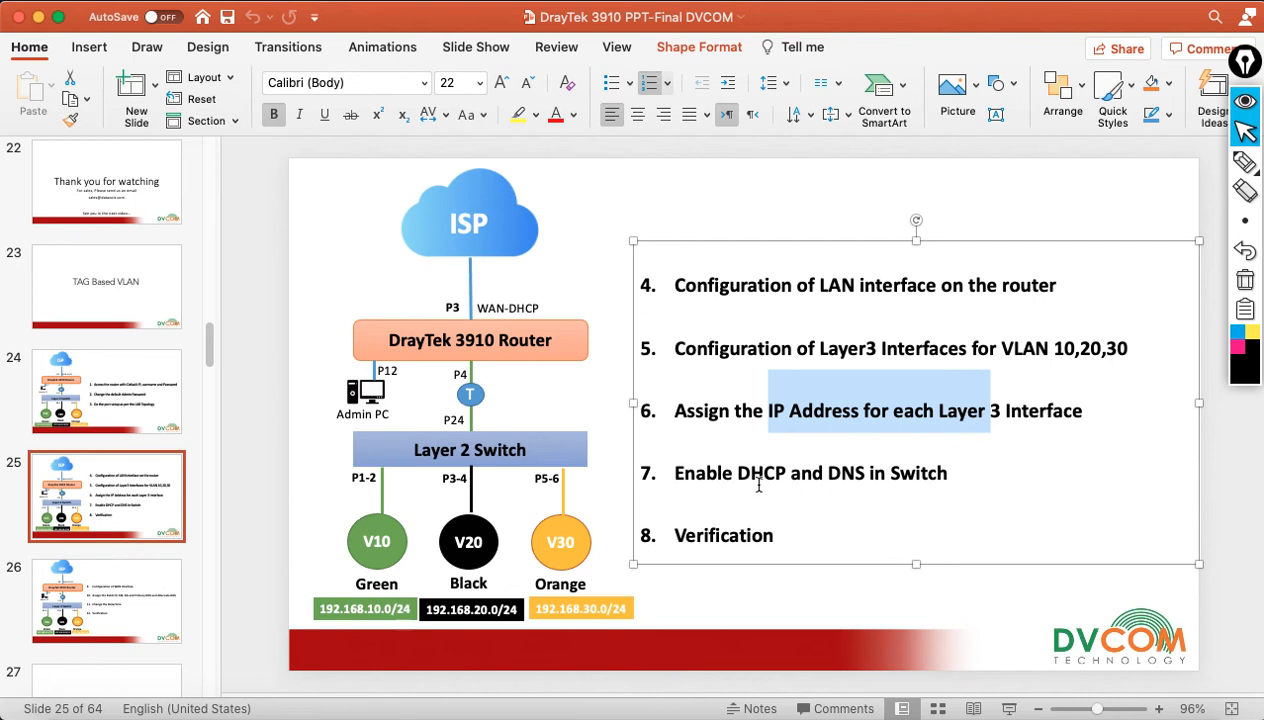
drag(748, 478, 870, 475)
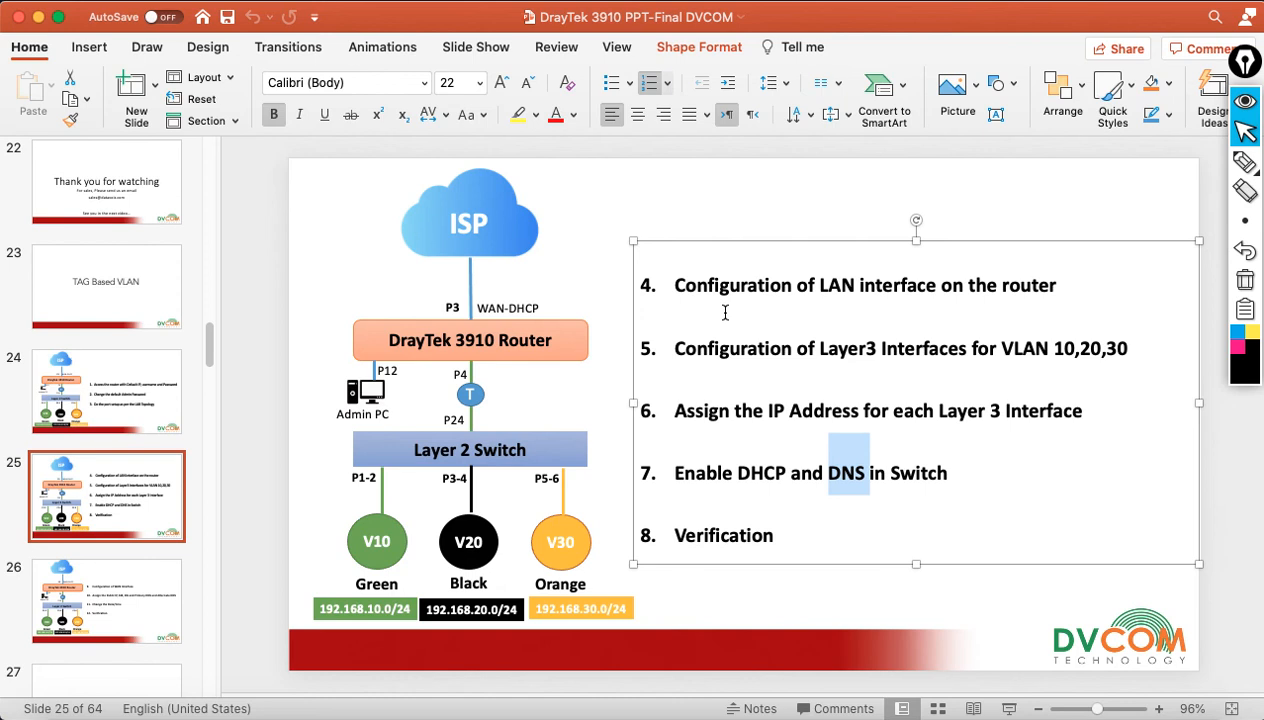
click(37, 17)
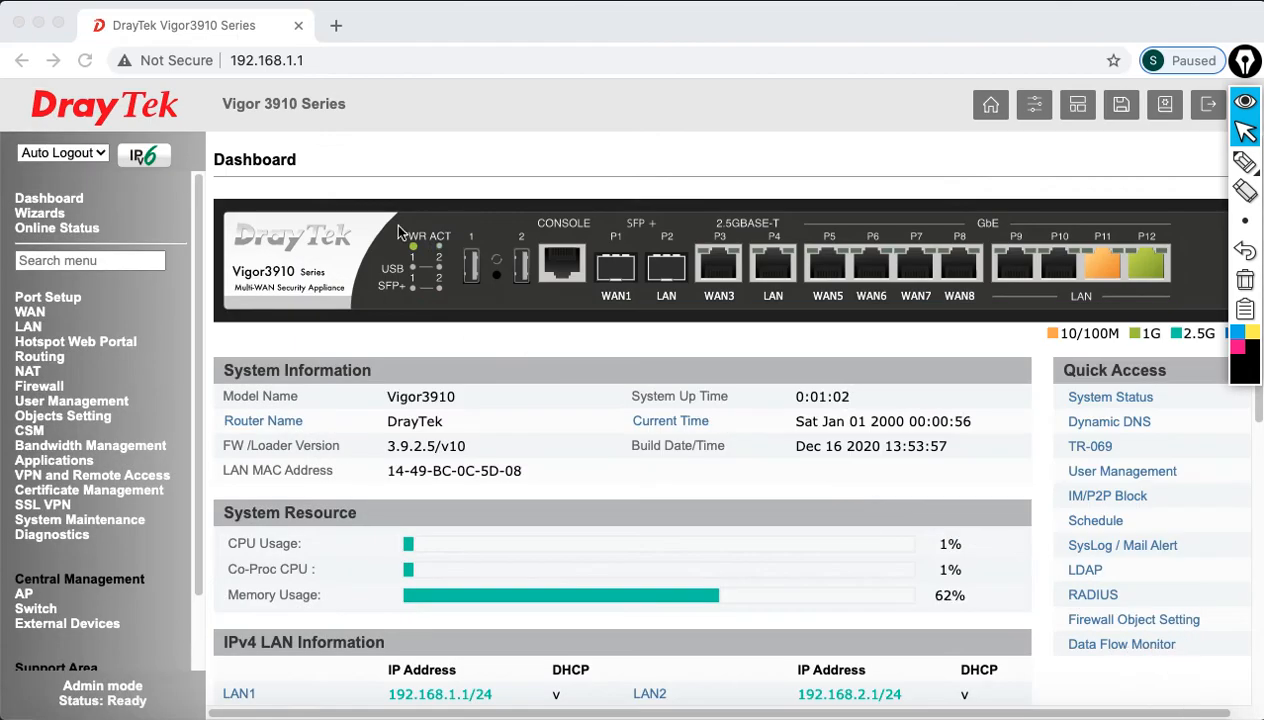
Step: Turn auto logout off and go to LAN > VLAN
click(74, 152)
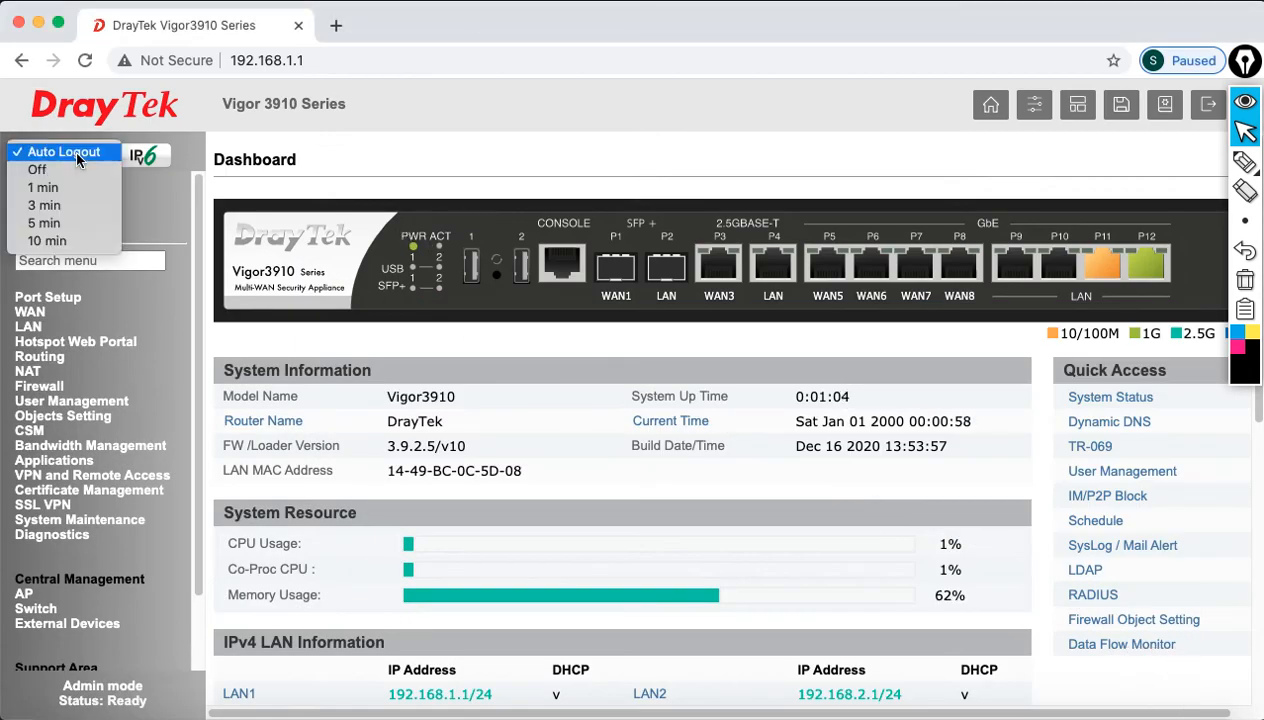
click(71, 161)
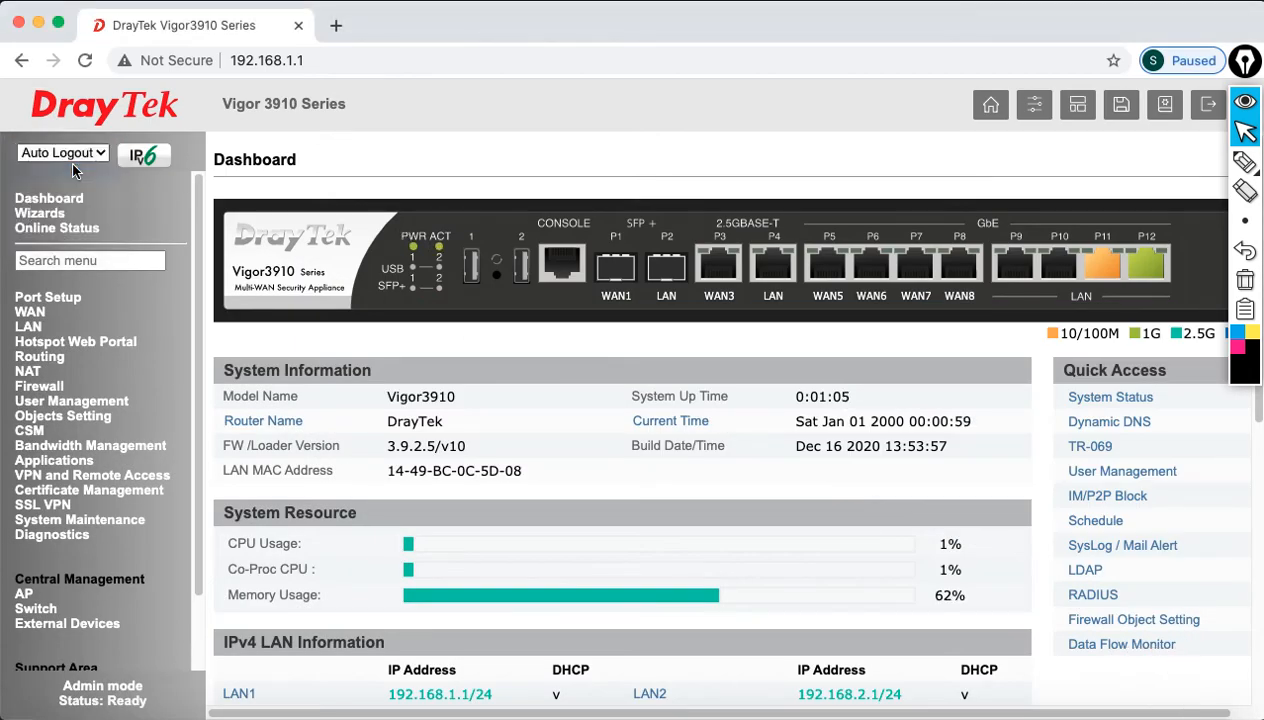
click(30, 329)
click(46, 343)
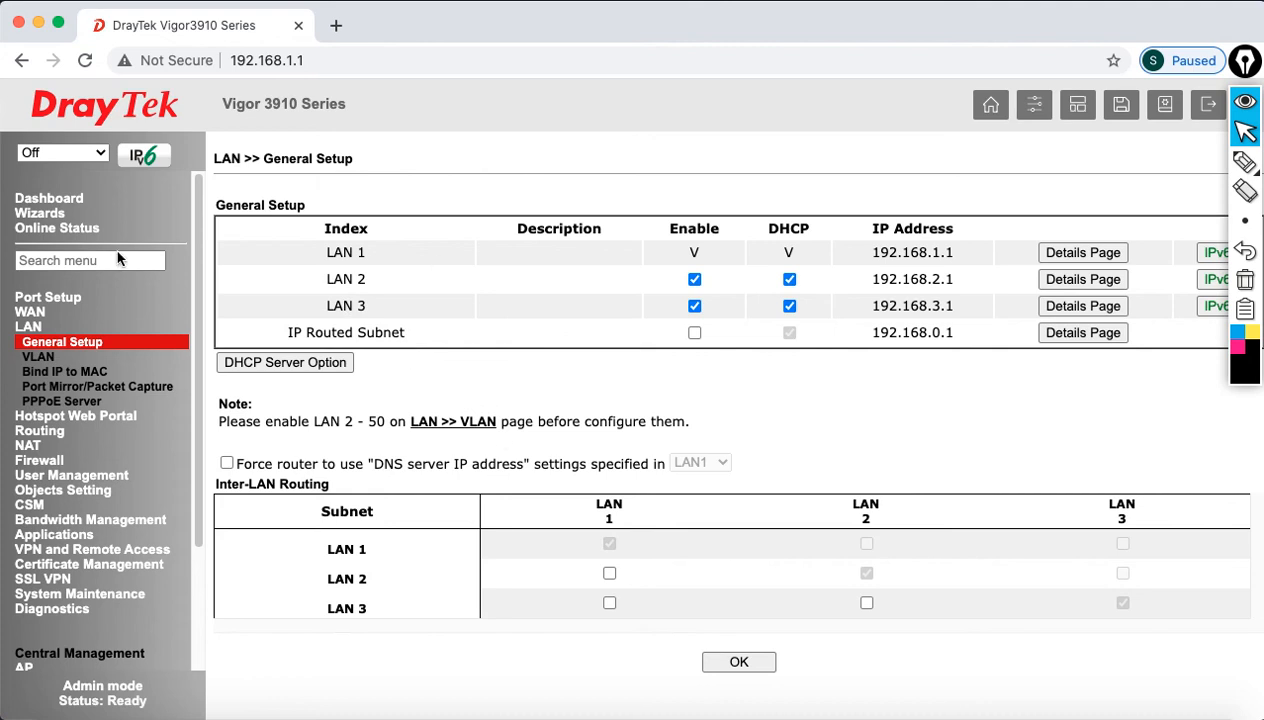
click(40, 357)
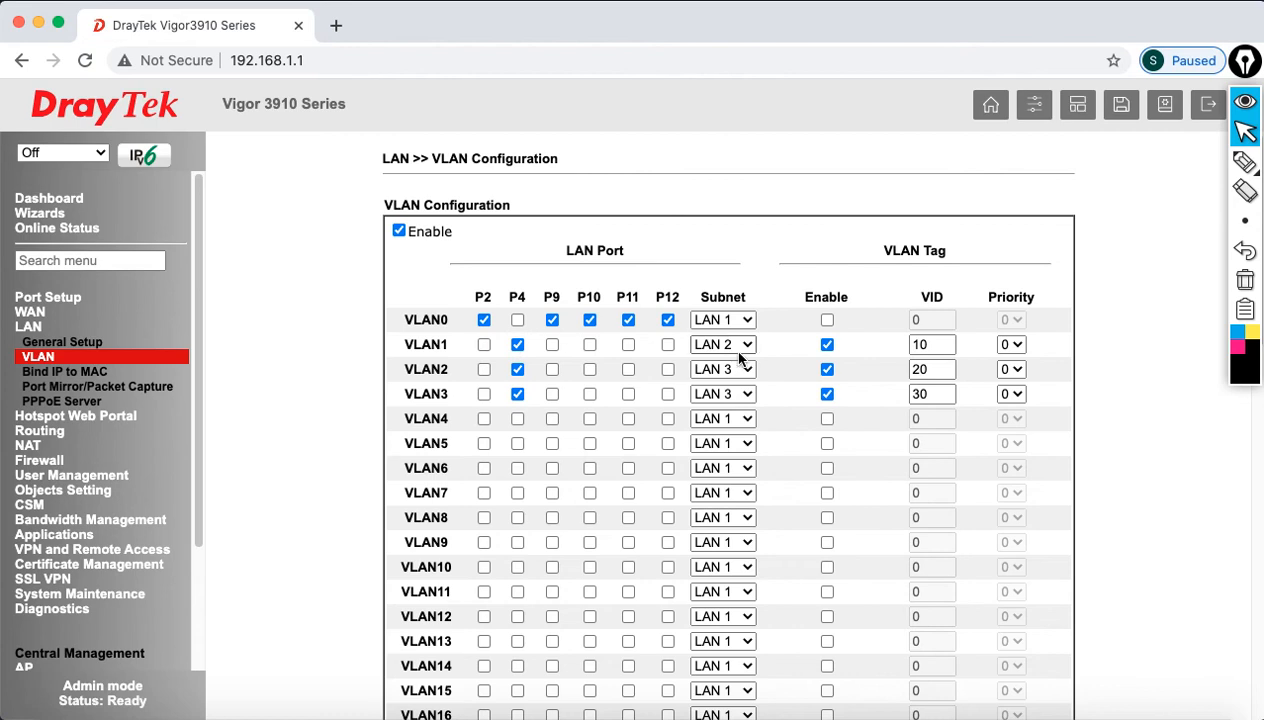
Step: Move VLAN3 to subnet LAN 4 and save, acknowledging the notice
click(742, 386)
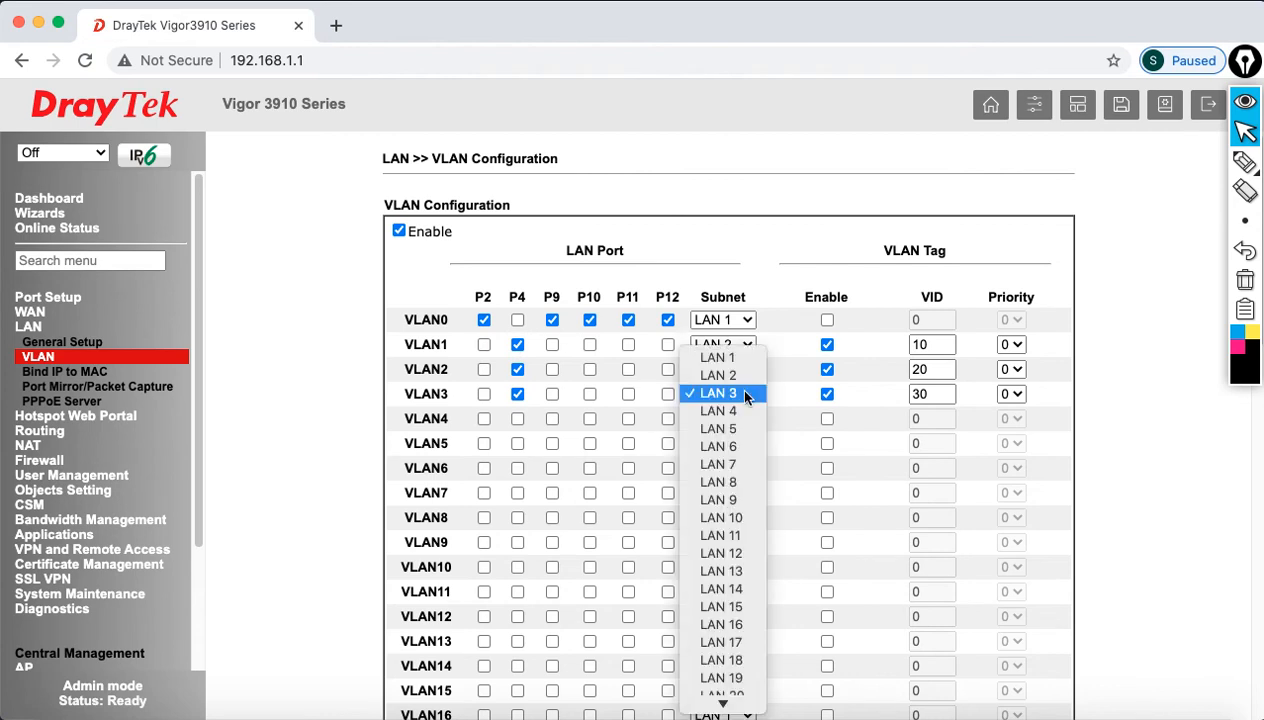
click(730, 404)
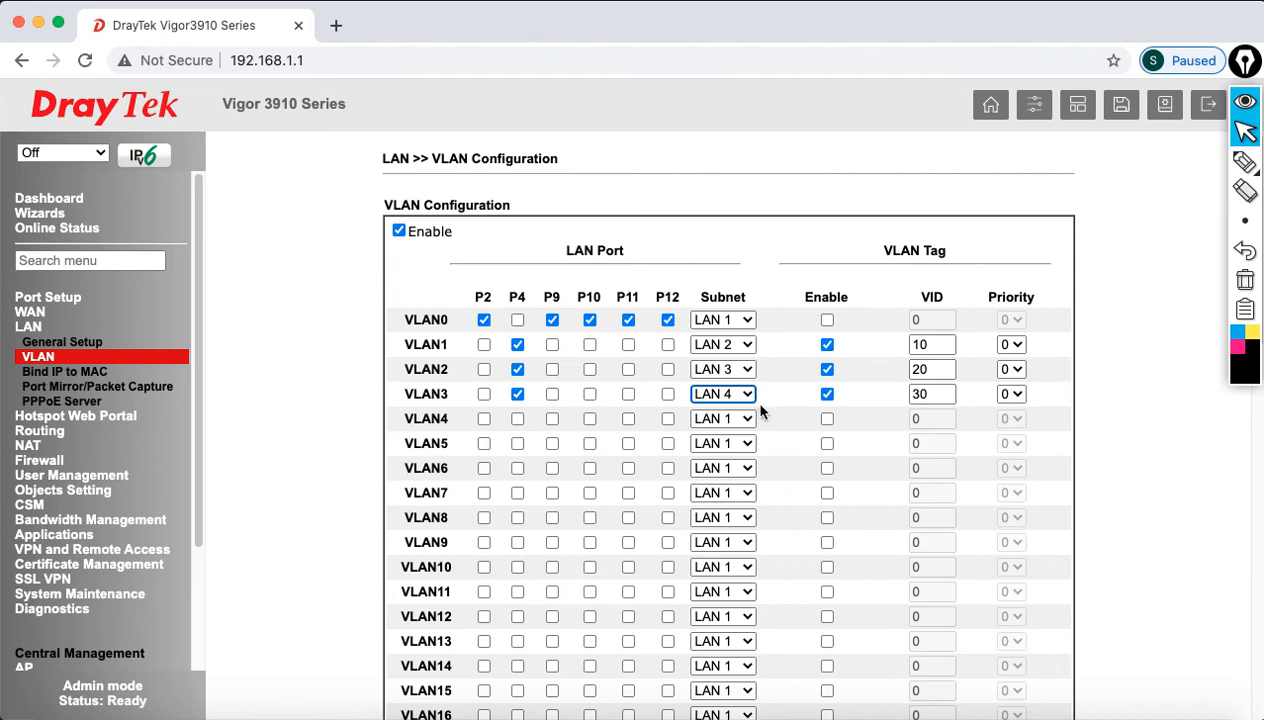
scroll(806, 487, down, 10)
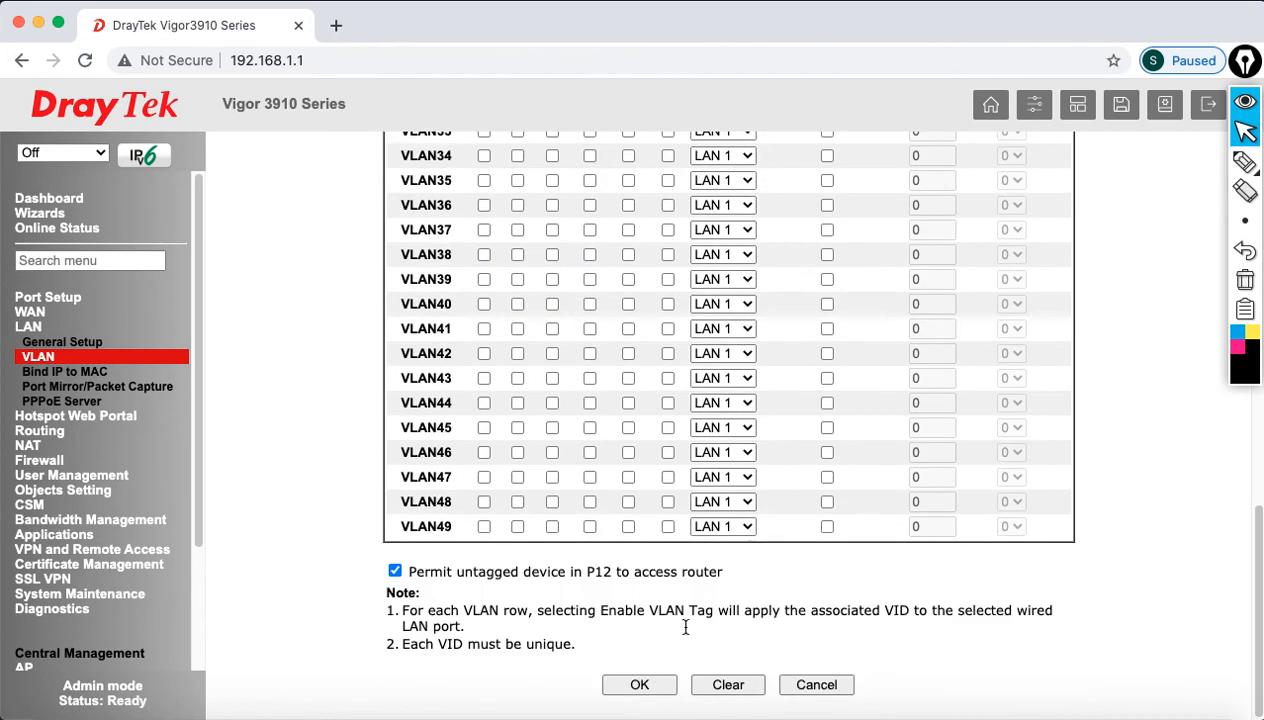
click(652, 692)
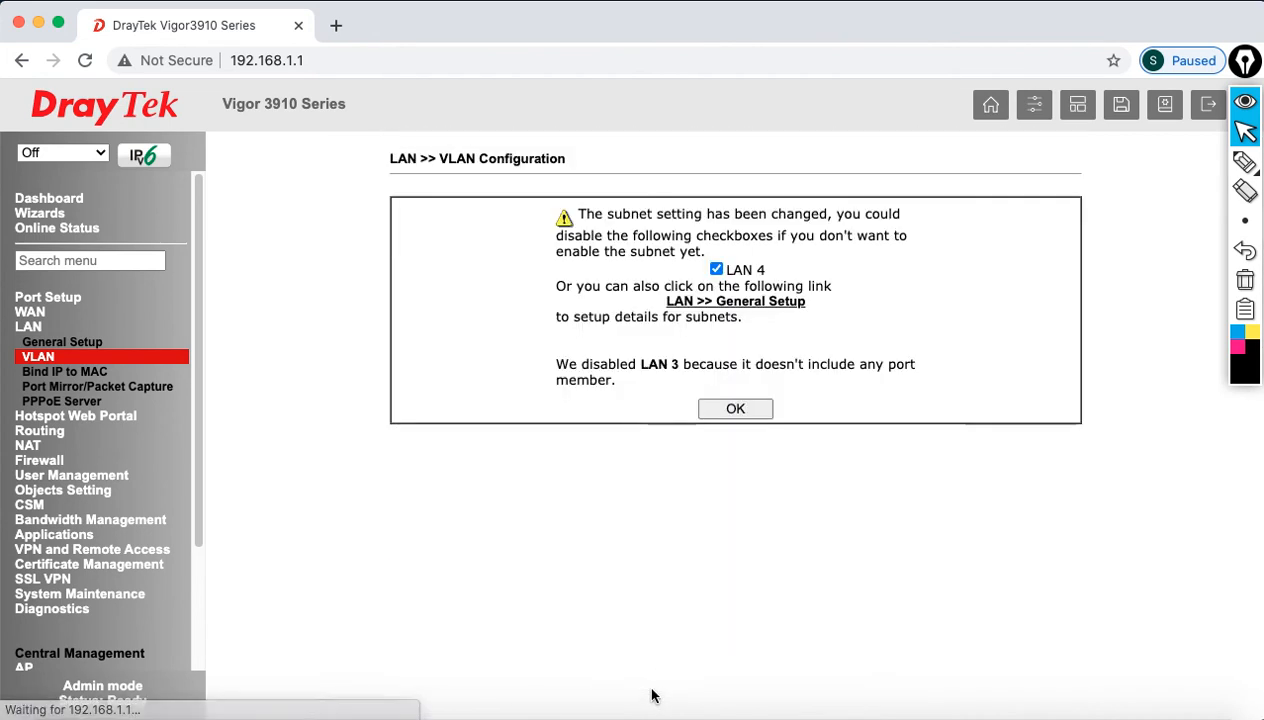
click(735, 410)
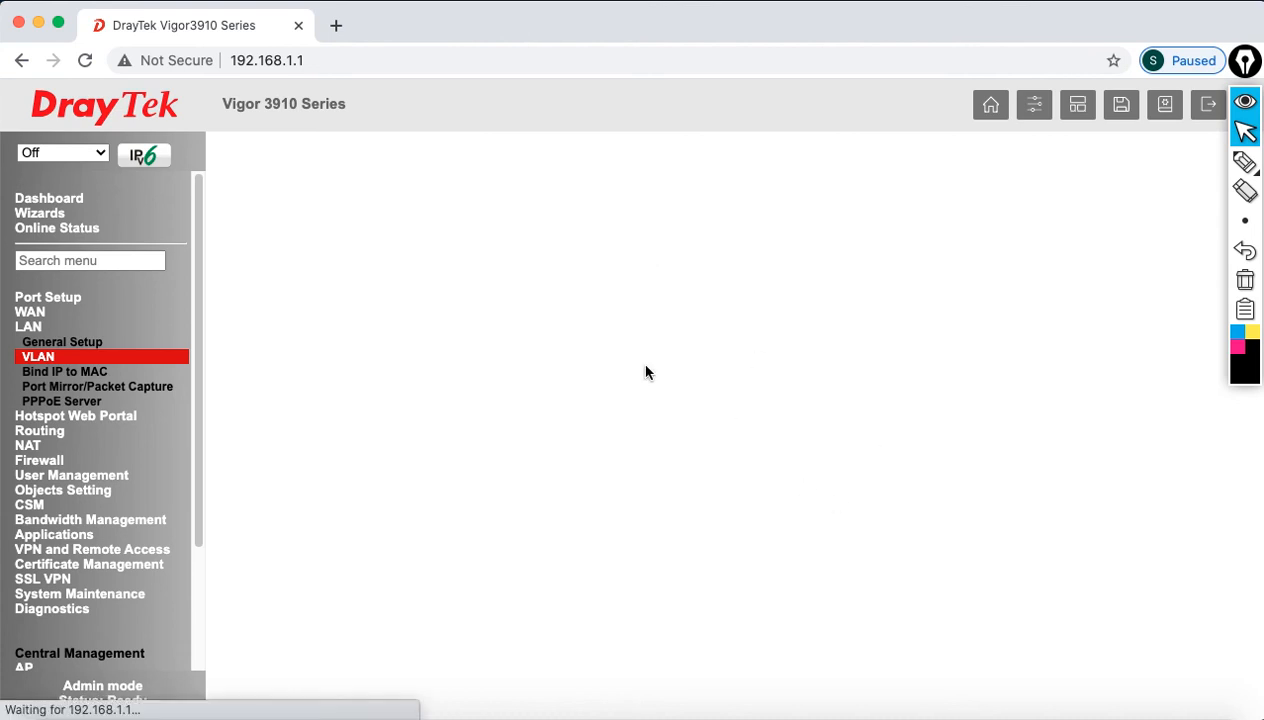
Step: Rerun the ping to 192.168.1.1 to watch the router come back
click(930, 714)
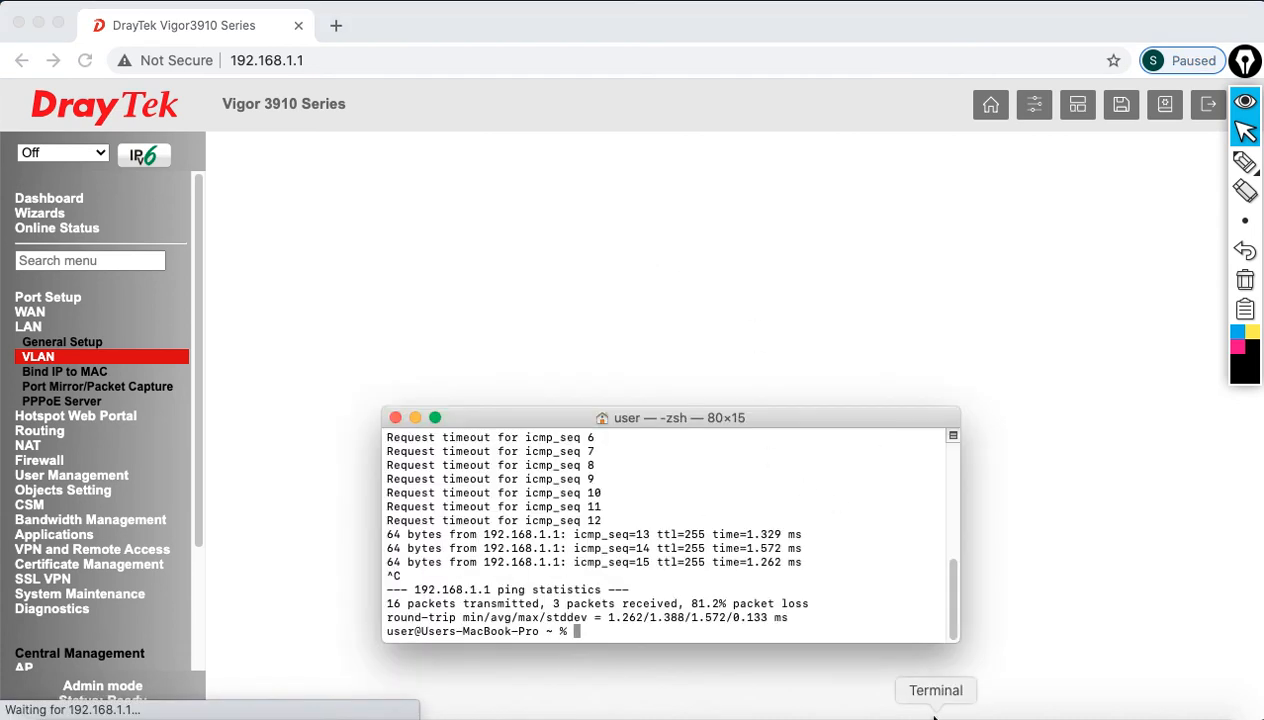
key(Up)
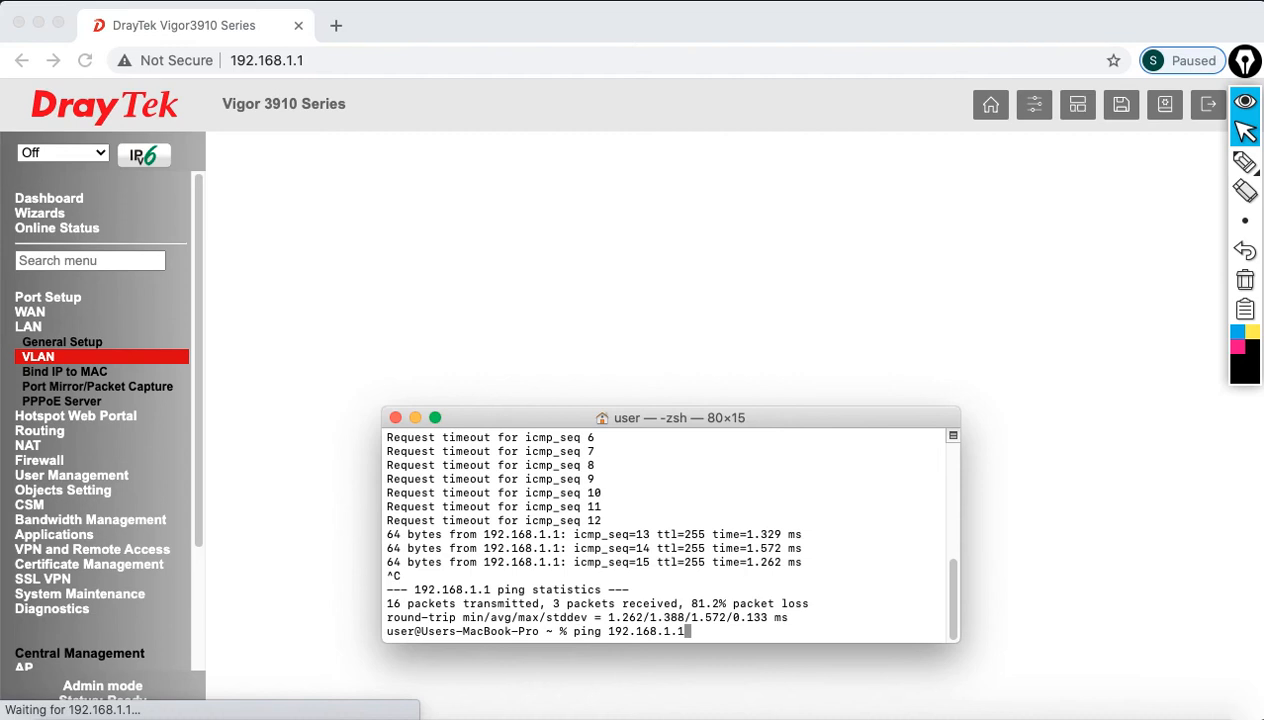
key(Return)
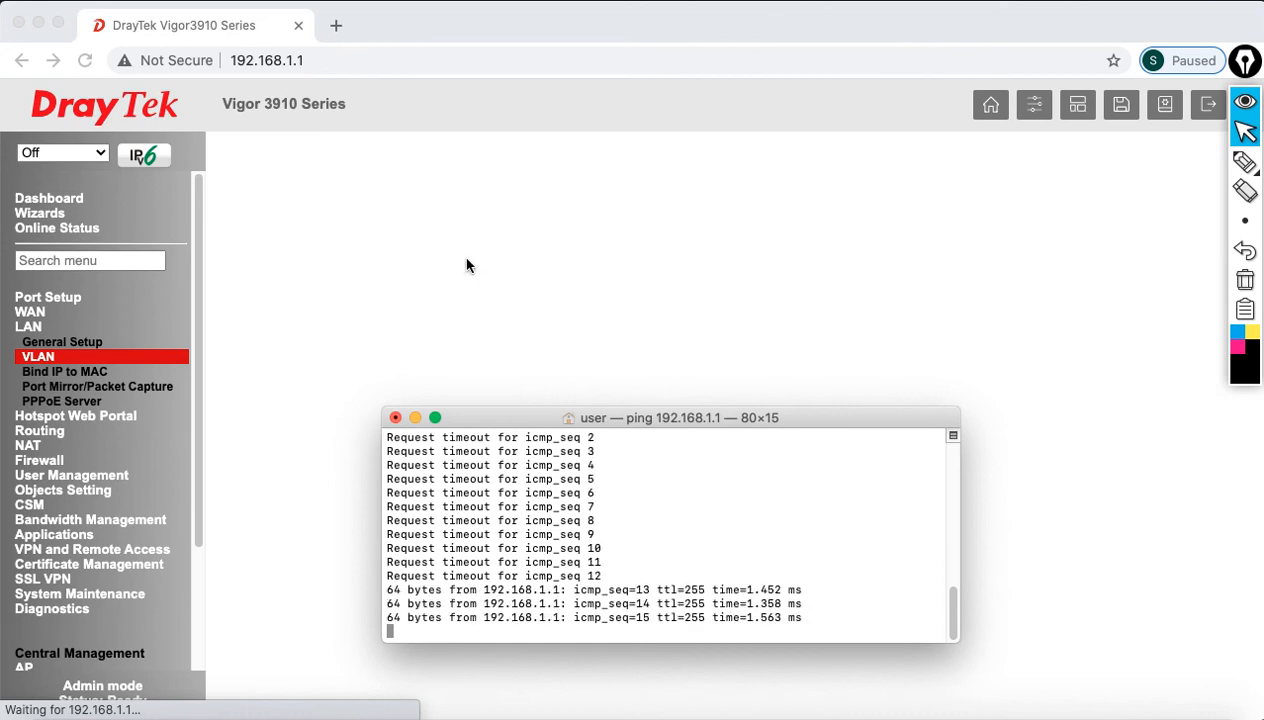
Step: Reload the router page and sign in as admin
click(343, 62)
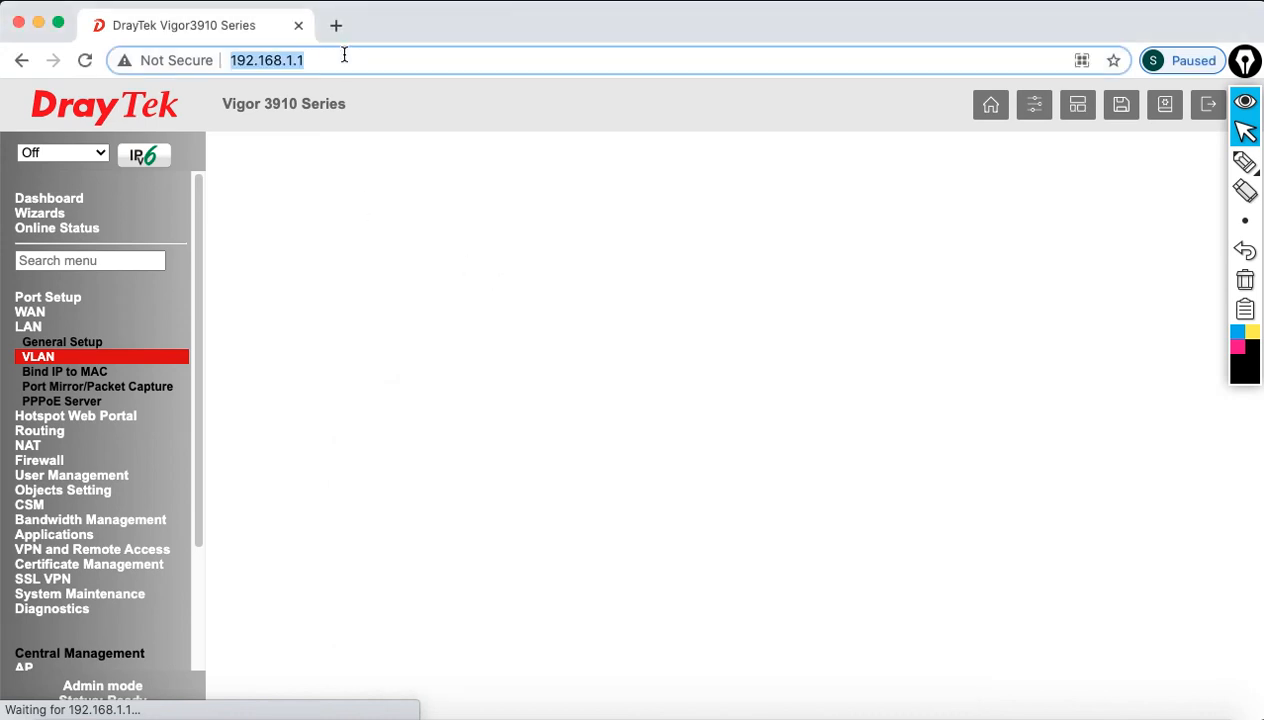
click(85, 60)
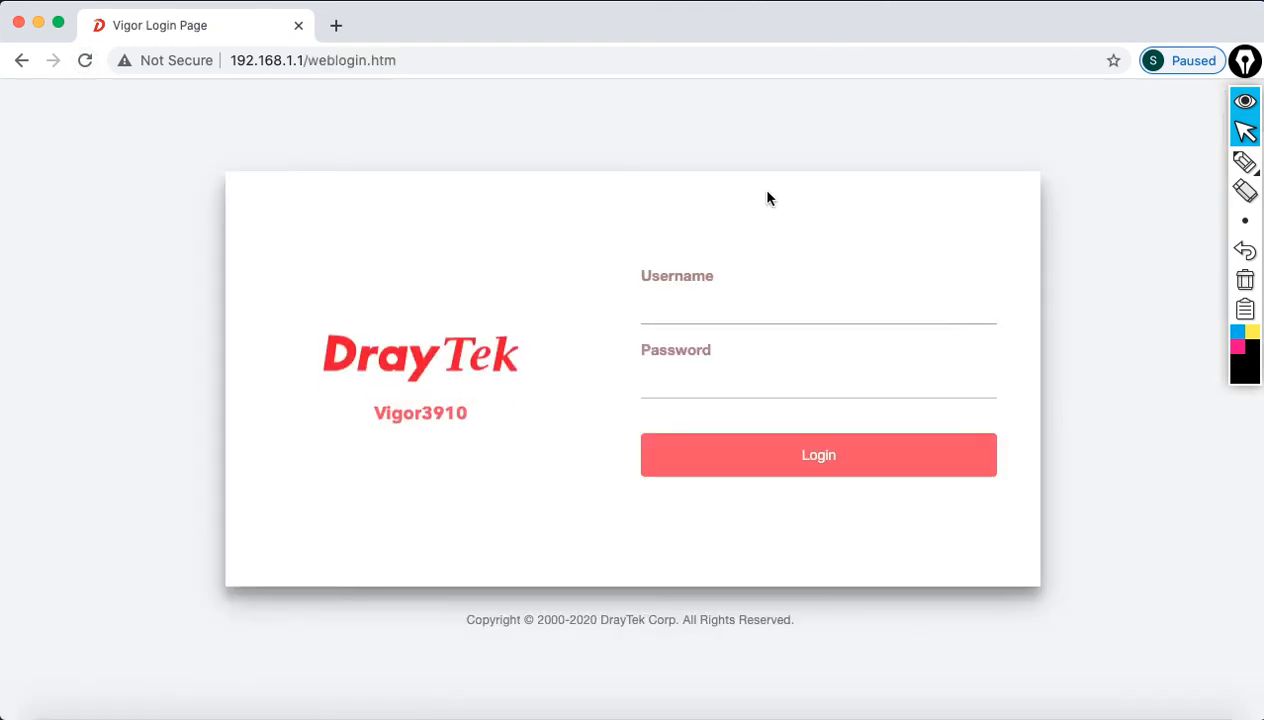
click(673, 301)
text(admin)
key(Tab)
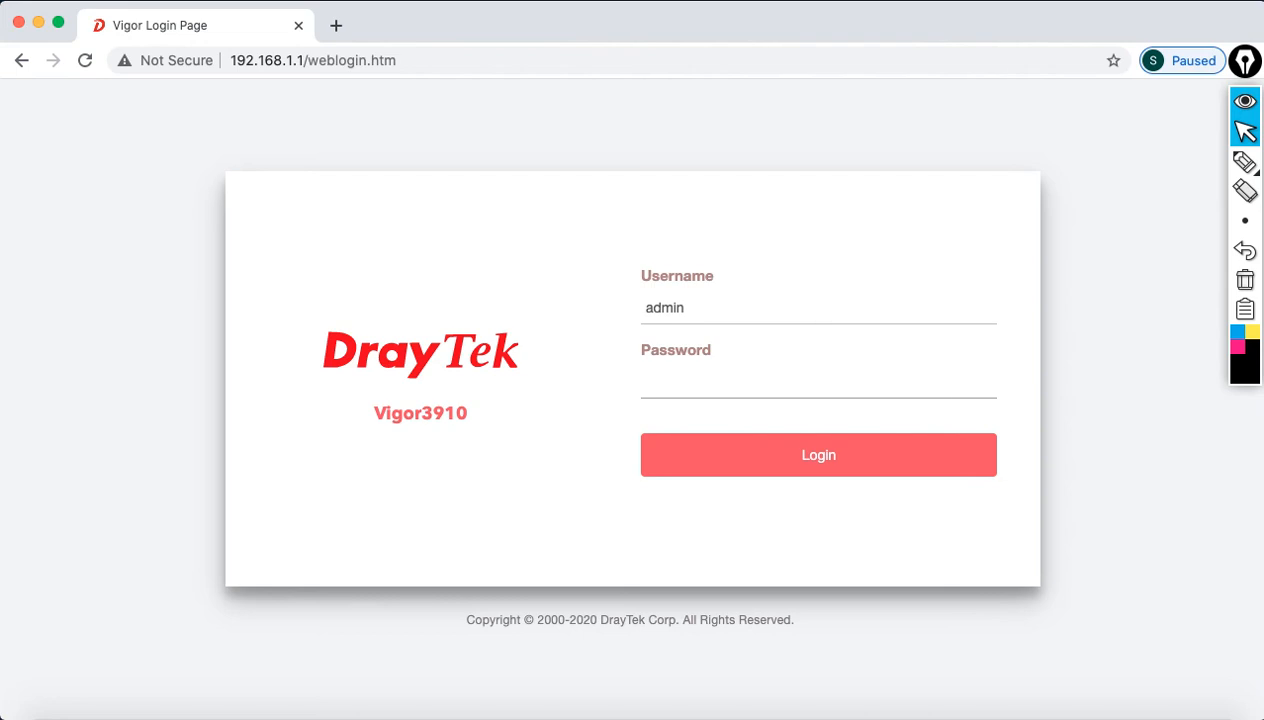
text(••••••••)
click(841, 460)
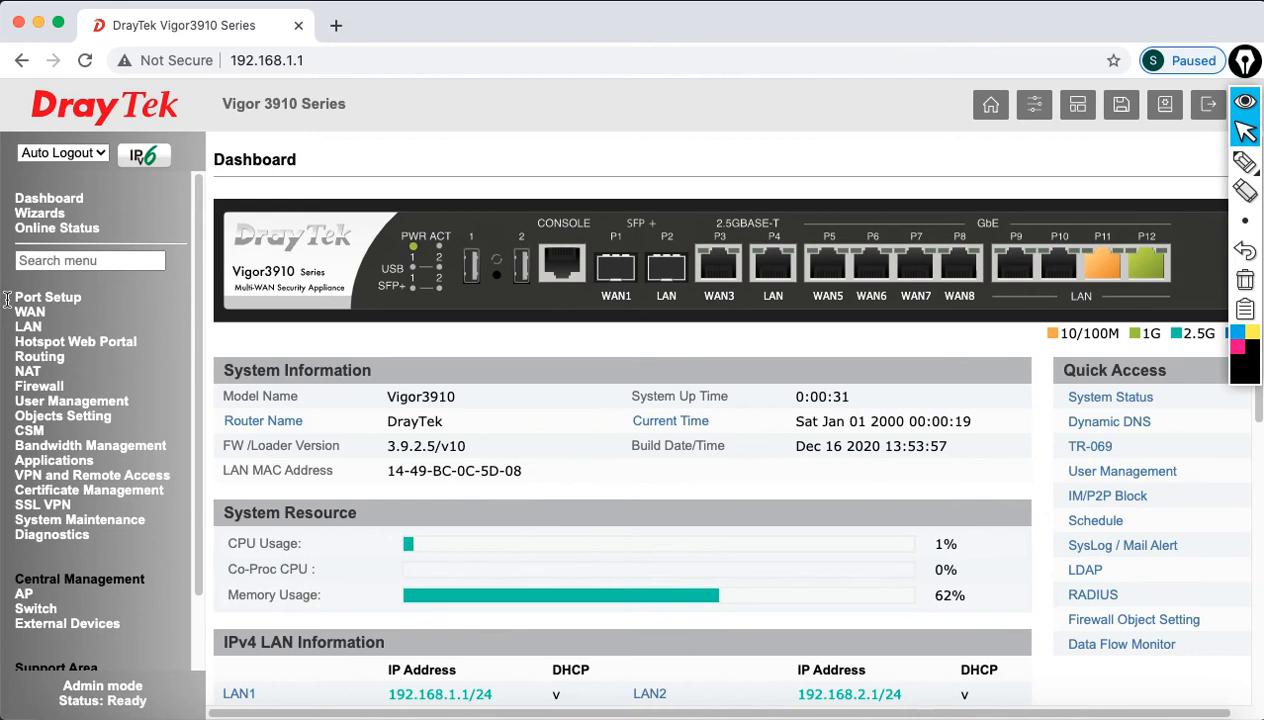
Step: Enable the LAN 3 subnet in LAN General Setup, save, and restart the router
click(29, 328)
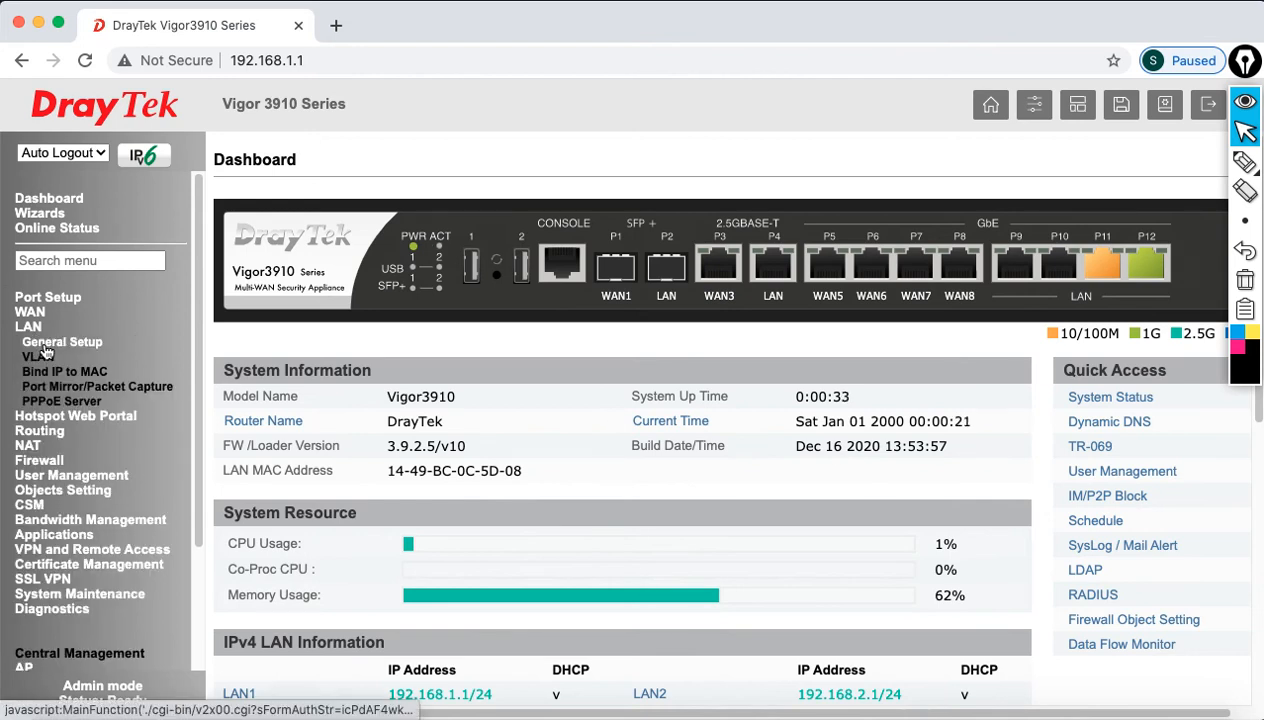
click(45, 343)
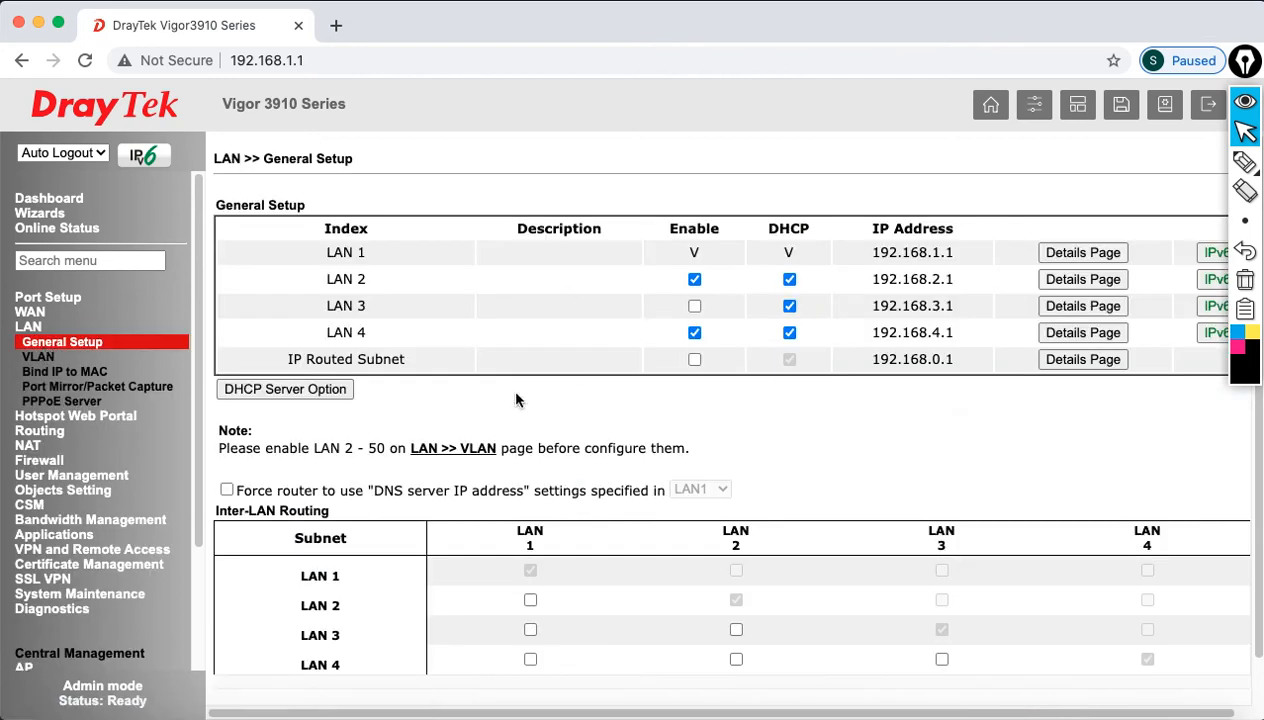
click(694, 307)
scroll(709, 456, down, 2)
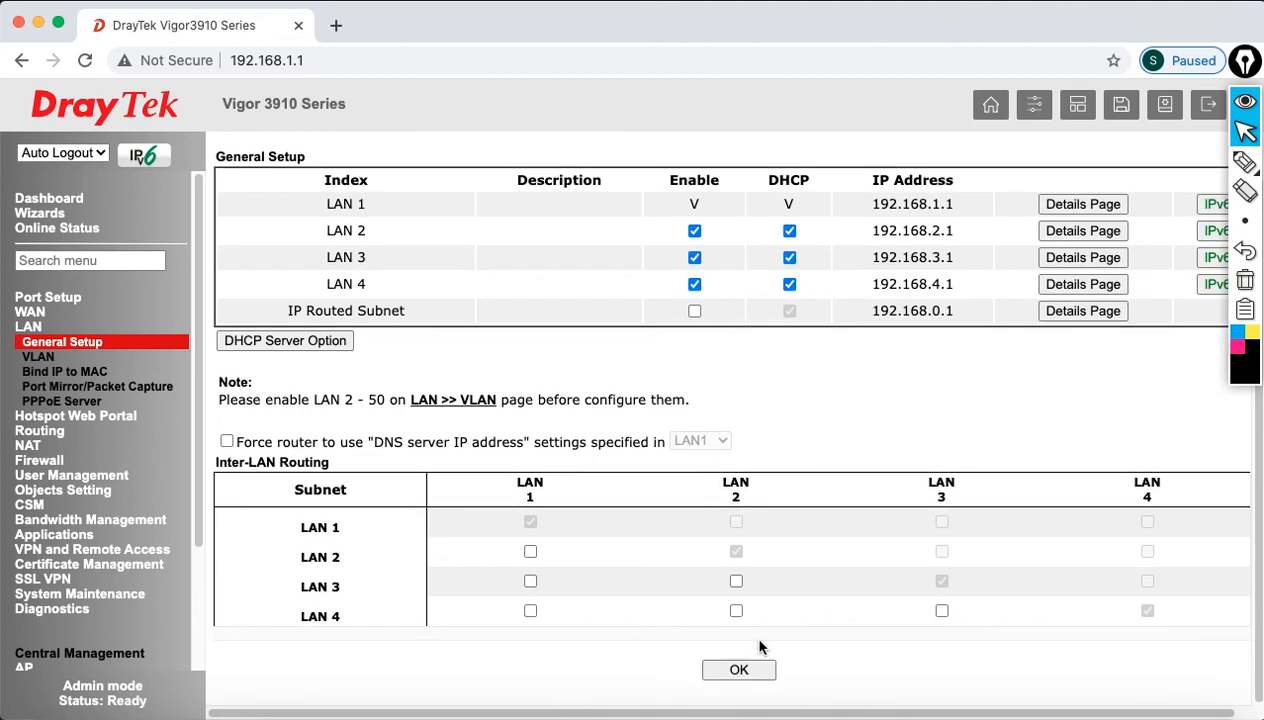
click(739, 667)
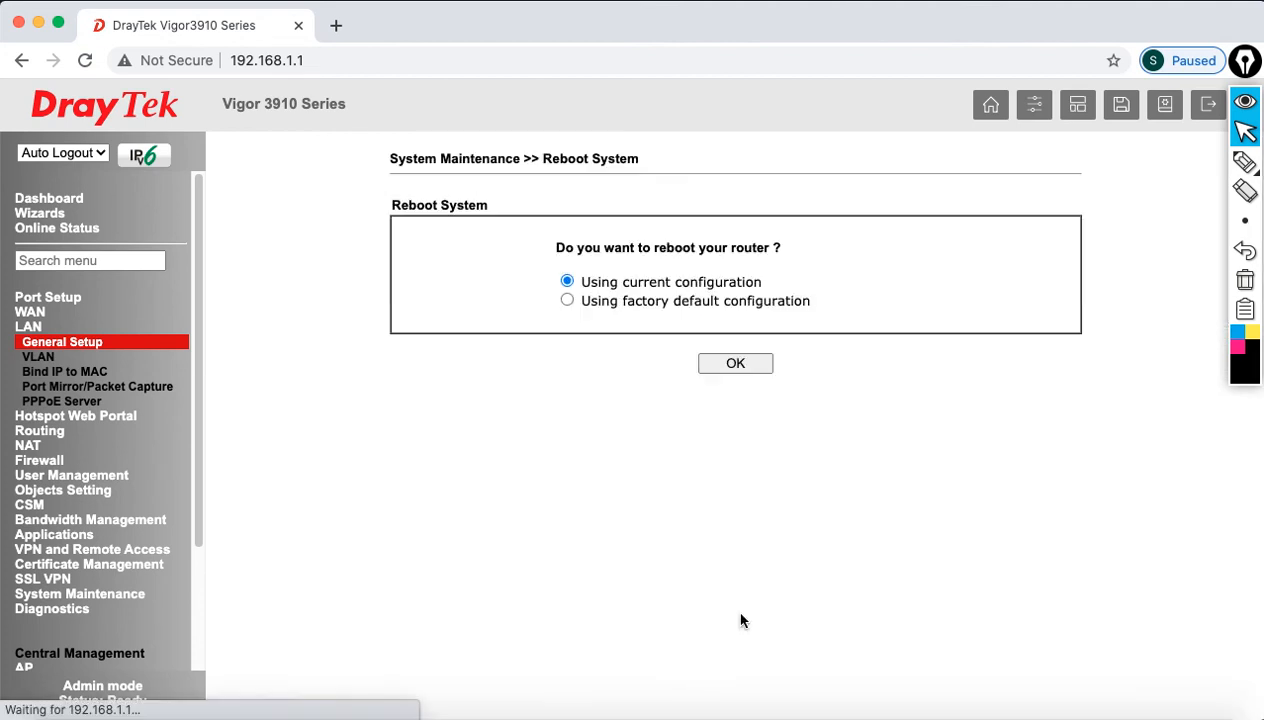
click(722, 362)
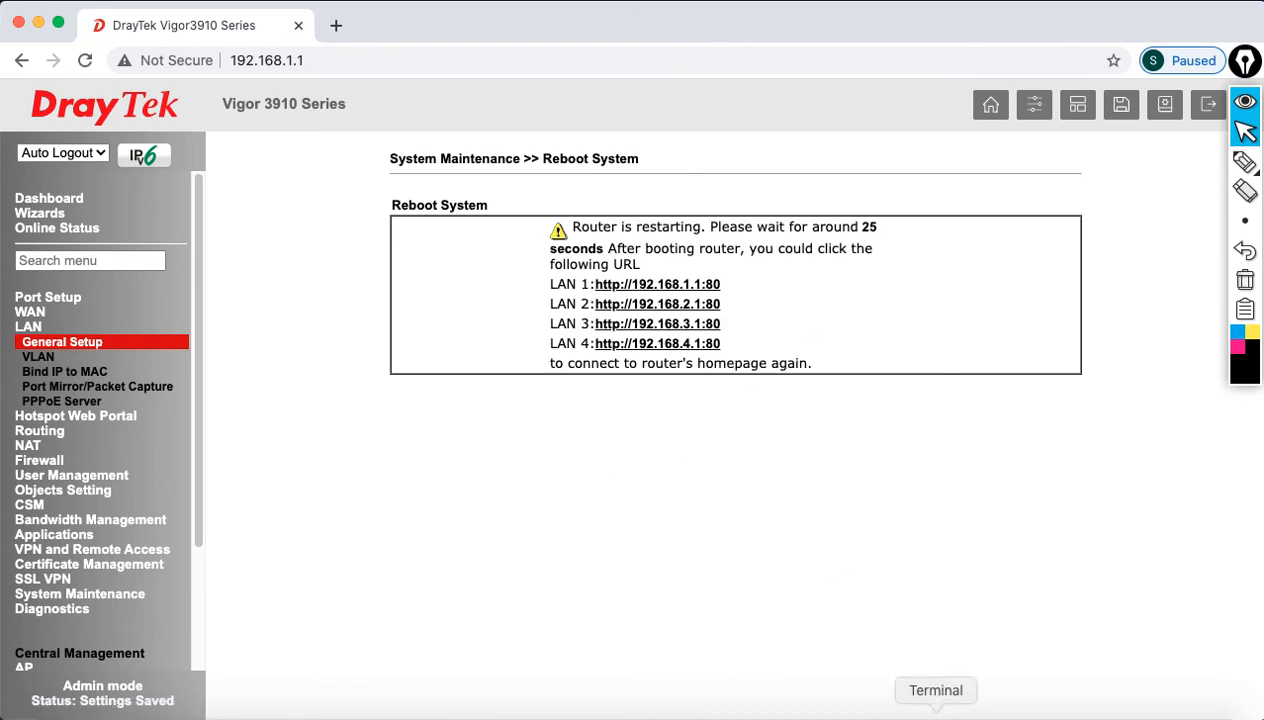
Step: Once the ping shows the router back, sign in again as admin
click(910, 706)
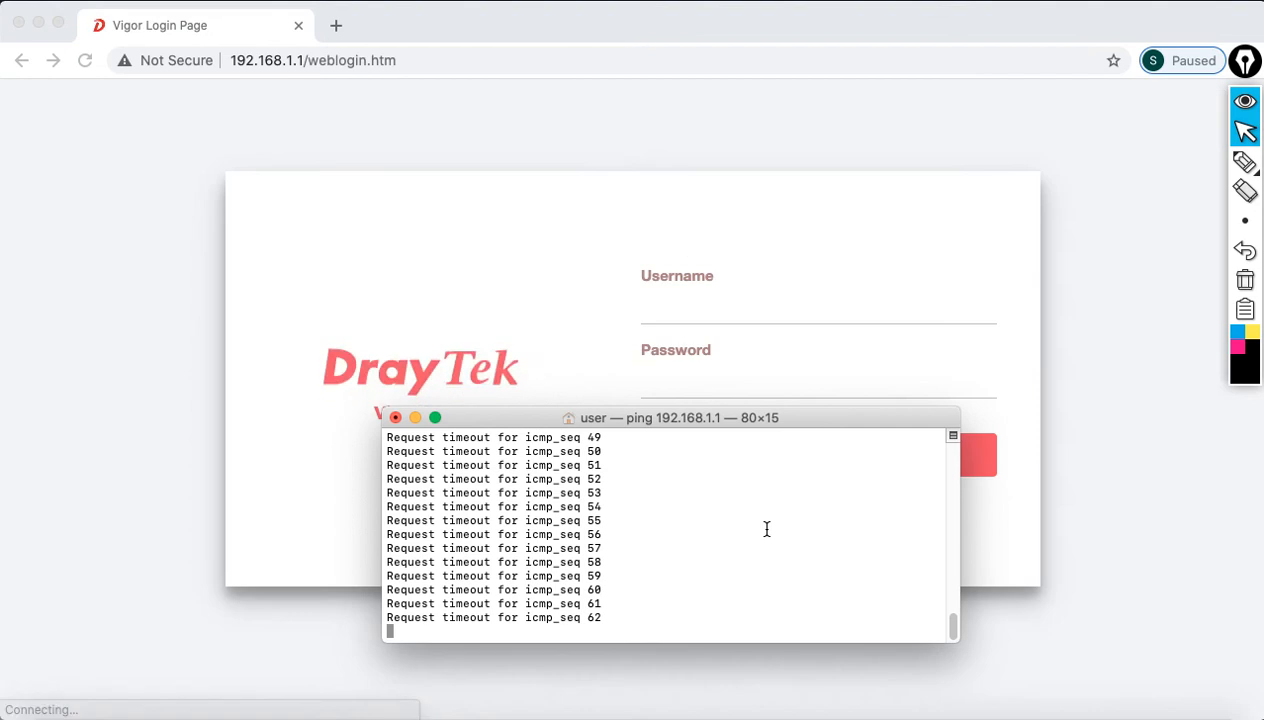
click(704, 318)
text(admin)
key(Tab)
text(••••••••)
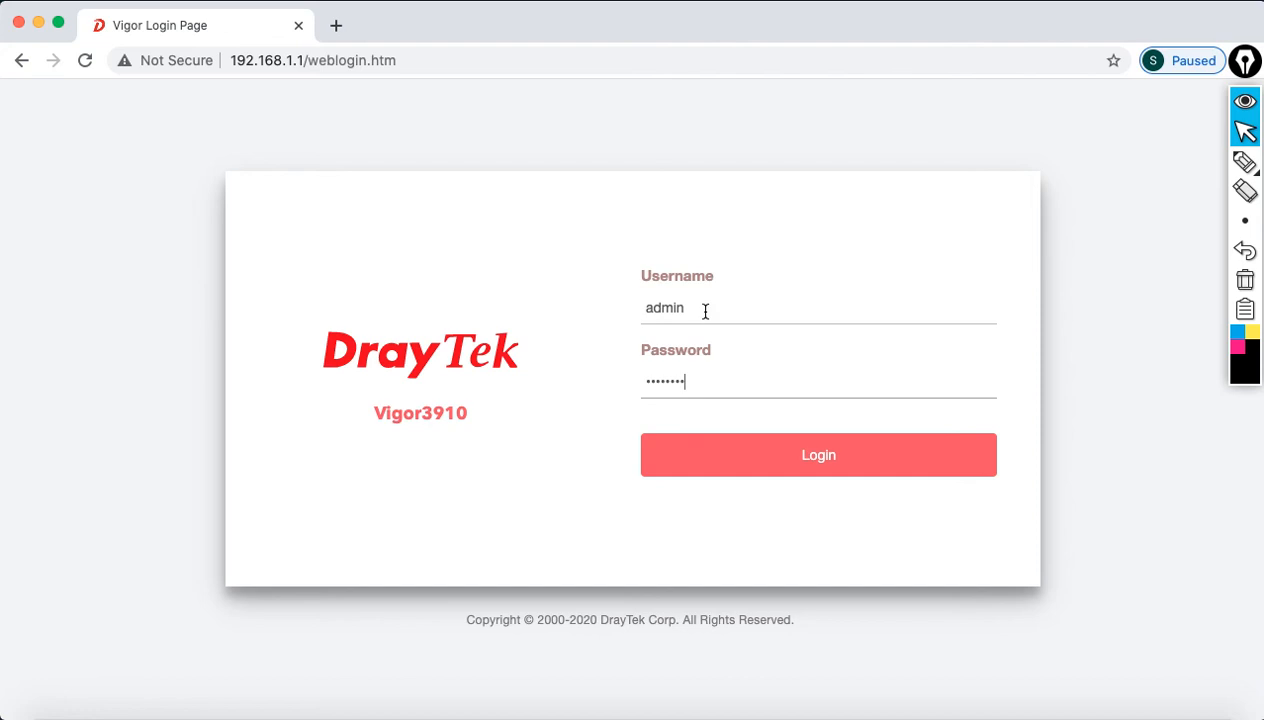
click(792, 463)
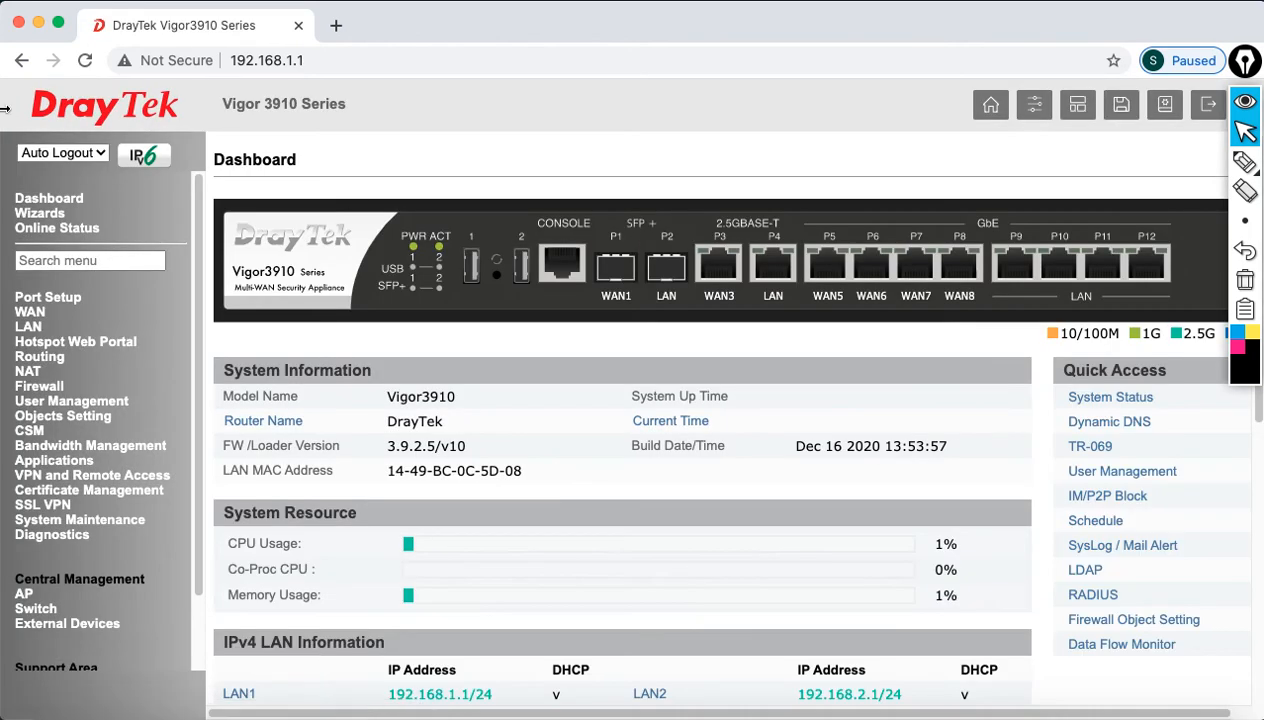
Step: Turn Auto Logout off and open the LAN 2 details page from LAN General Setup
click(56, 152)
click(56, 168)
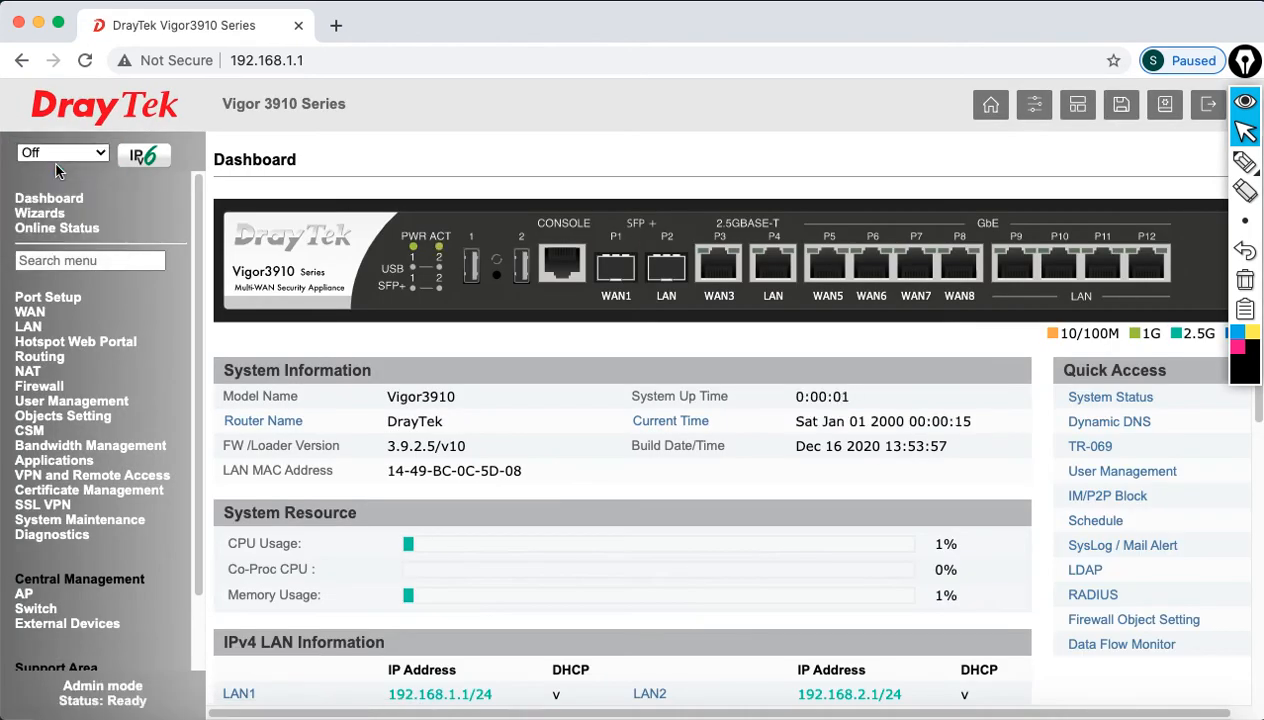
click(34, 328)
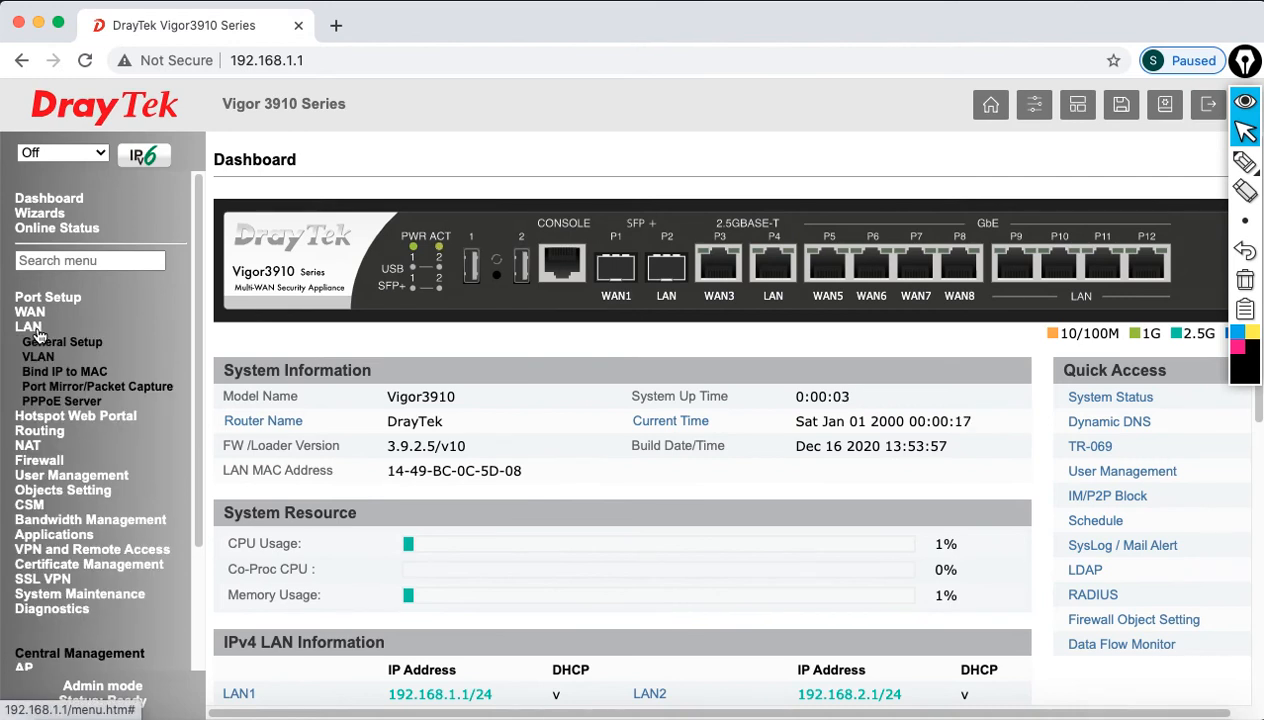
click(50, 343)
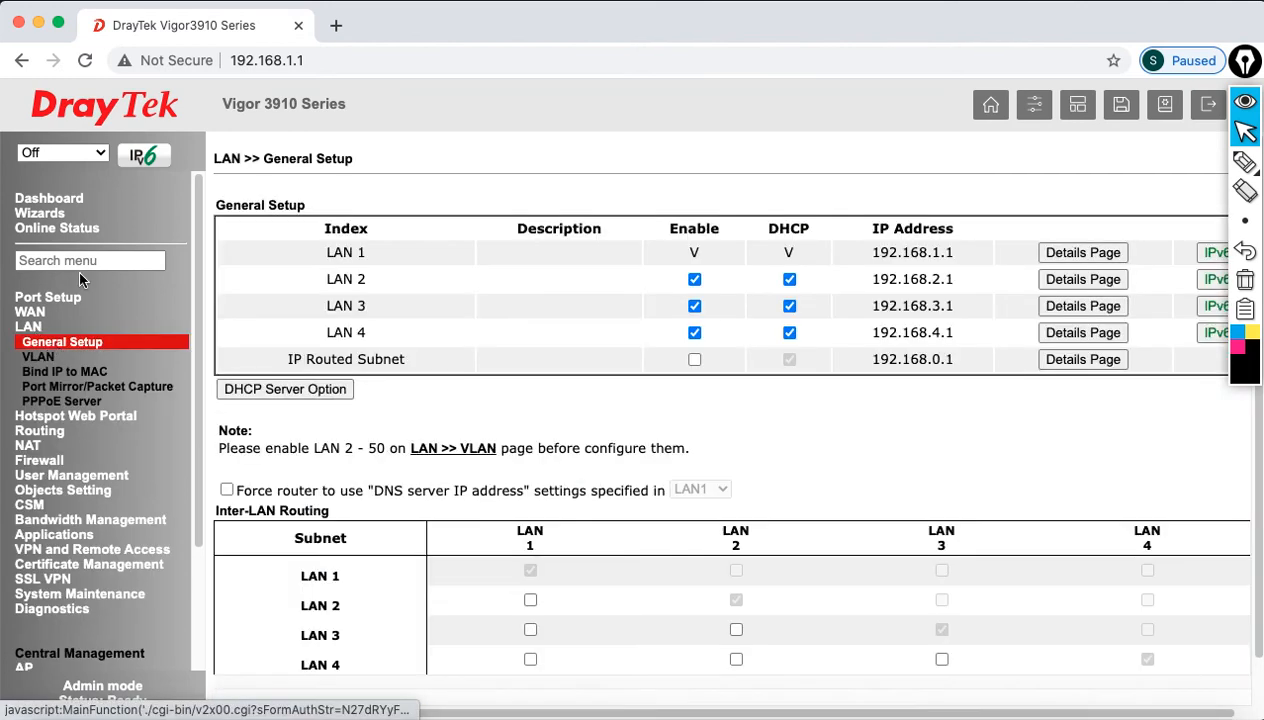
drag(327, 285, 392, 287)
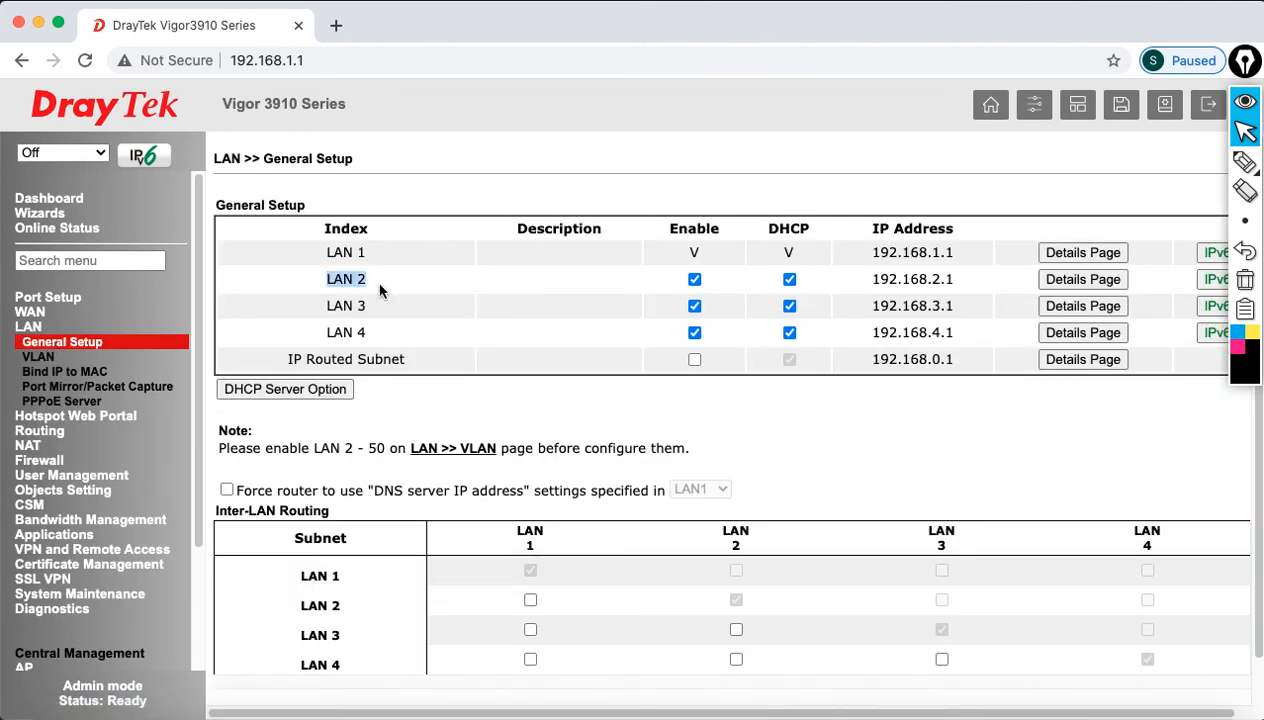
click(1080, 283)
Step: Give LAN 2 the description VLAN10 and IP address 192.168.10.1
click(666, 276)
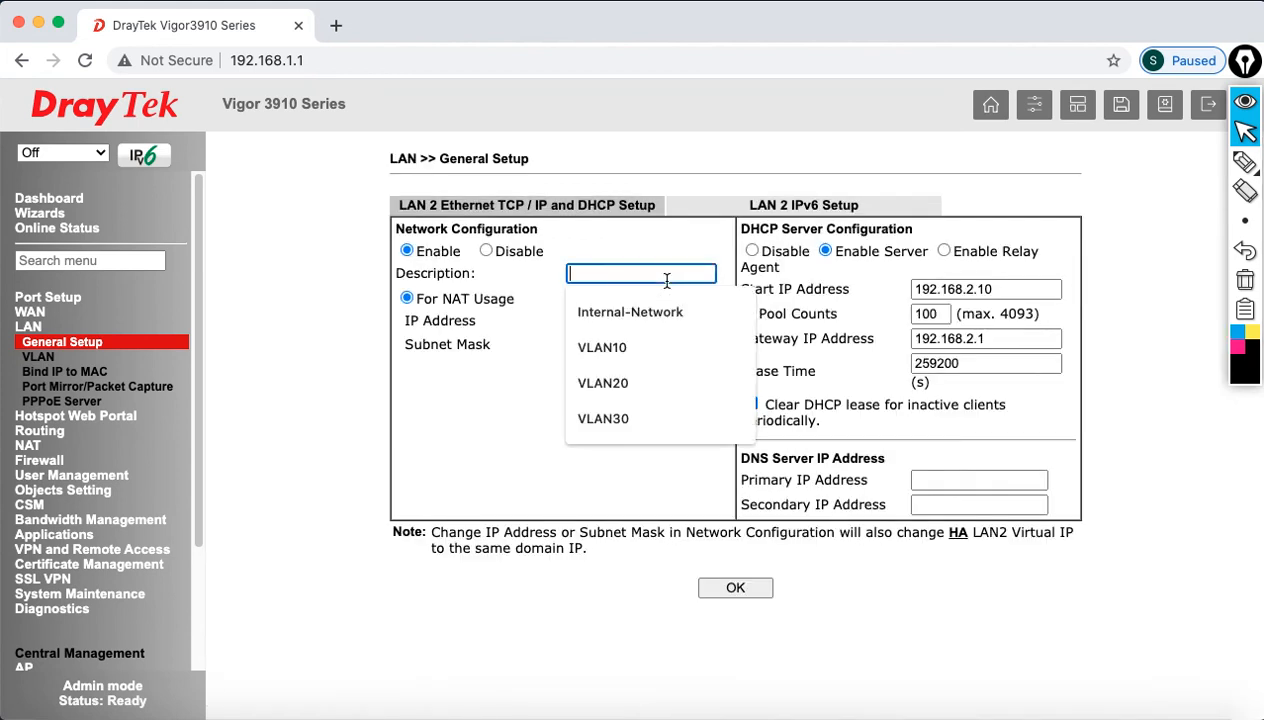
text(VLAN10)
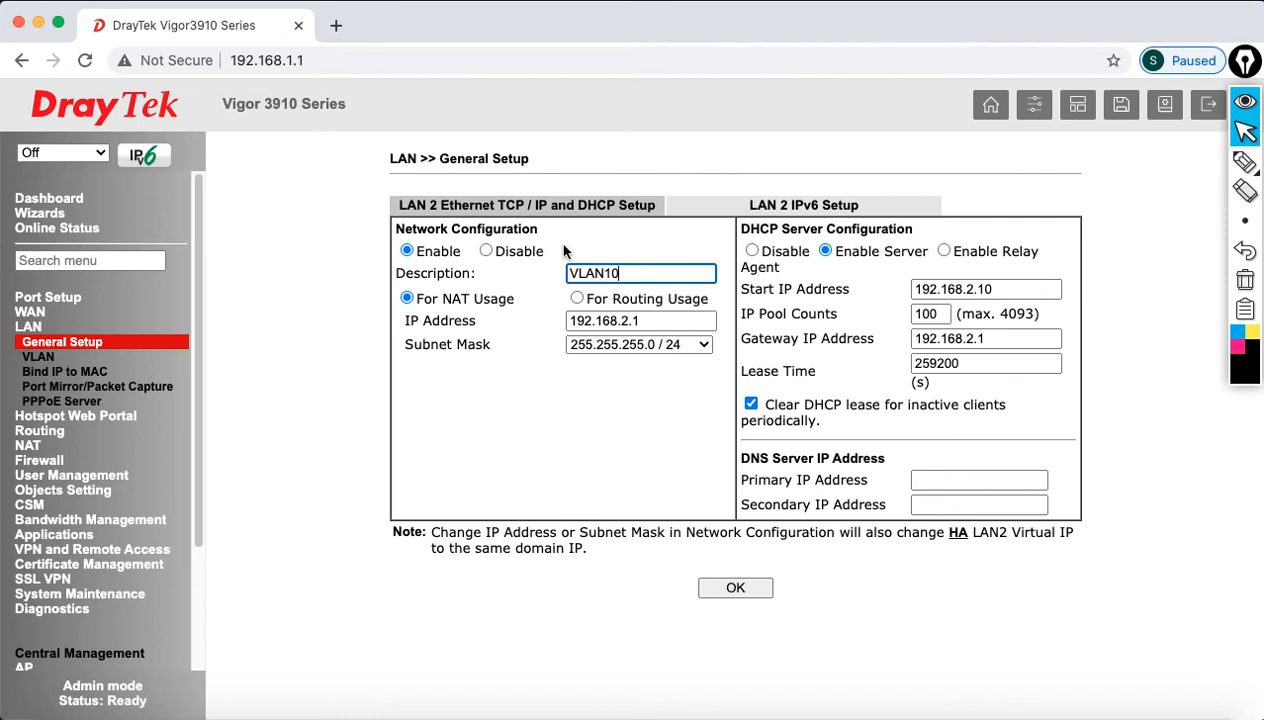
click(658, 320)
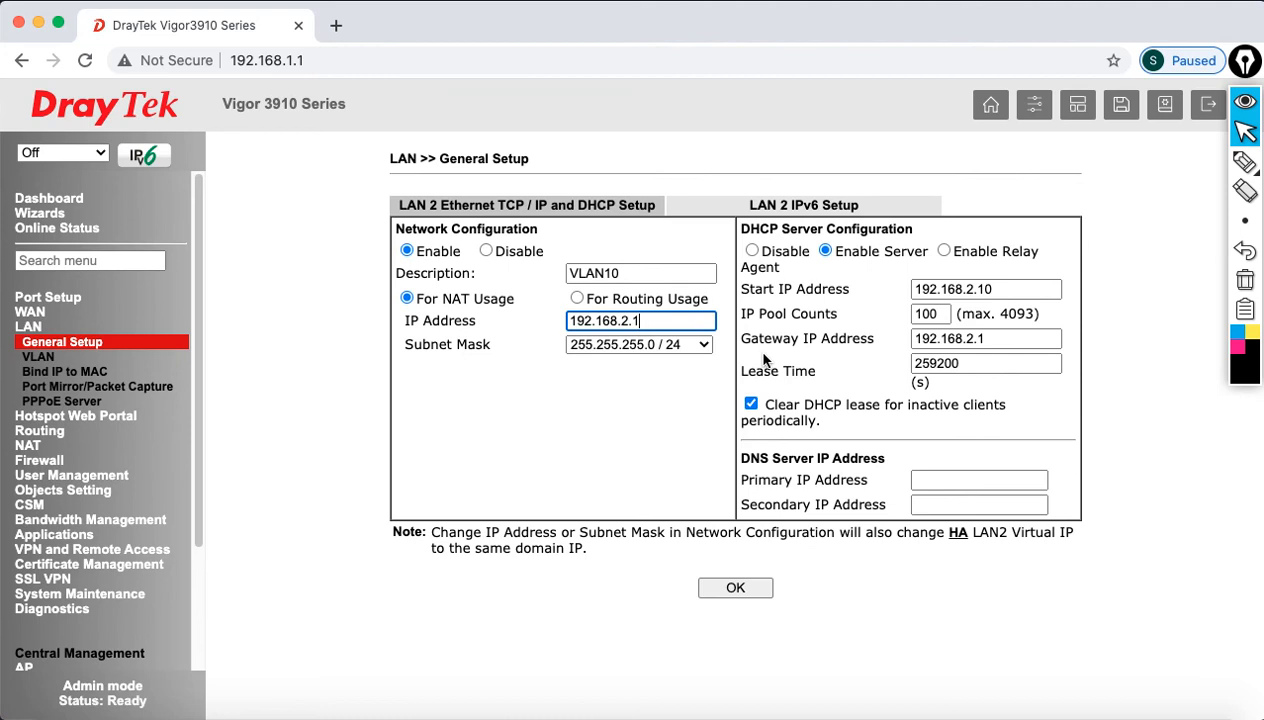
key(BackSpace)
key(BackSpace)
key(BackSpace)
text(10.1)
click(641, 418)
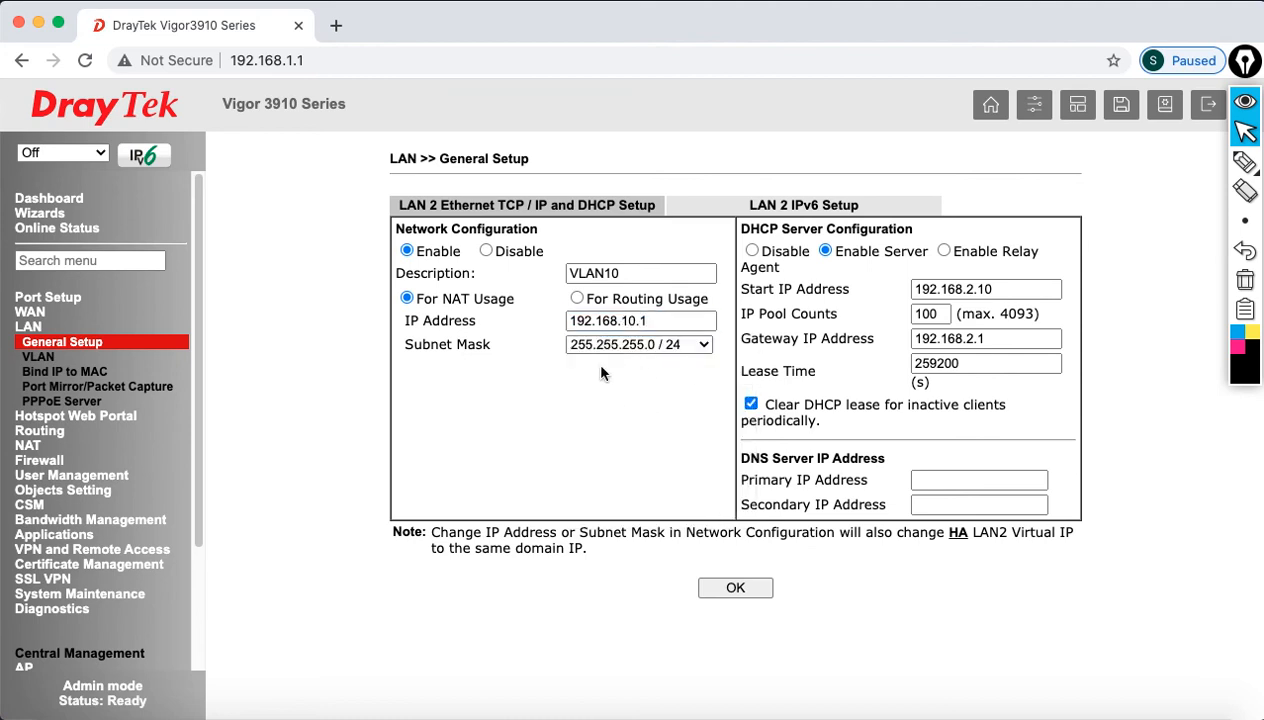
Step: Set the LAN 2 DHCP start to 192.168.10.11, pool count 50, and gateway 192.168.10.1
click(926, 288)
key(BackSpace)
key(BackSpace)
key(BackSpace)
key(BackSpace)
text(10.11)
key(Tab)
text(50)
key(Tab)
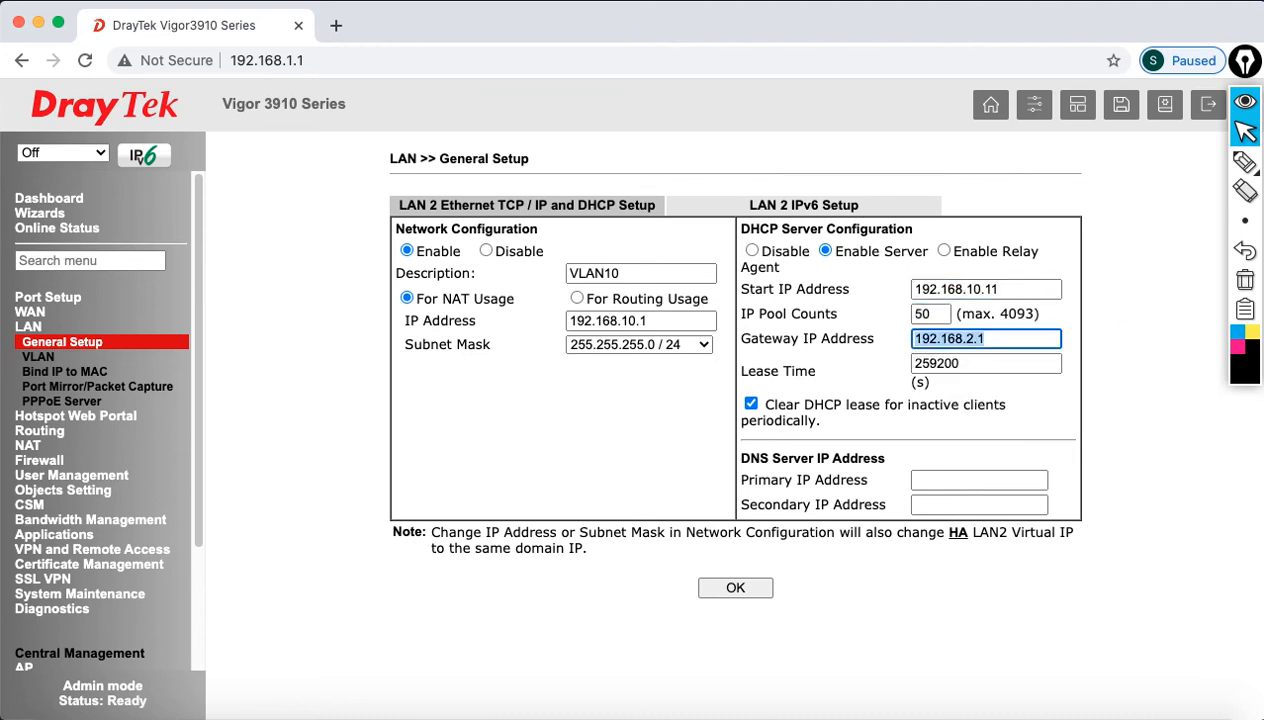
key(Right)
key(Left)
key(Left)
key(BackSpace)
text(10)
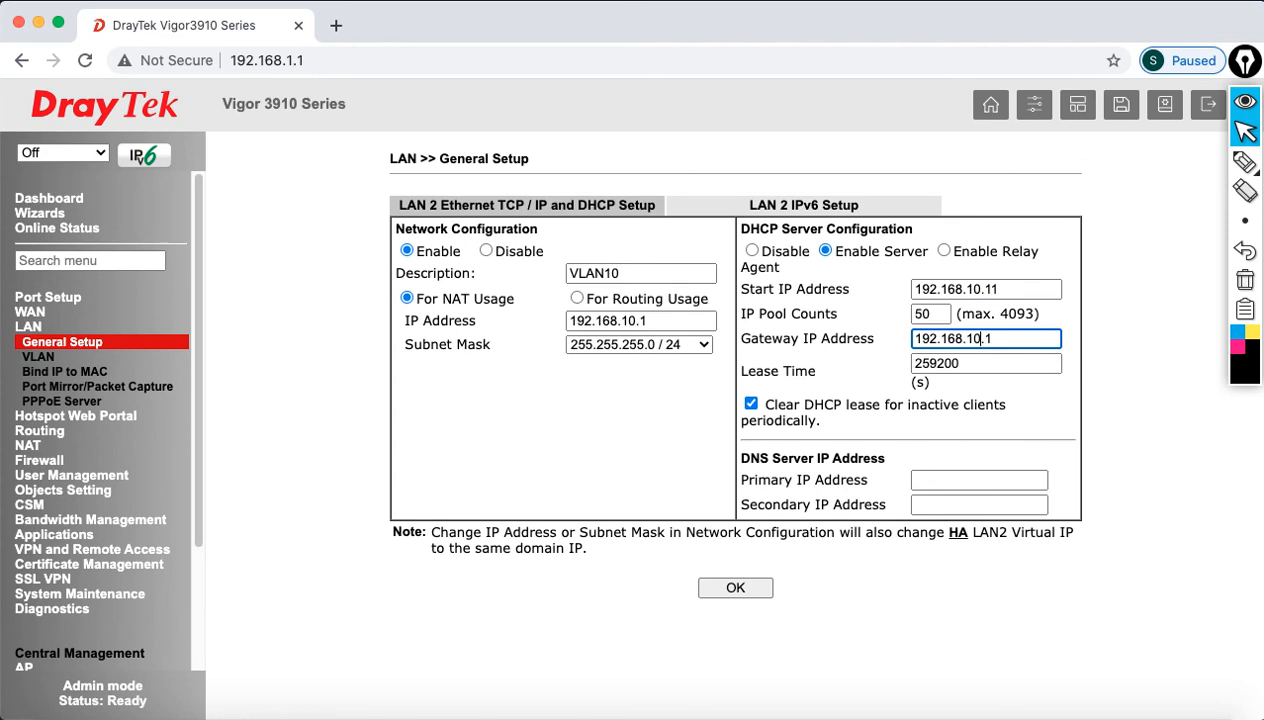
Step: Set DNS servers 213.42.20.20 and 195.229.241.222, then submit the LAN 2 settings
click(1005, 480)
text(213.42.20.20)
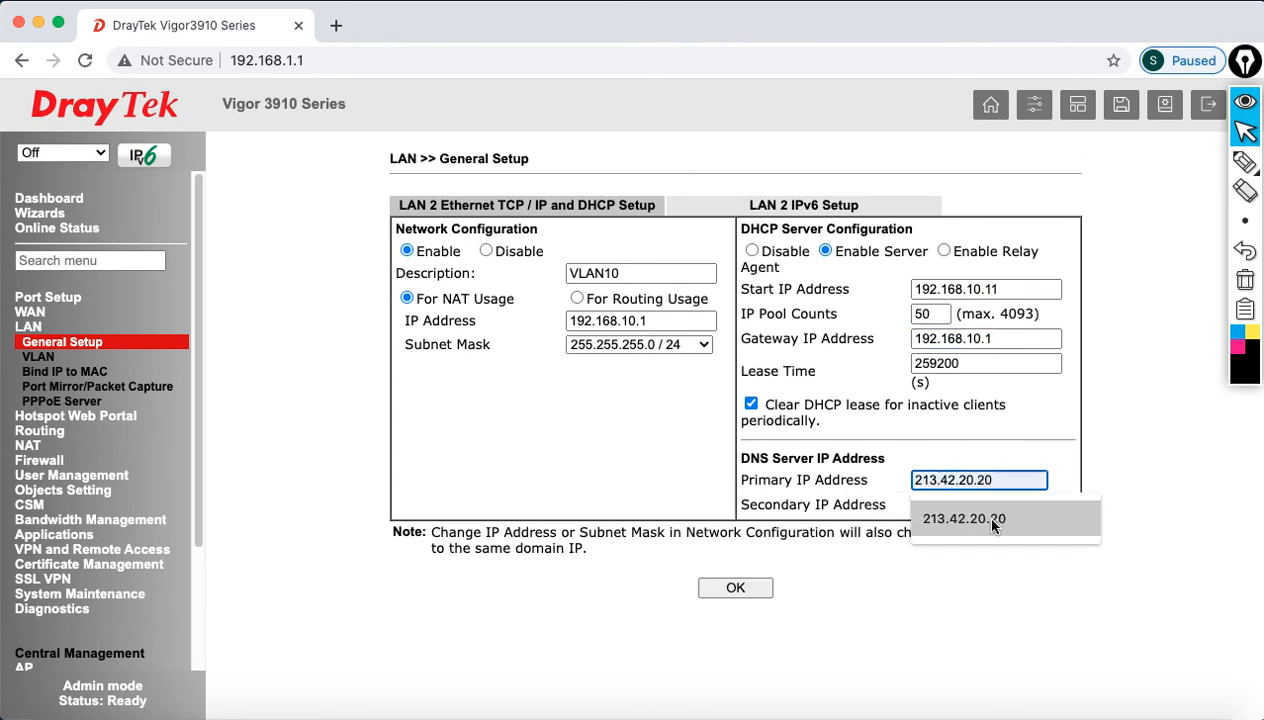
click(993, 518)
click(985, 505)
text(195.229.241.222)
click(977, 538)
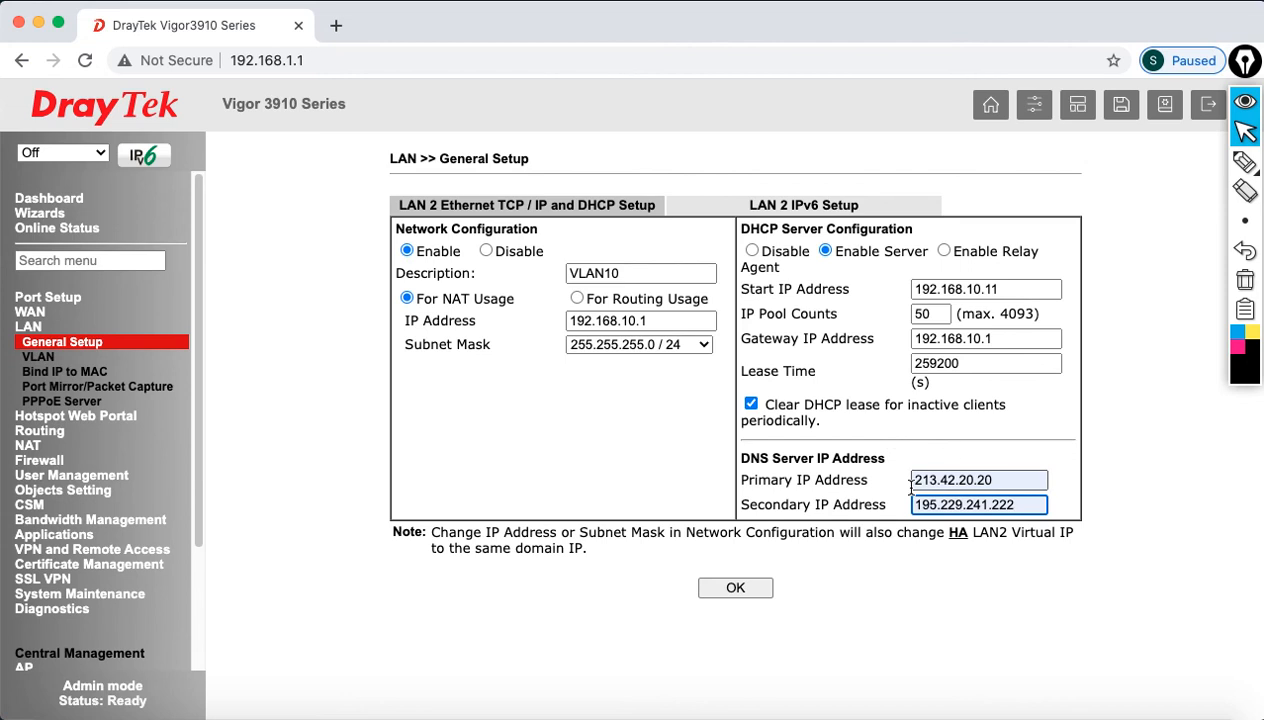
click(739, 585)
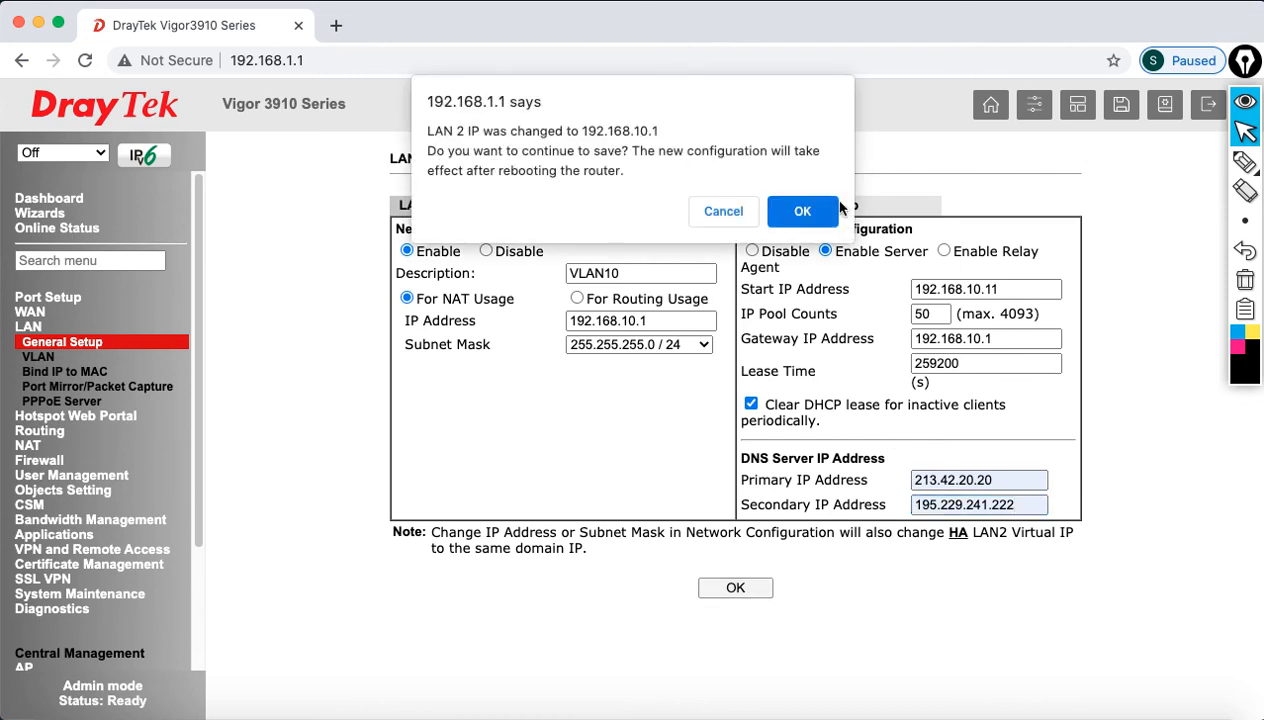
Step: Confirm the LAN 2 save, reboot using the current configuration, and watch the ping for the router
click(804, 212)
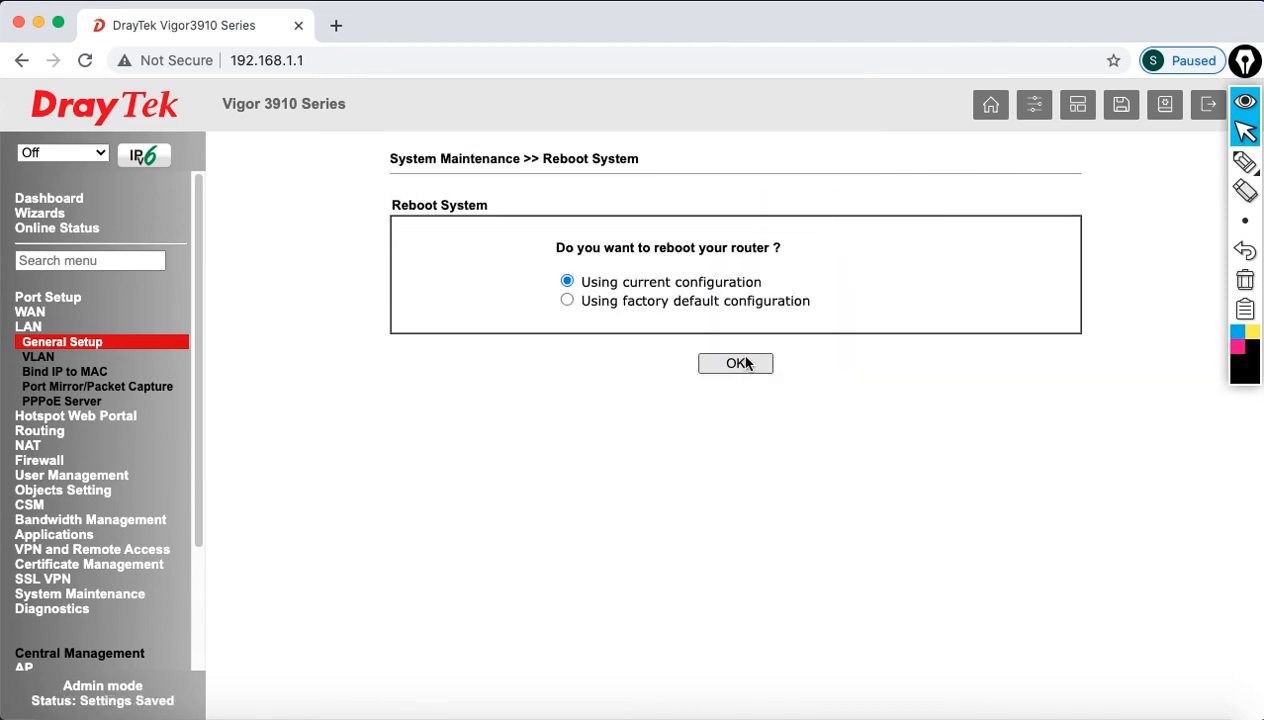
click(745, 363)
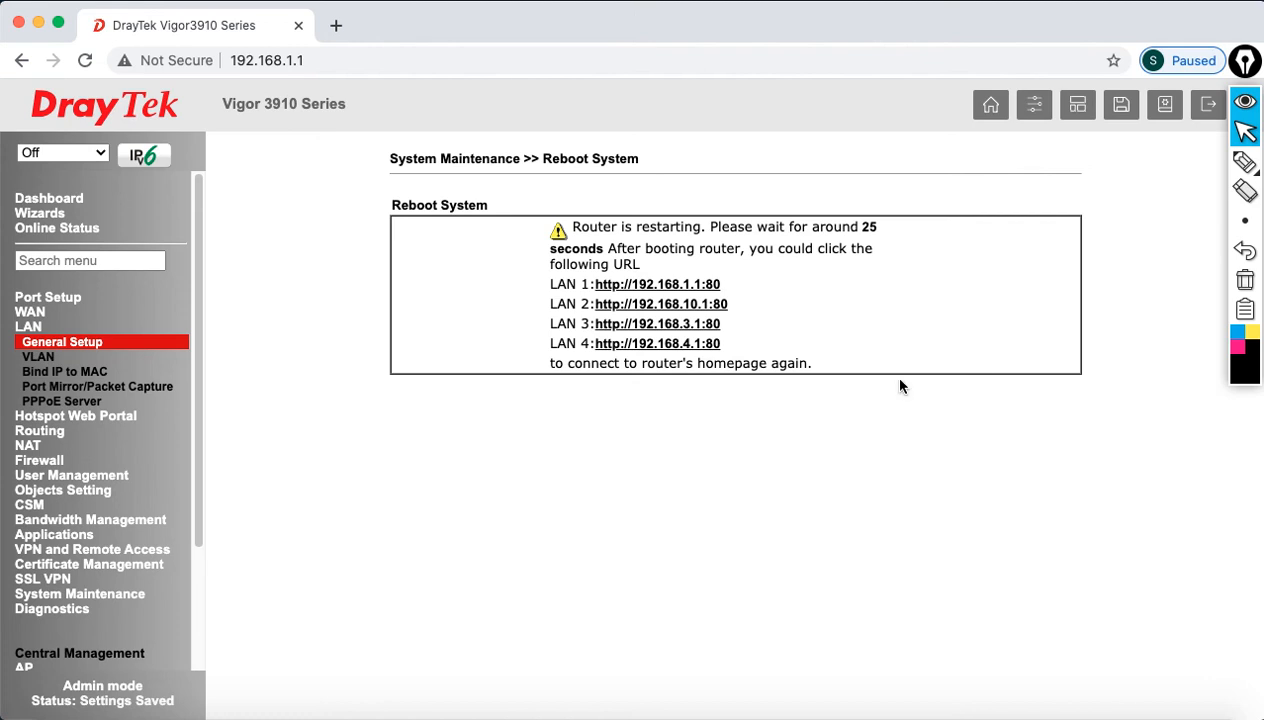
click(934, 712)
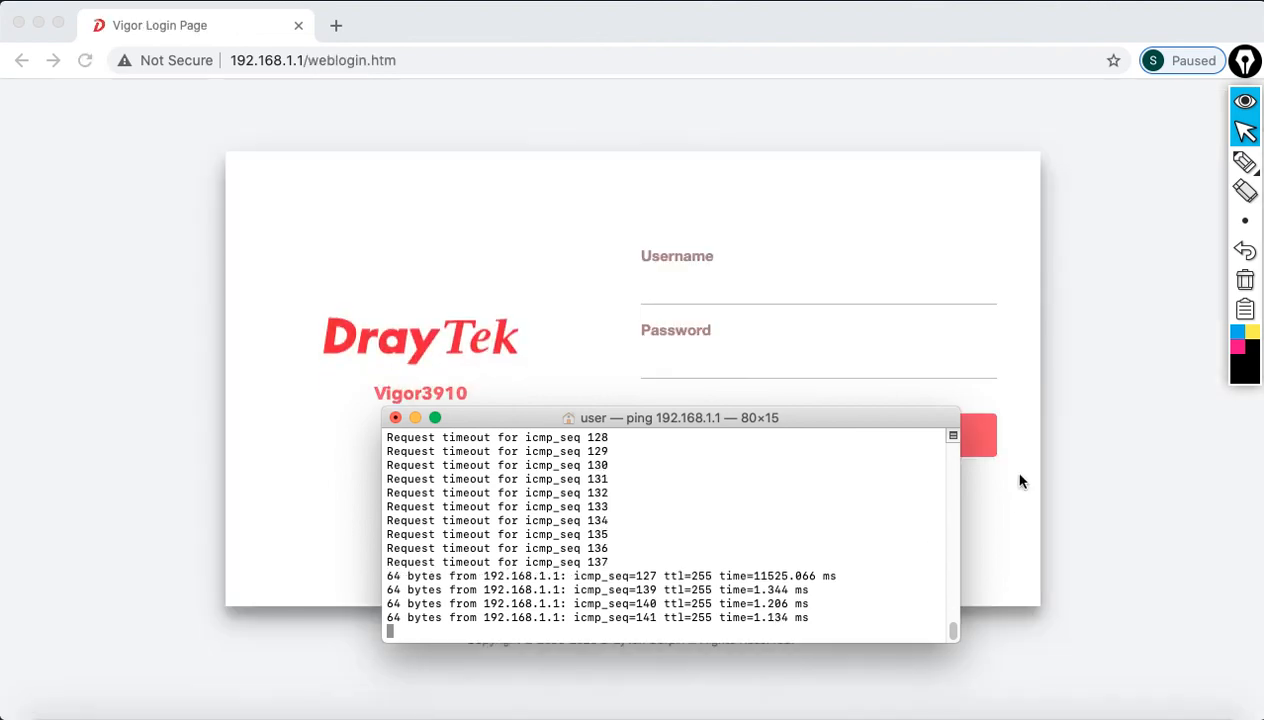
Step: Log back into the router with the administrator username and password
click(787, 293)
text(admi)
key(Tab)
key(shift+Tab)
key(Right)
text(n)
key(Tab)
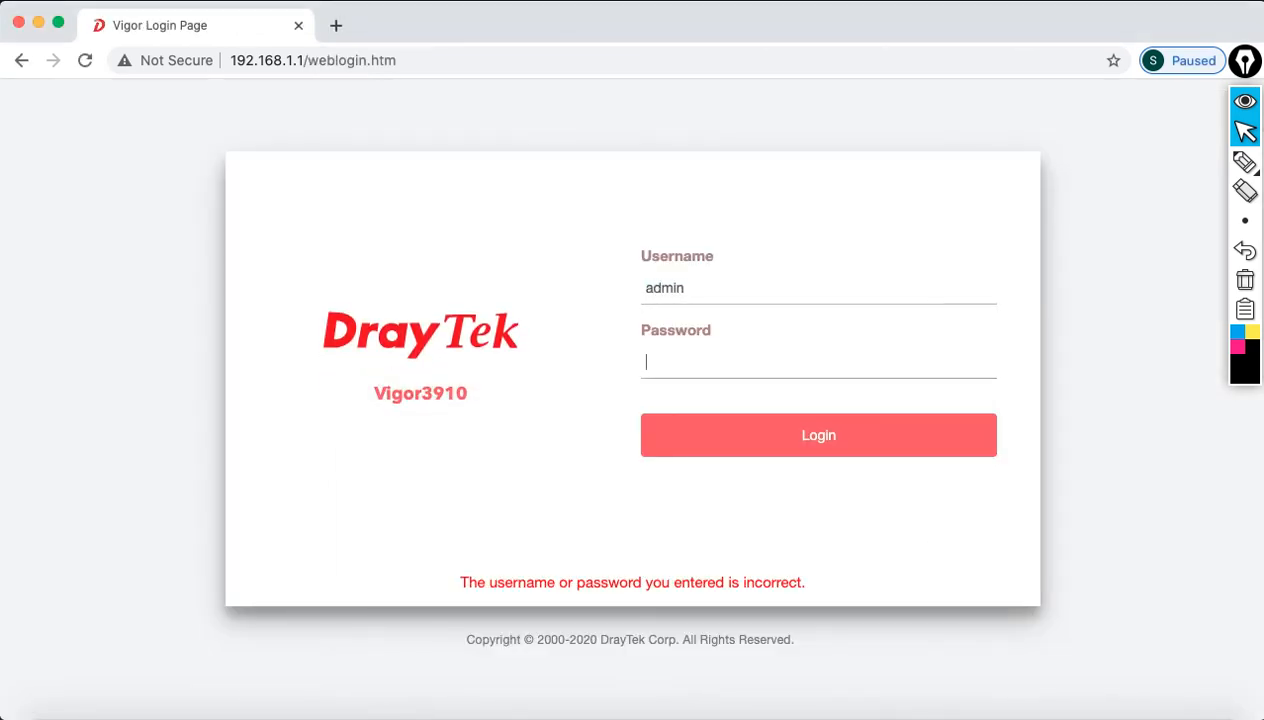
text(********)
click(815, 436)
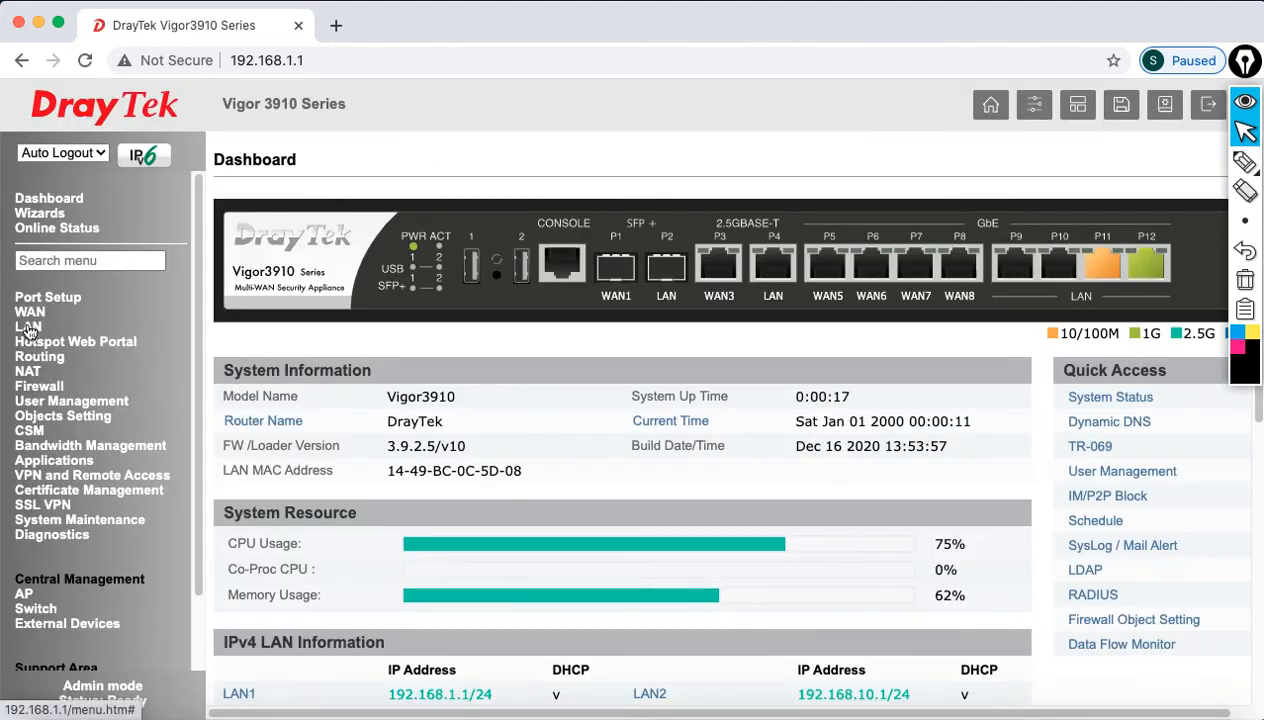
Step: Open LAN General Setup and highlight the LAN 3 row
click(28, 326)
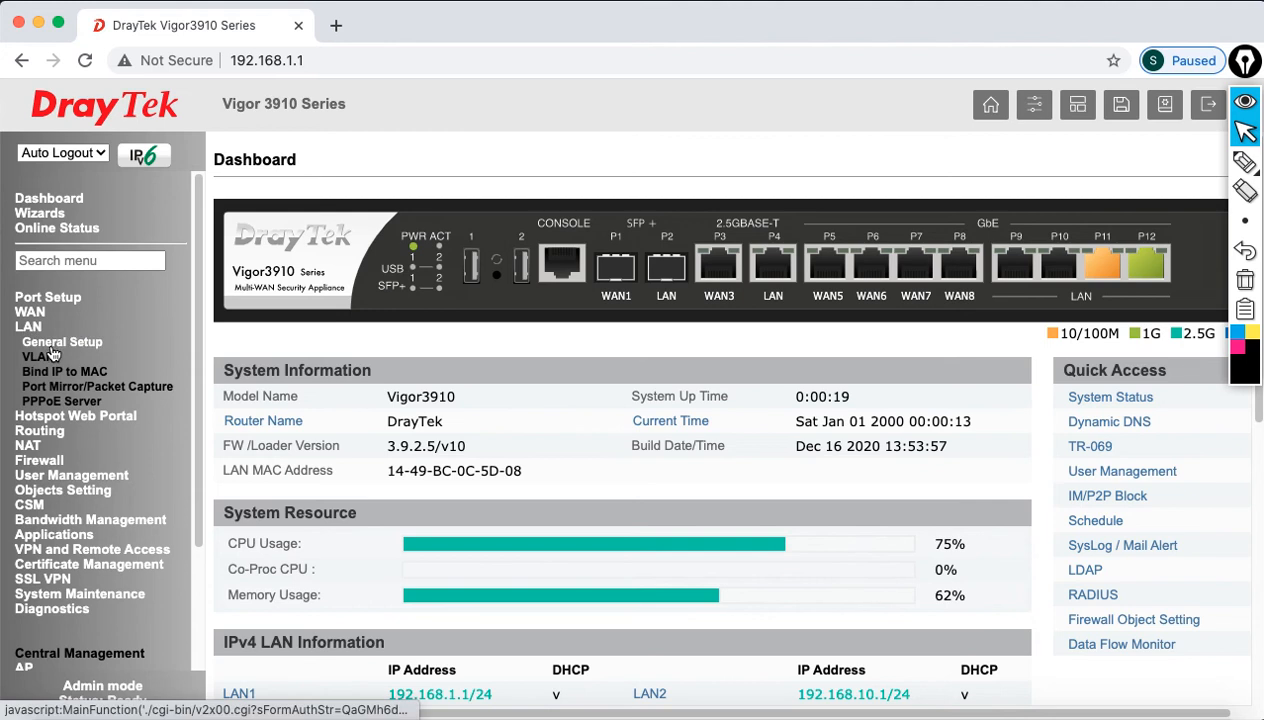
click(50, 342)
triple_click(330, 305)
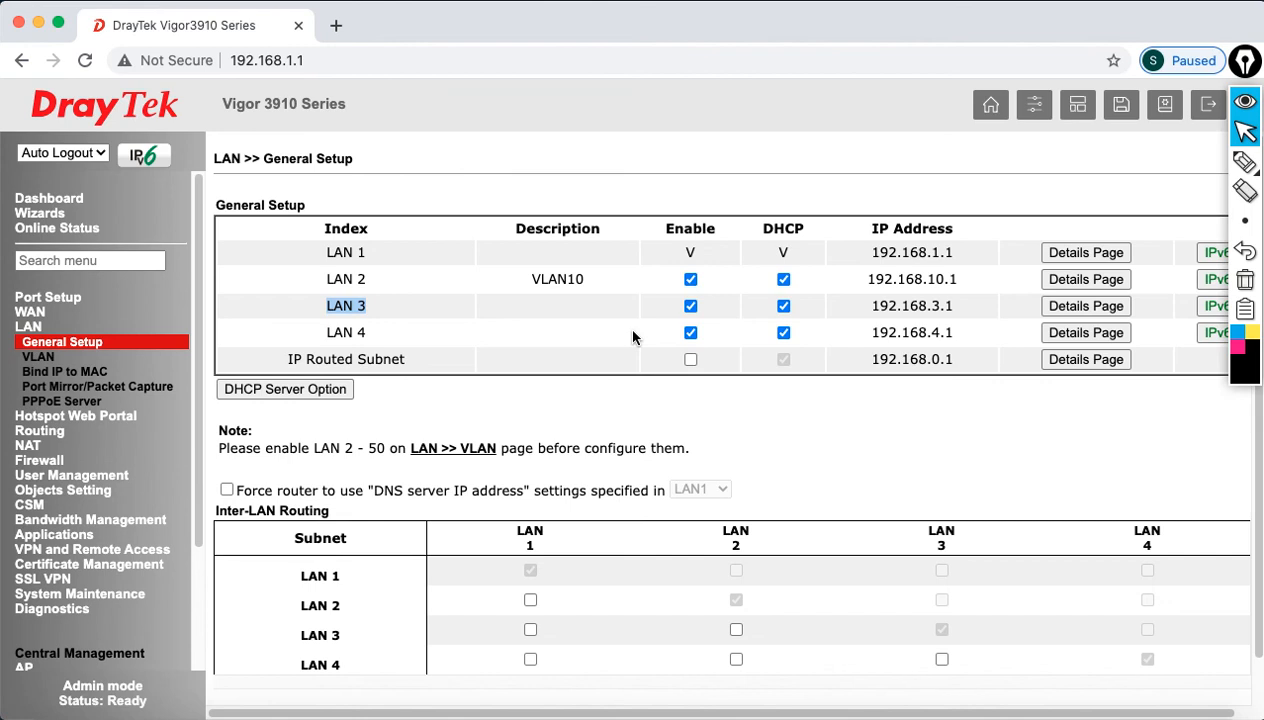
Step: Give LAN 3 the description VLAN20 and IP address 192.168.20.1
click(1049, 302)
click(638, 273)
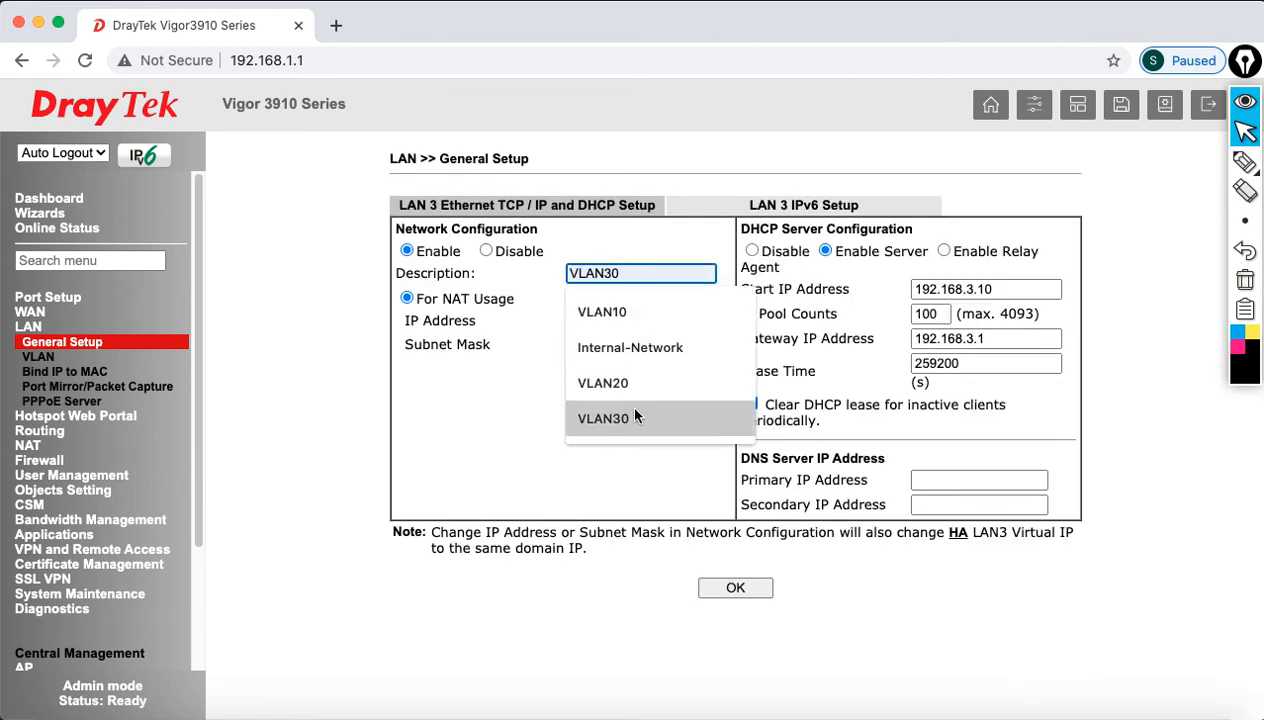
click(622, 381)
click(624, 320)
key(BackSpace)
text(20.1)
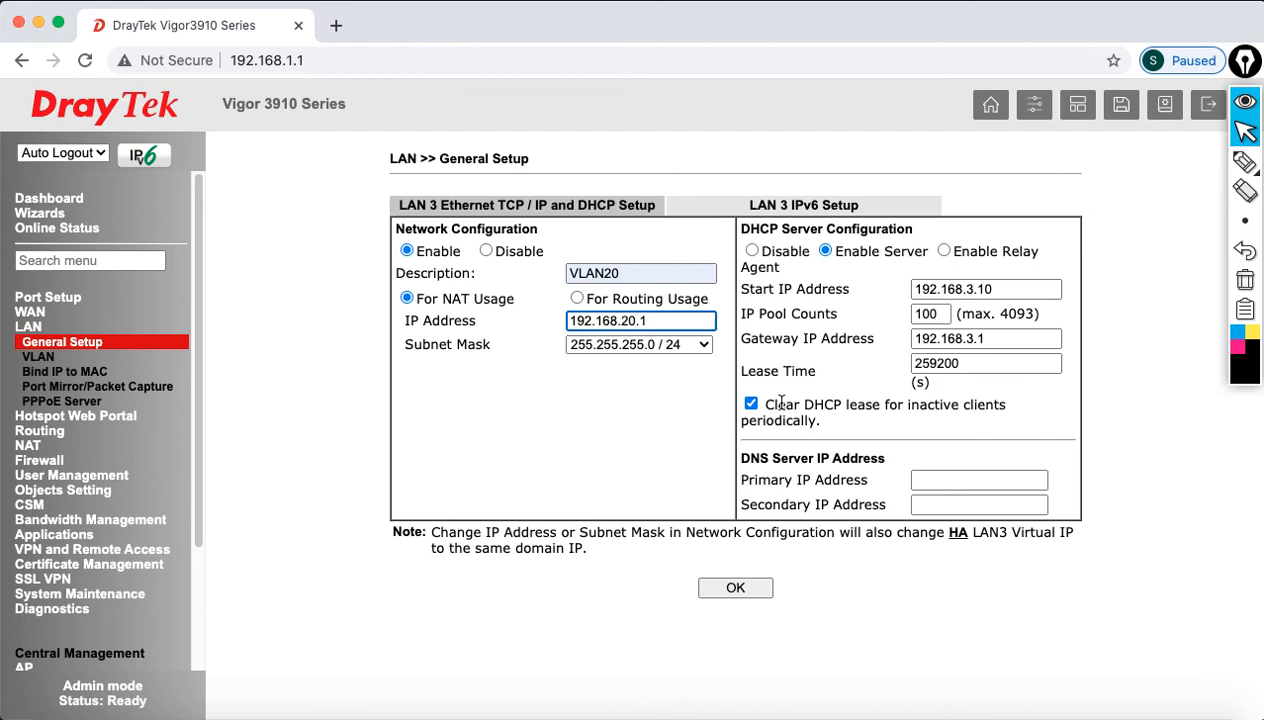
click(634, 382)
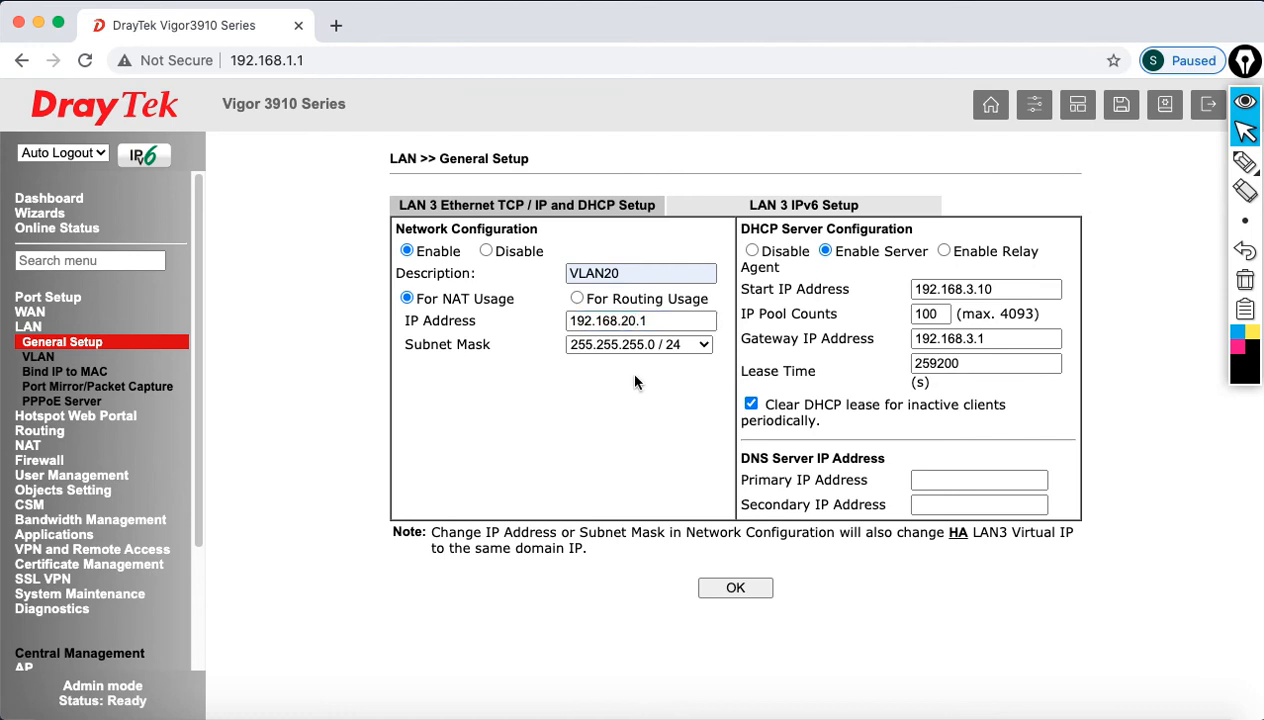
Step: Set the LAN 3 DHCP start to 192.168.20.11, pool count 10, and gateway 192.168.20.1
click(972, 289)
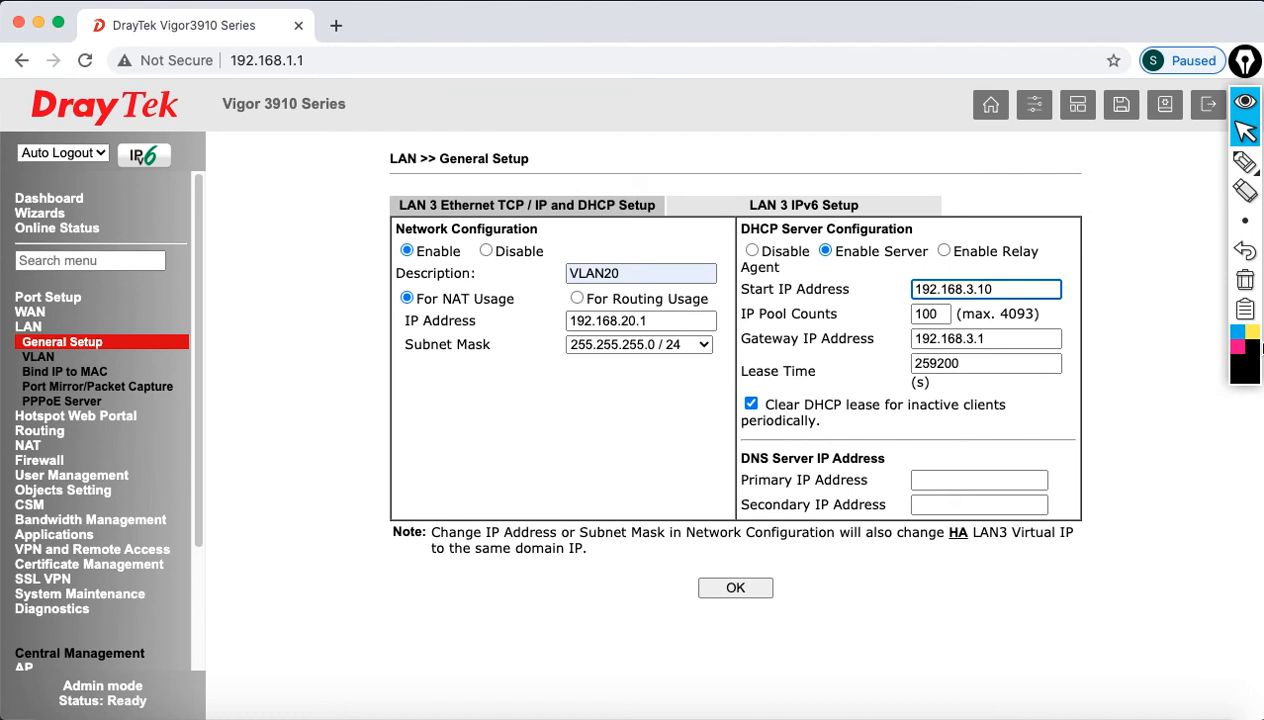
key(BackSpace)
text(20)
key(BackSpace)
text(1)
drag(926, 313, 828, 311)
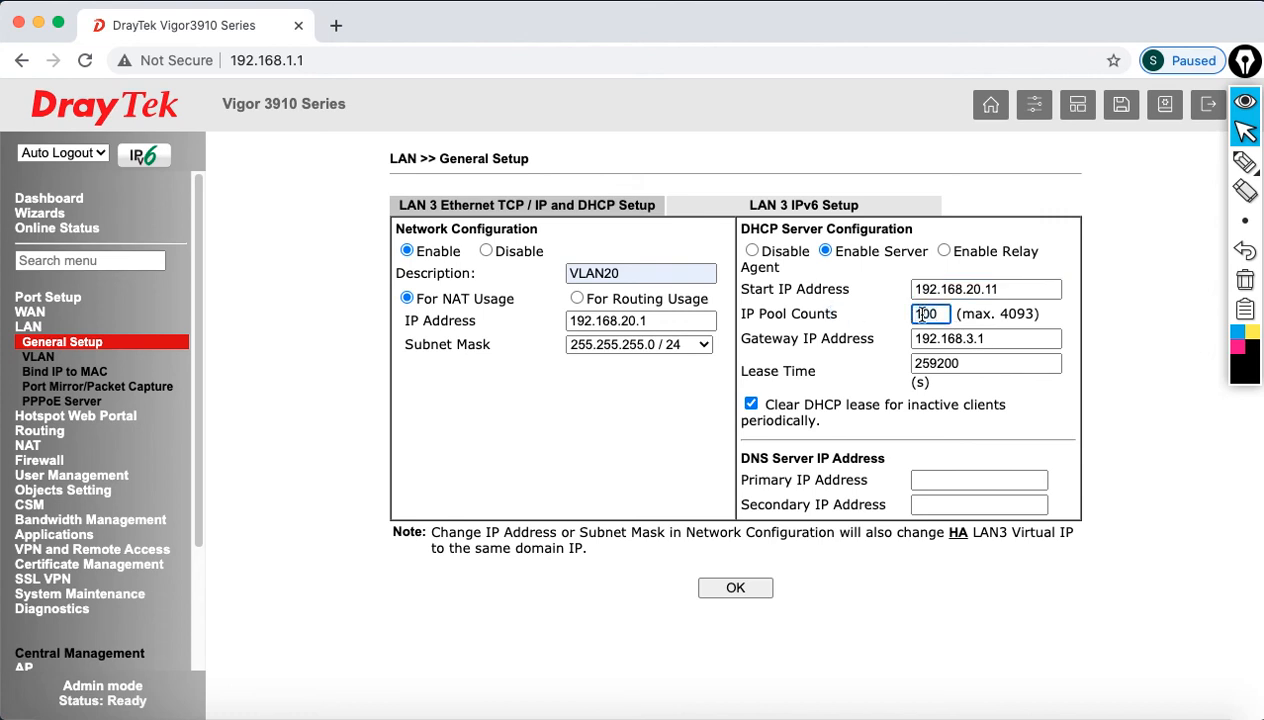
text(10)
click(965, 339)
key(BackSpace)
text(20)
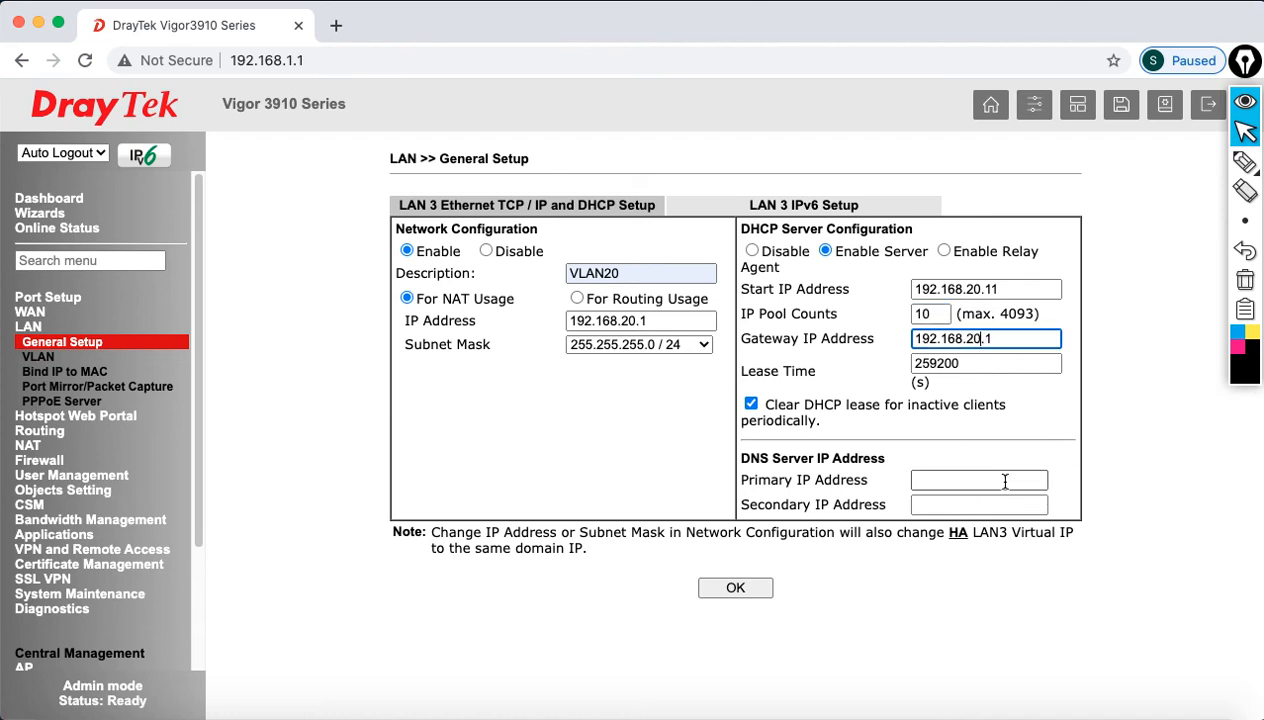
Step: Set DNS servers 4.2.2.2 and 8.8.8.8, then submit the LAN 3 settings
click(1005, 481)
text(4.2.2.2)
key(Tab)
text(8.8.8.8)
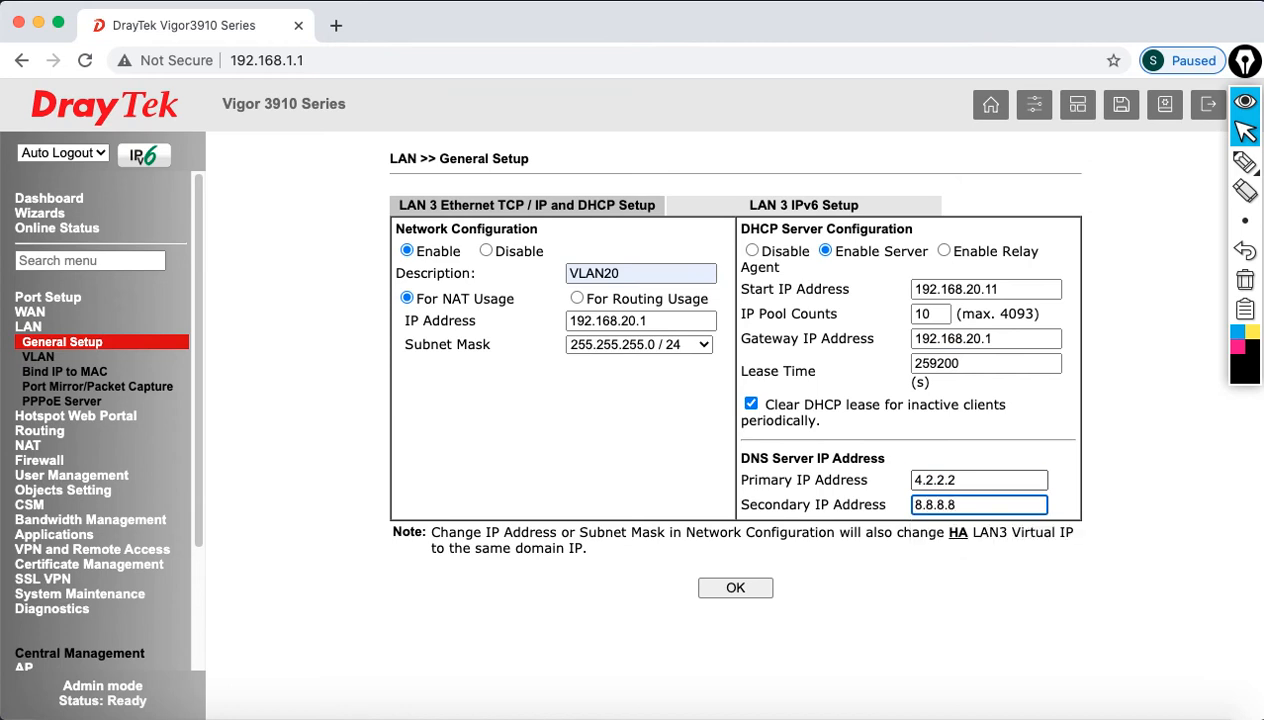
click(735, 588)
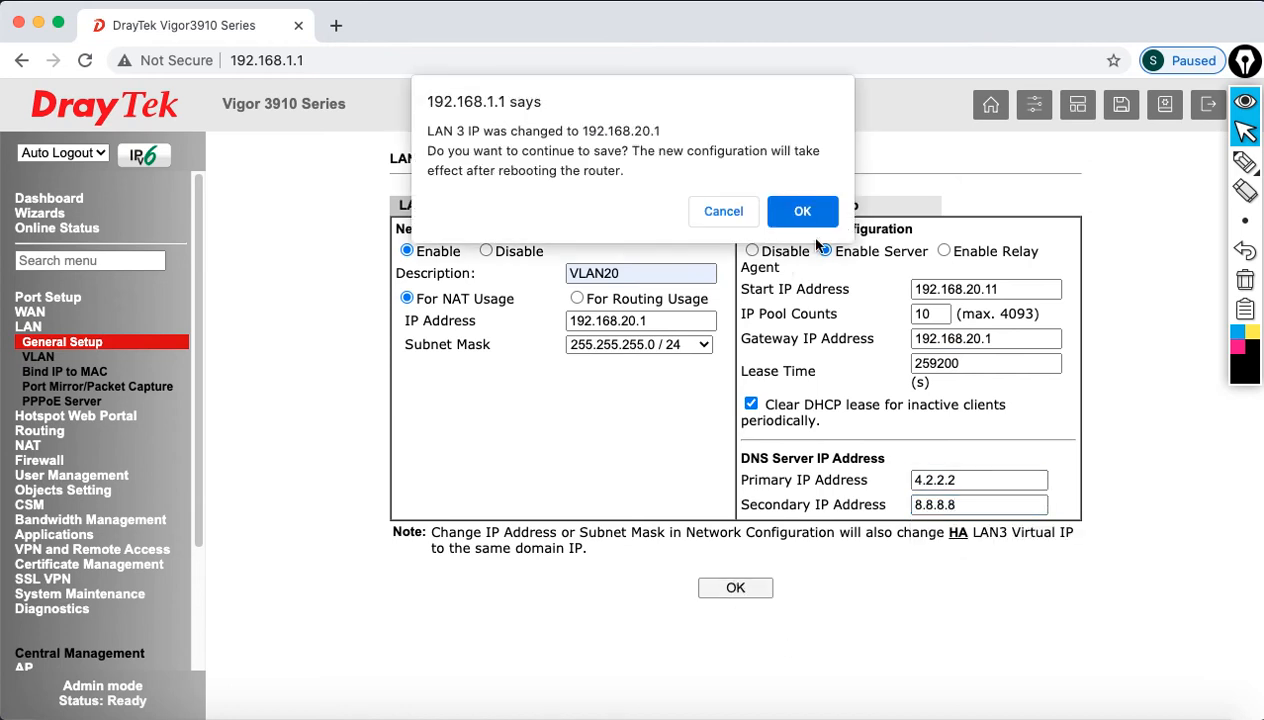
Step: Confirm the LAN 3 save, reboot with the current configuration, and watch the ping
click(803, 212)
click(745, 364)
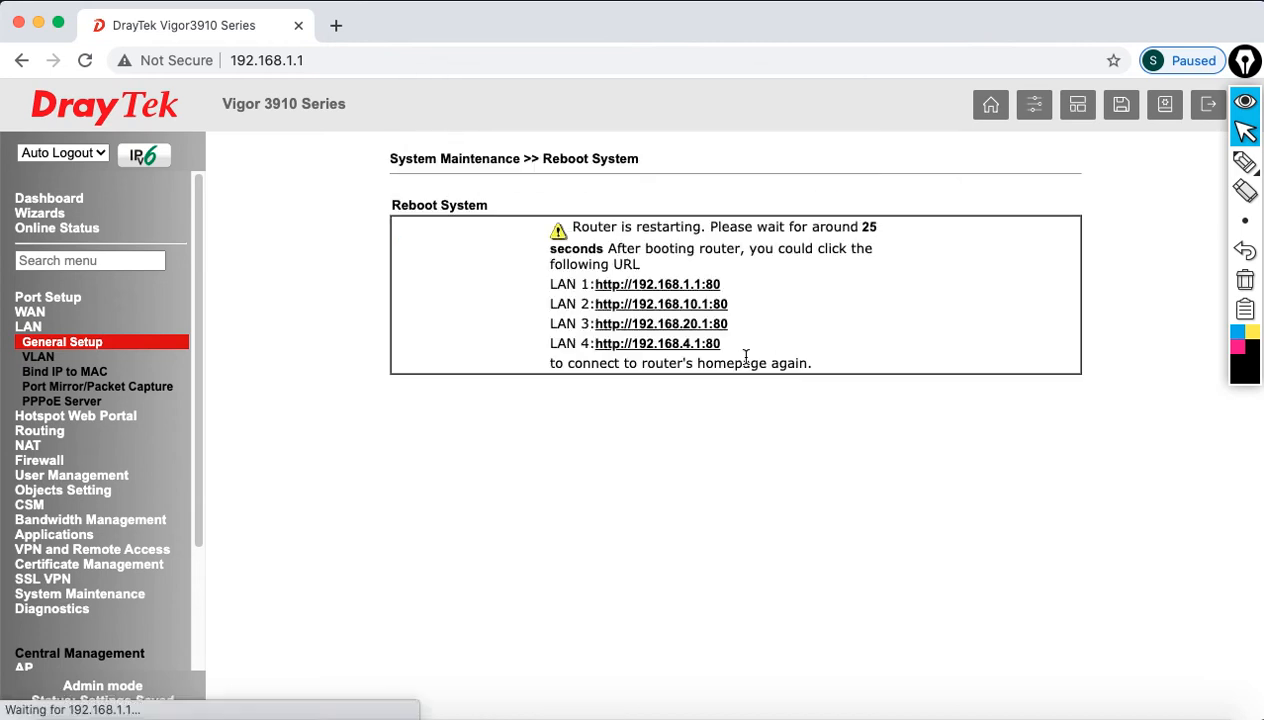
click(936, 712)
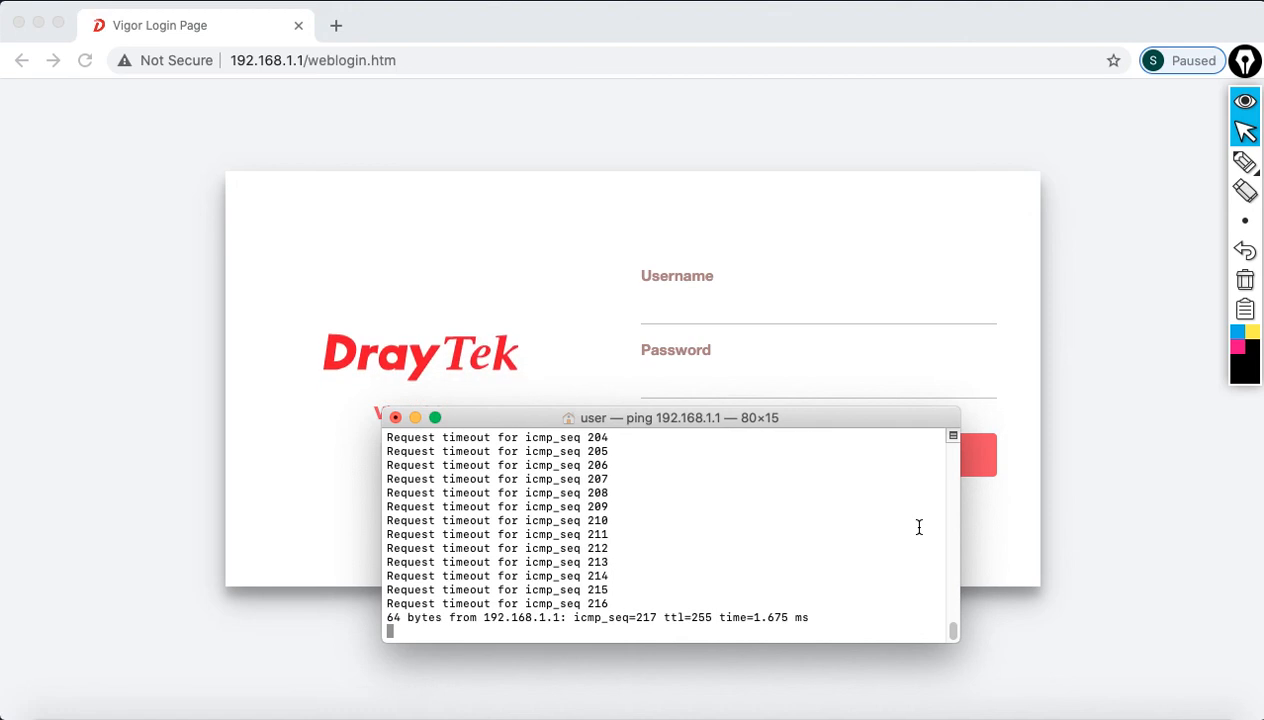
Step: Log back into the router with the administrator username and password
click(682, 312)
text(a)
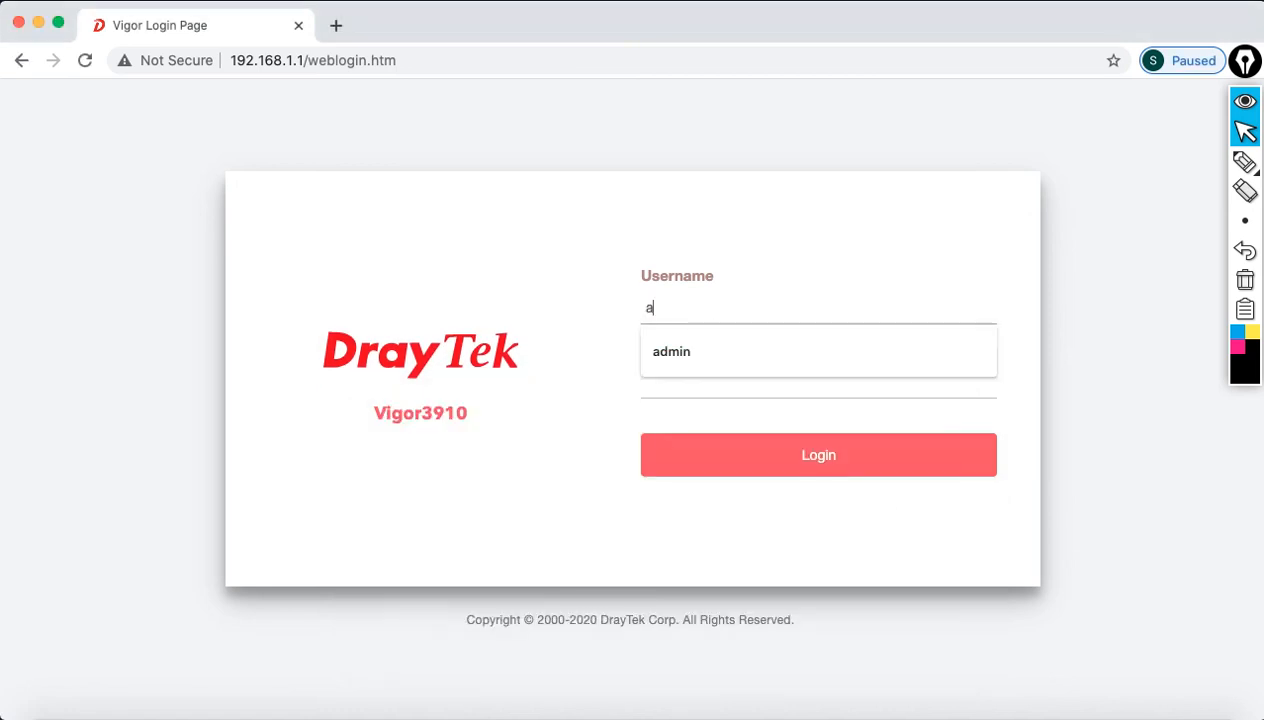
text(dmin)
key(Tab)
text(••••••)
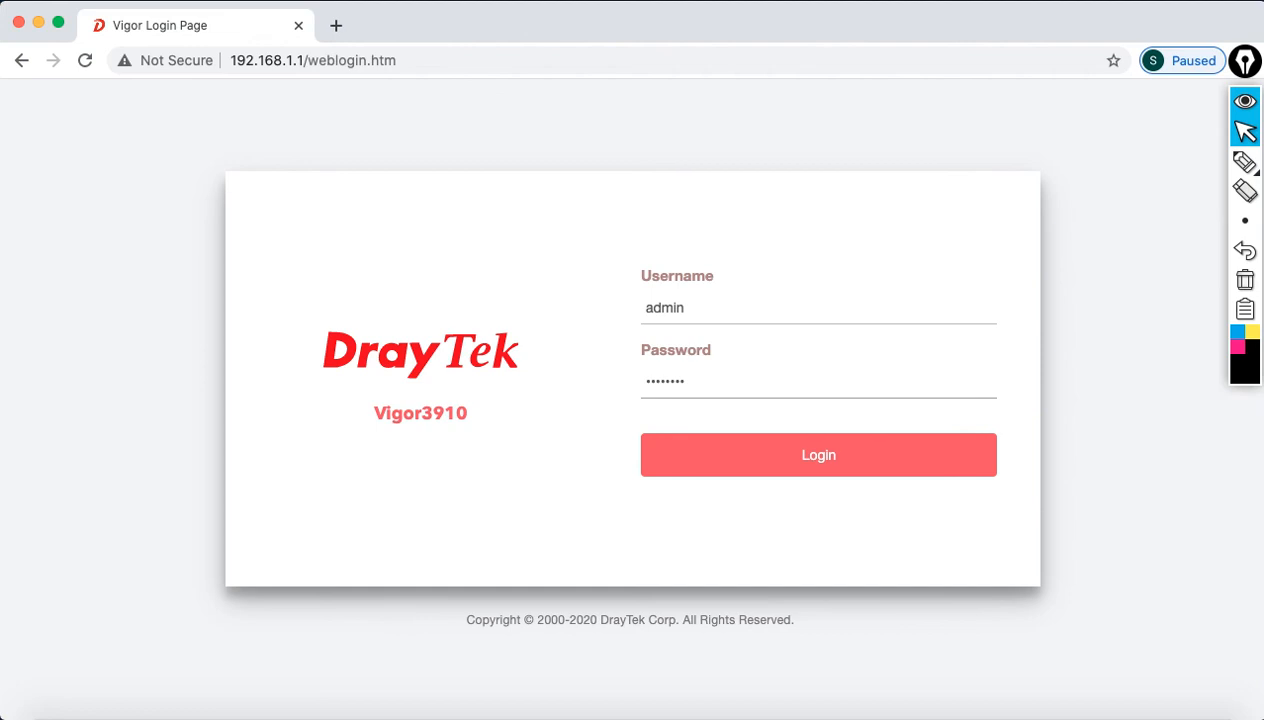
click(757, 456)
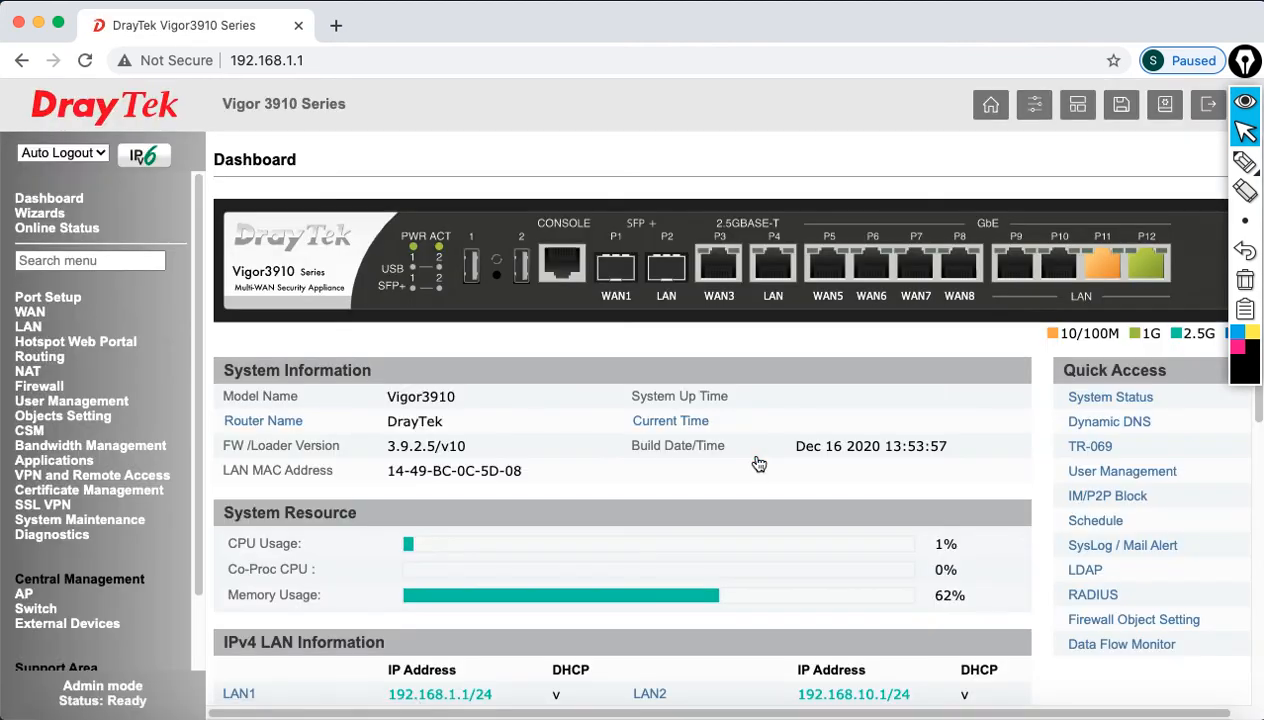
Step: Open LAN General Setup and go to the LAN 4 details page
click(31, 328)
click(45, 342)
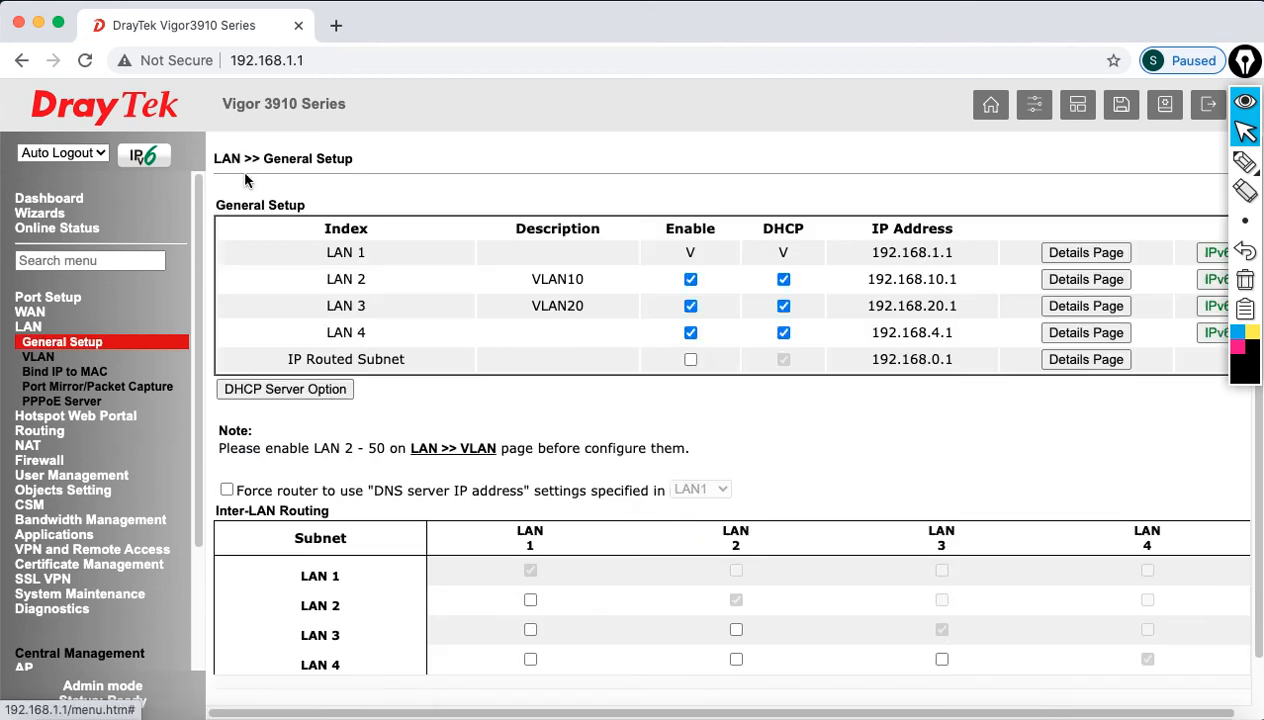
drag(320, 334, 380, 330)
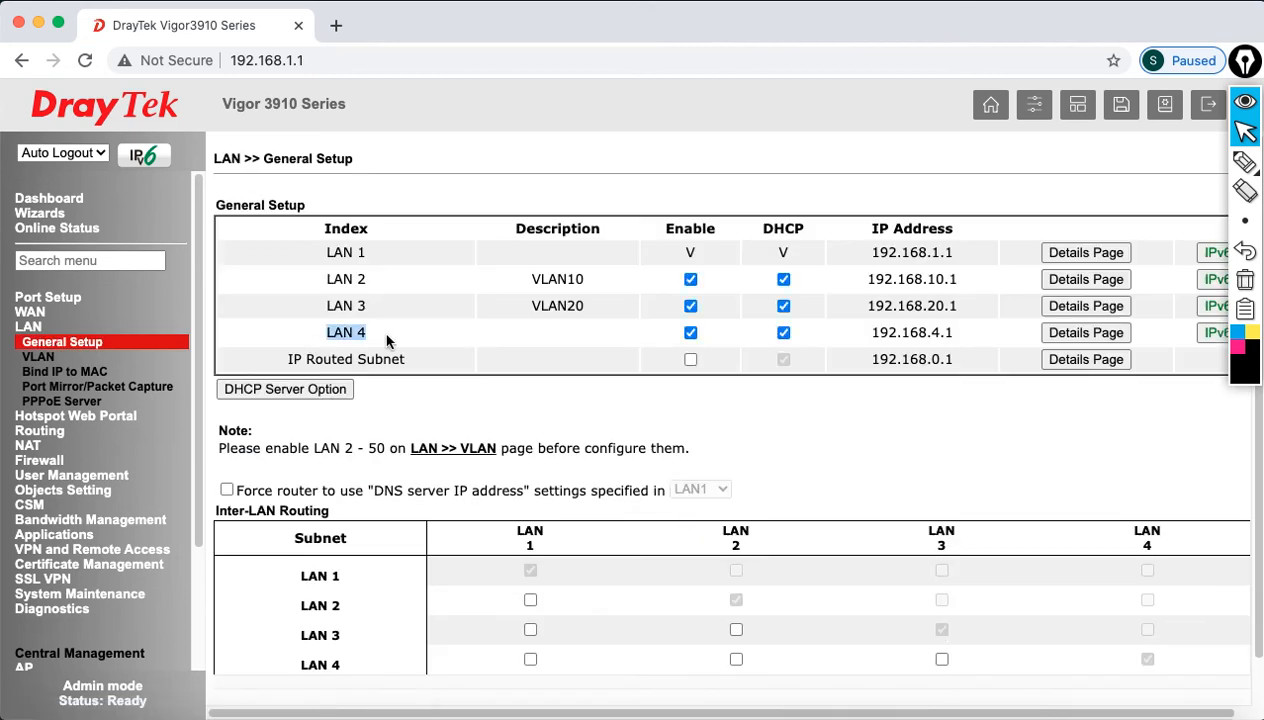
click(1086, 332)
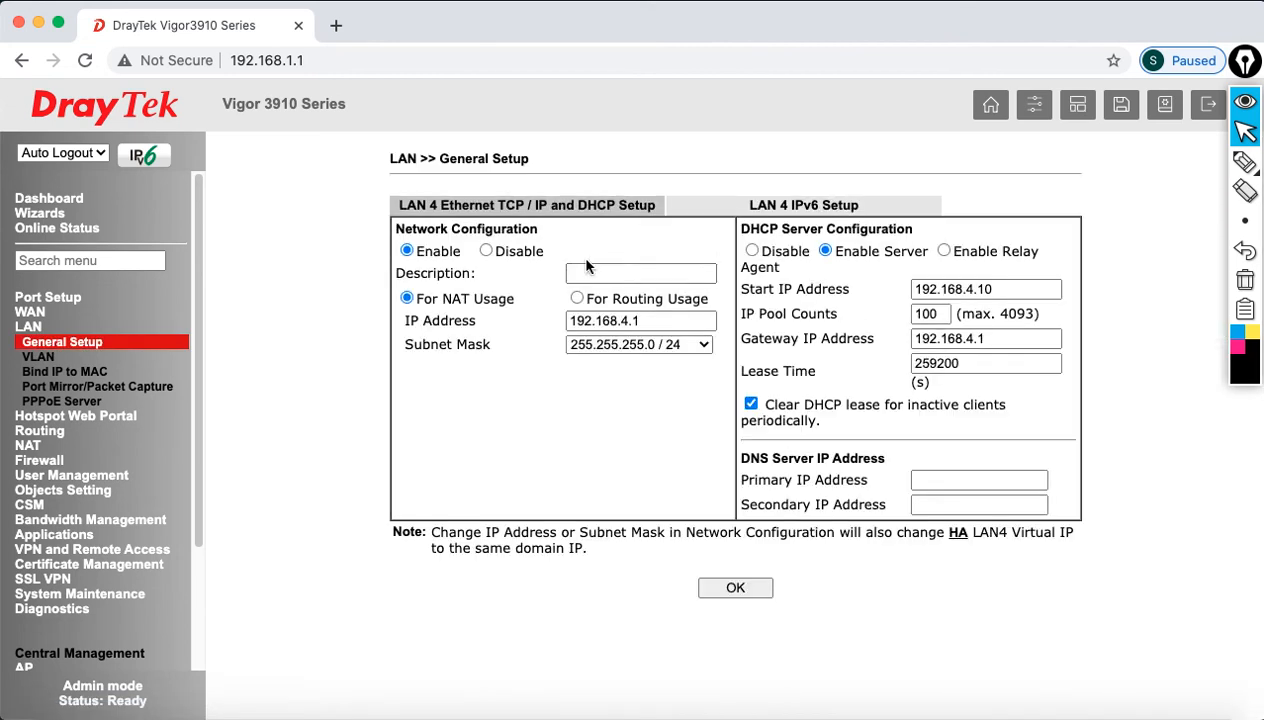
Step: Give LAN 4 the description VLAN30 and IP address 192.168.30.1
click(627, 272)
click(598, 410)
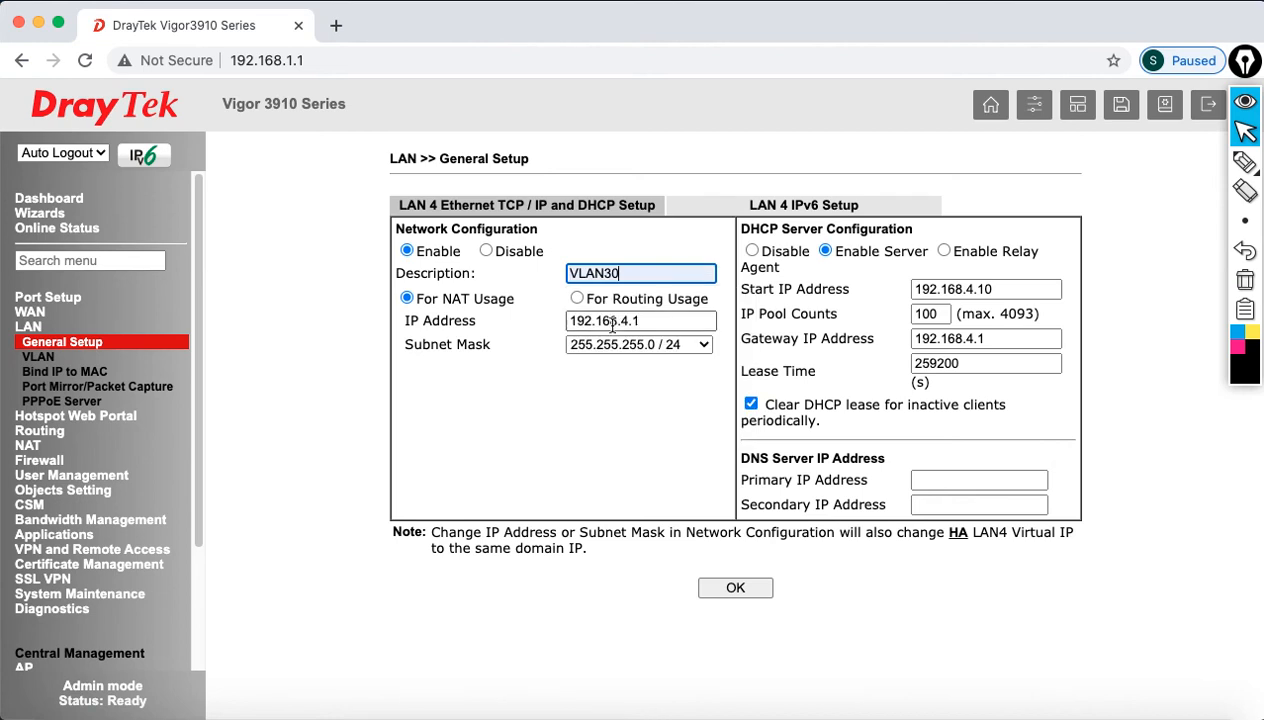
click(628, 321)
key(BackSpace)
text(30)
click(677, 399)
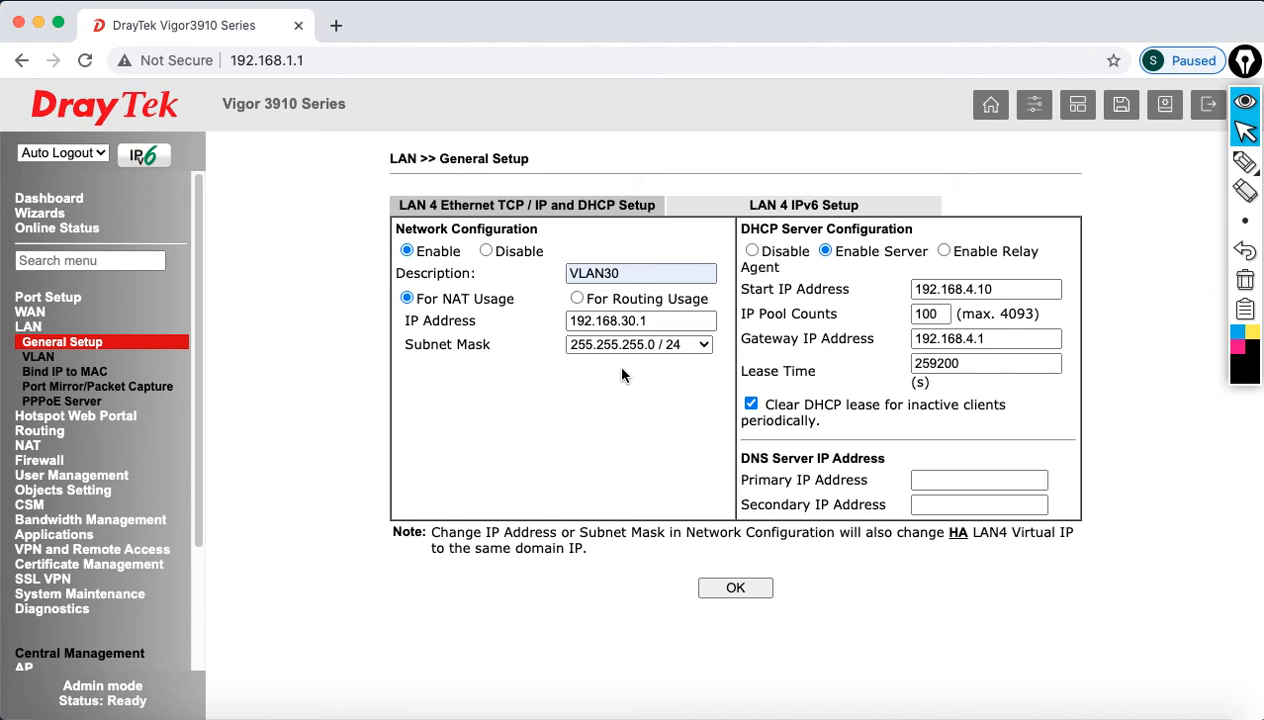
Step: Set the LAN 4 DHCP start to 192.168.30.11, pool count 50, and gateway 192.168.30.1
click(972, 289)
key(BackSpace)
text(30)
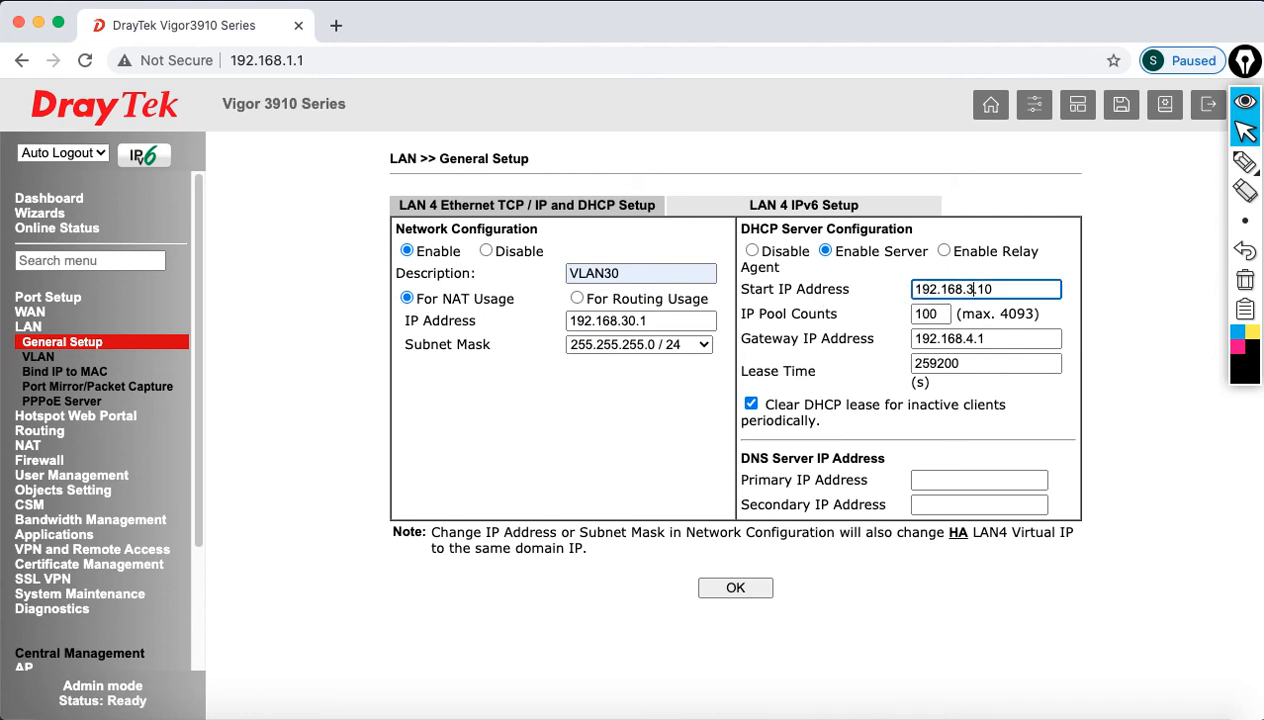
key(End)
key(BackSpace)
text(1)
key(Tab)
text(50)
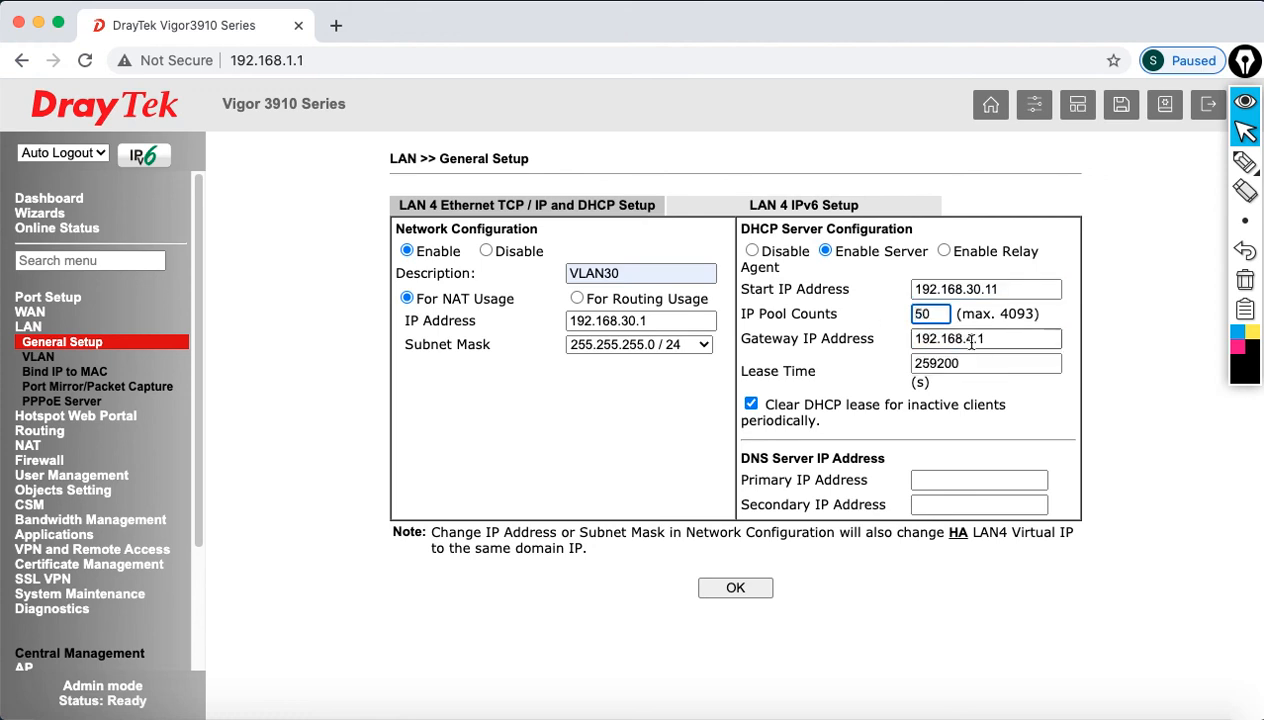
click(968, 339)
key(BackSpace)
text(30.1)
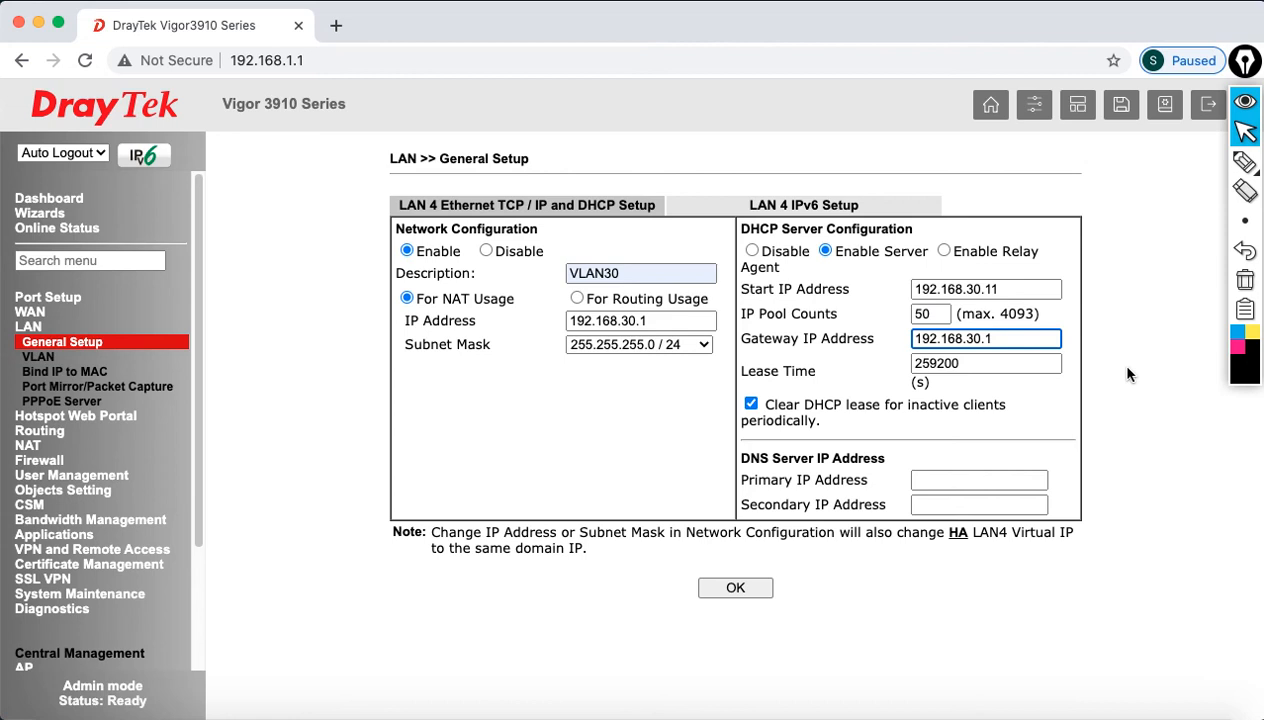
Step: Set DNS servers 213.42.20.20 and 195.229.241.222, then submit the LAN 4 settings
click(989, 481)
click(989, 481)
text(213.42.20.20)
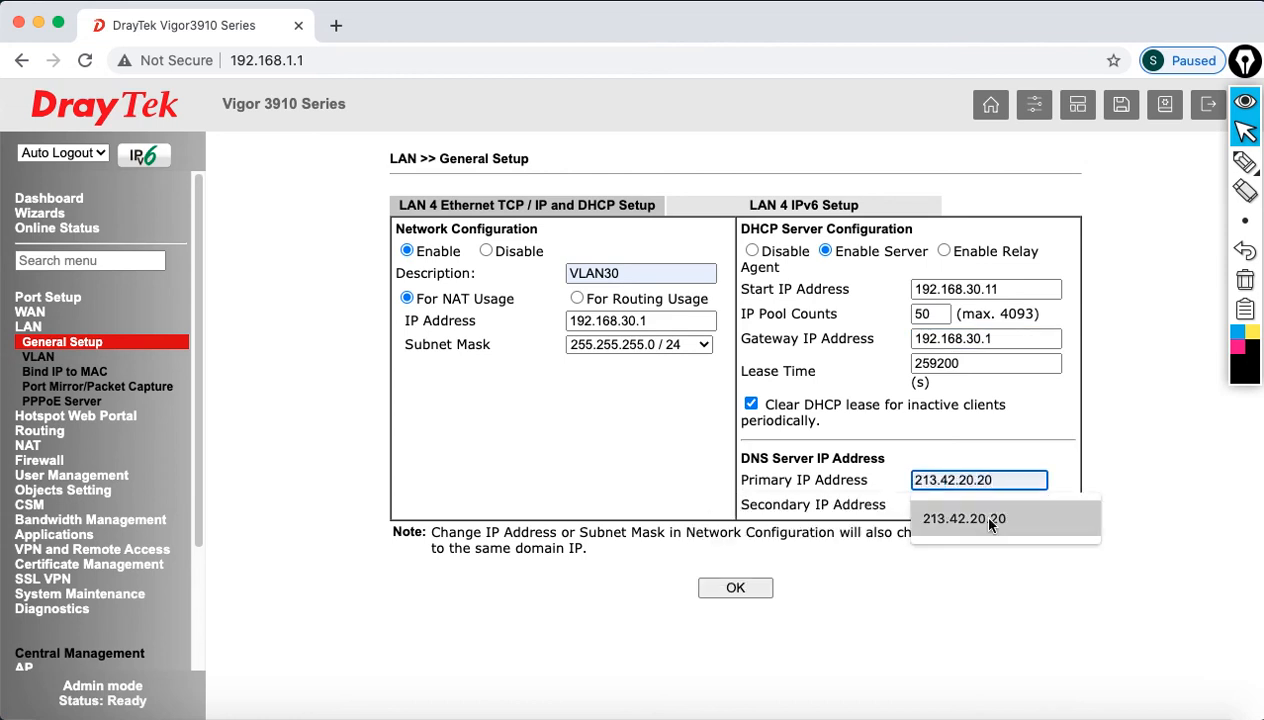
click(990, 528)
click(978, 506)
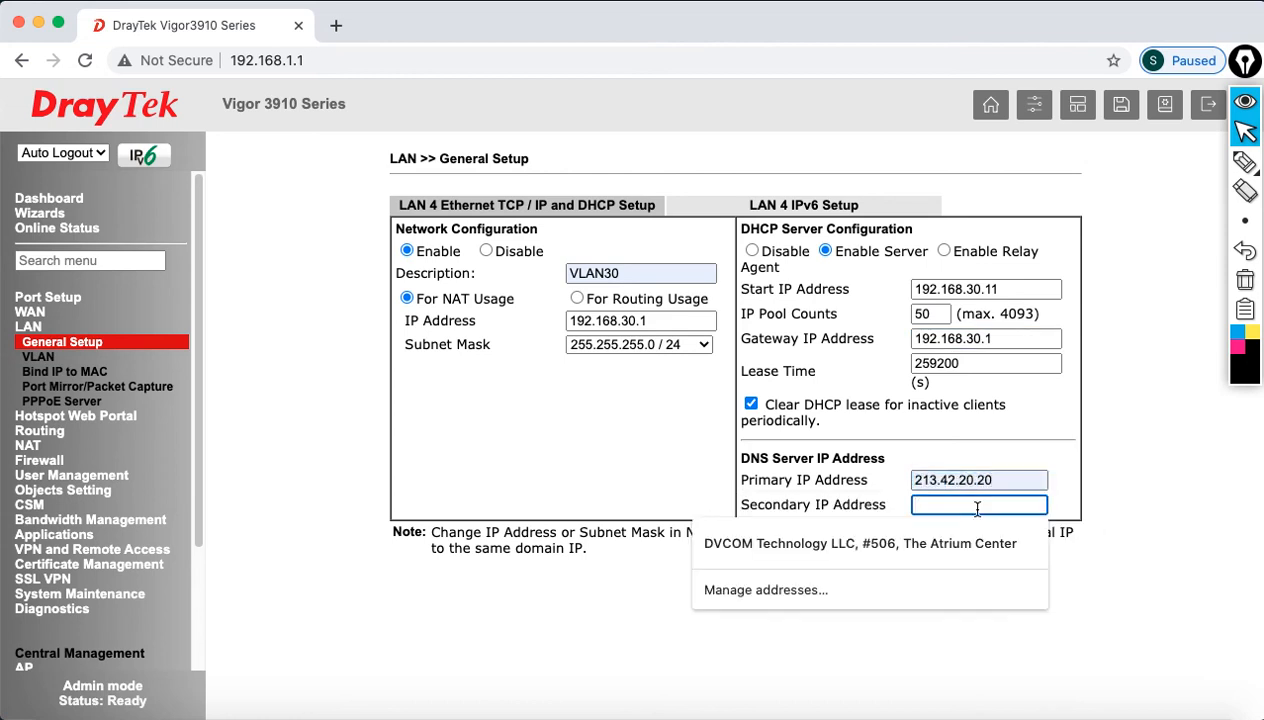
text(19)
click(972, 542)
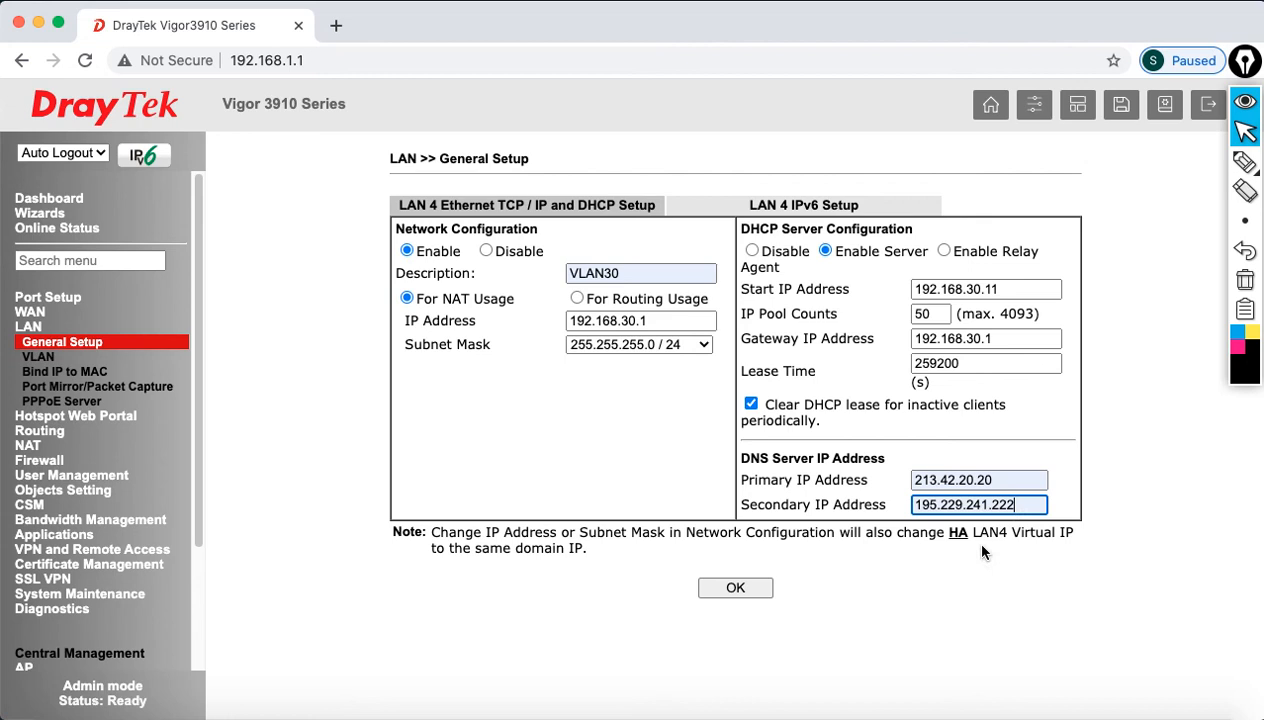
click(738, 585)
Step: Confirm the LAN 4 save, reboot with the current configuration, and reposition the ping window
click(803, 212)
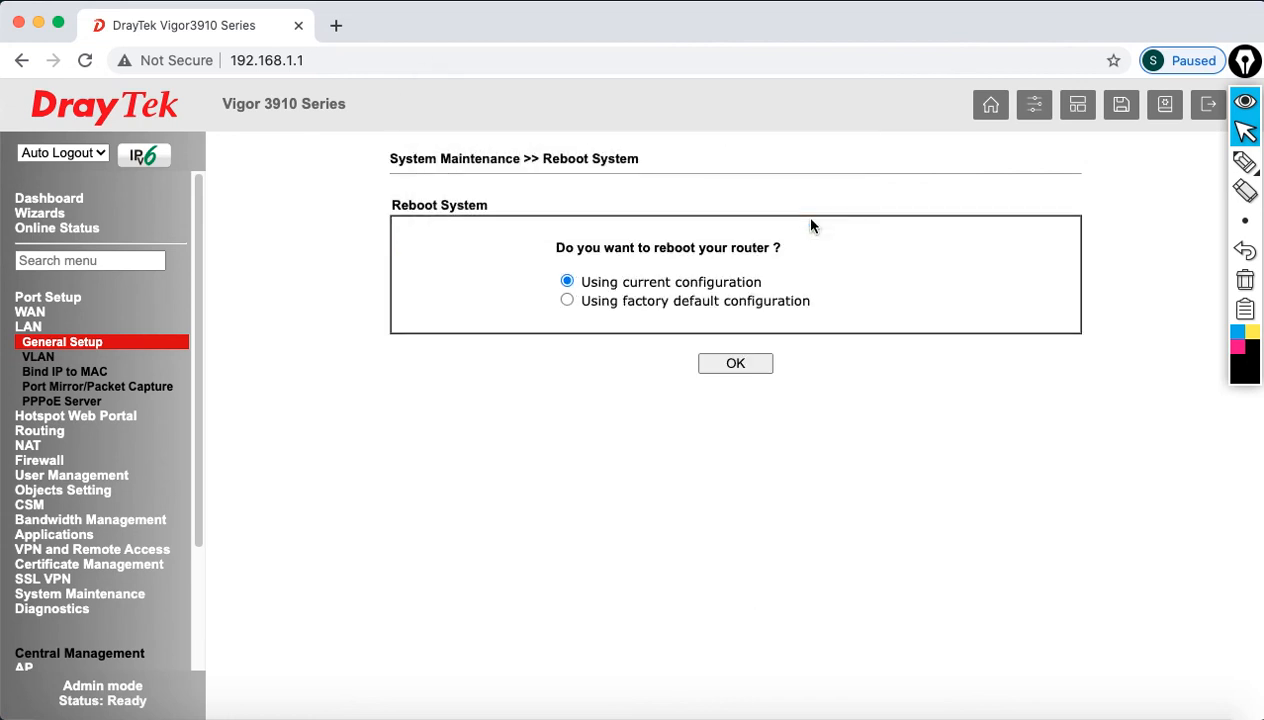
click(740, 364)
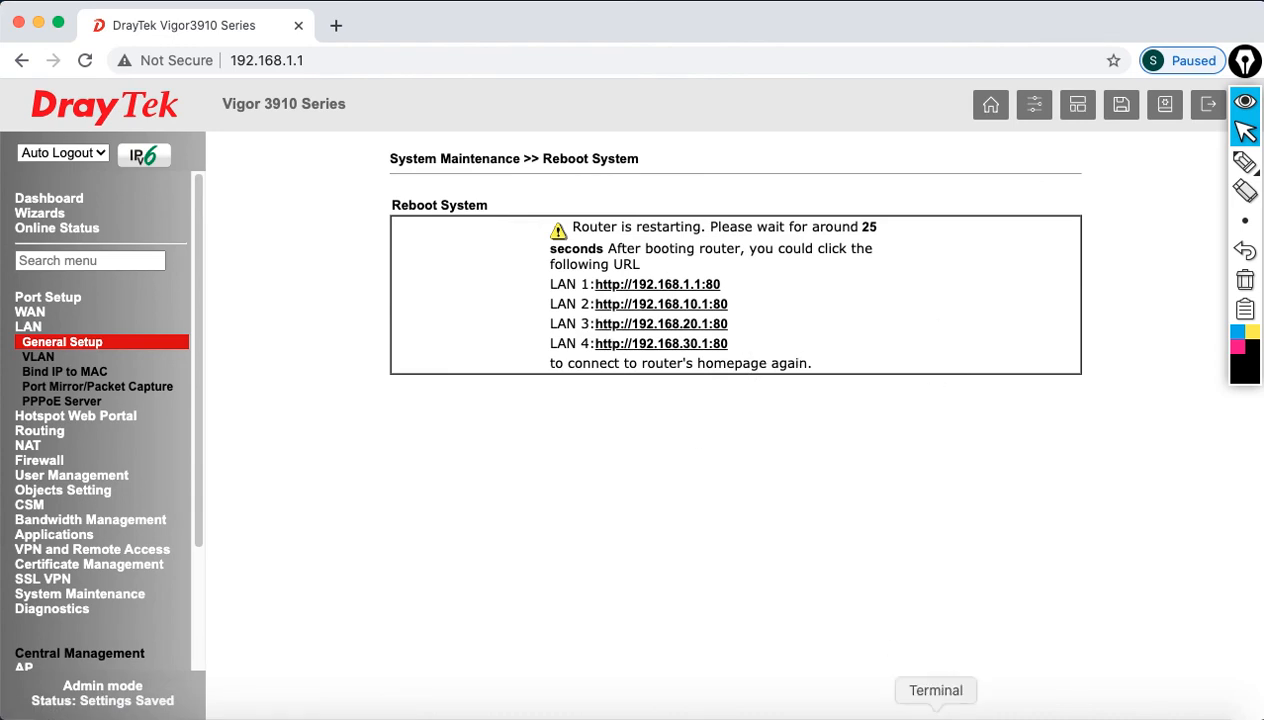
click(936, 712)
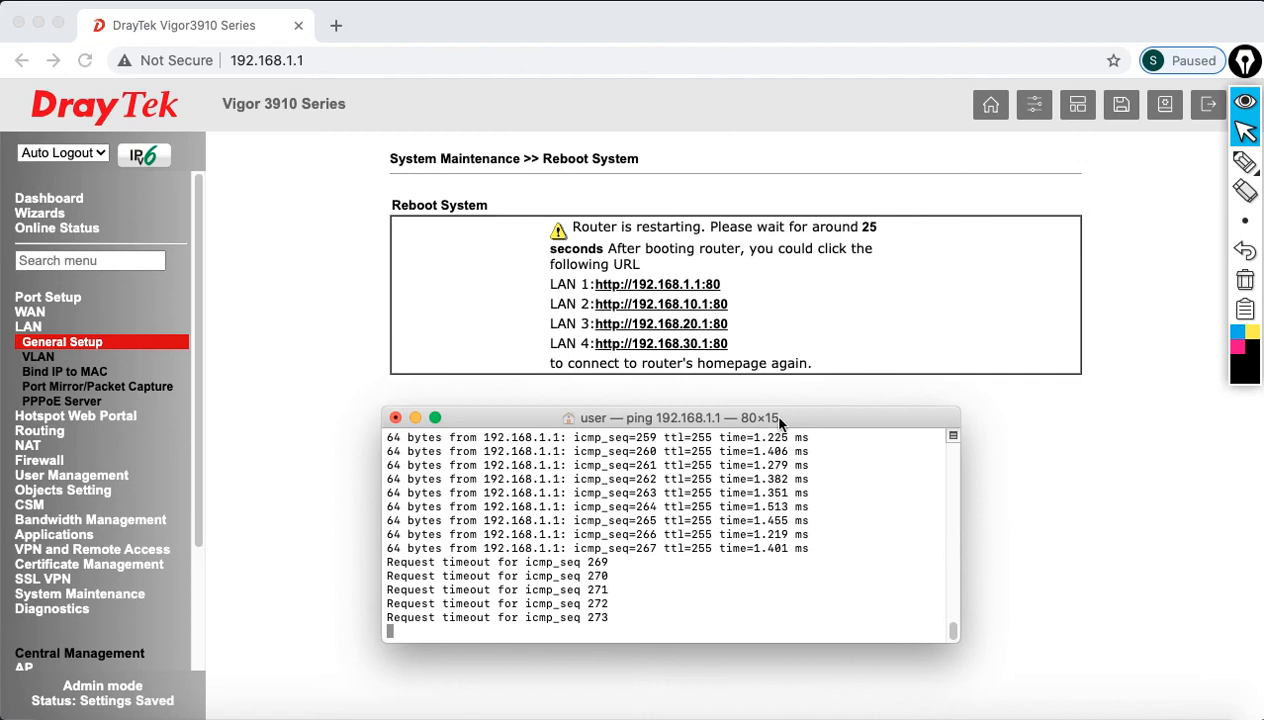
drag(785, 417, 858, 407)
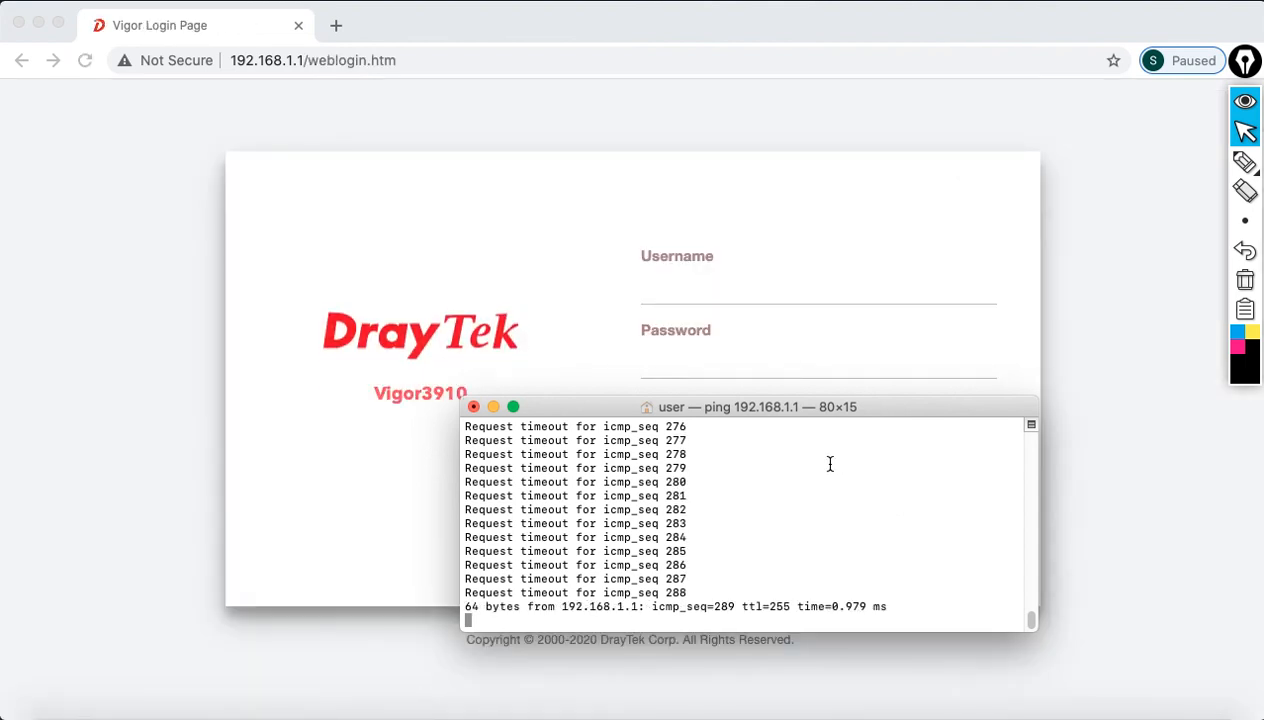
Step: Enter the administrator username and password on the router login page
click(690, 300)
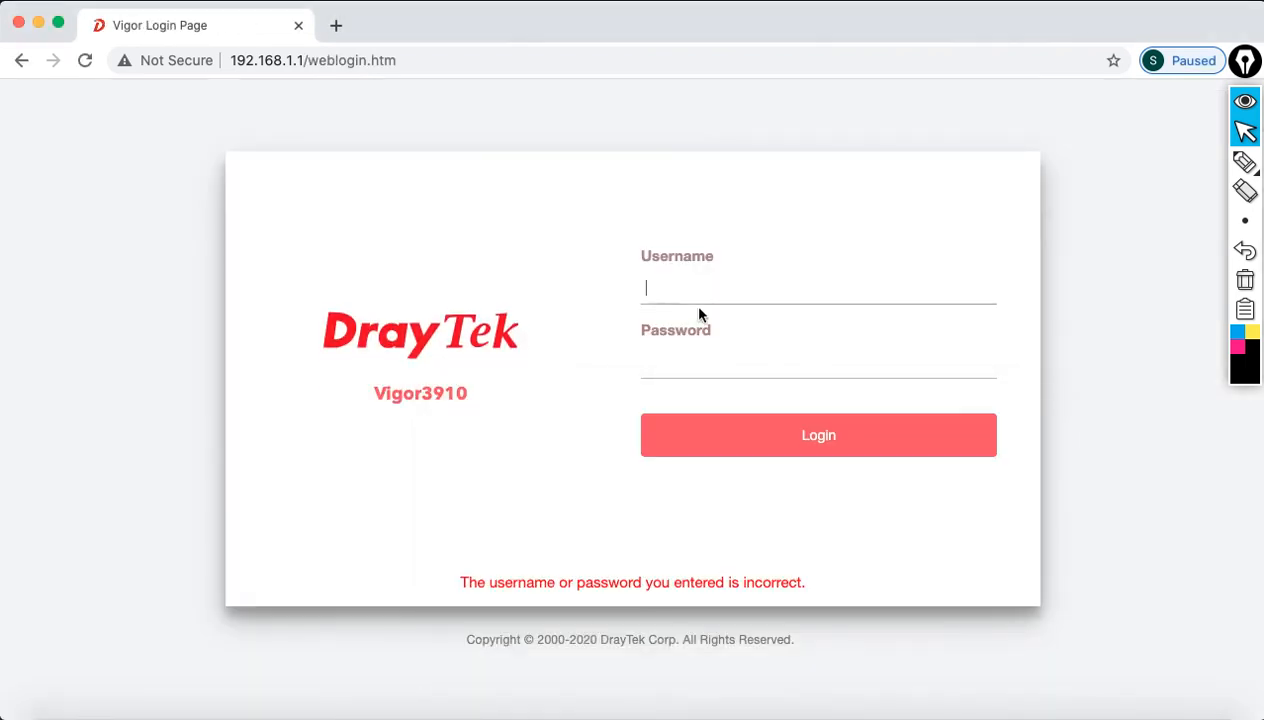
click(702, 300)
text(admin)
key(Tab)
text(admin123)
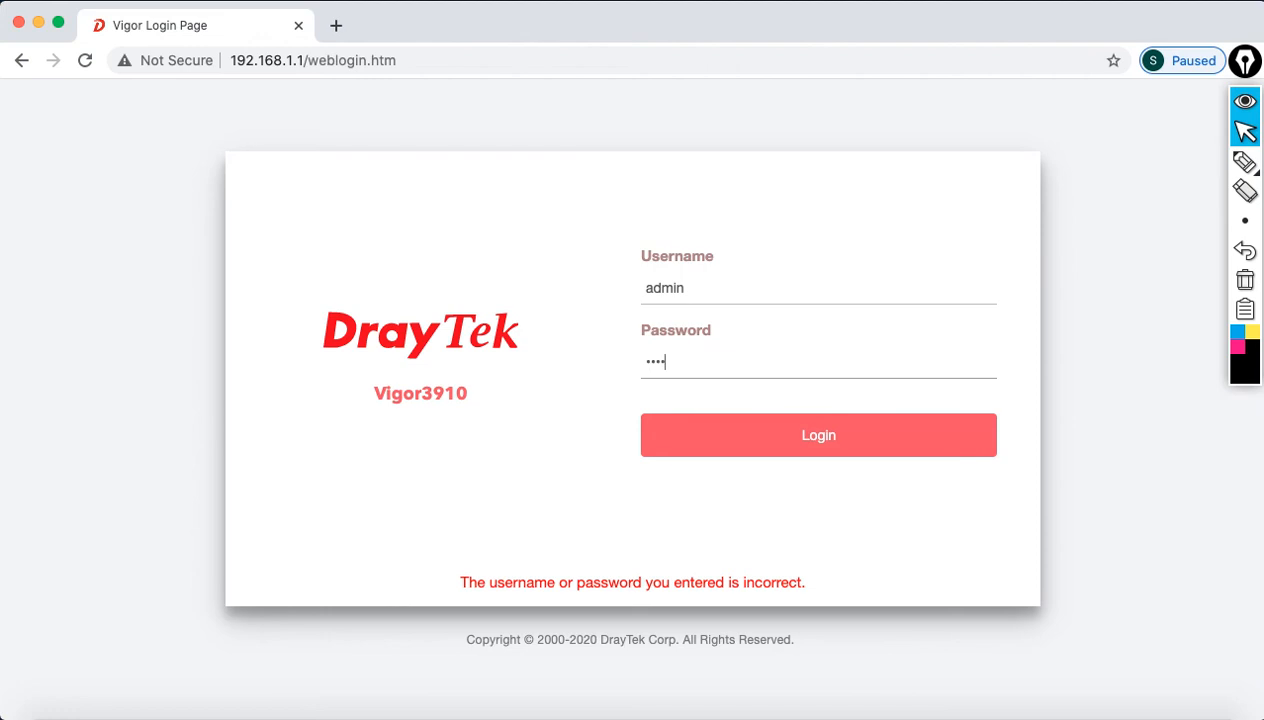
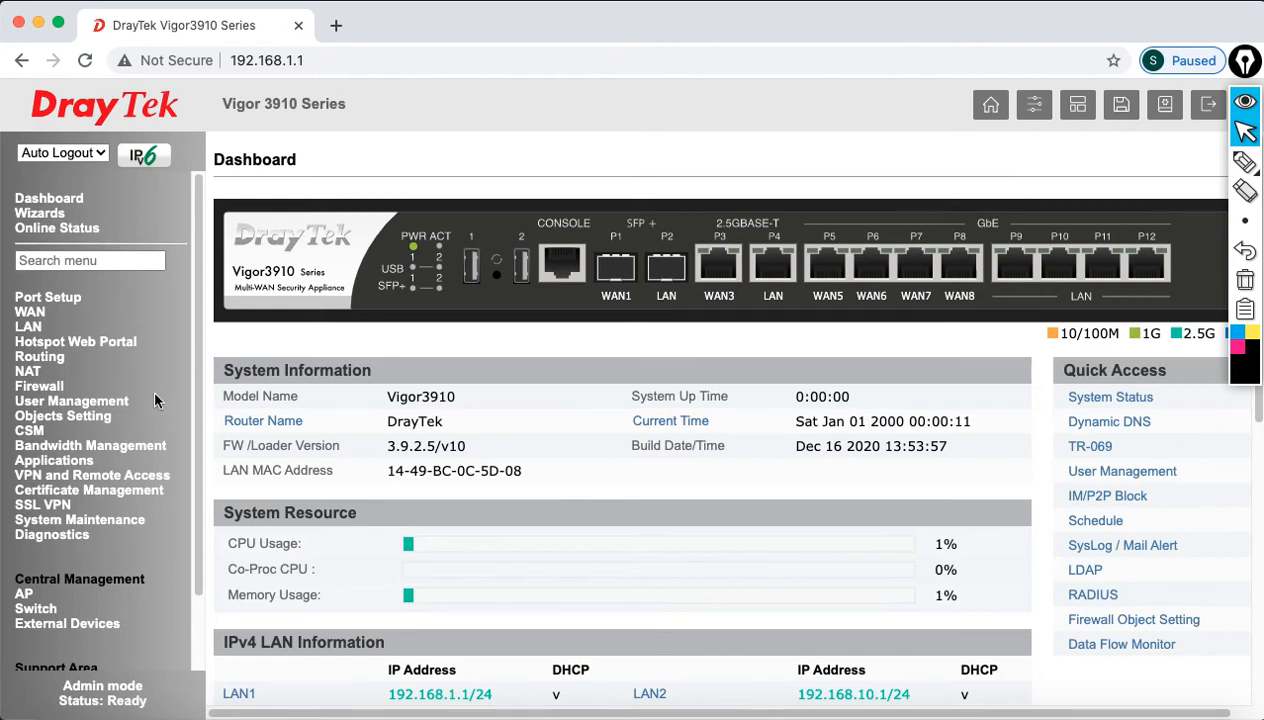
Step: Open LAN General Setup and highlight the LAN 2 and LAN 4 gateway addresses
click(28, 328)
click(50, 344)
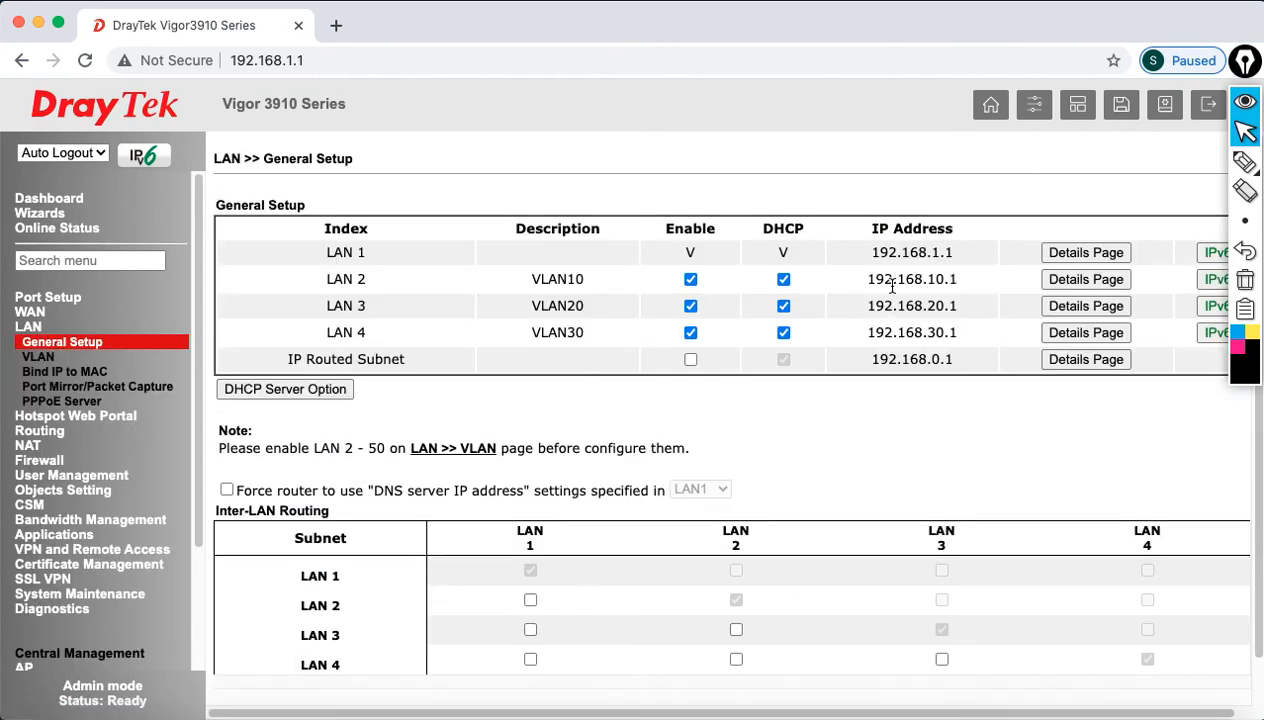
drag(876, 280, 940, 305)
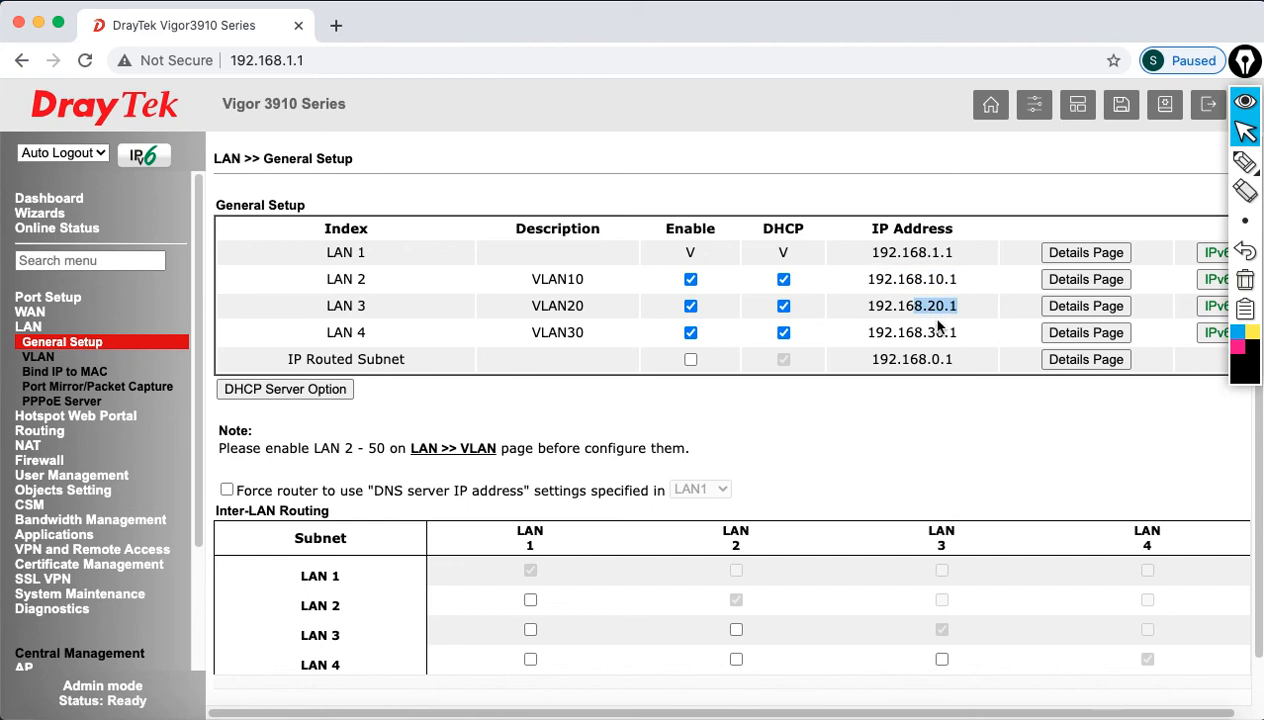
double_click(930, 332)
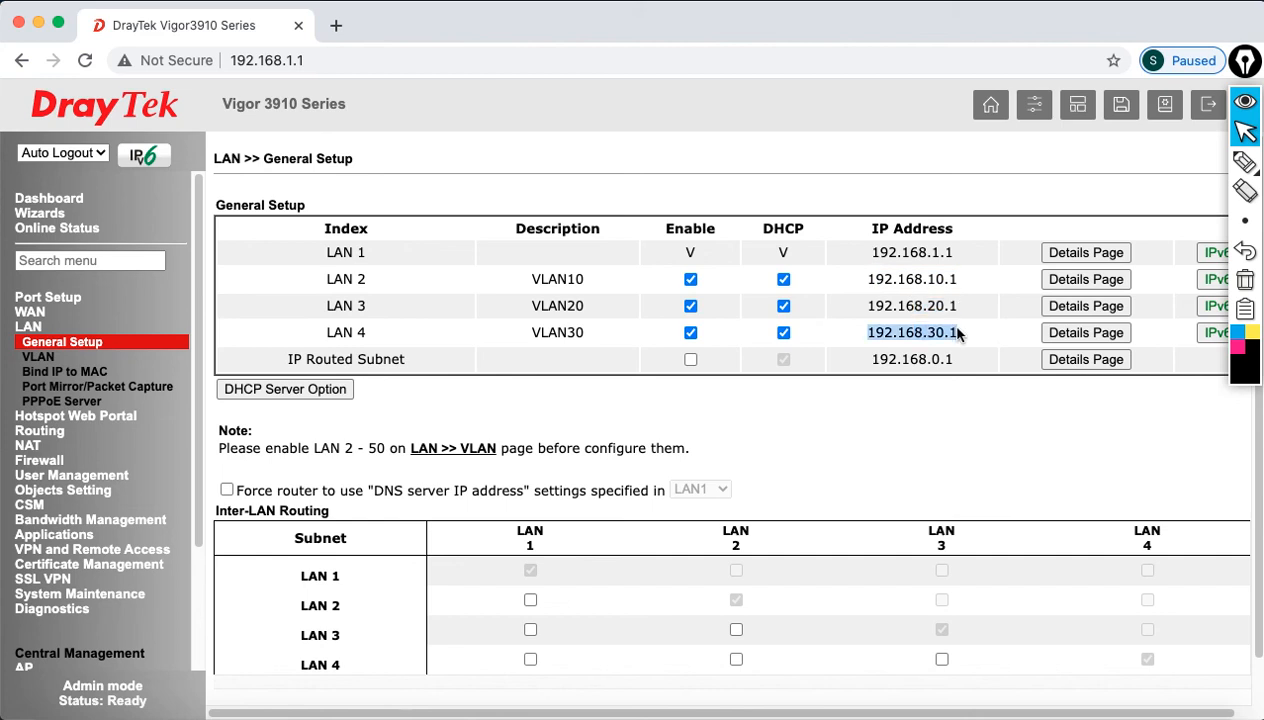
Step: Check VLAN tags 10/20/30 for LAN 2–4, turn Auto Logout off, then return to PowerPoint slide 25
click(38, 356)
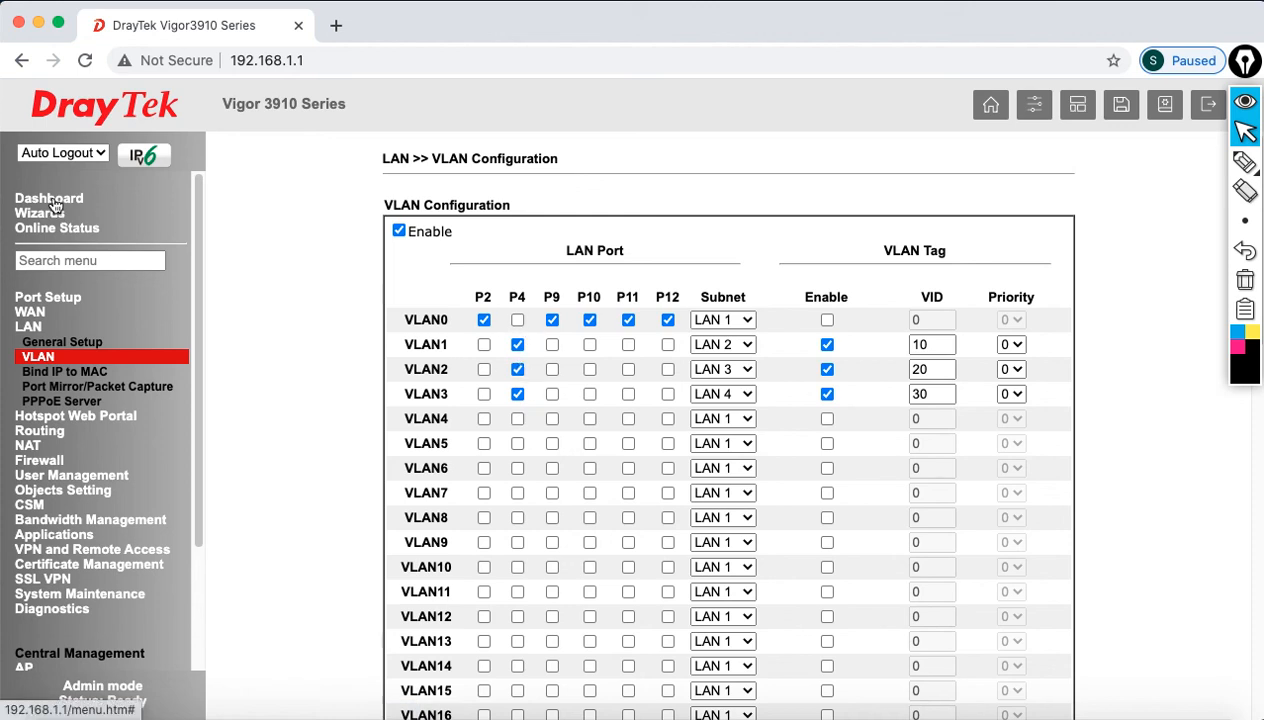
click(54, 153)
click(56, 172)
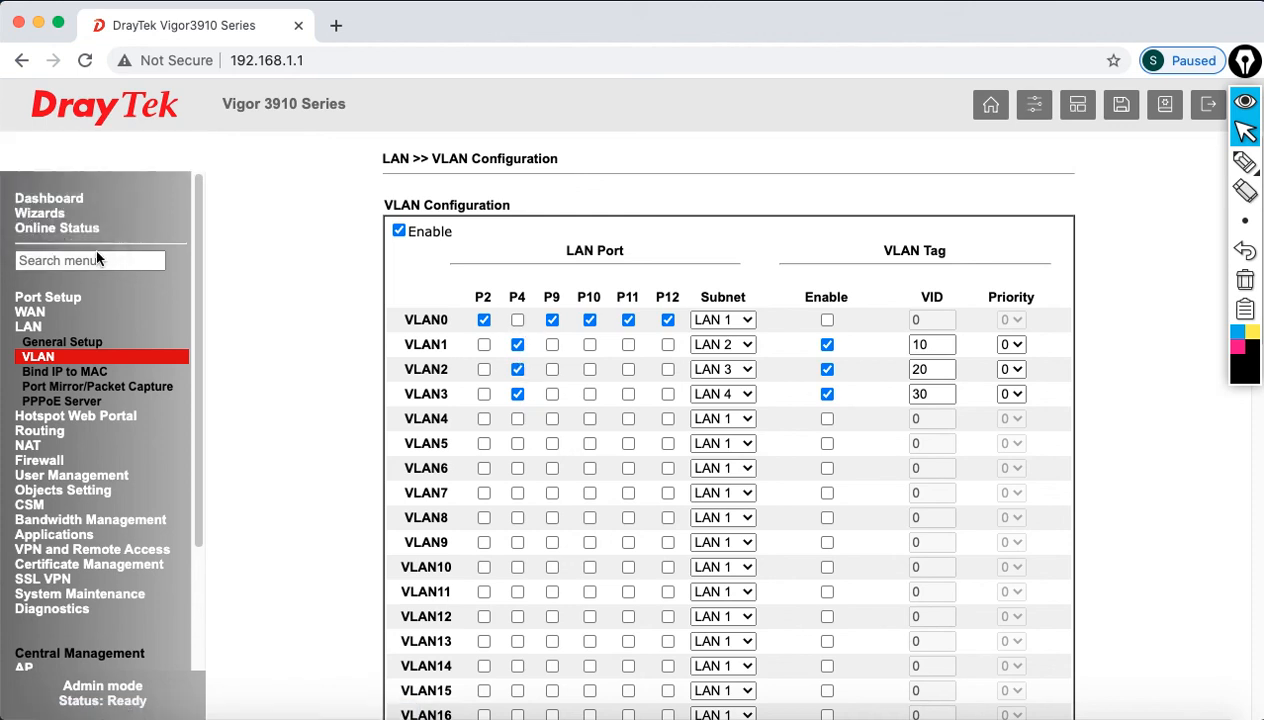
click(60, 201)
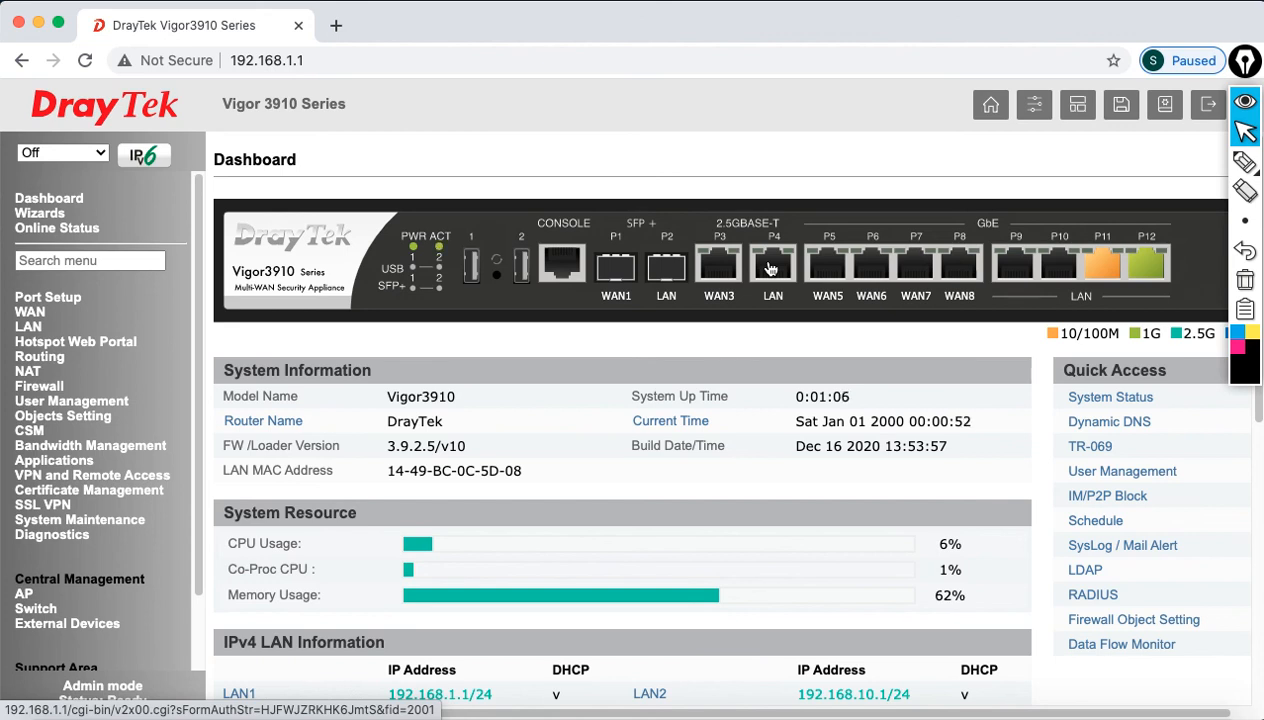
click(1091, 712)
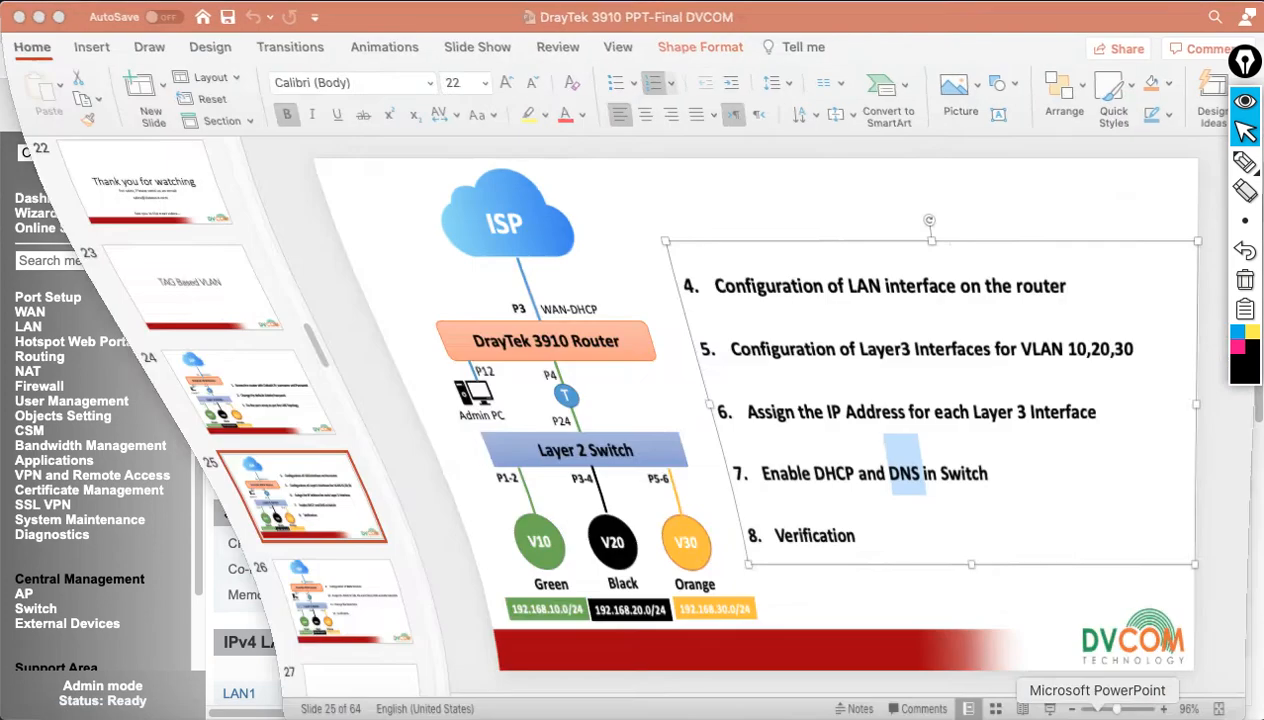
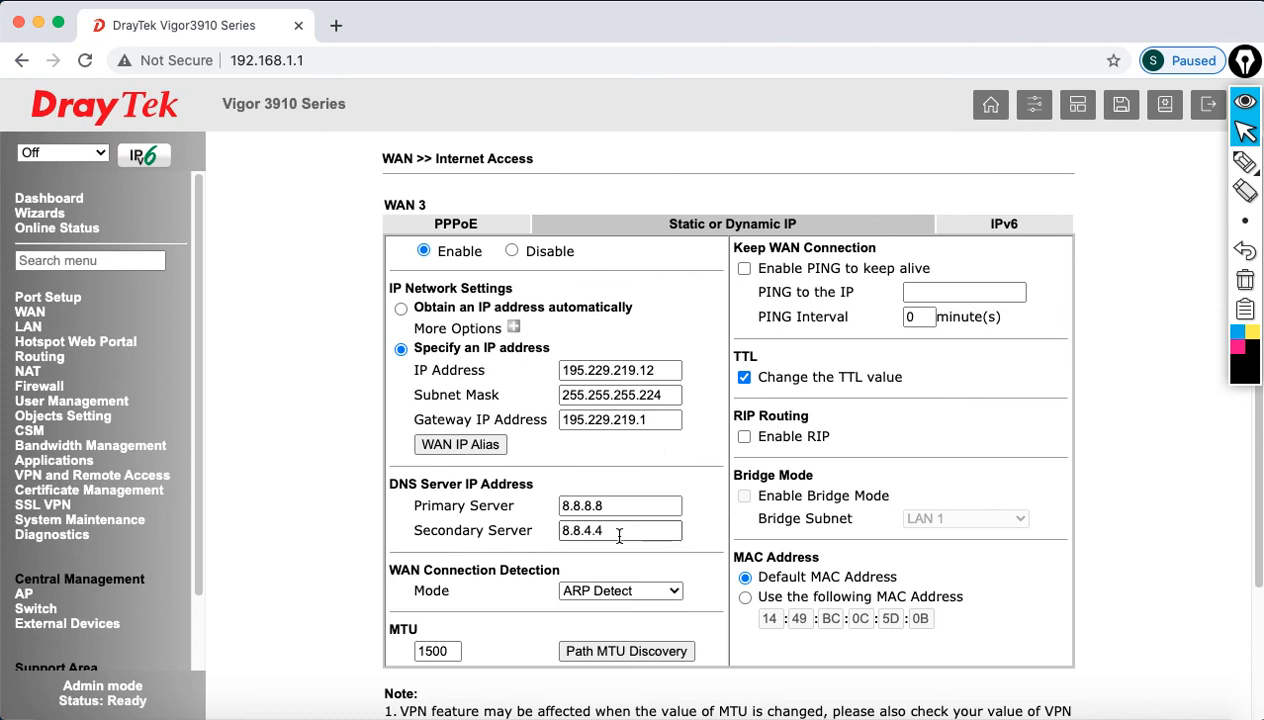
Step: Set WAN 3 to obtain its IP automatically and view its PPPoE settings (disabled, MTU 1492)
click(402, 310)
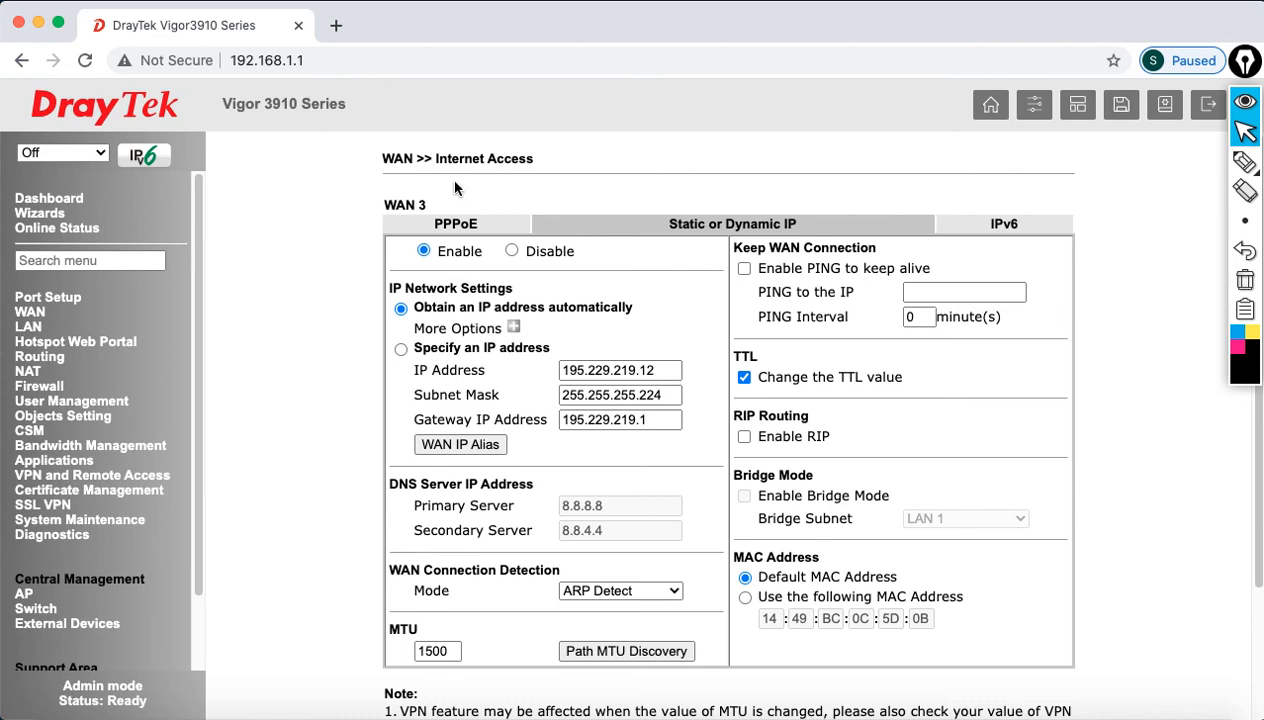
click(465, 225)
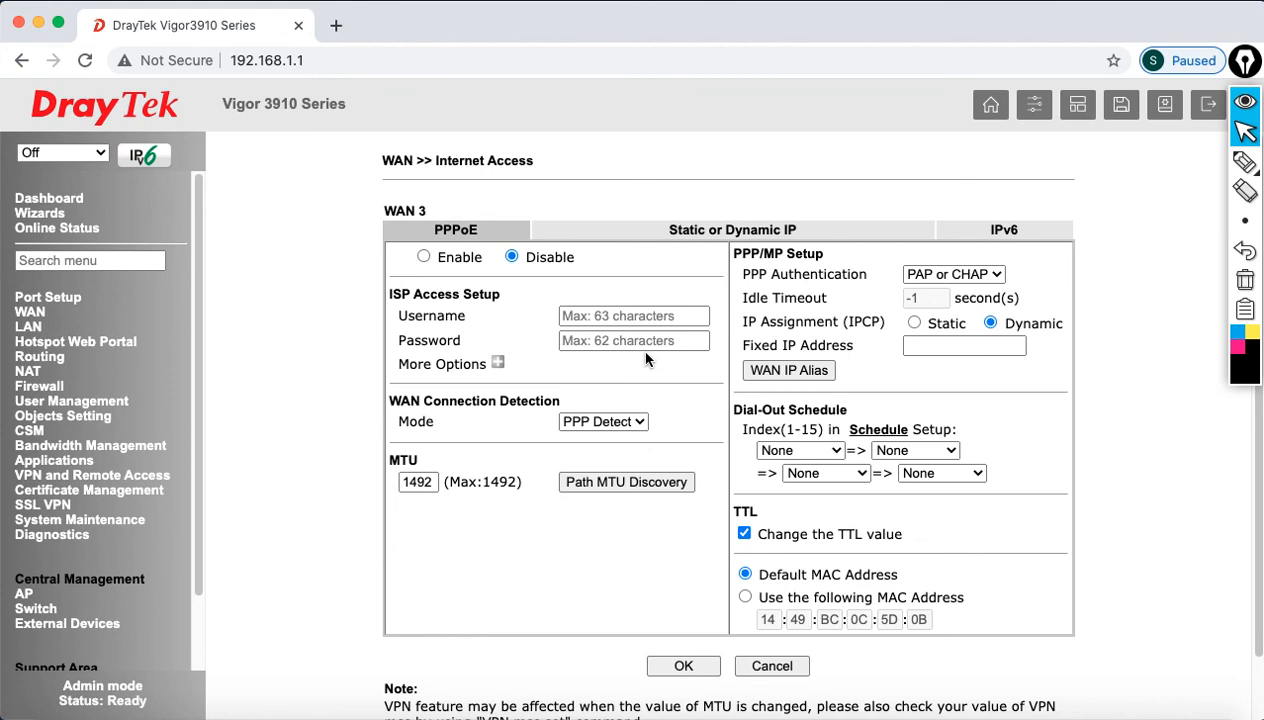
click(30, 327)
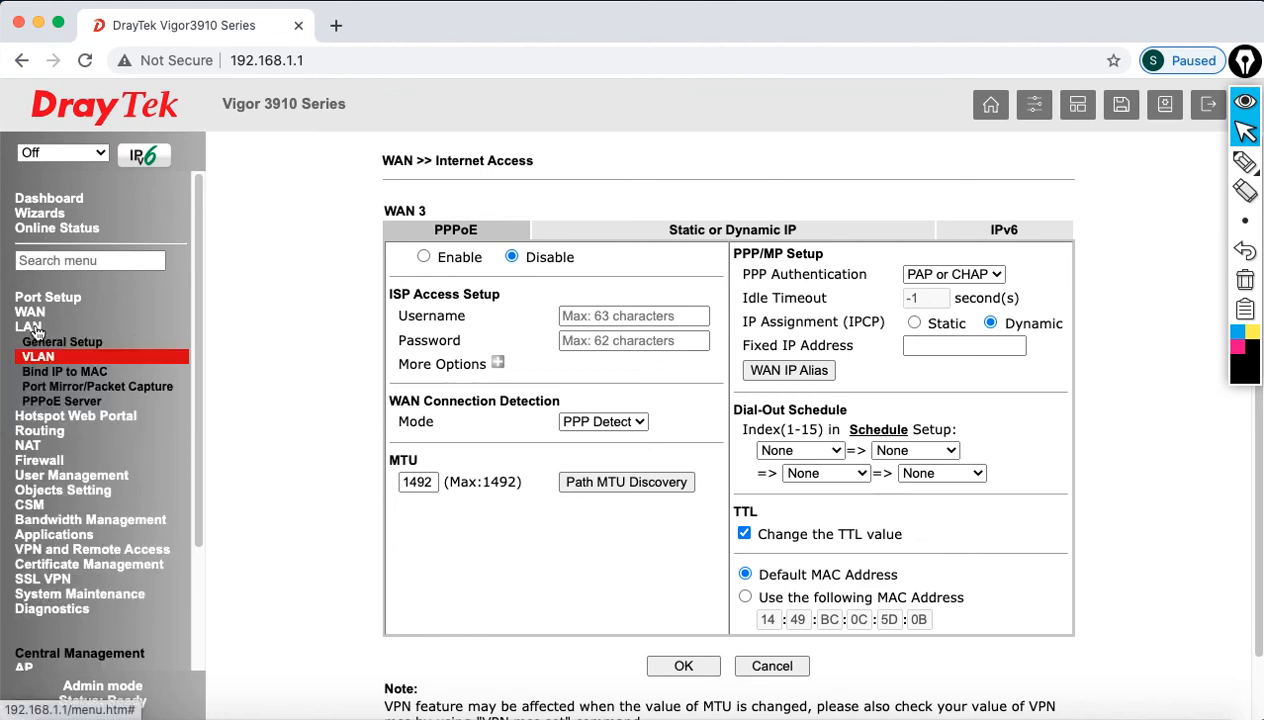
Step: Review the VLAN subnets on LAN General Setup, then check WAN1, 3 and 5–8 are enabled
click(57, 344)
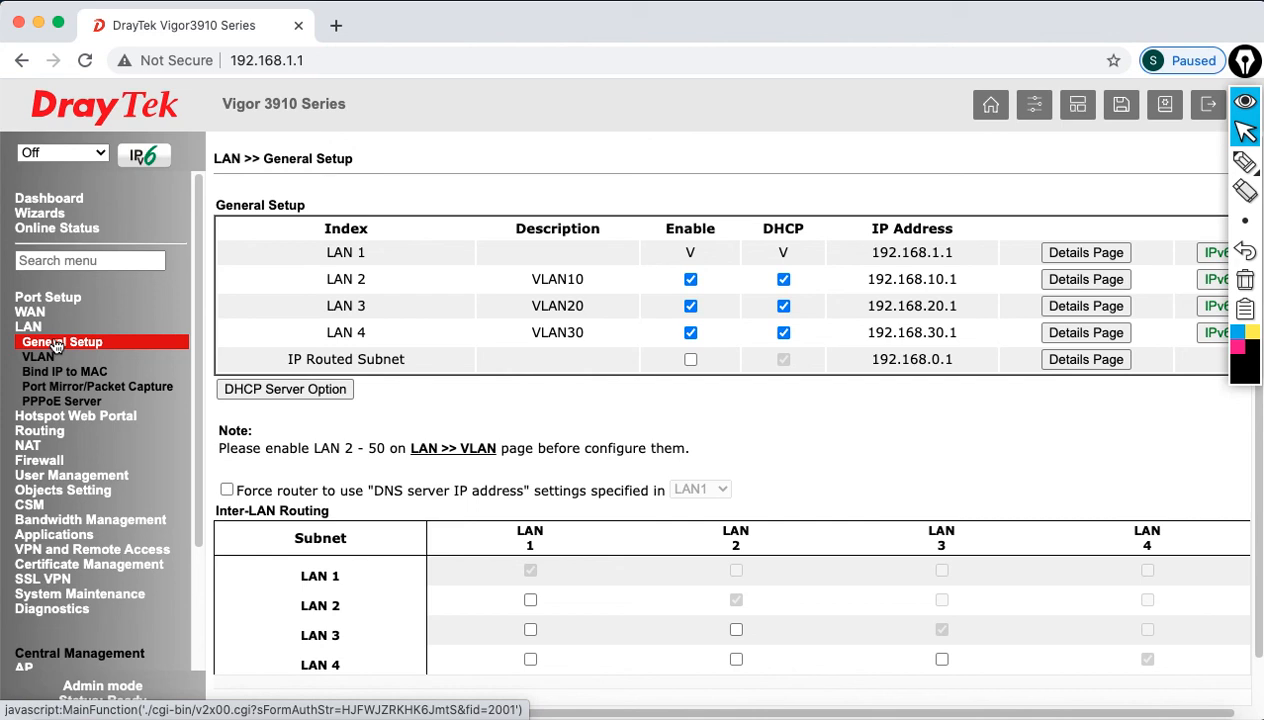
click(36, 314)
click(56, 332)
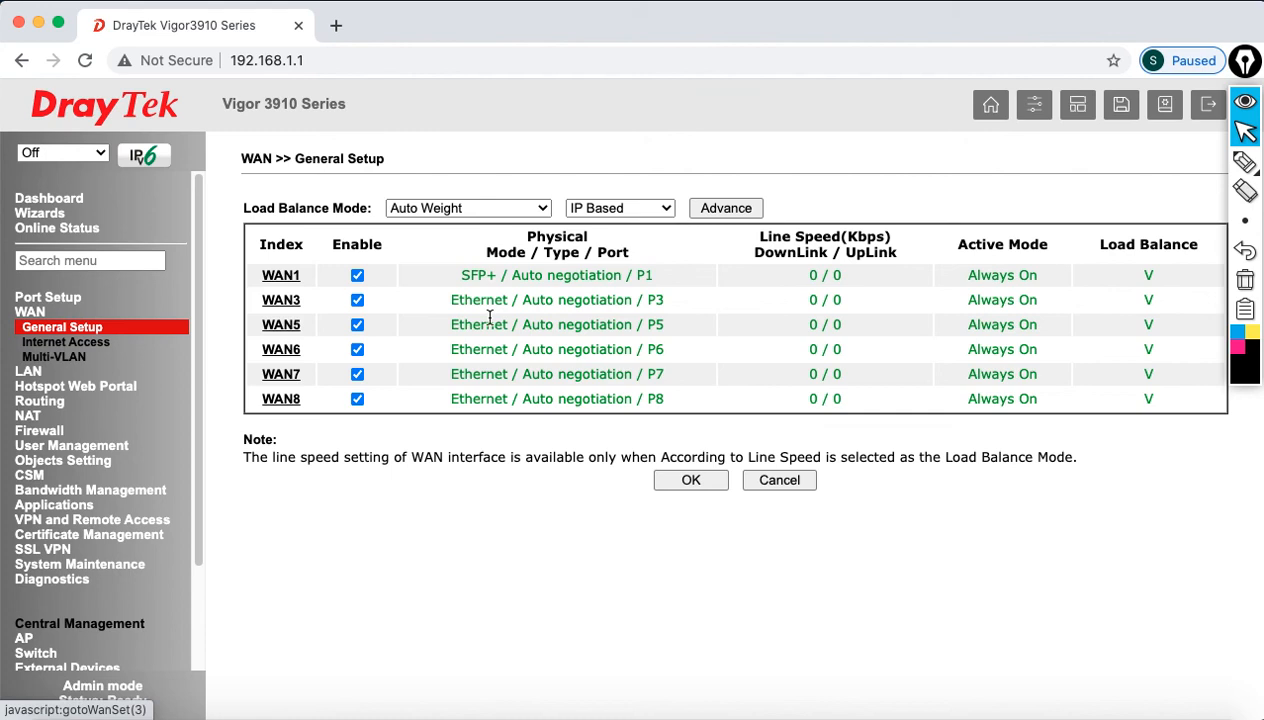
click(280, 301)
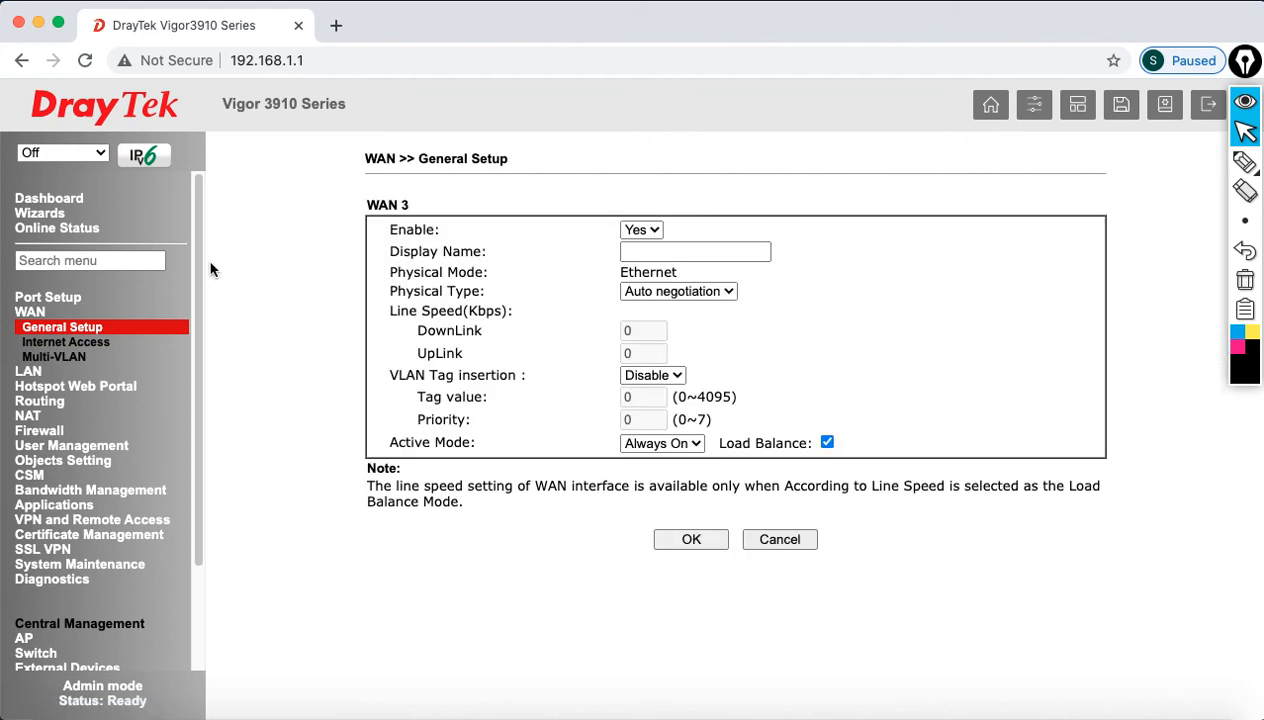
drag(396, 376, 510, 377)
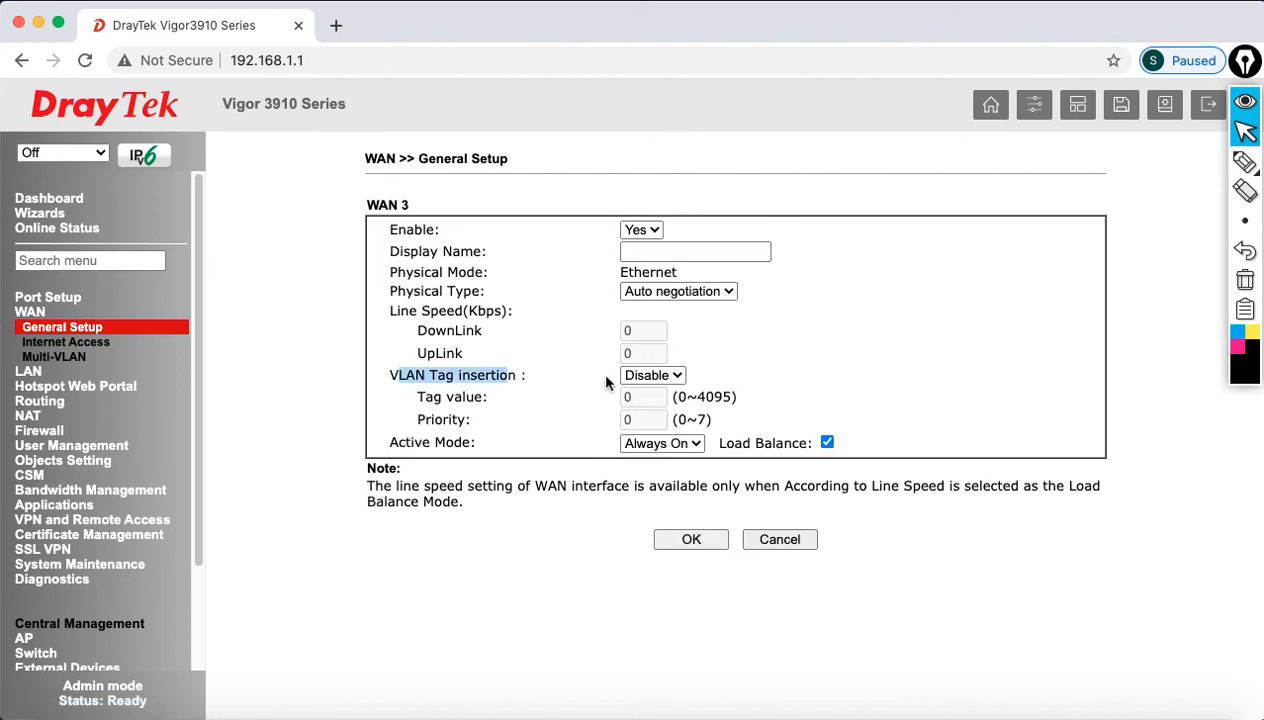
click(652, 375)
click(652, 393)
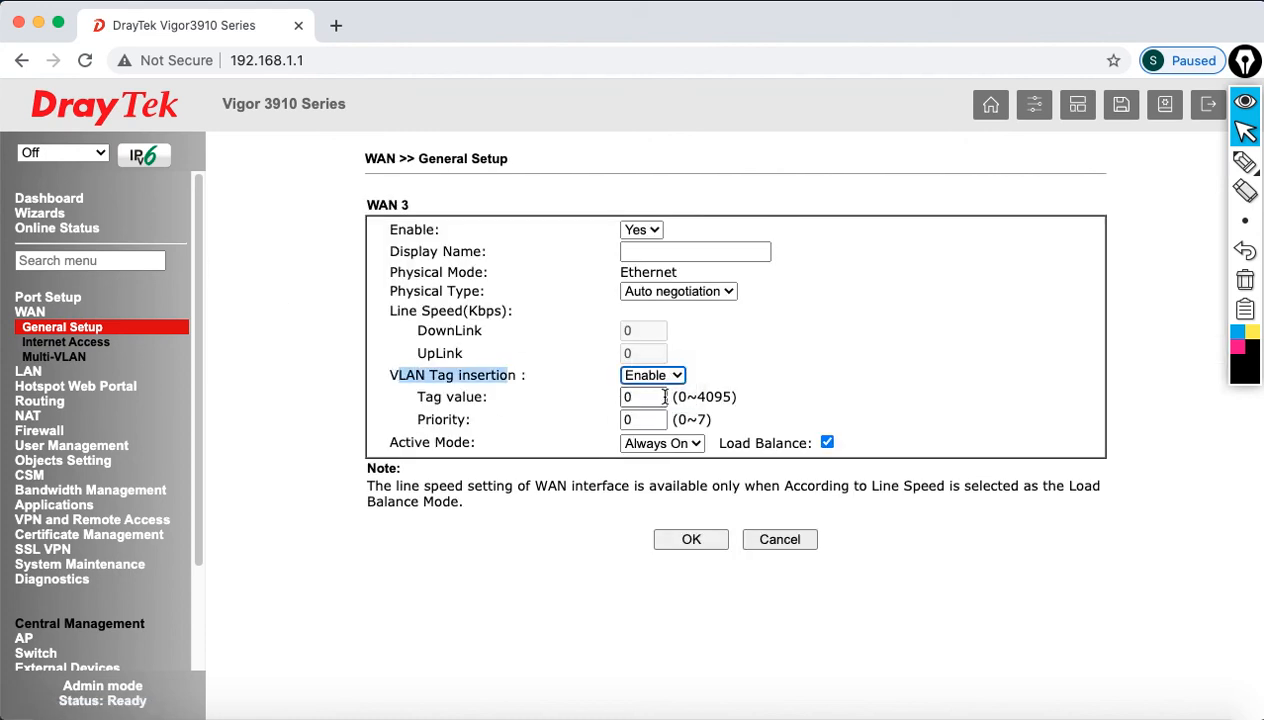
click(622, 397)
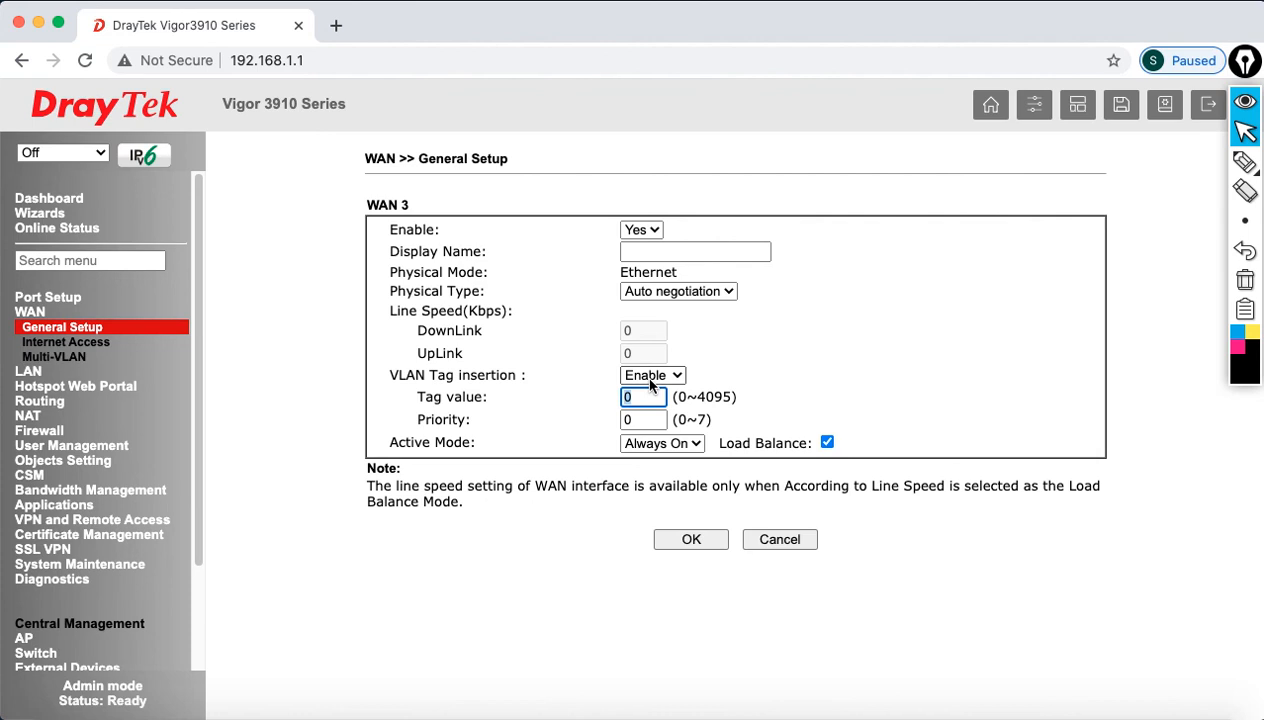
click(648, 378)
click(643, 355)
drag(430, 375, 538, 381)
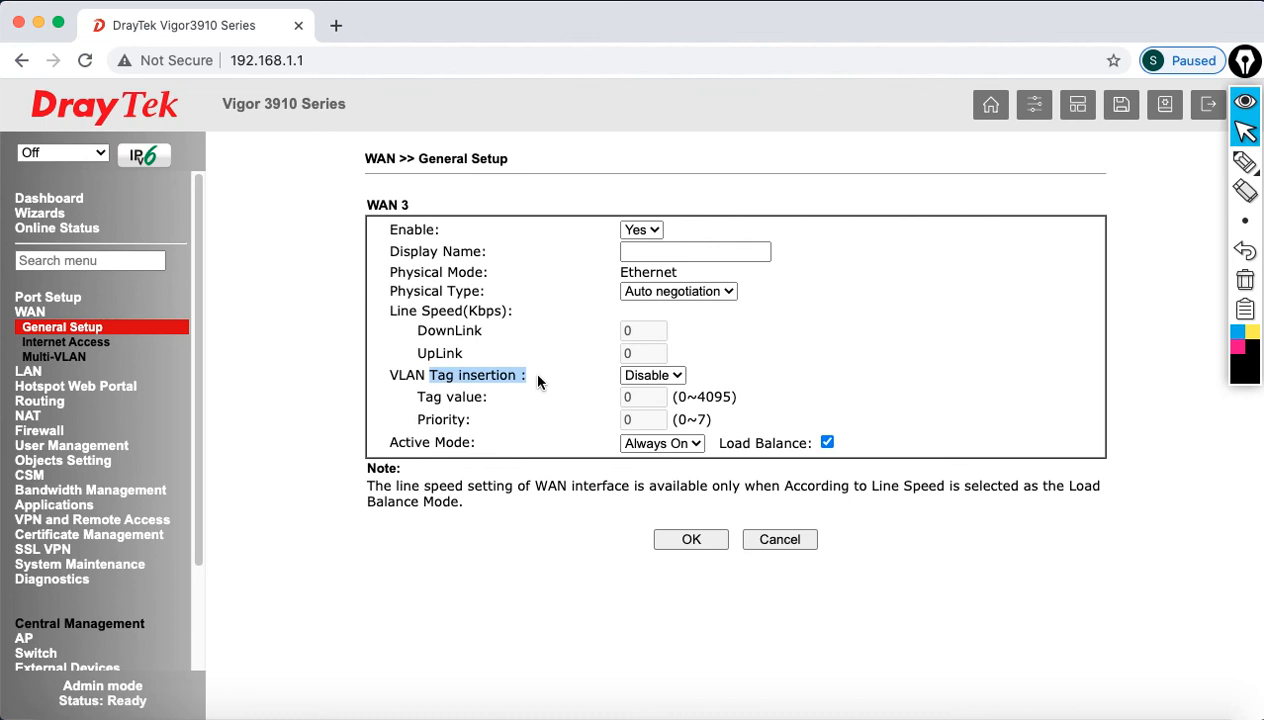
click(774, 538)
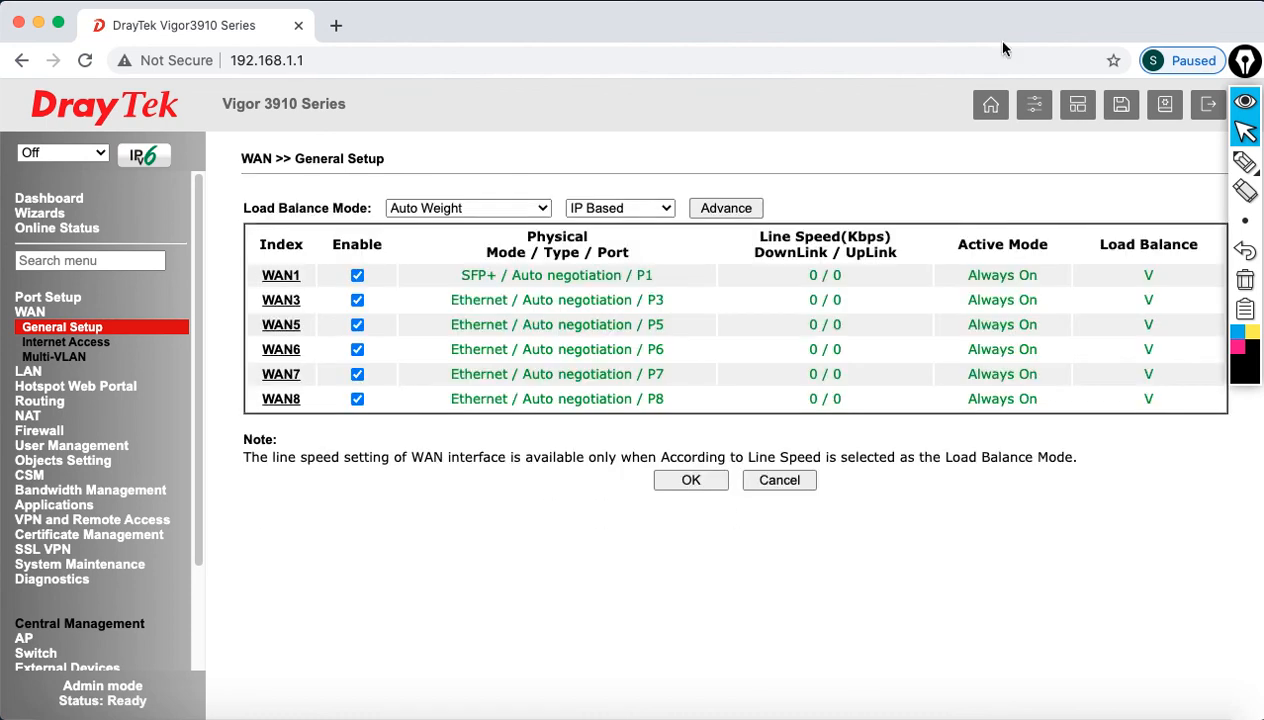
Step: Check the router Dashboard and browse to System Maintenance > Time and Date
click(52, 202)
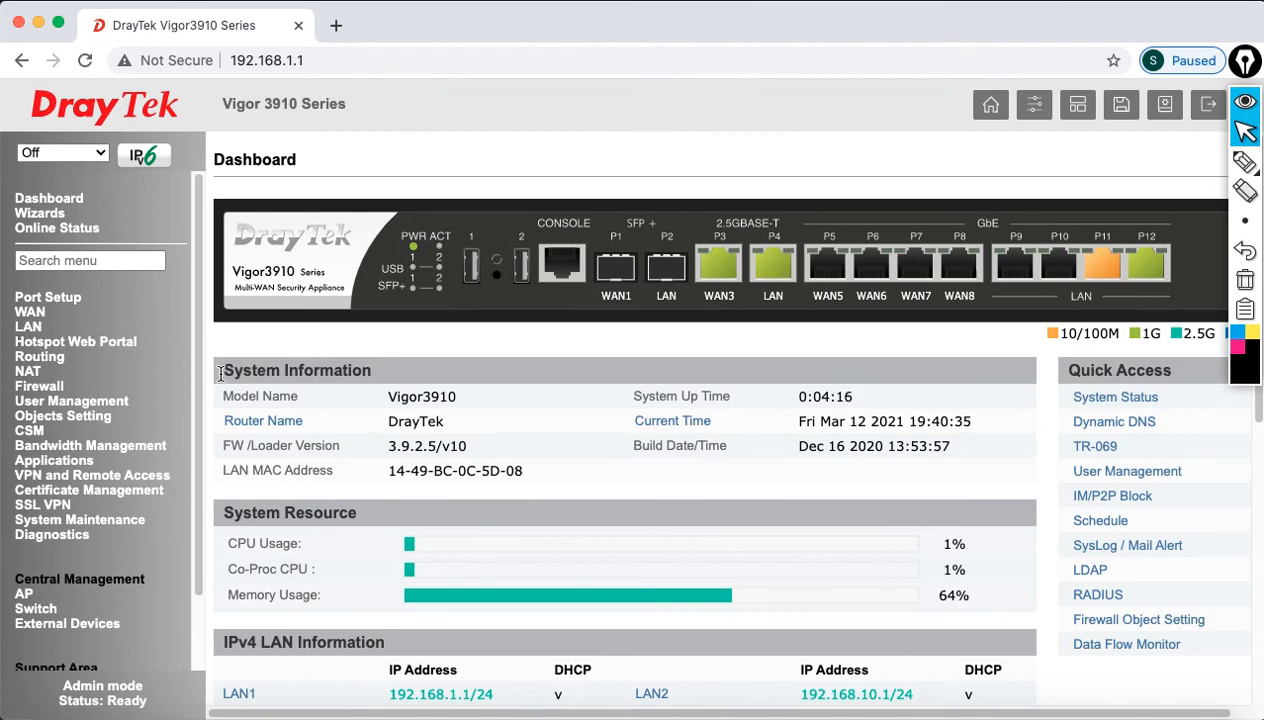
scroll(195, 340, down, 3)
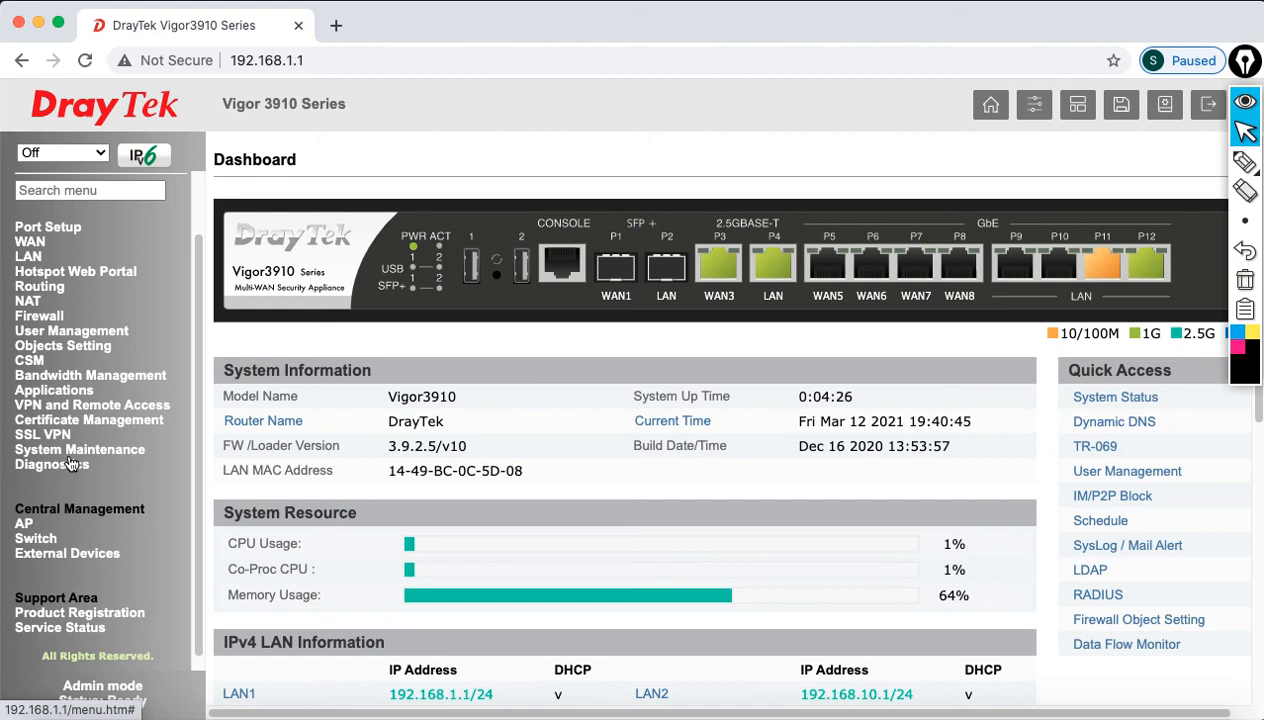
click(71, 453)
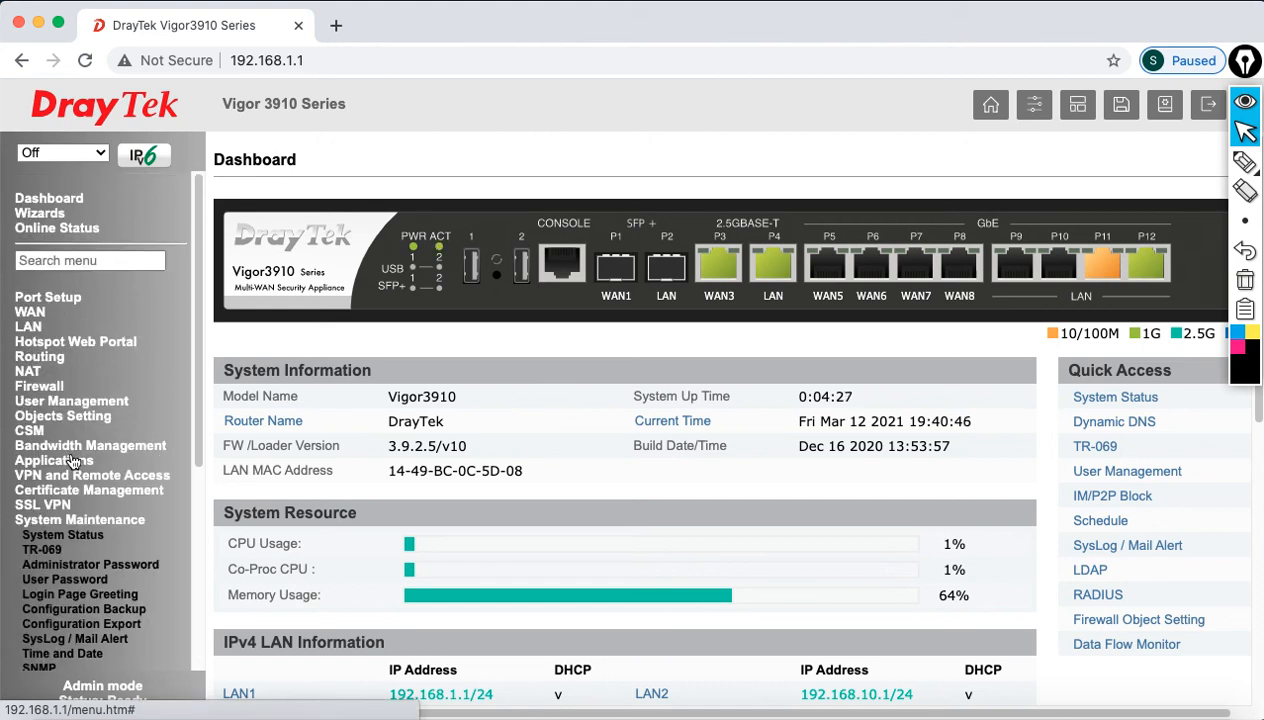
click(62, 653)
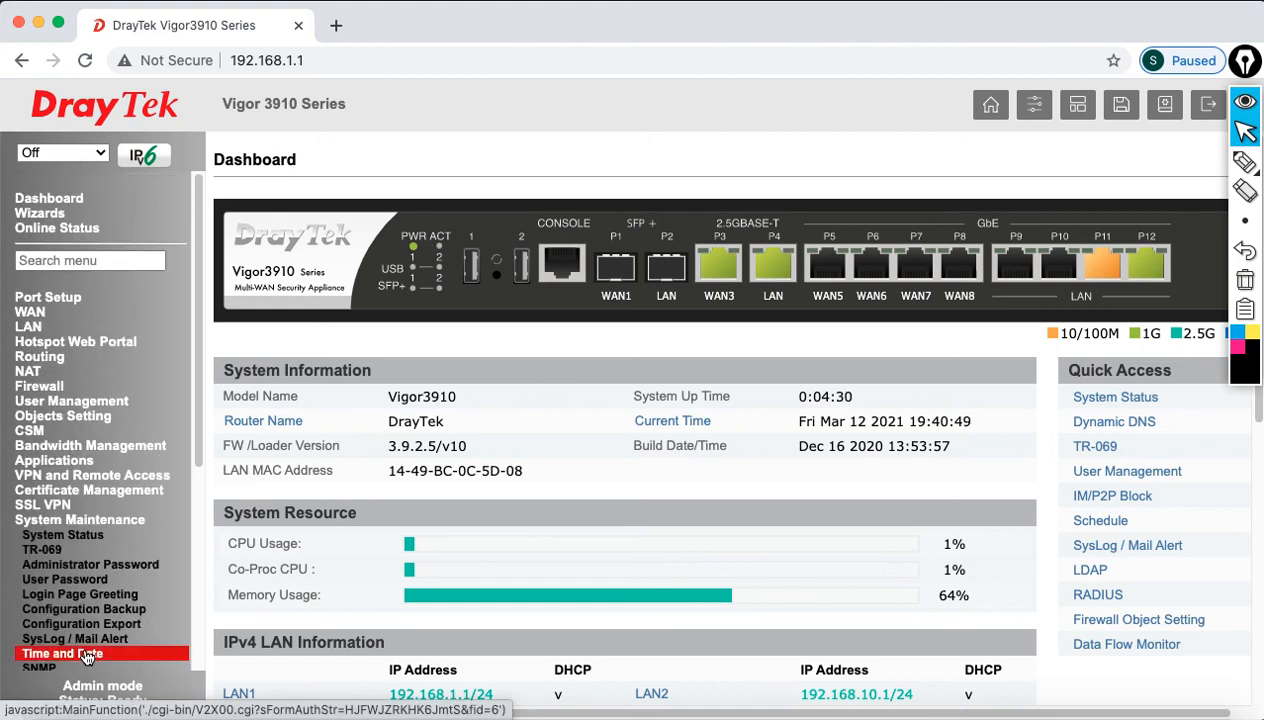
scroll(497, 352, down, 1)
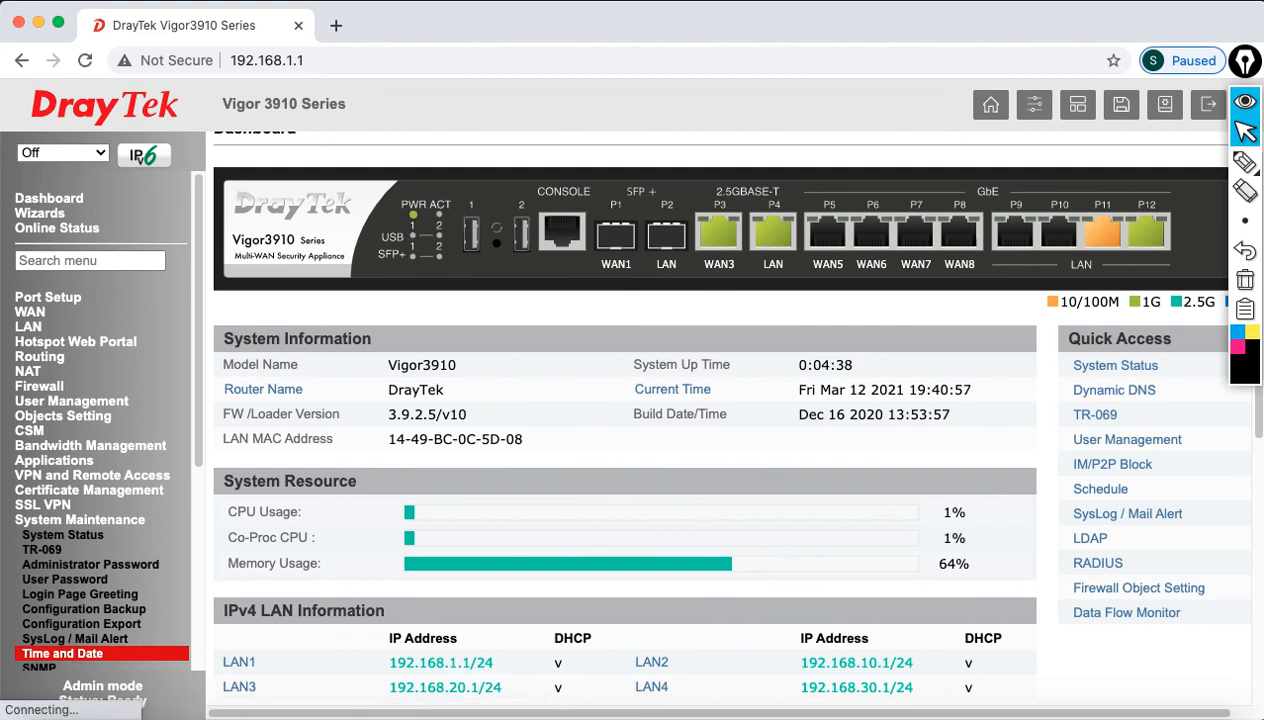
Step: Turn off the Mac's Wi‑Fi, deny the keychain prompts, and reload the router Dashboard
click(865, 0)
click(900, 31)
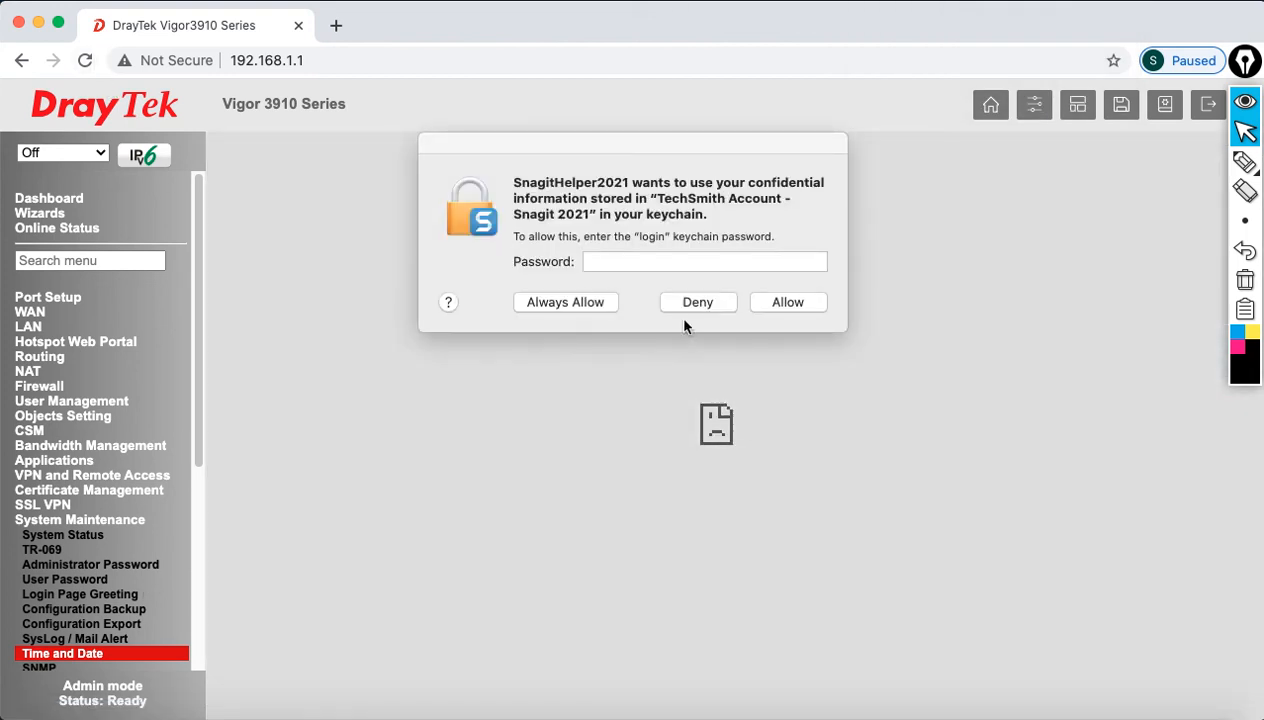
click(690, 304)
click(672, 302)
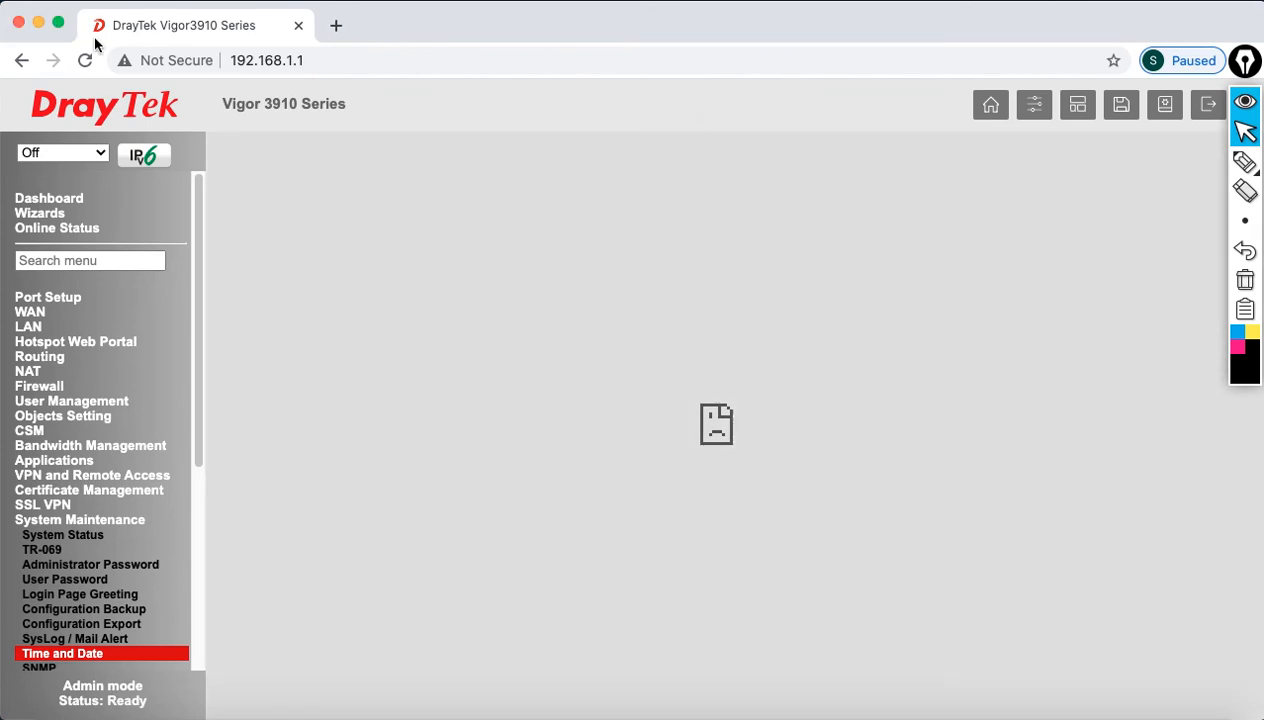
click(87, 60)
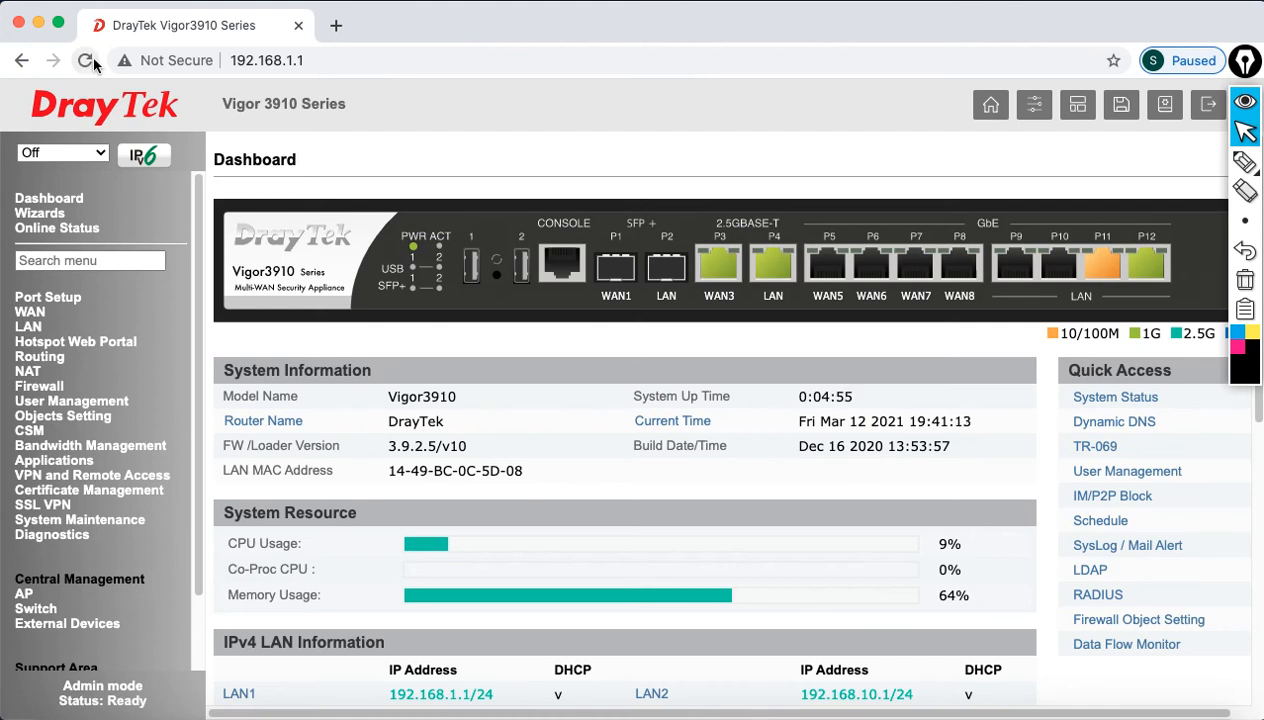
click(107, 520)
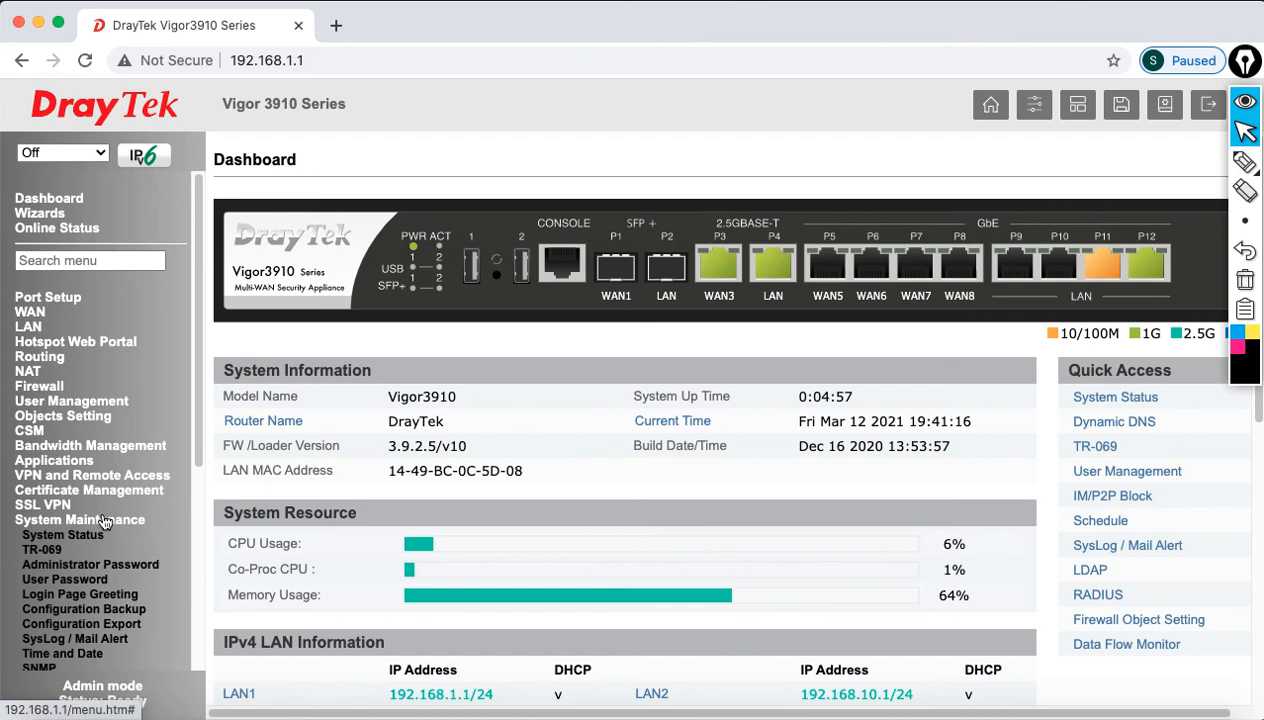
Step: Review the Time and Date page's Internet time server, pool.ntp.org
click(90, 653)
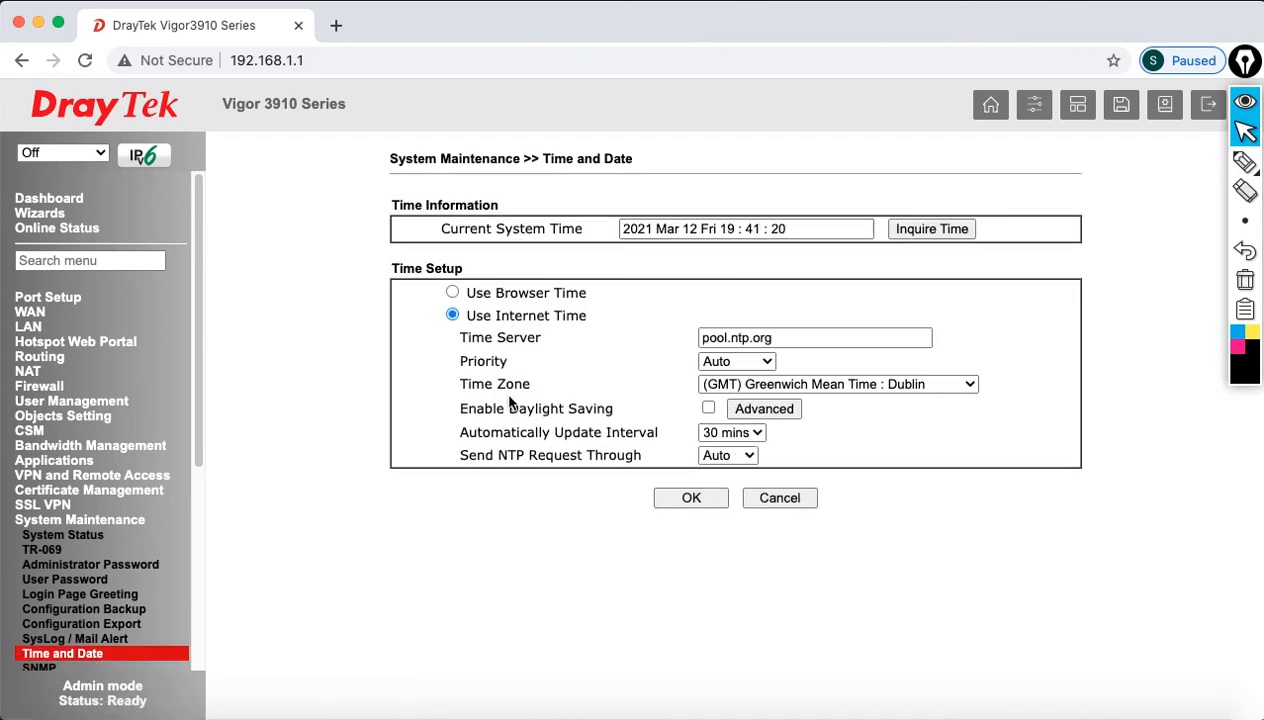
drag(457, 384, 533, 392)
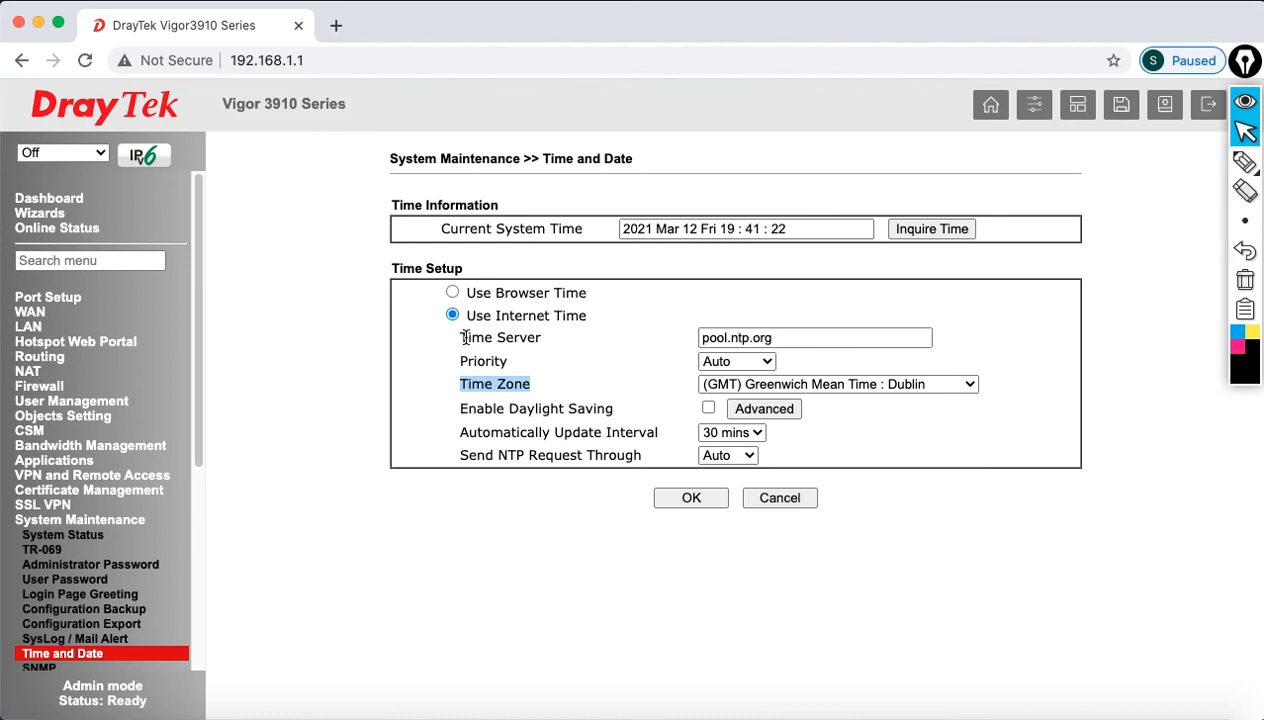
drag(461, 339, 556, 346)
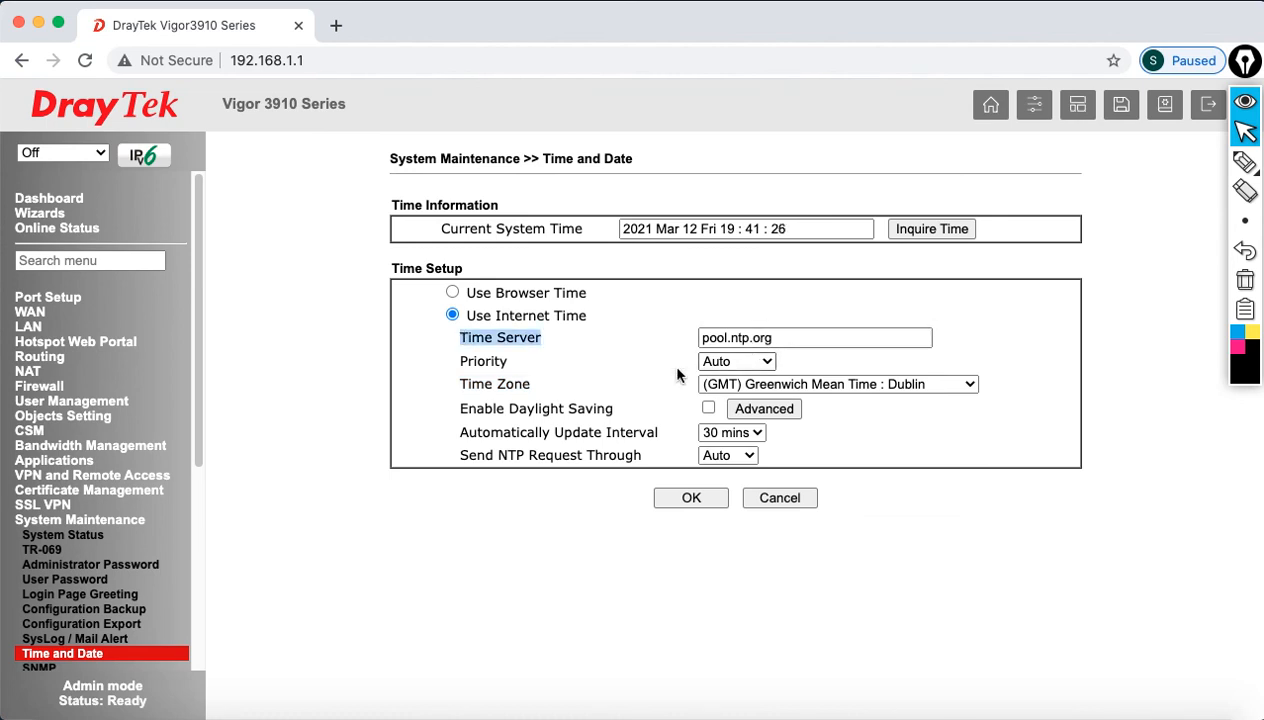
click(783, 340)
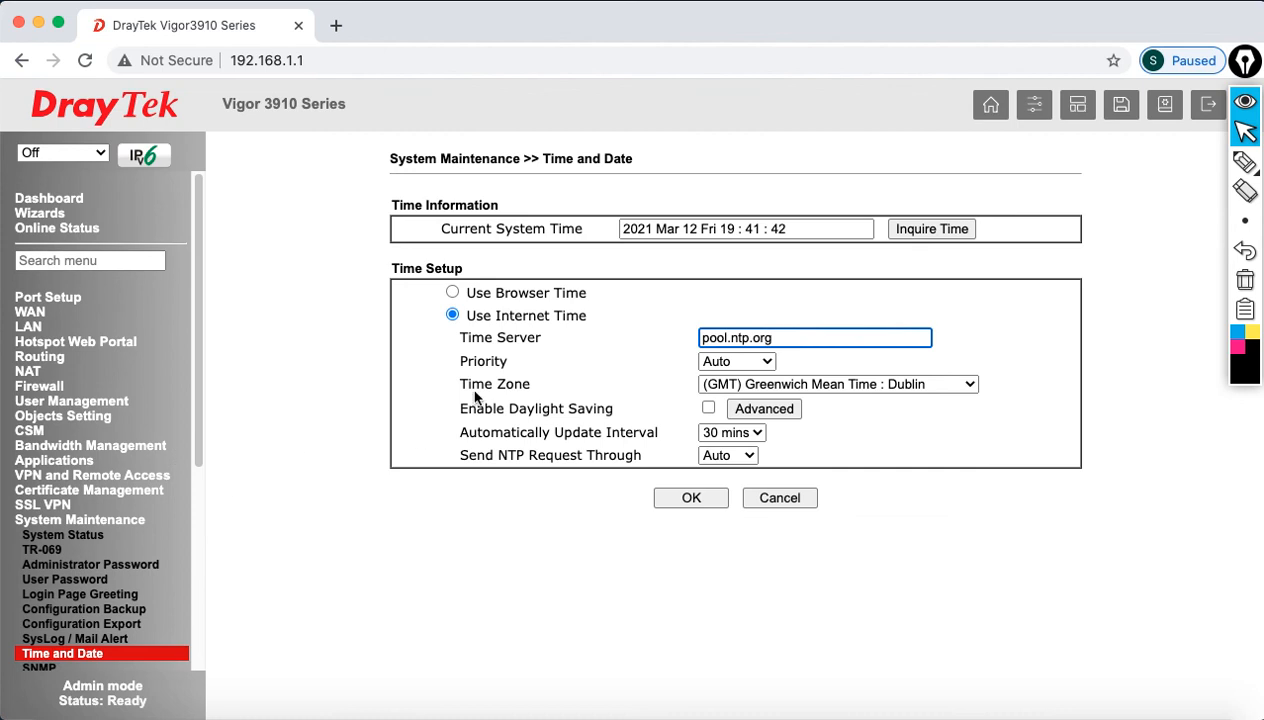
Step: Set the time zone to GMT+04:00 Abu Dhabi, Muscat and save the Internet time settings
drag(463, 385, 548, 379)
click(750, 388)
scroll(801, 592, down, 2)
scroll(813, 600, down, 9)
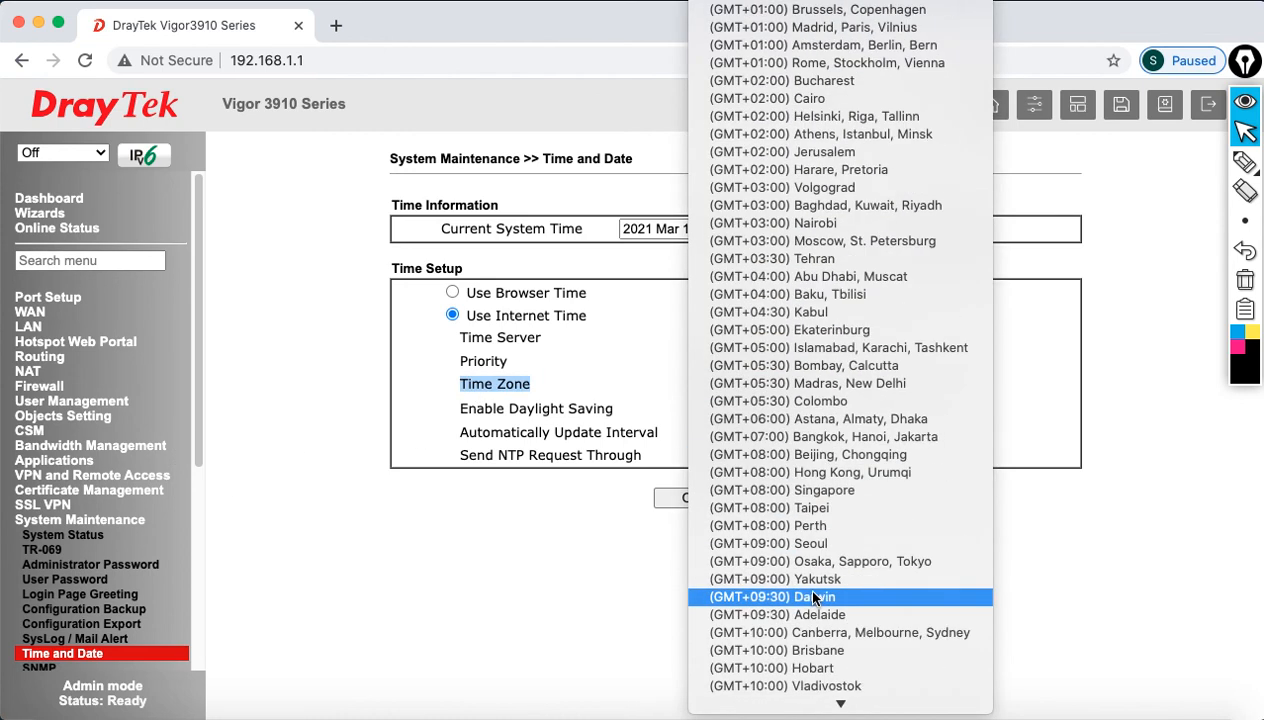
click(835, 277)
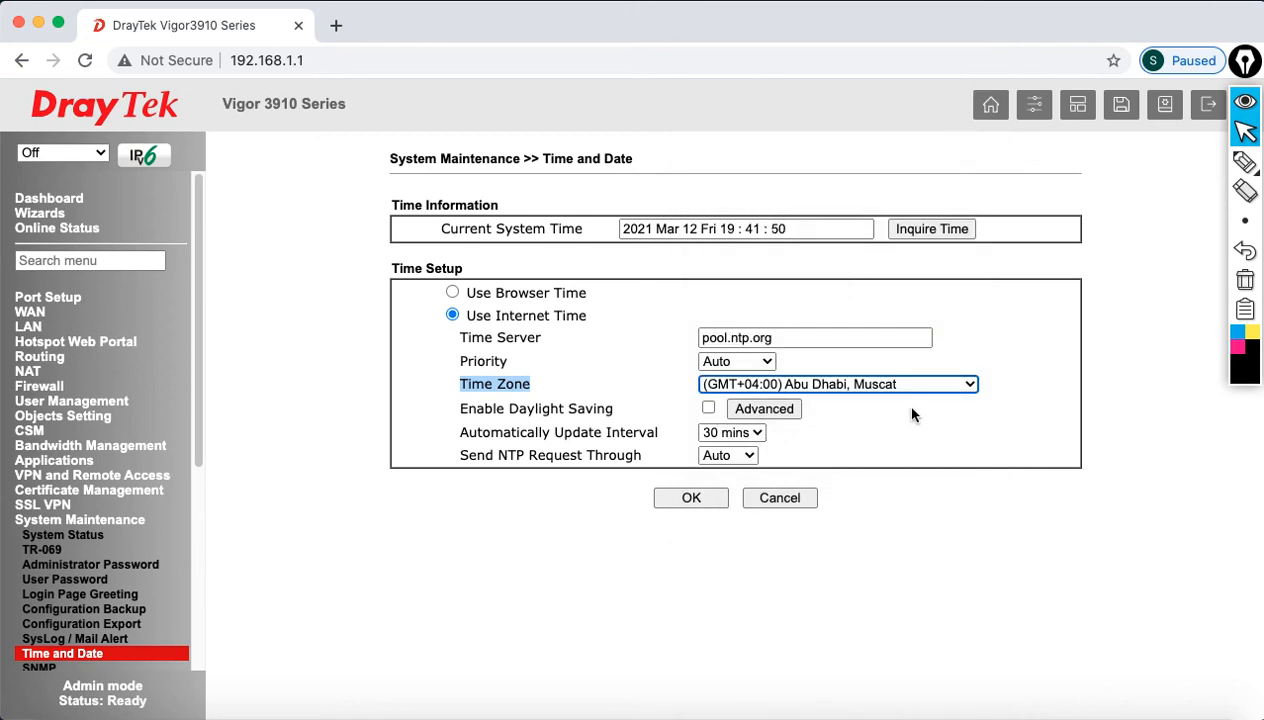
click(707, 503)
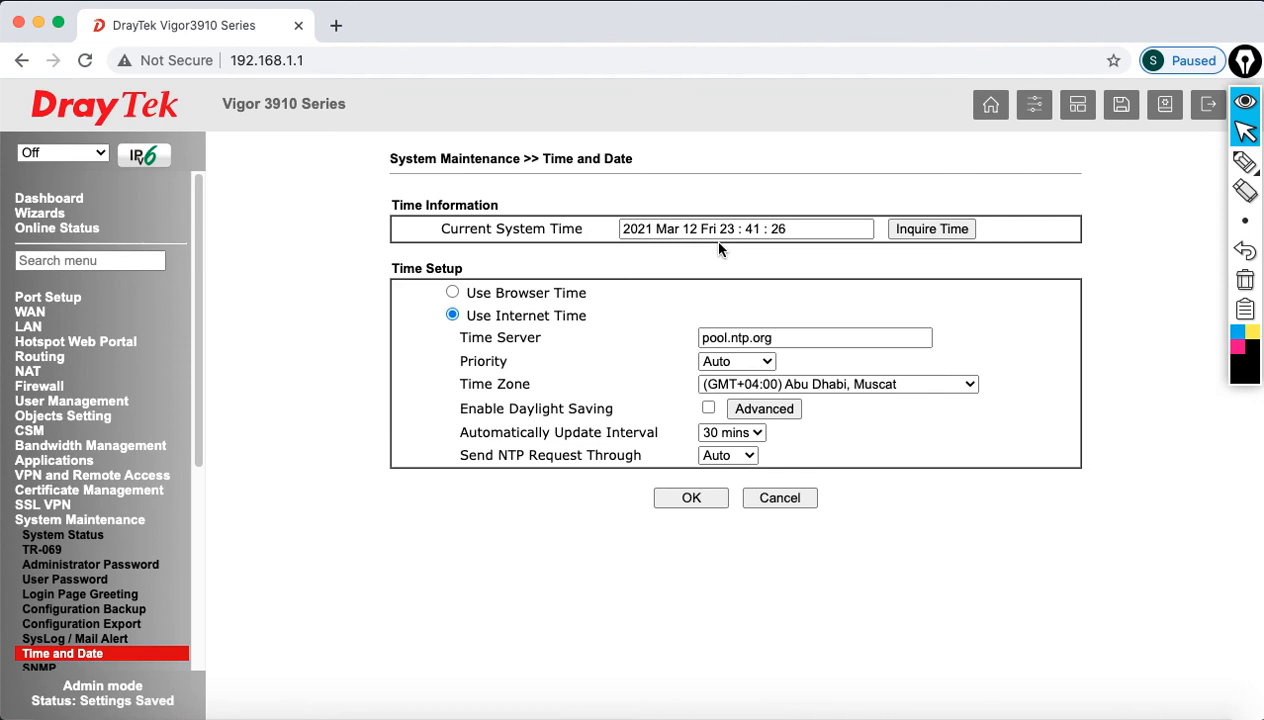
click(692, 494)
Step: Confirm the Dashboard's current time shows Fri Mar 12 2021, then bring up slide 26
click(36, 203)
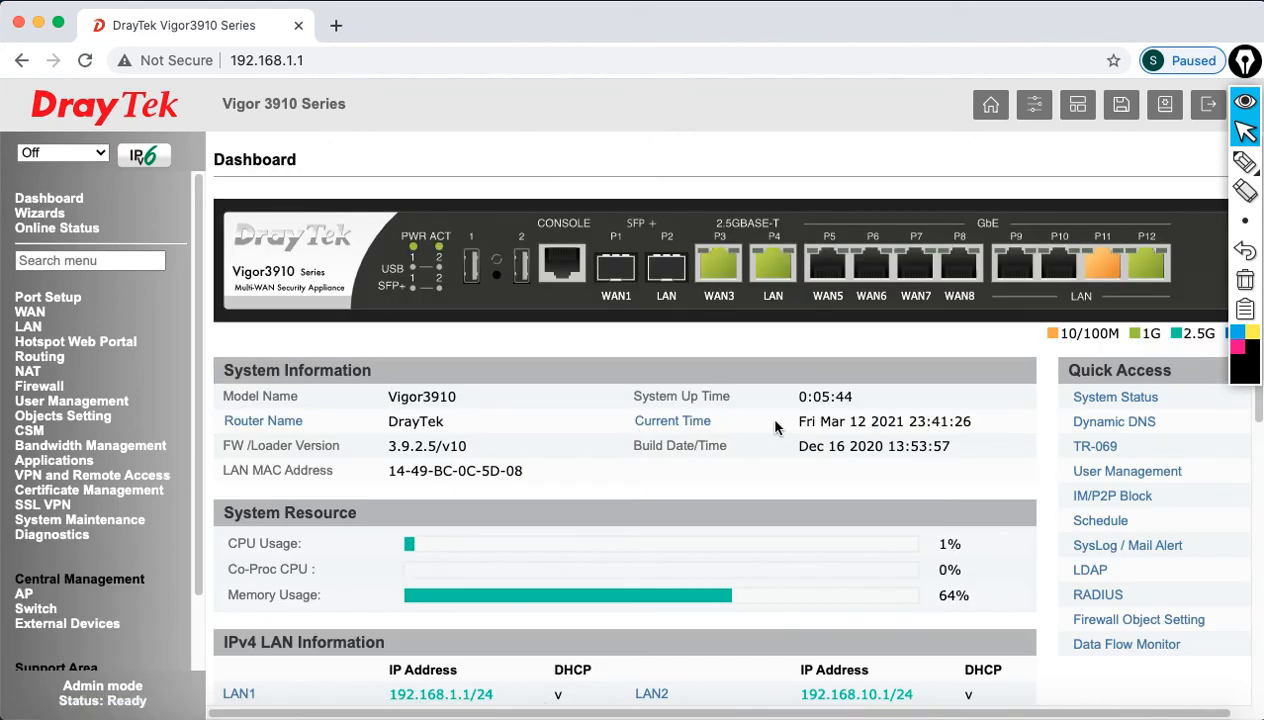
drag(790, 425, 978, 455)
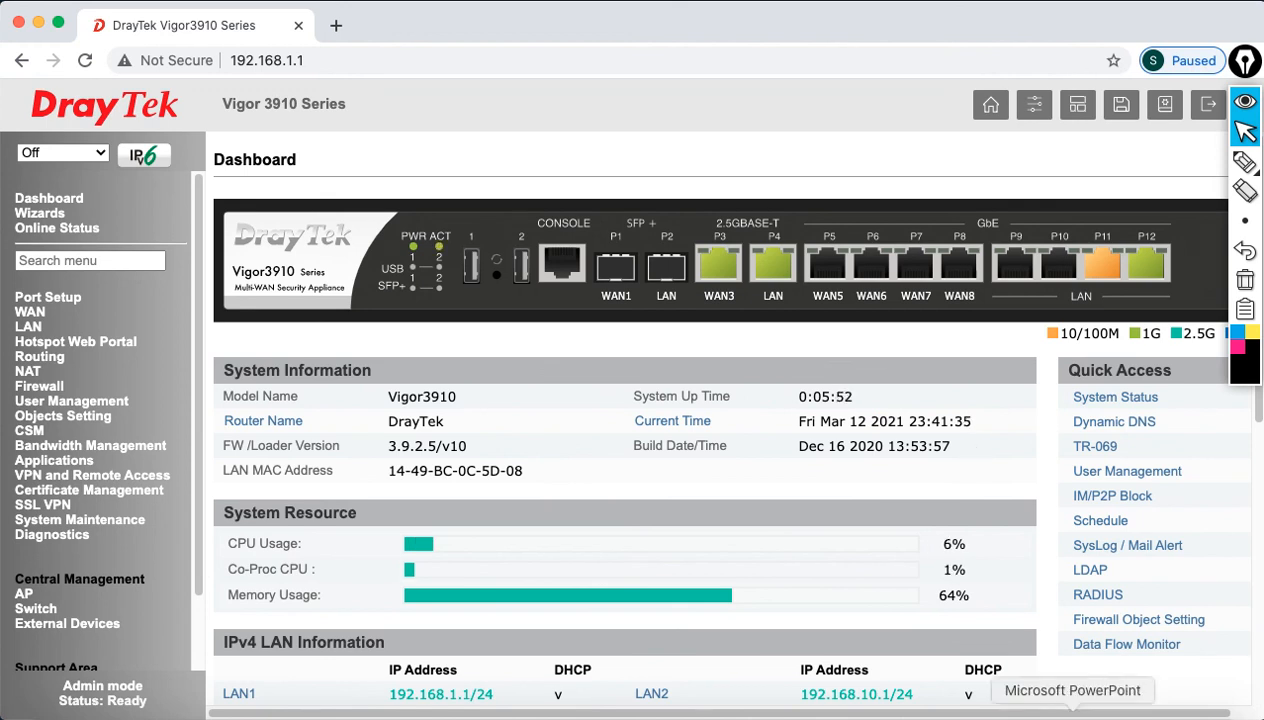
click(1150, 712)
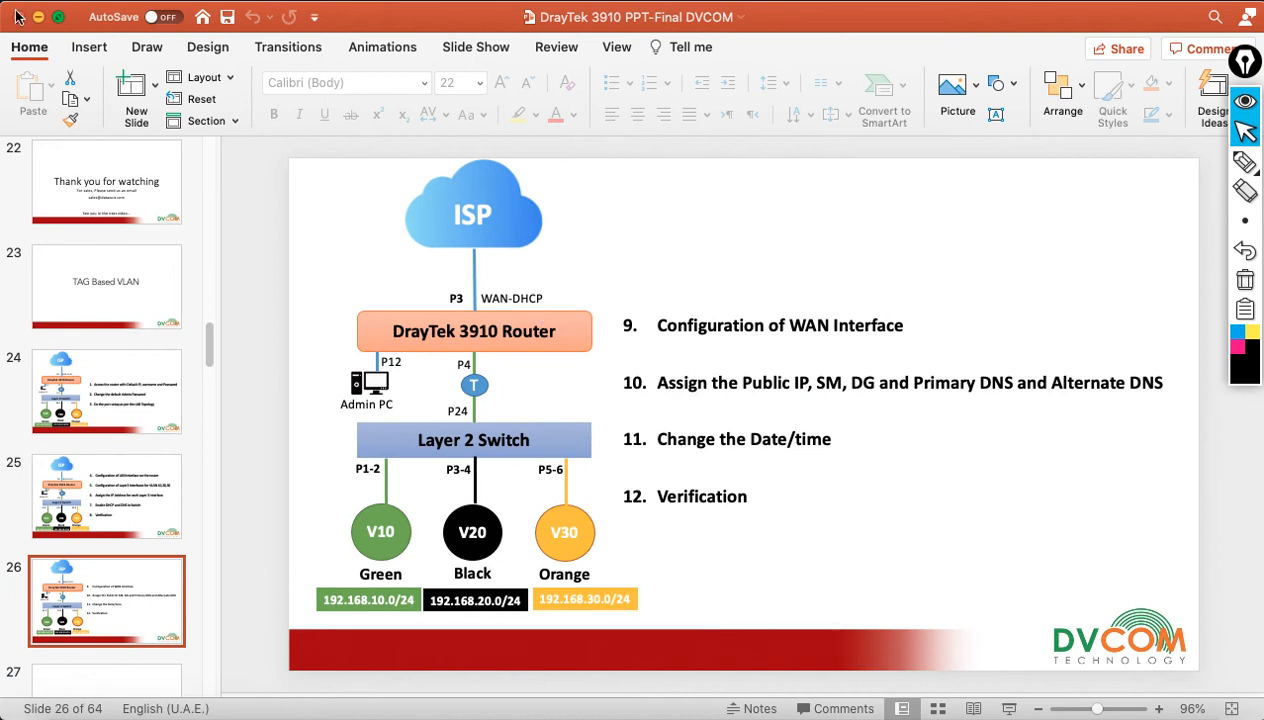
click(39, 17)
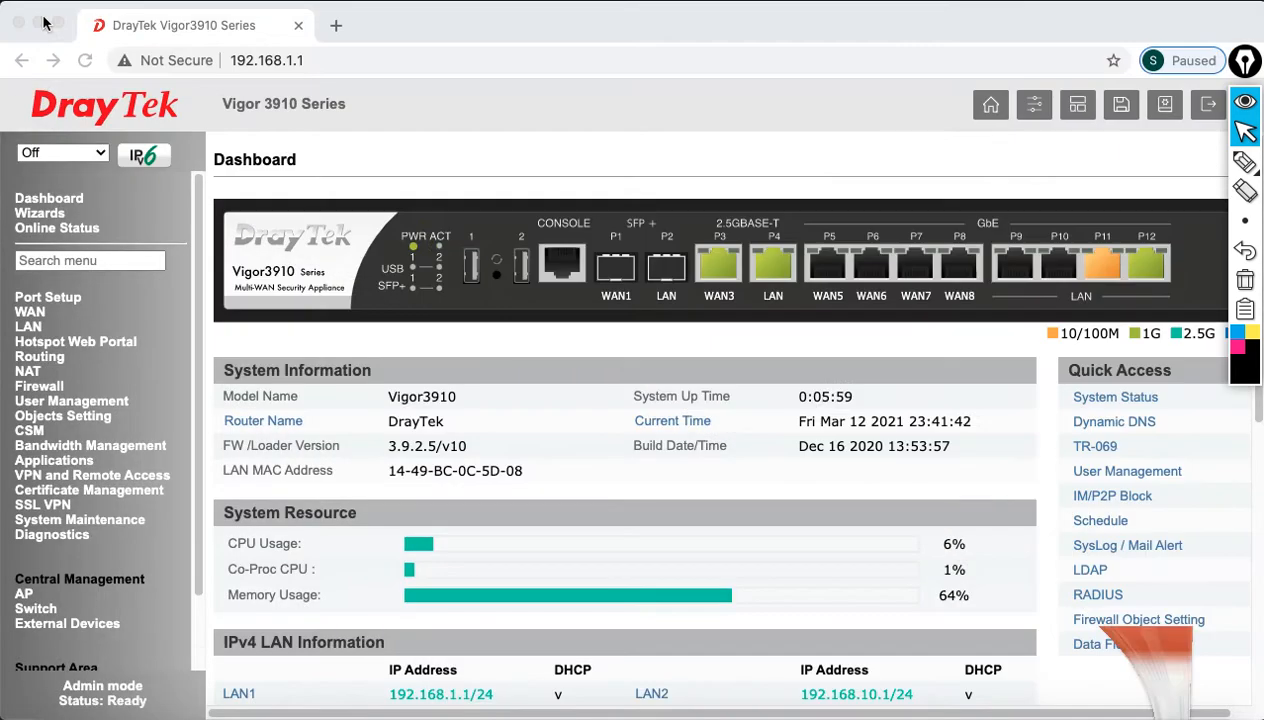
Step: Inspect the routing table's WAN3 default route and directly connected 192.168.10.0 VLAN subnets
click(55, 537)
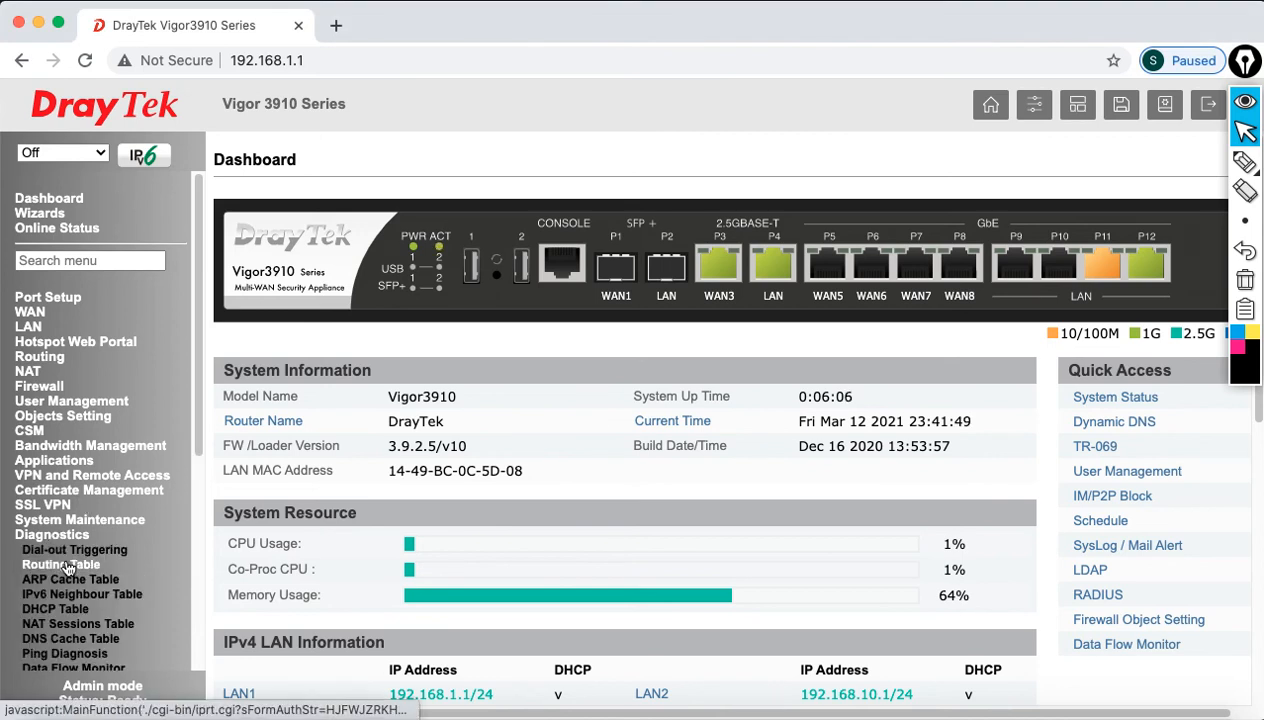
click(58, 566)
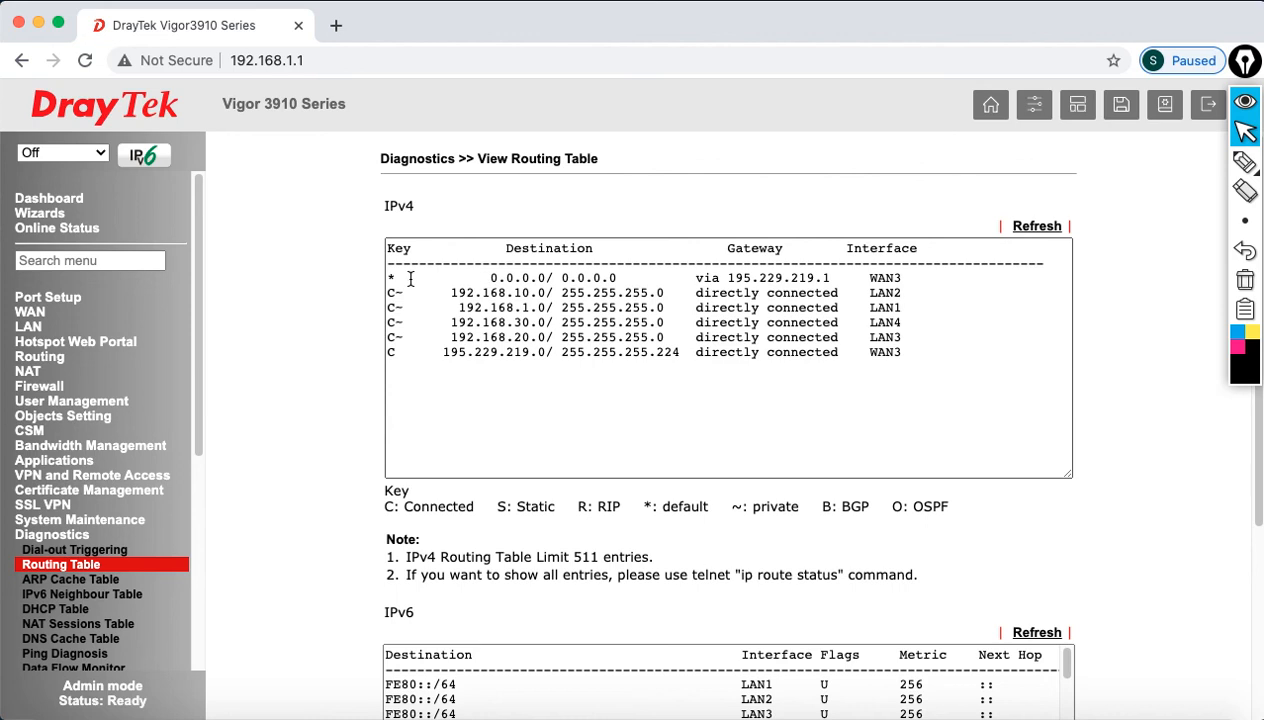
drag(387, 277, 915, 278)
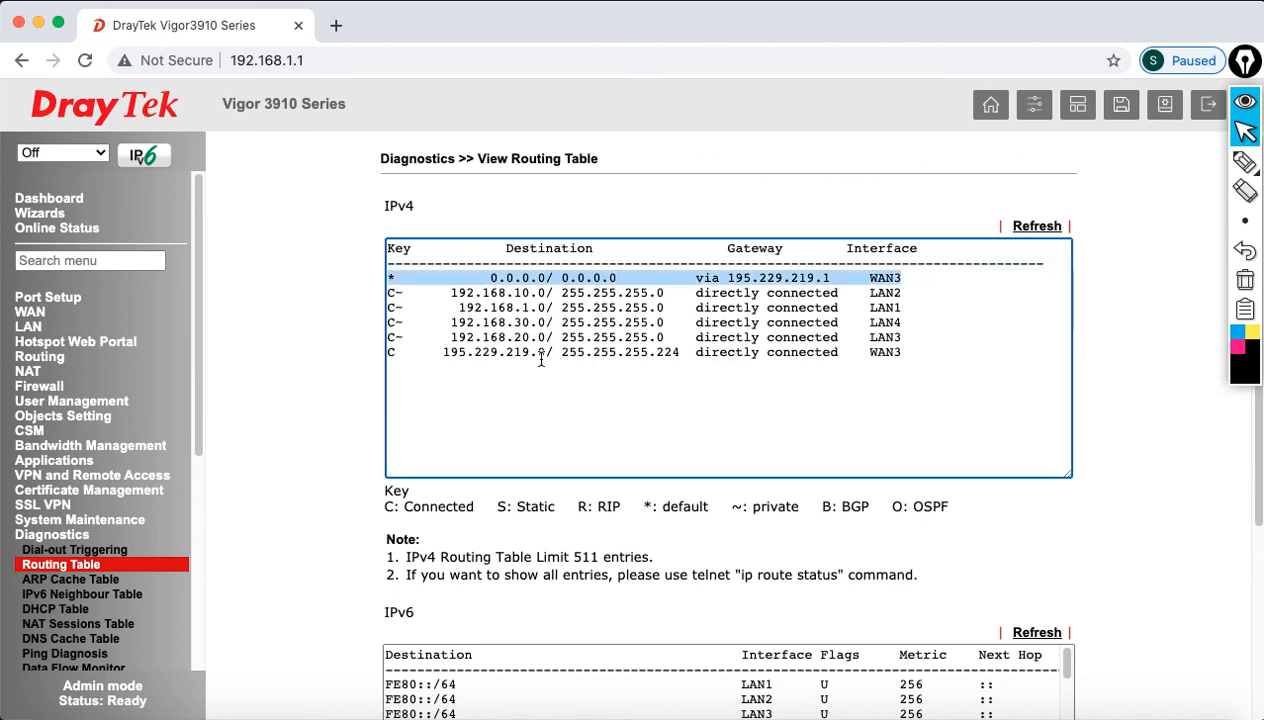
drag(408, 354, 668, 364)
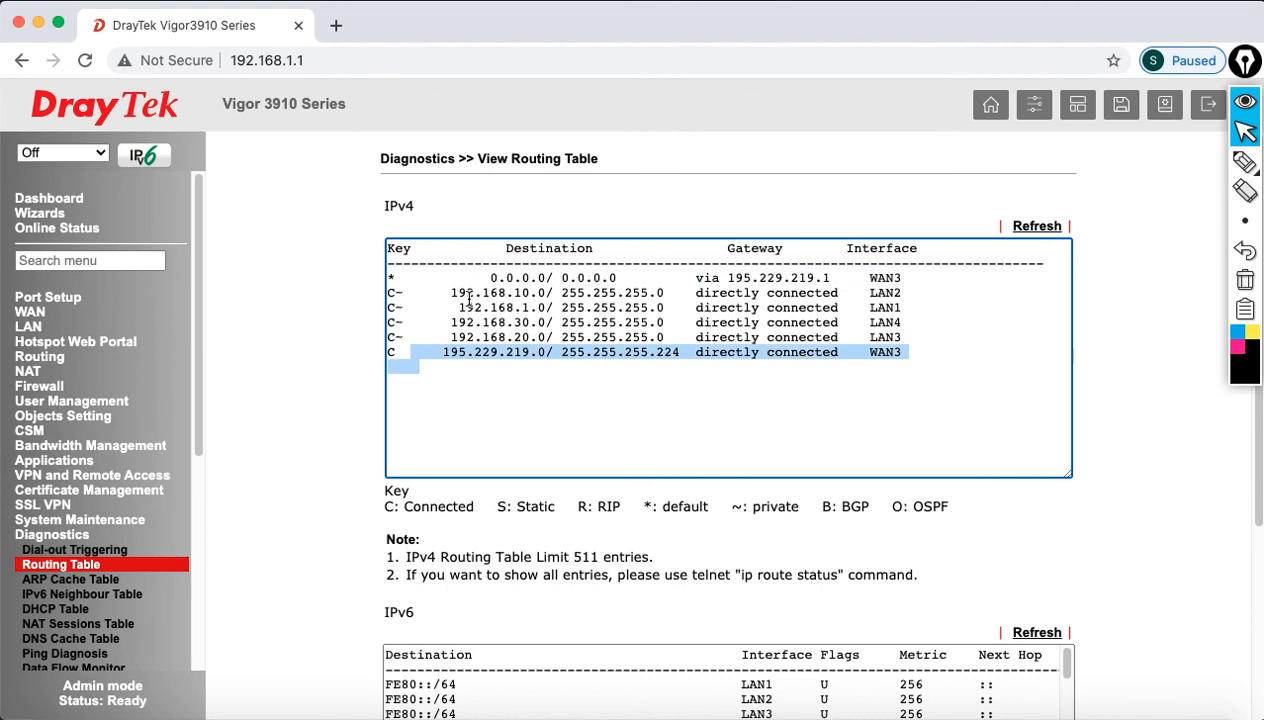
drag(466, 292, 600, 337)
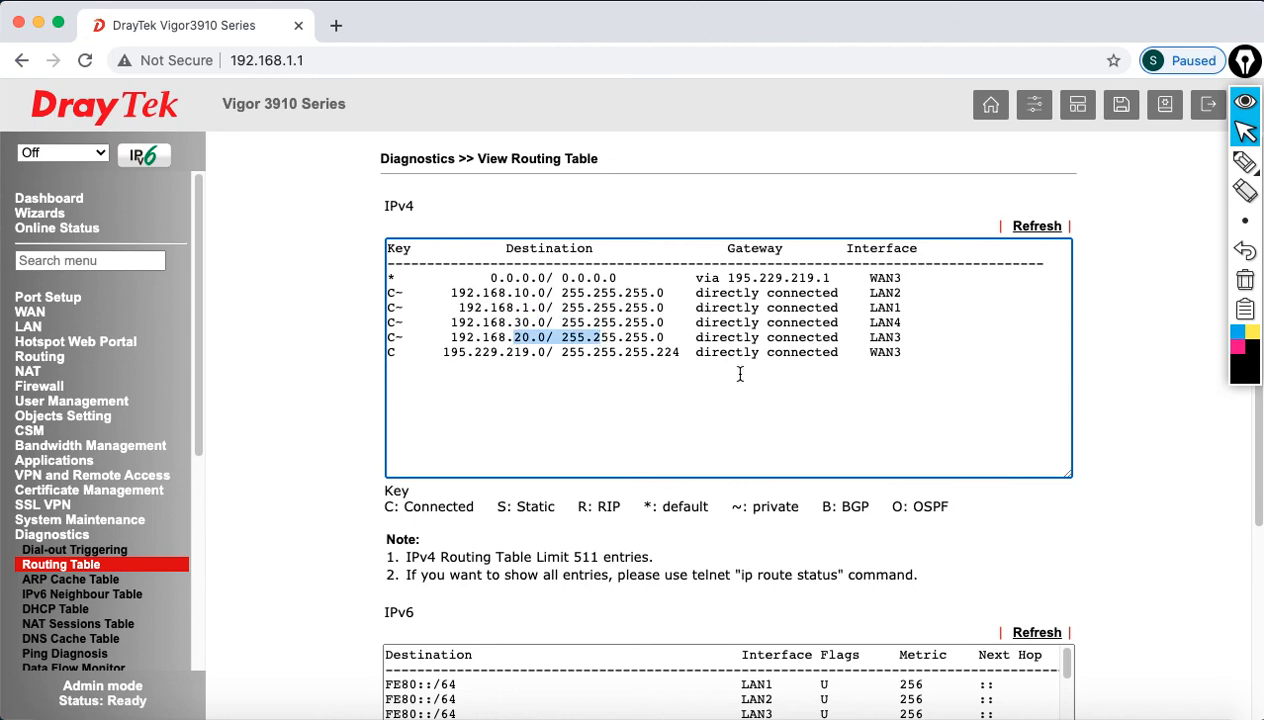
drag(198, 342, 198, 388)
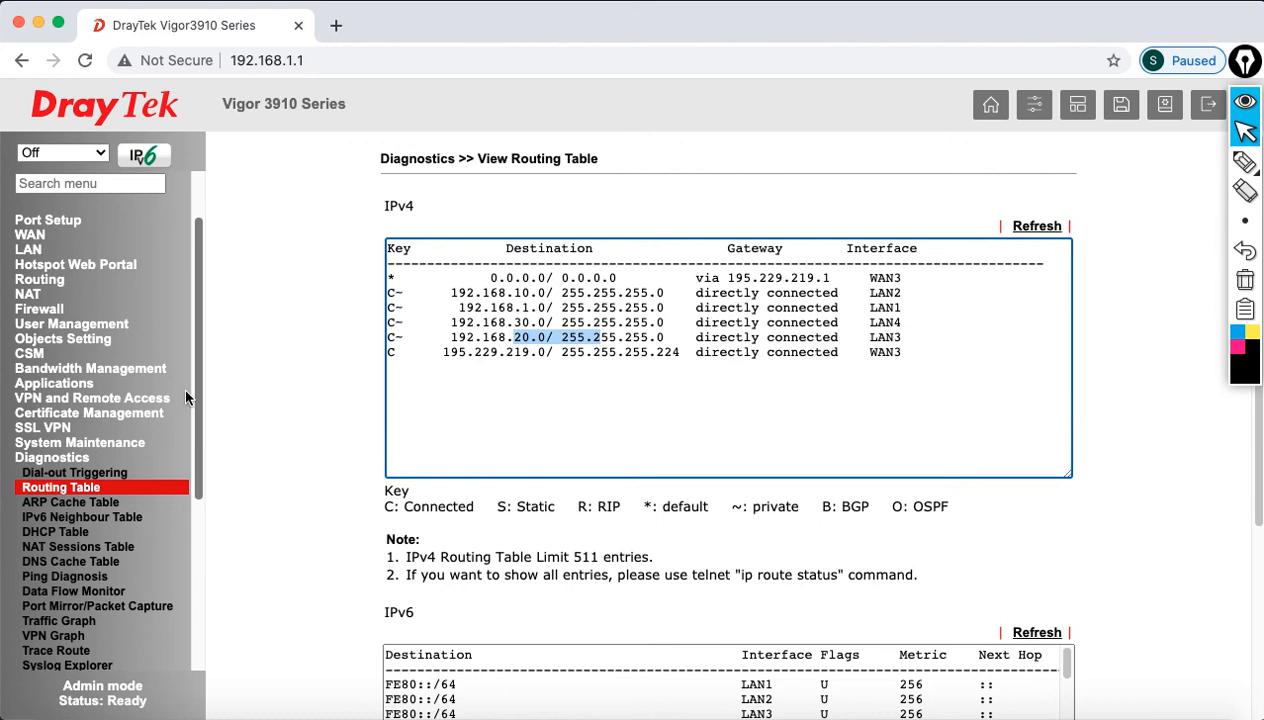
click(90, 576)
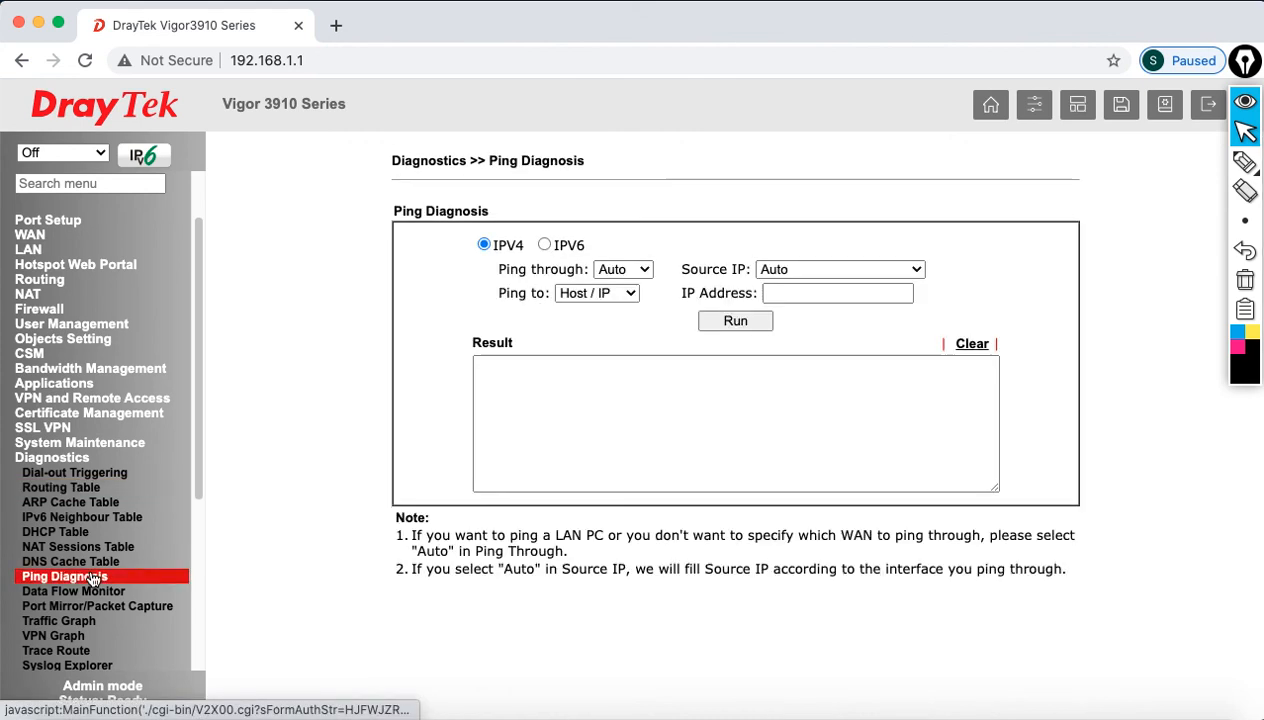
Step: Ping 4.2.2.2 via WAN3, confirm 5 of 5 replies with 0% loss, then log out
click(868, 293)
click(868, 293)
click(866, 338)
click(735, 320)
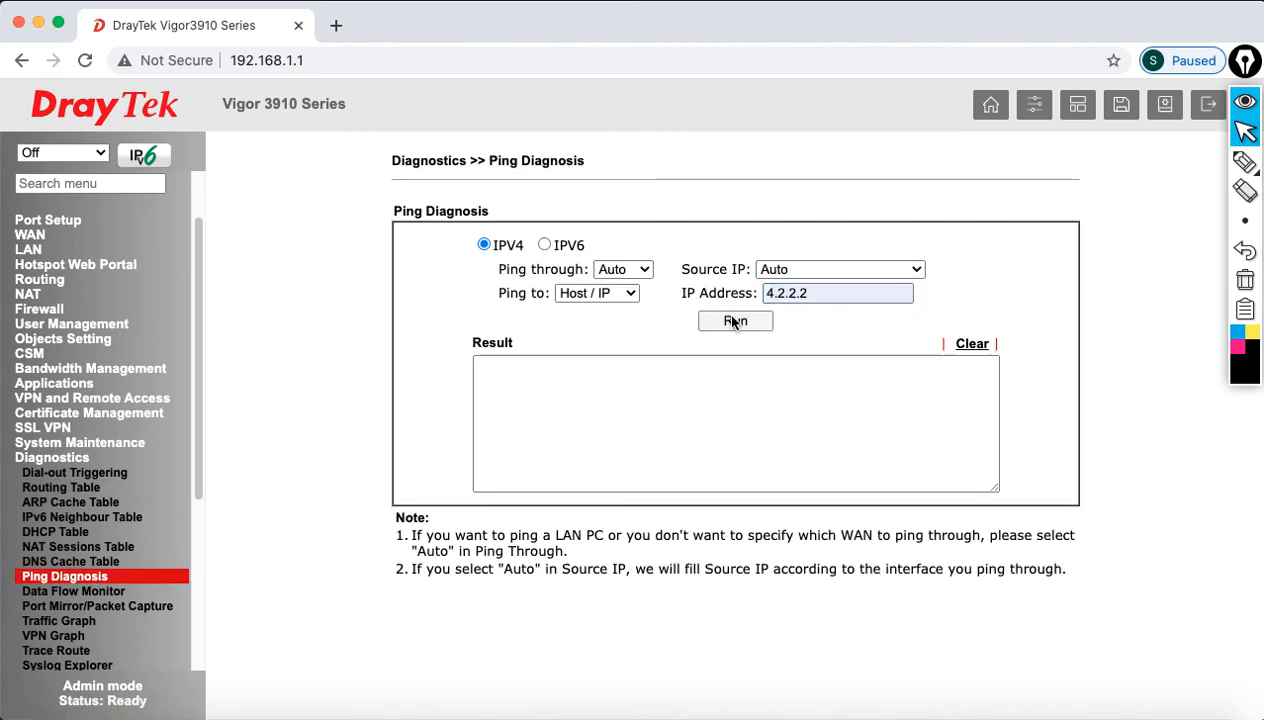
click(805, 173)
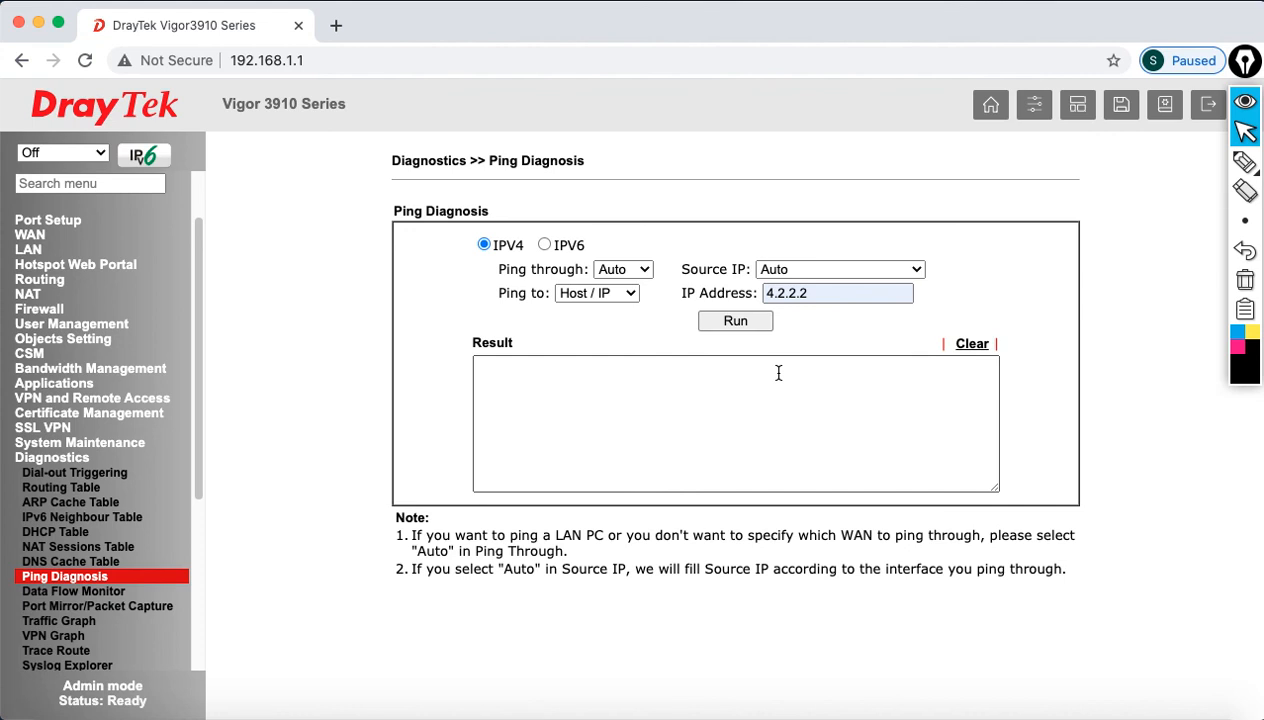
drag(906, 460, 540, 343)
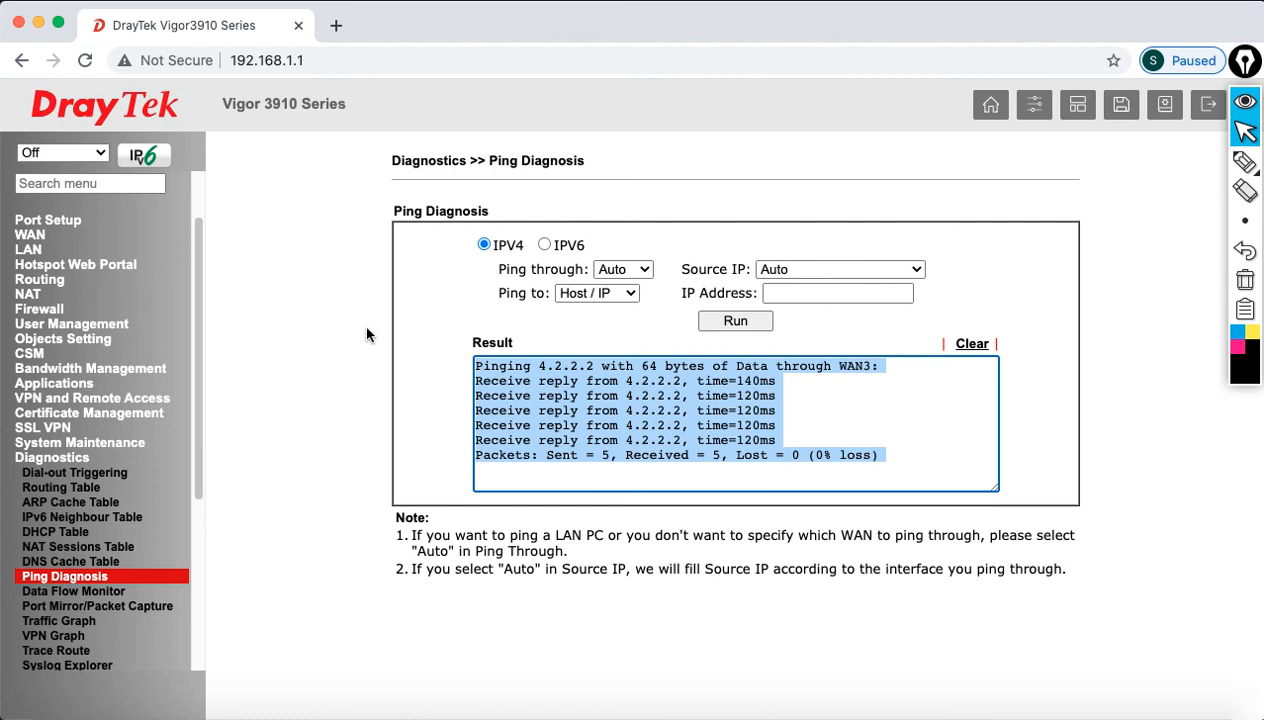
click(1200, 104)
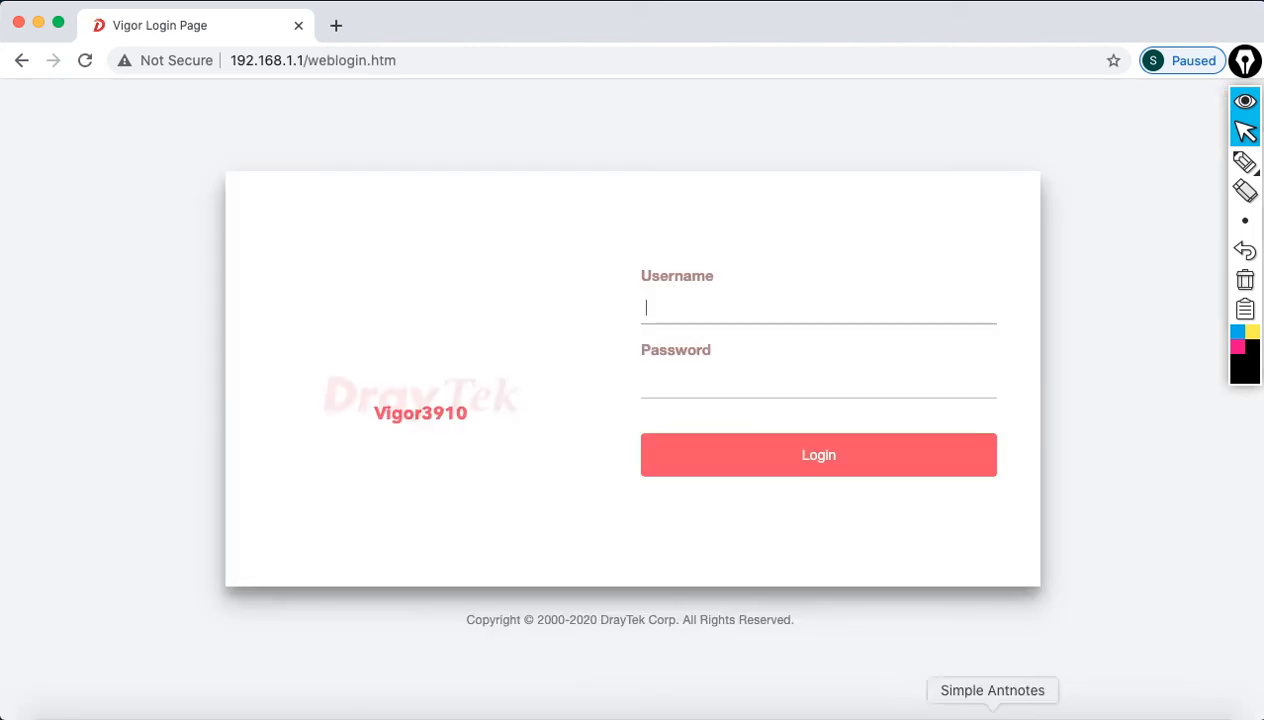
Step: Briefly show the presentation, then view the Mac's Network preferences: Ethernet at 192.168.1.10
click(1073, 714)
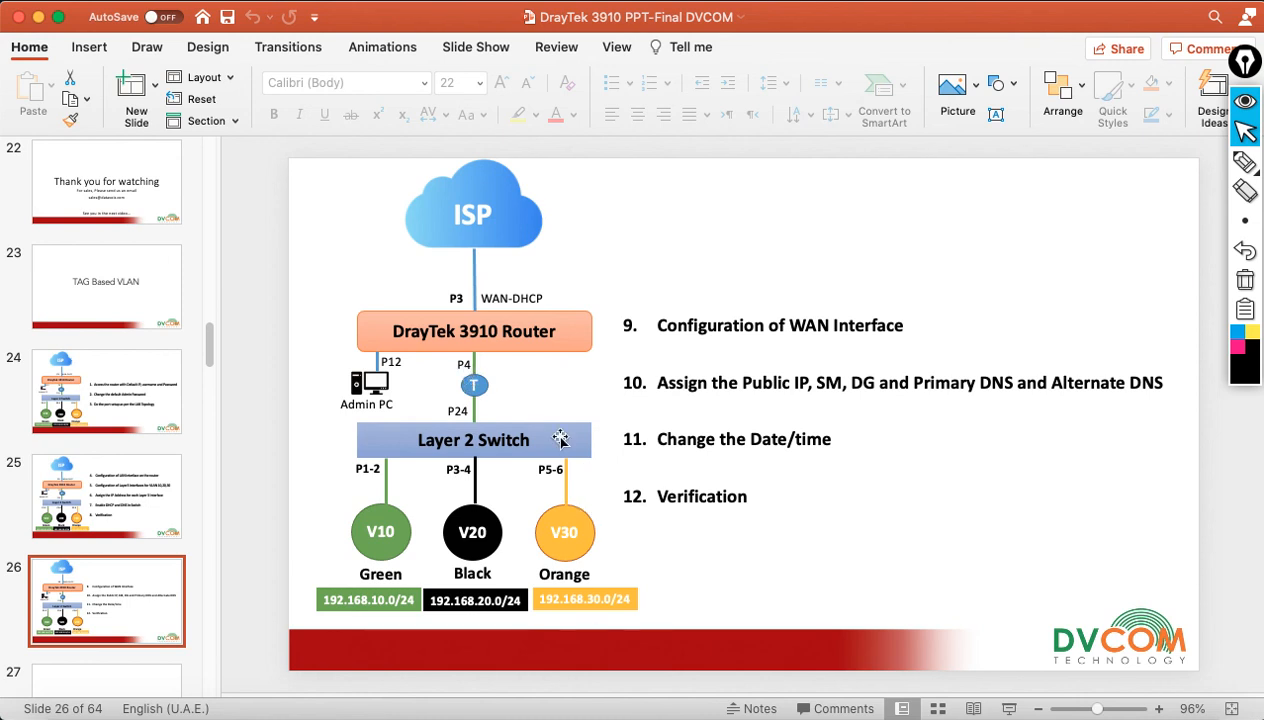
click(37, 18)
click(20, 0)
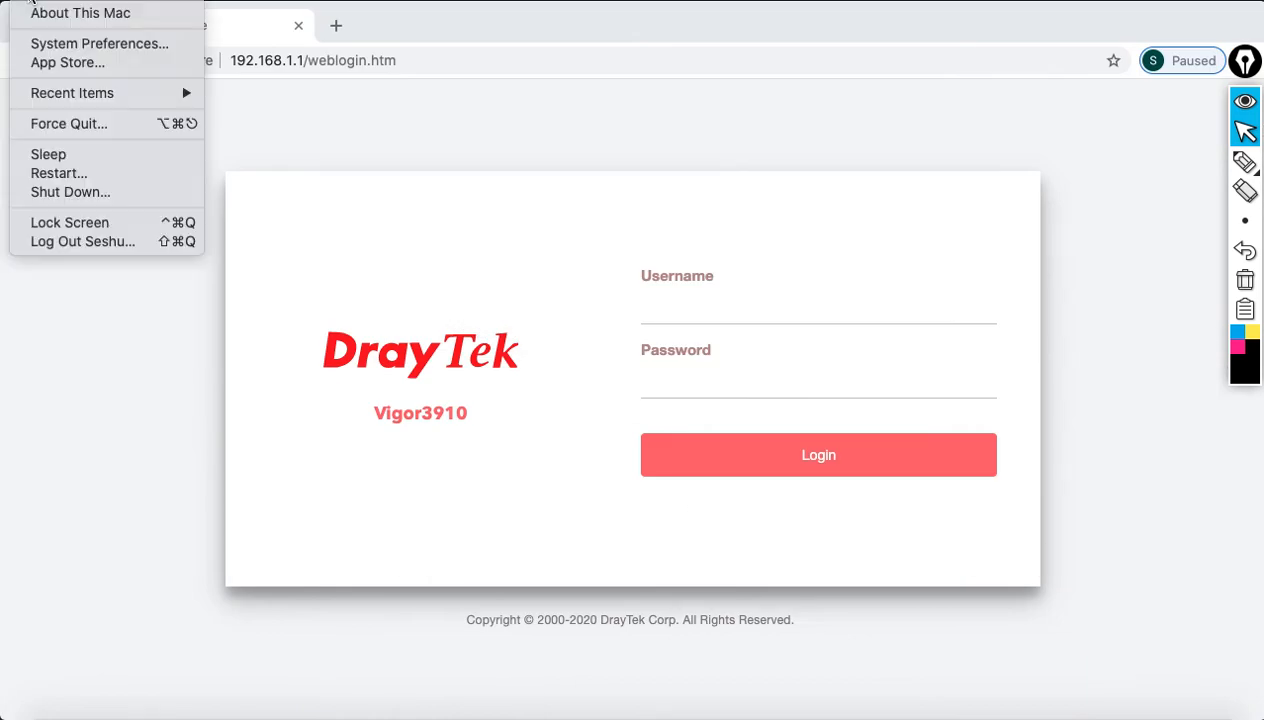
click(57, 42)
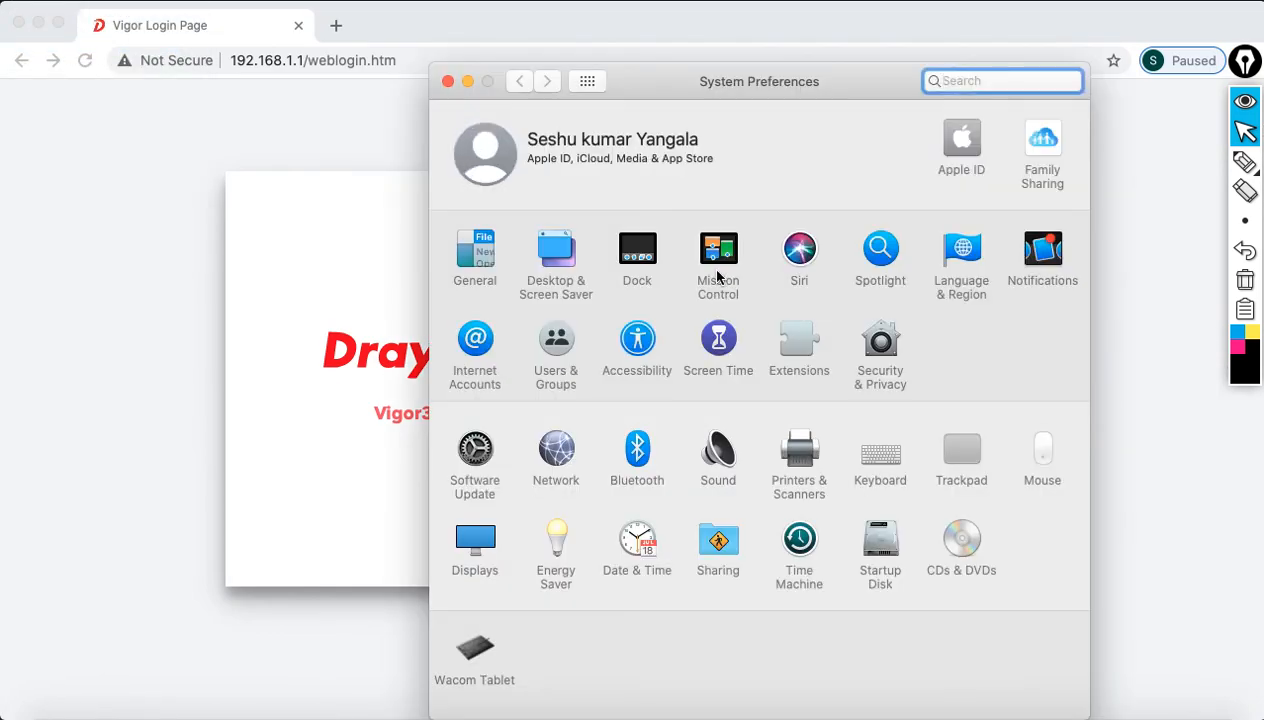
click(549, 450)
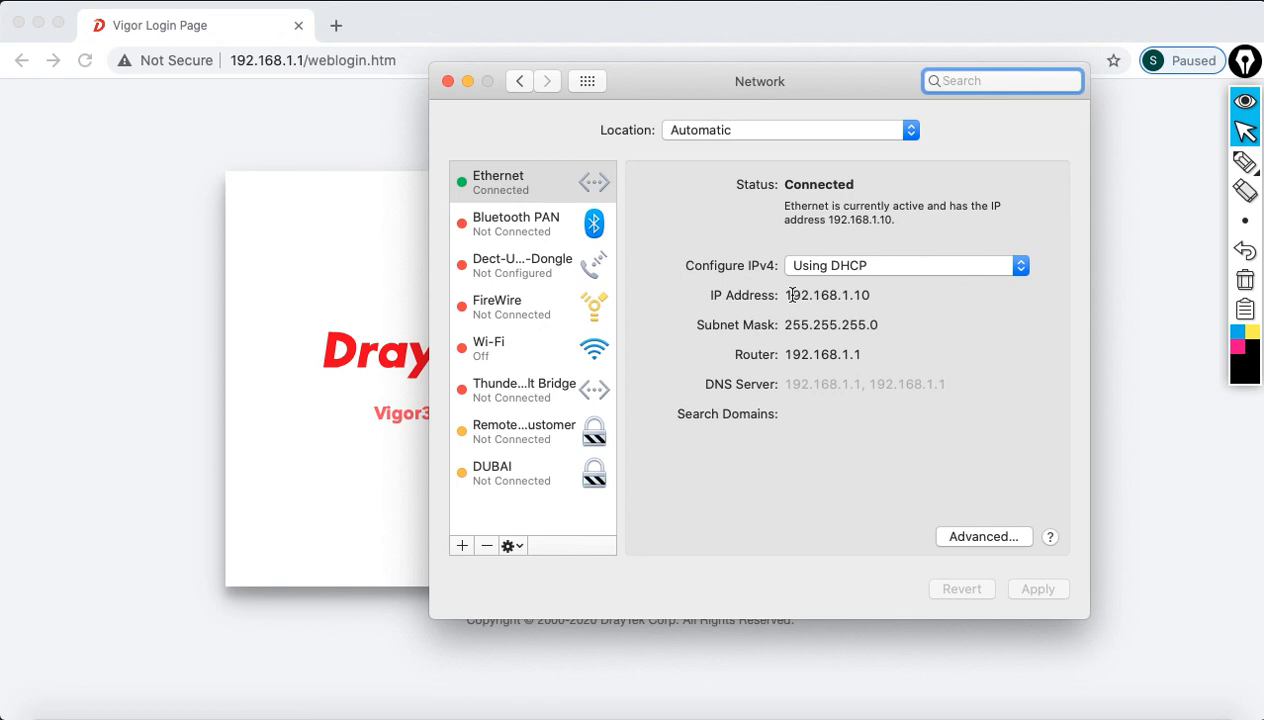
Step: Confirm the Mac's Ethernet changed to 192.168.10.11 with router 192.168.10.1, then close Network preferences
drag(792, 296, 900, 298)
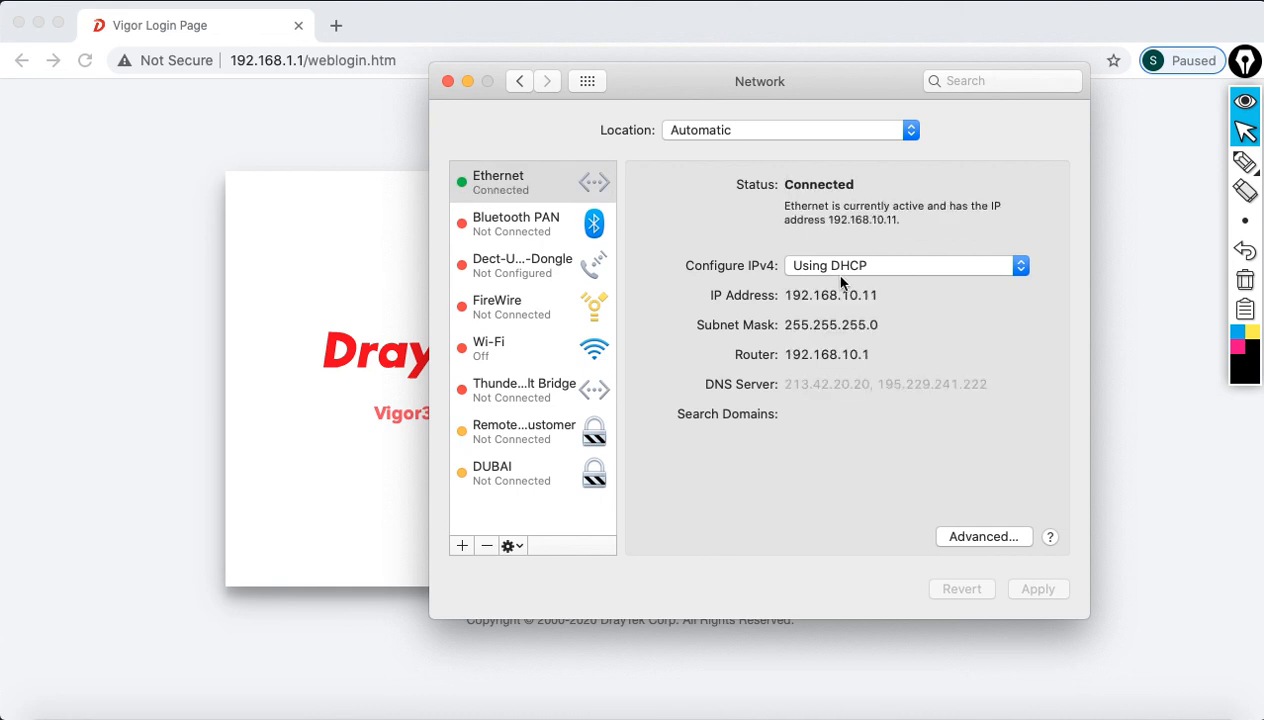
drag(796, 296, 876, 289)
click(447, 81)
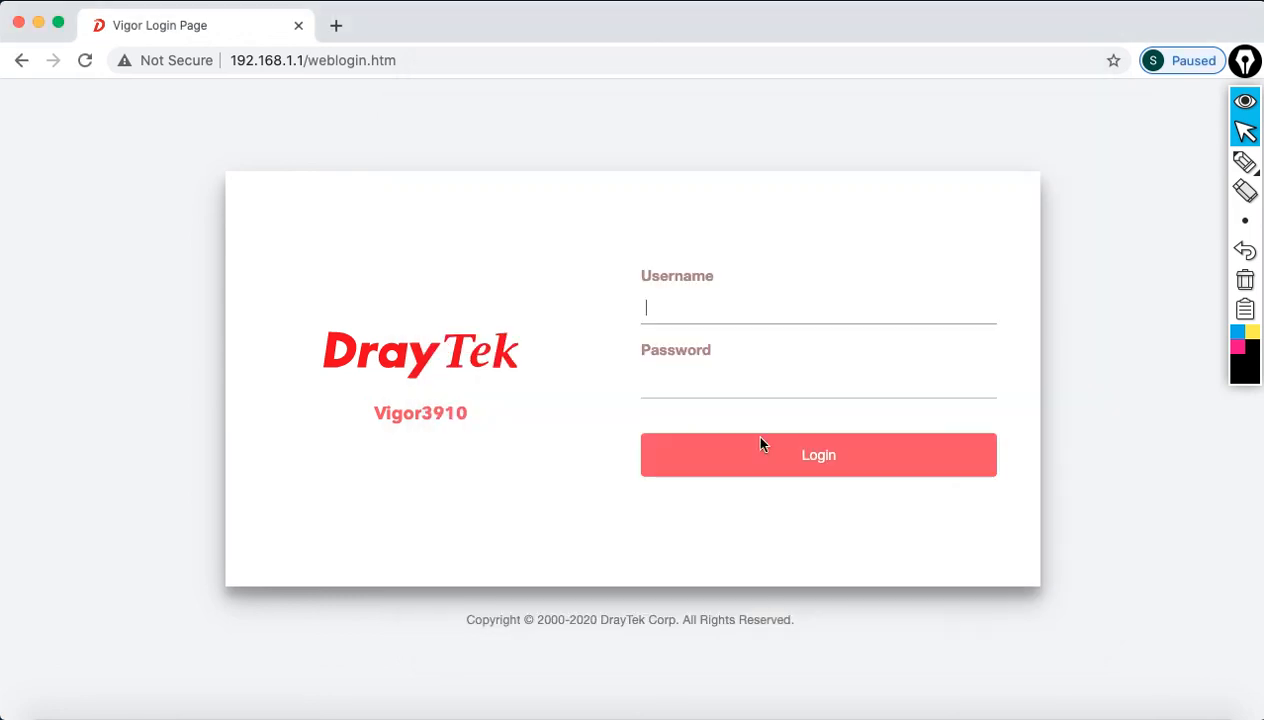
Step: In Terminal, stop the old ping and ping 192.168.10.1 and 4.2.2.2, both with 0% loss
click(932, 708)
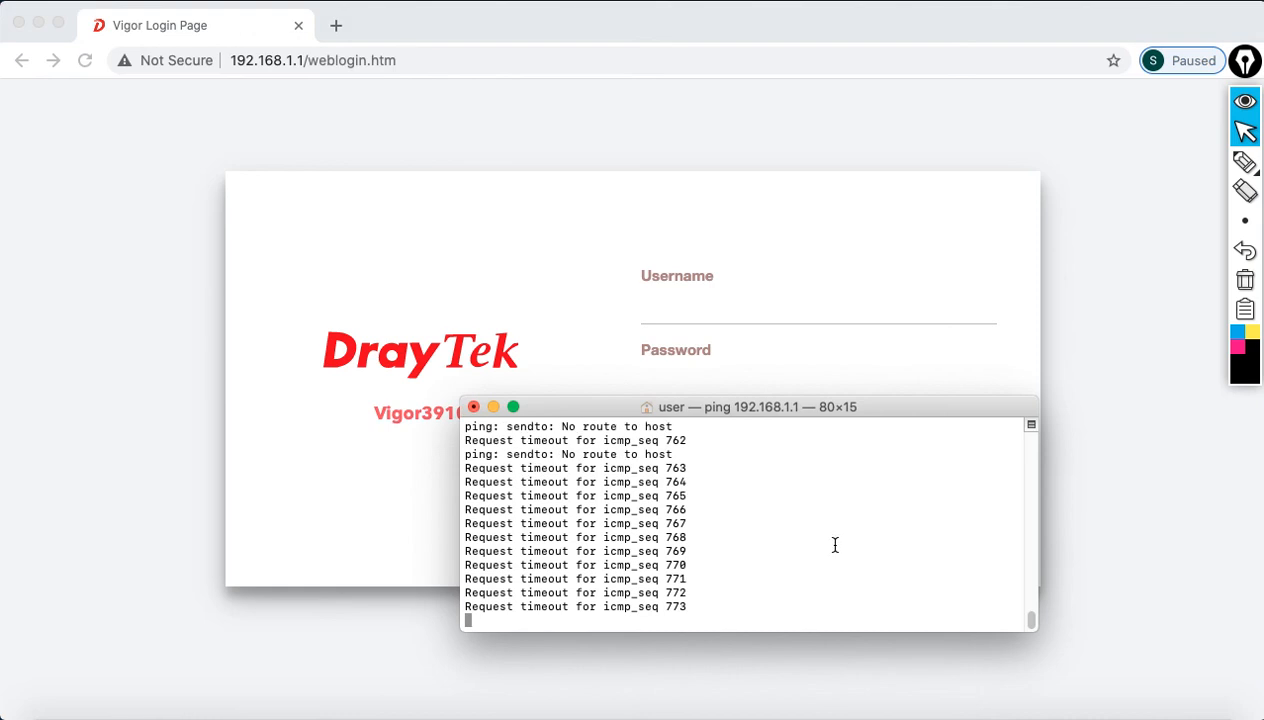
key(ctrl+c)
text(pi)
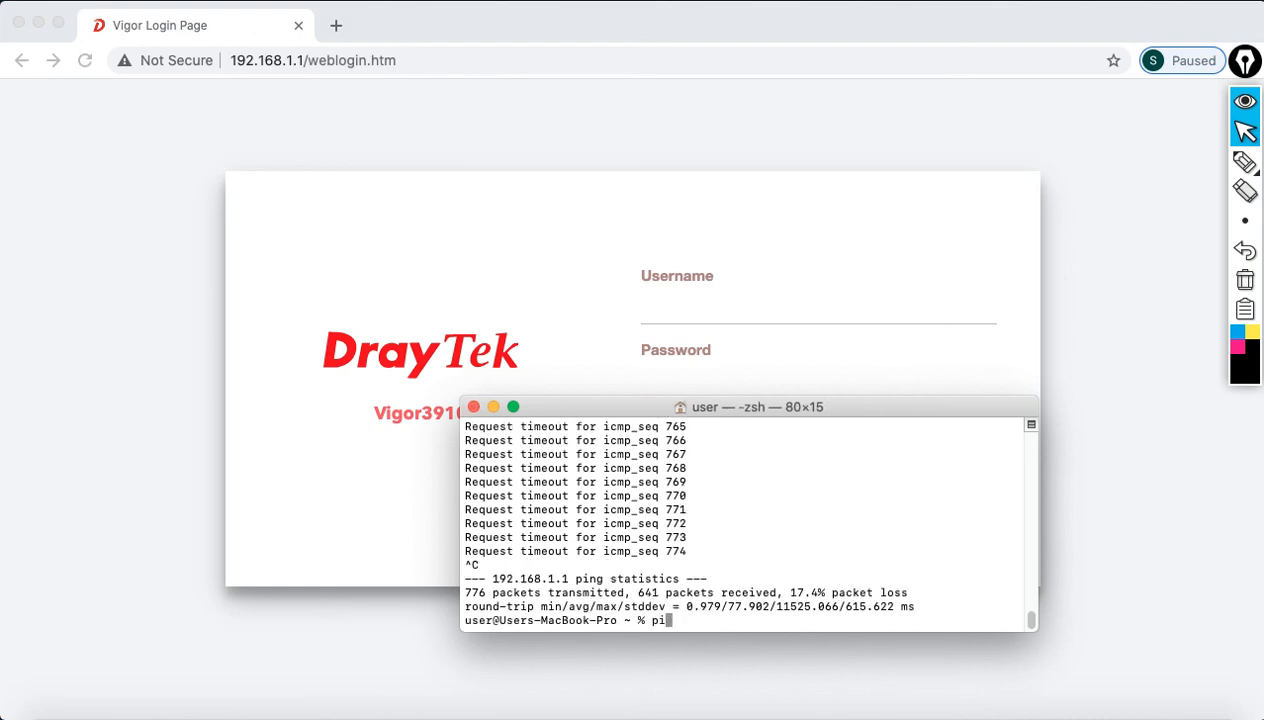
text(ng 192.168.10.1)
key(Return)
key(ctrl+c)
text(ping 4.2.2.2)
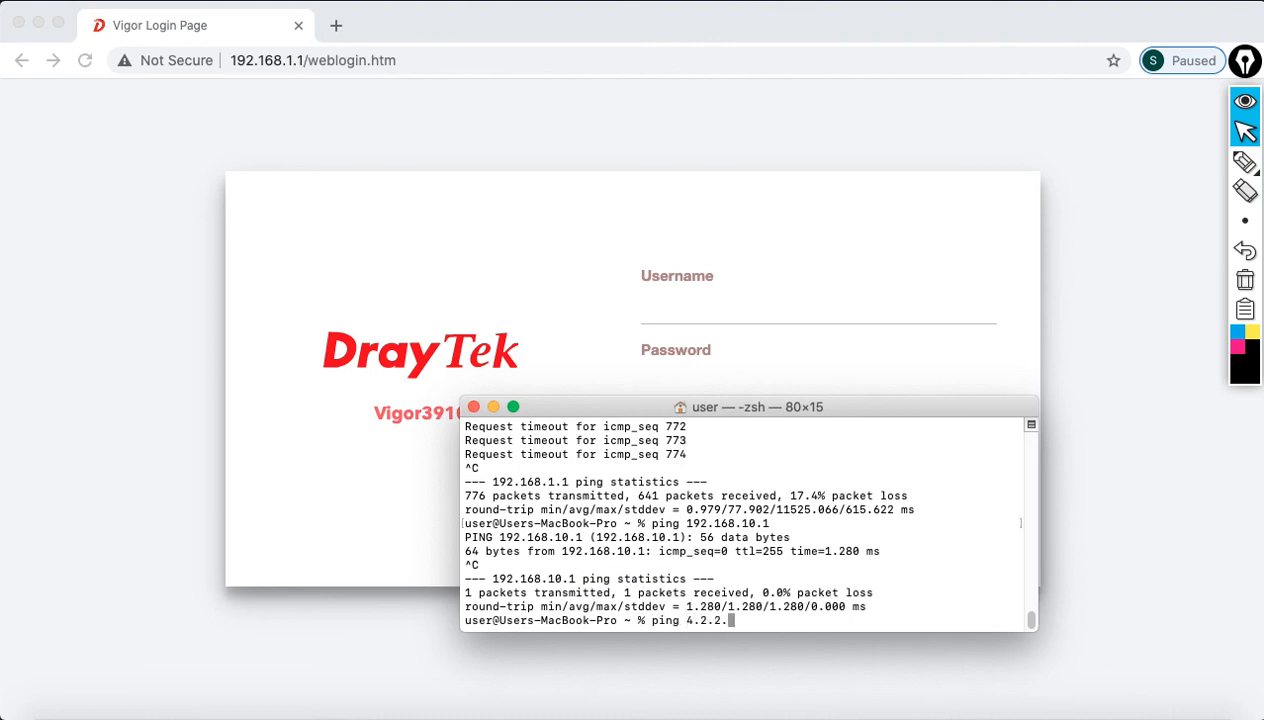
key(Return)
key(ctrl+c)
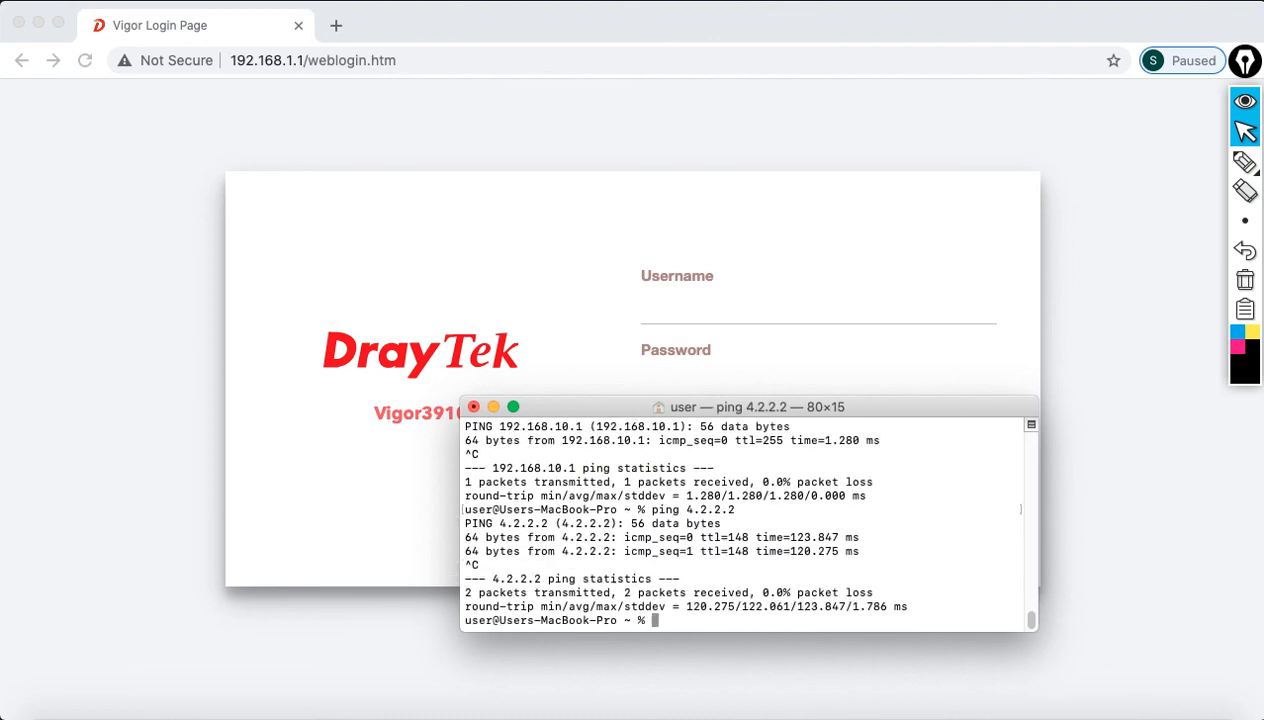
click(338, 32)
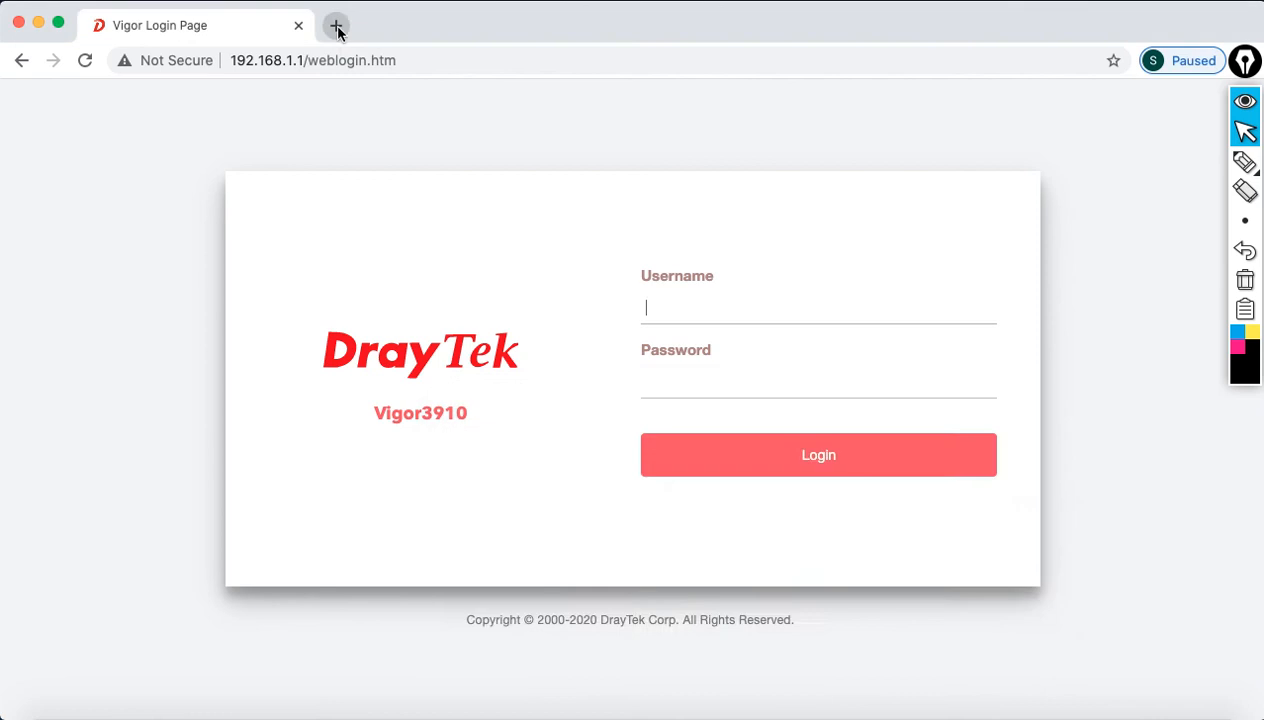
Step: Load draytek.com's All Routers page in a new tab, then return to the Vigor login tab
click(337, 27)
text(www.dr)
key(Return)
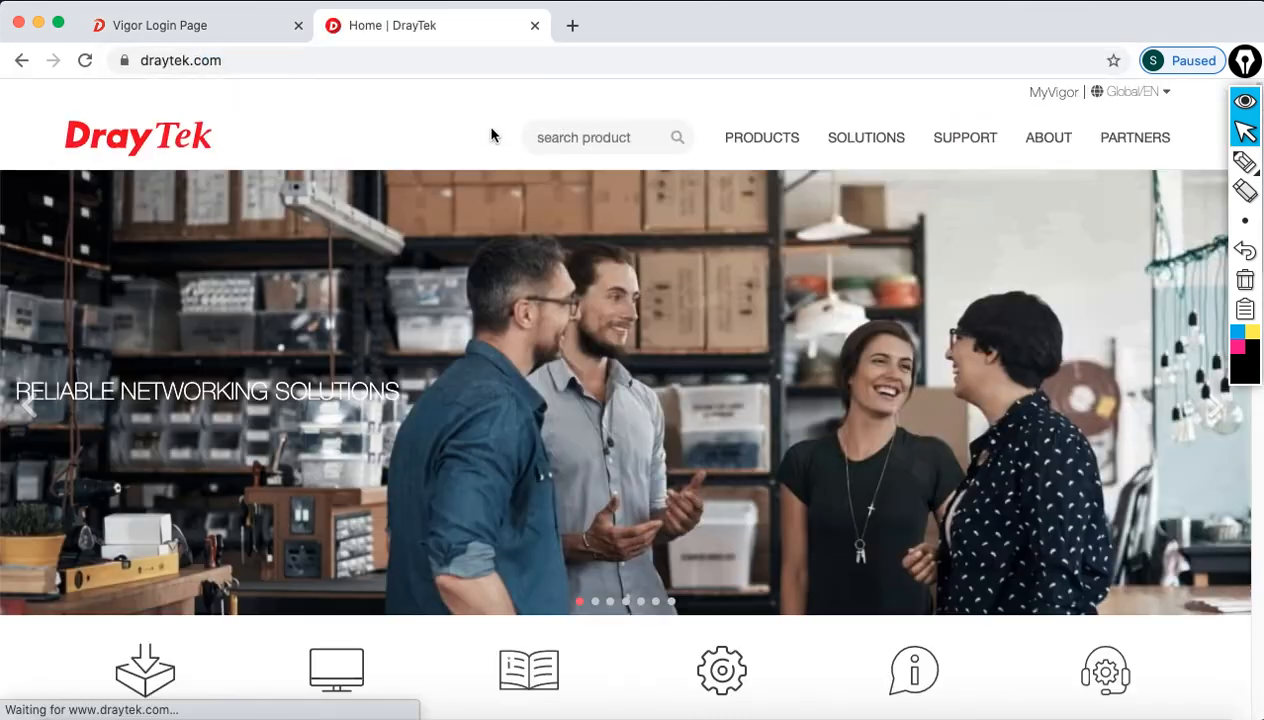
mouse_move(760, 140)
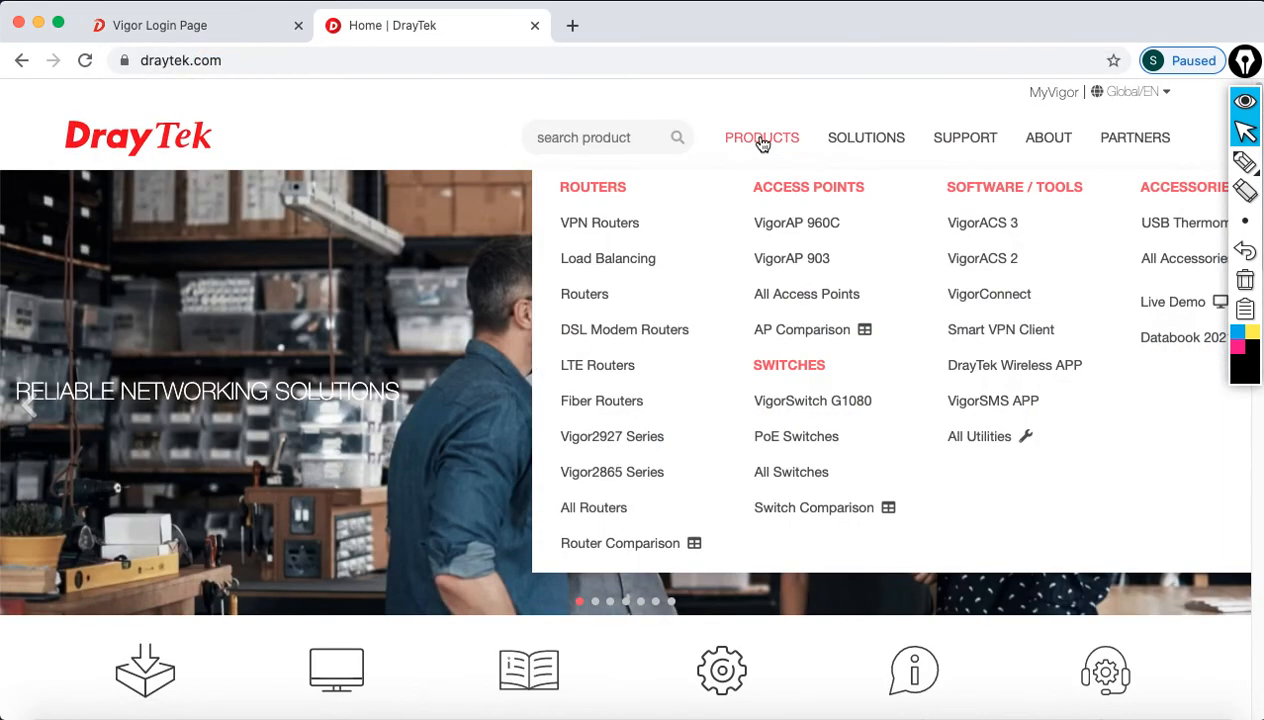
click(604, 514)
scroll(601, 446, down, 15)
scroll(553, 461, up, 10)
scroll(552, 461, up, 10)
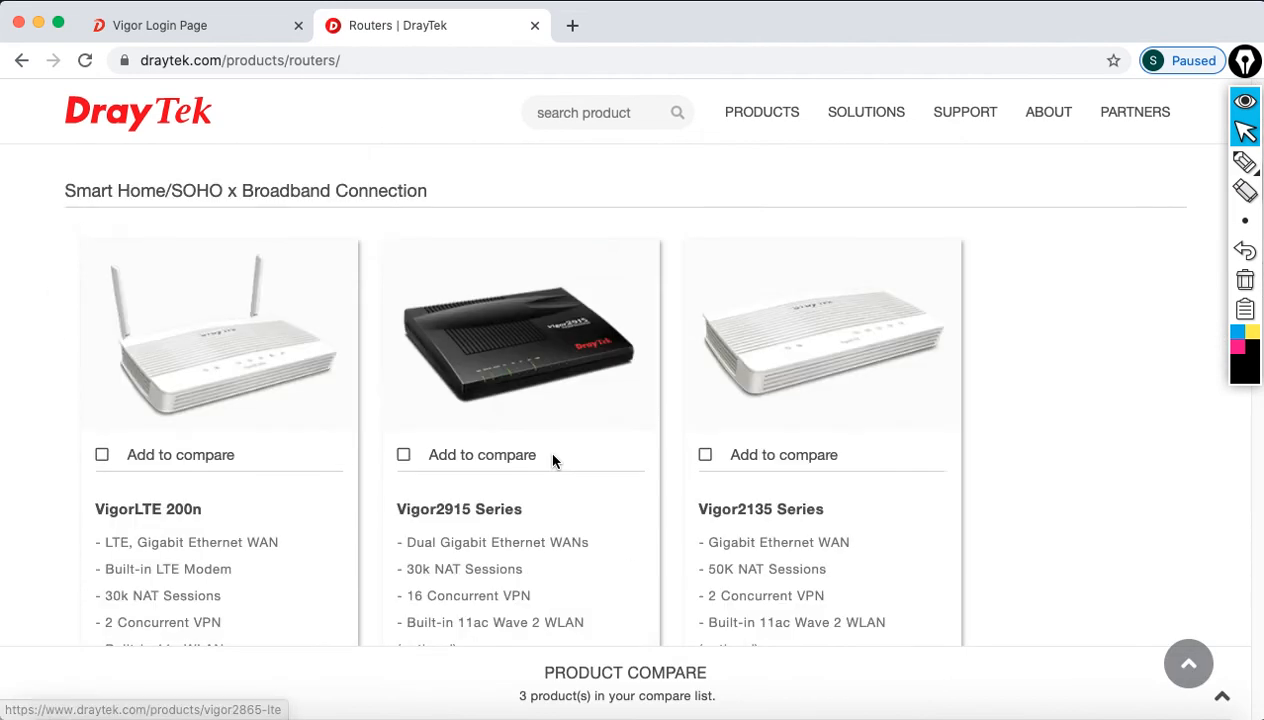
click(148, 31)
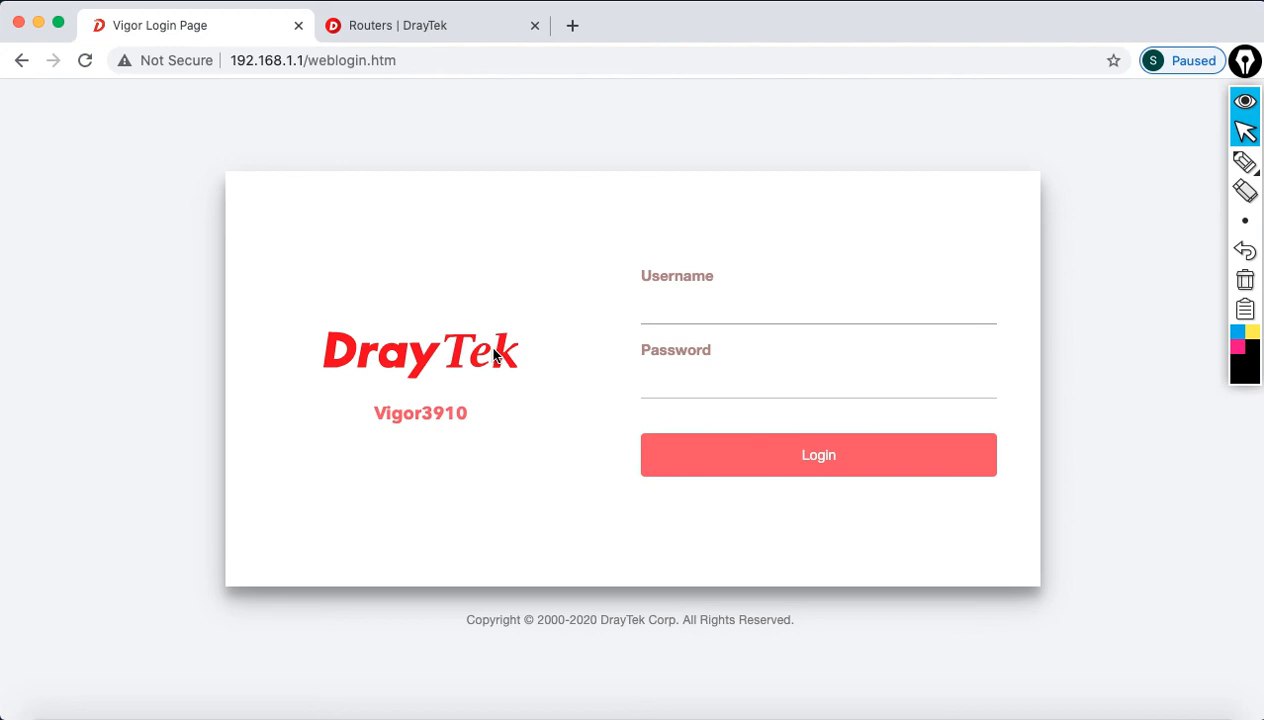
click(25, 4)
click(90, 43)
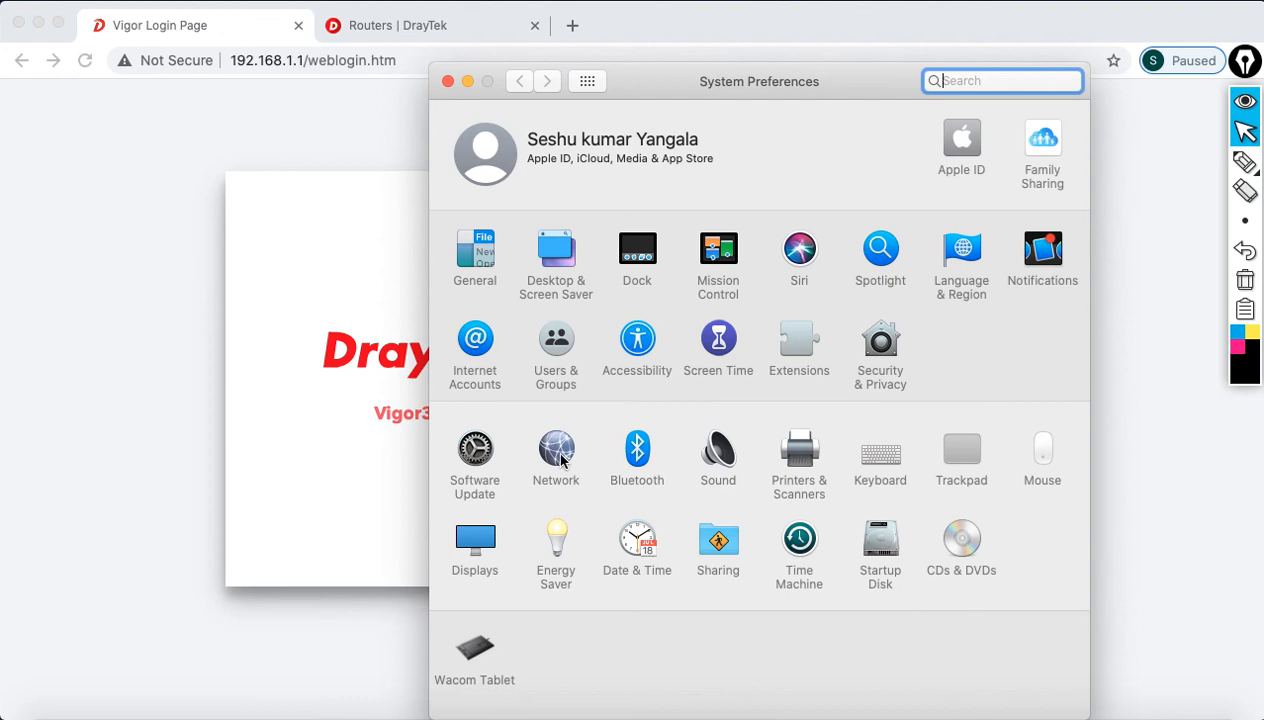
click(556, 455)
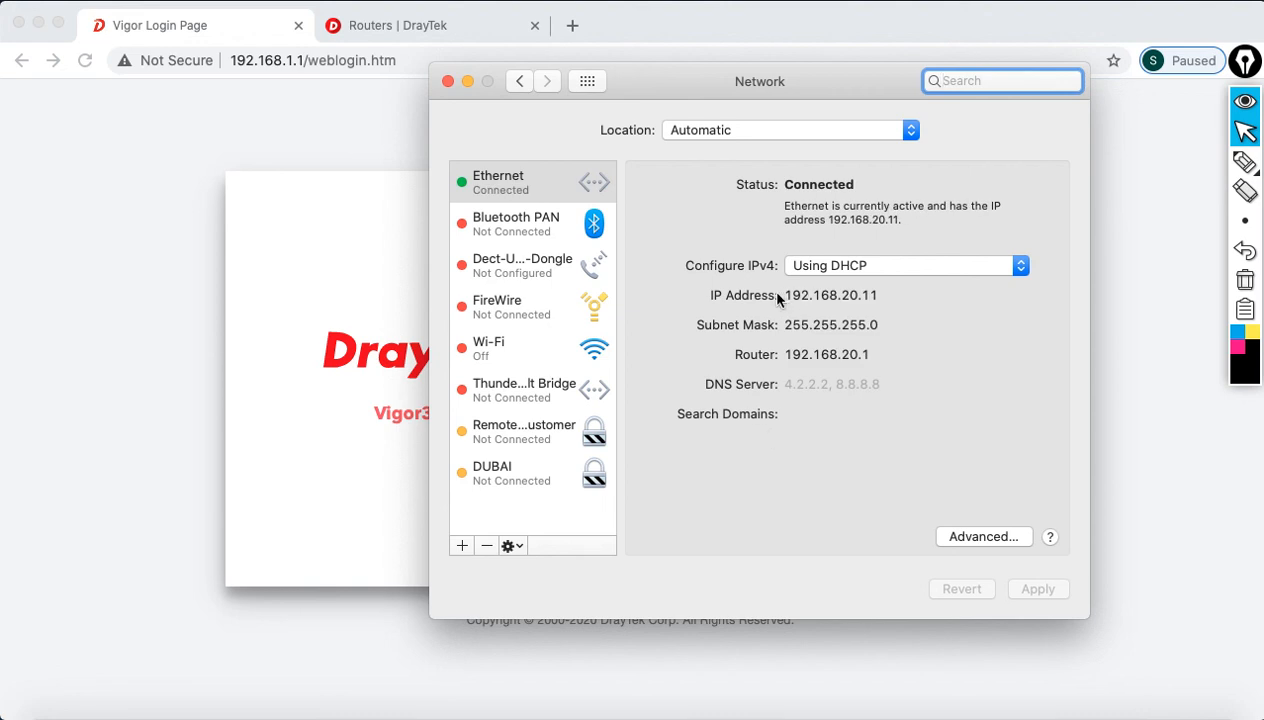
drag(788, 296, 900, 297)
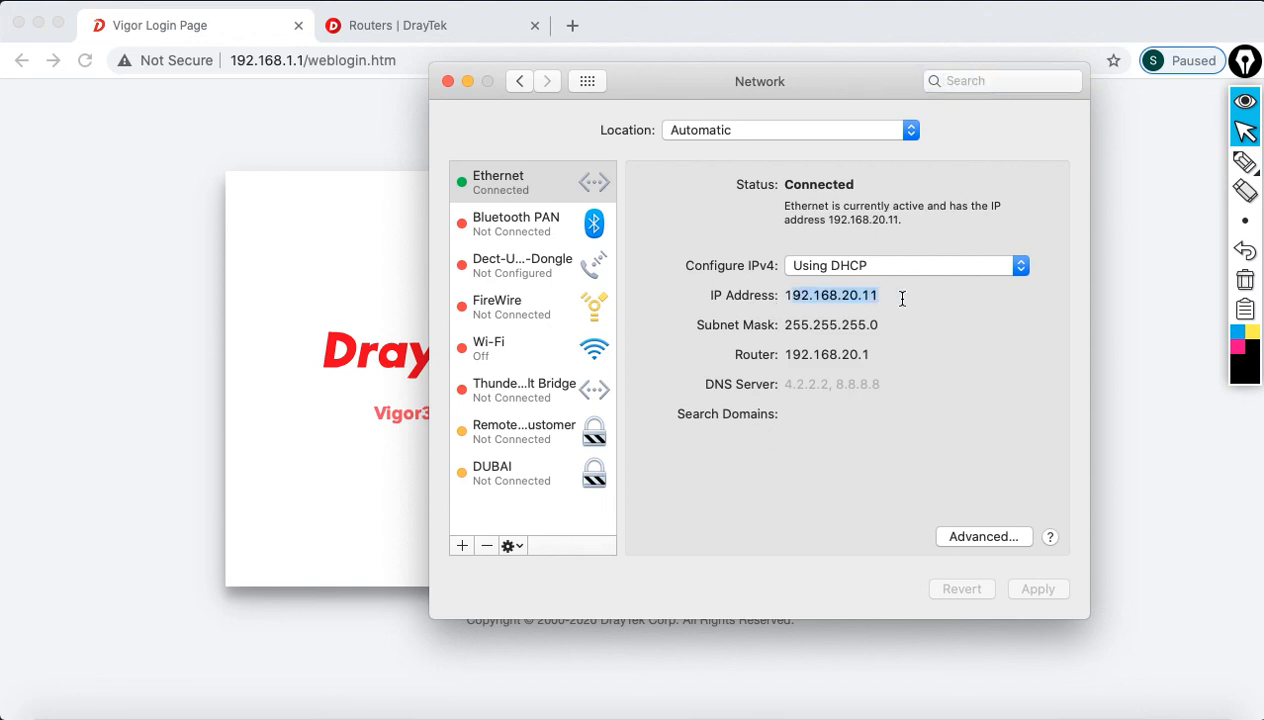
click(447, 81)
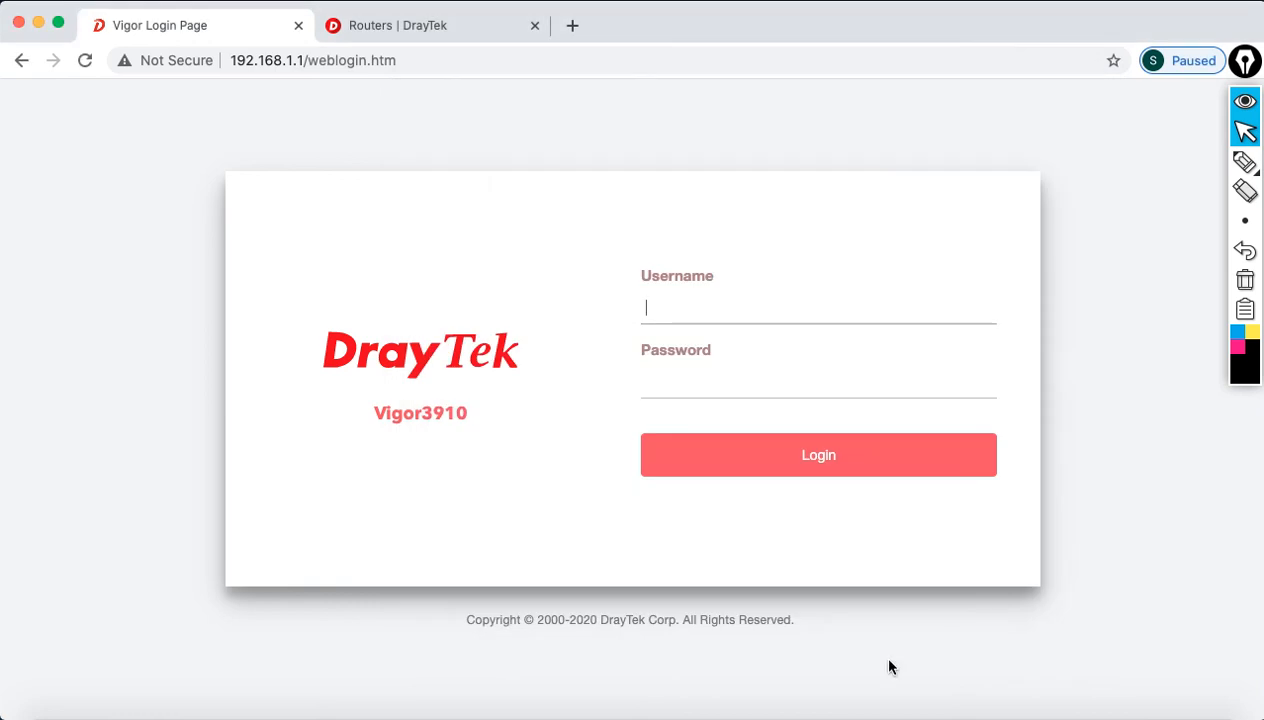
Step: Ping 192.168.20.1 in Terminal; it times out with 100% packet loss
click(924, 703)
text(p)
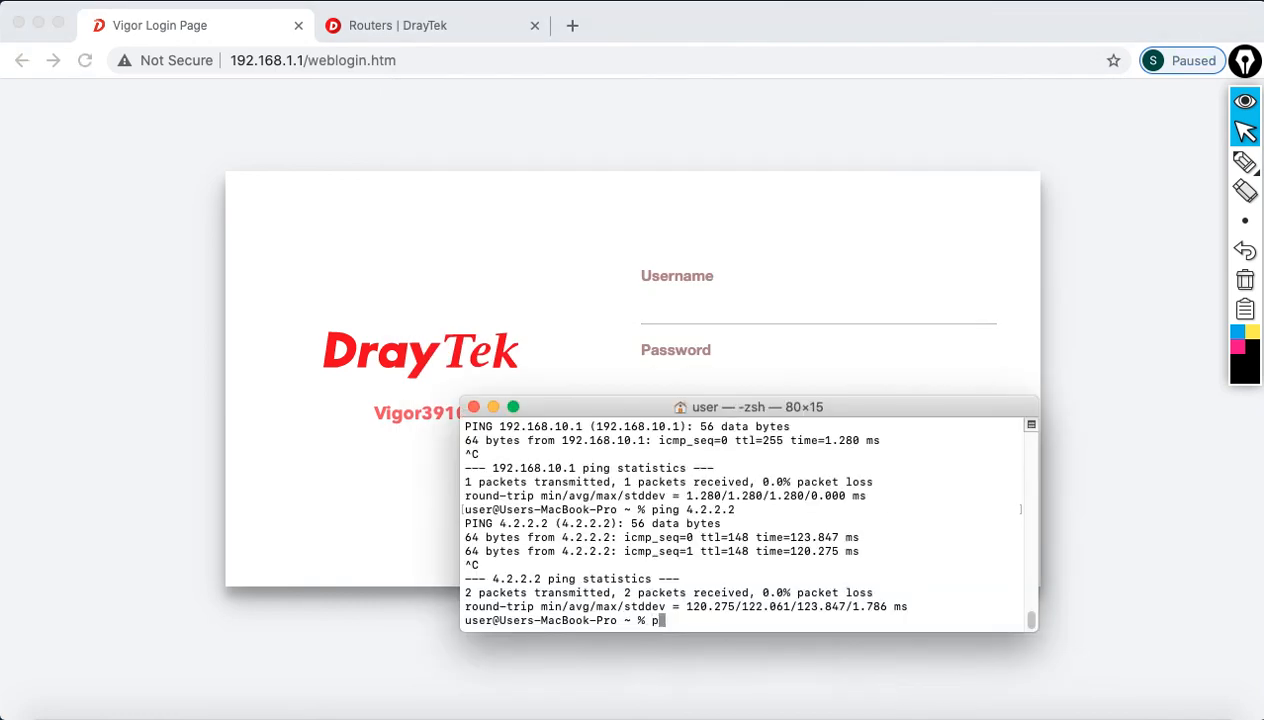
text(ing 192.168.20.1)
key(Return)
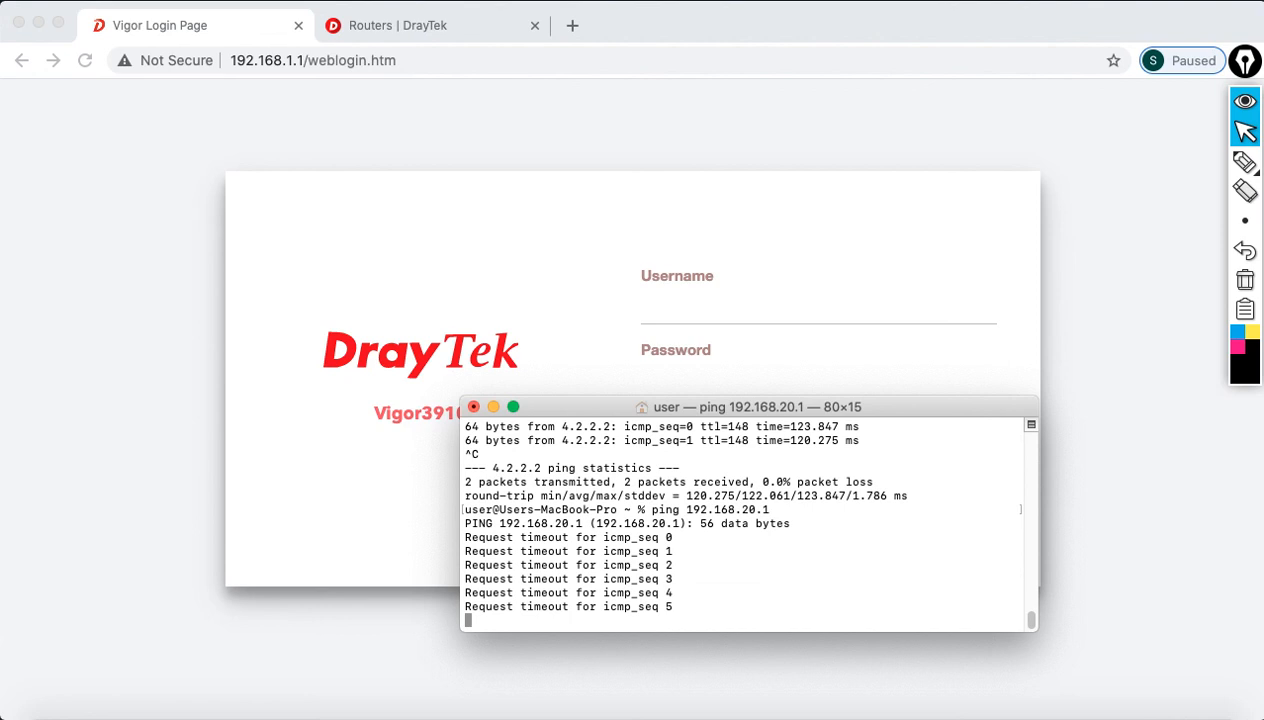
key(ctrl+c)
Step: Ping 4.2.2.2; it also ends with 100% packet loss
text(g 192.1)
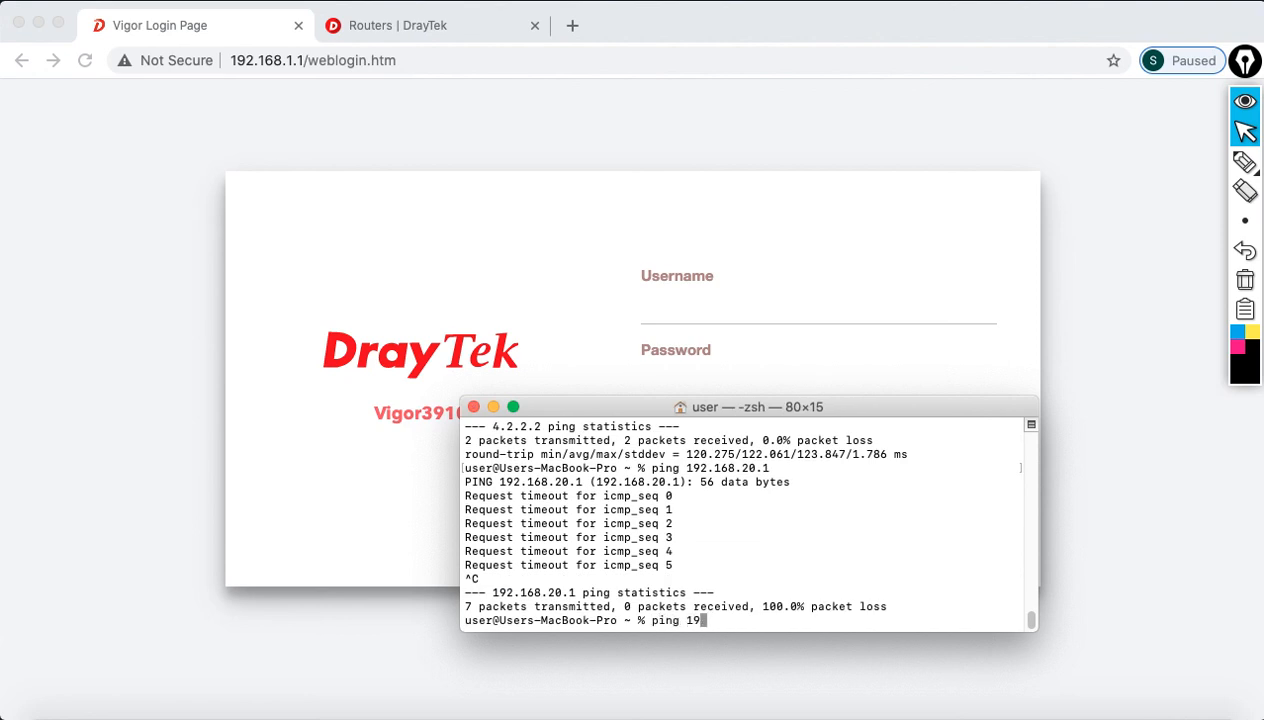
key(BackSpace)
key(BackSpace)
key(BackSpace)
key(BackSpace)
key(BackSpace)
text(4.2.2.2)
key(Return)
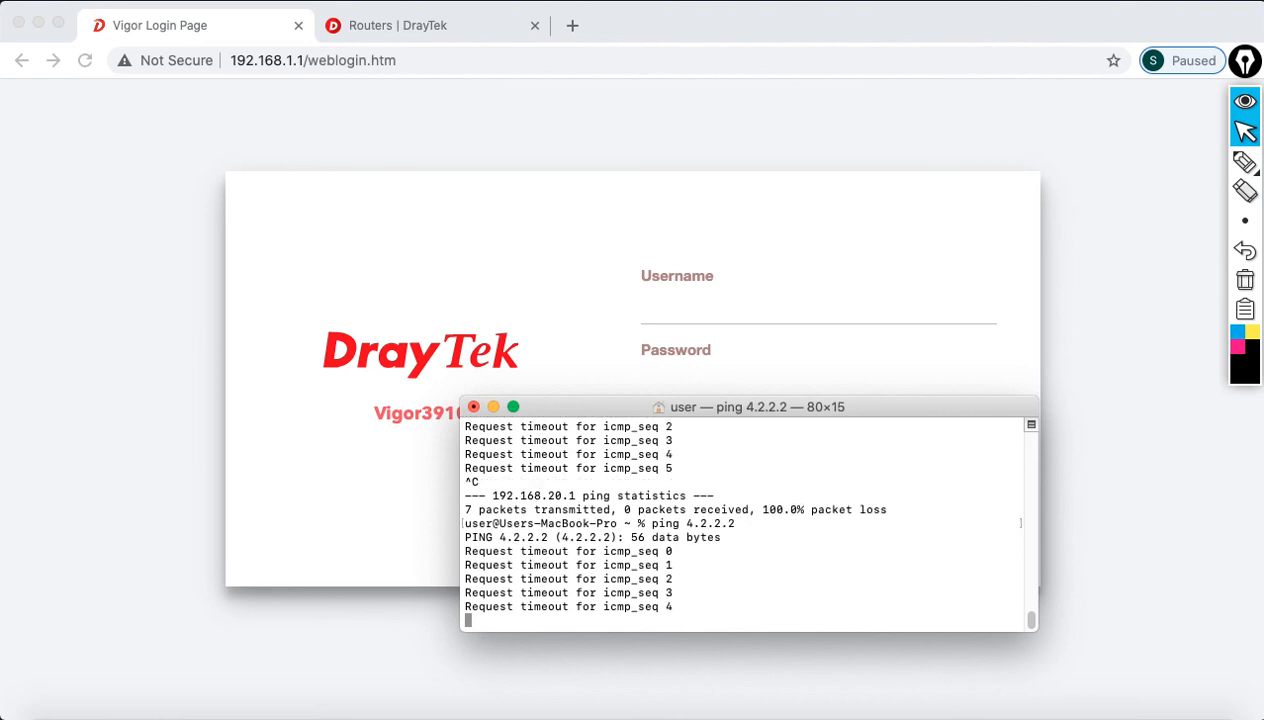
key(ctrl+c)
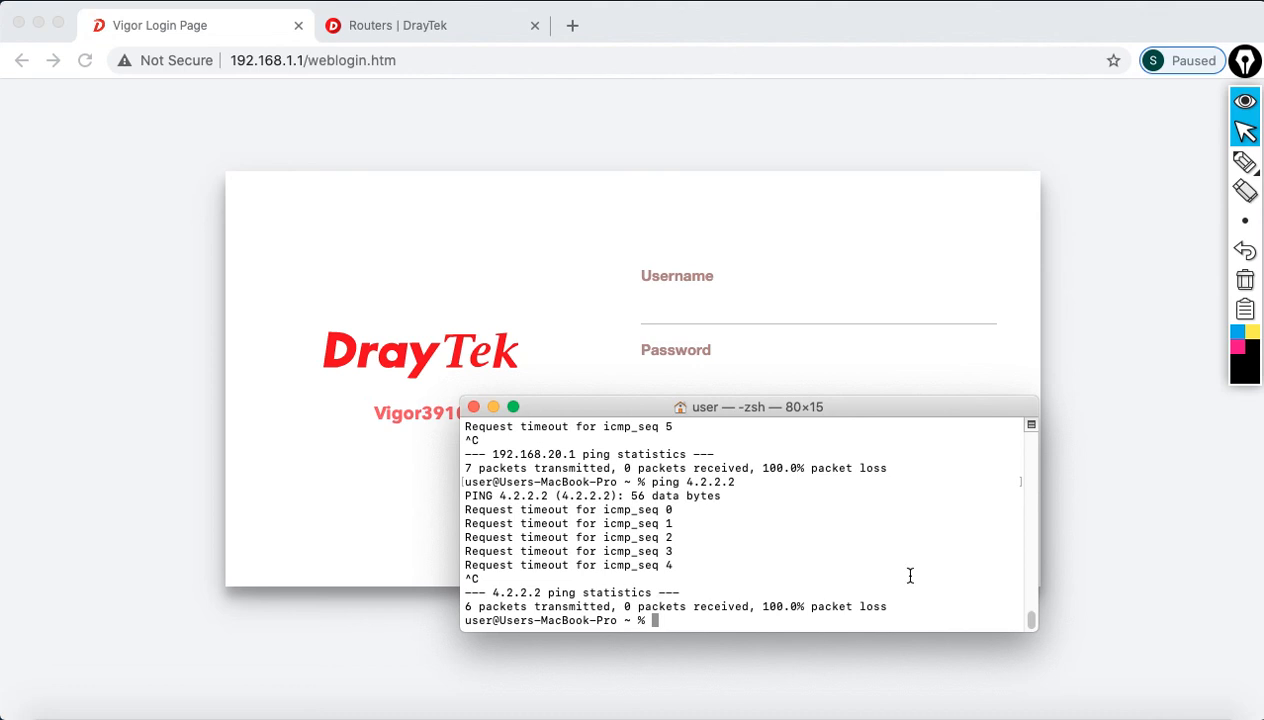
click(10, 10)
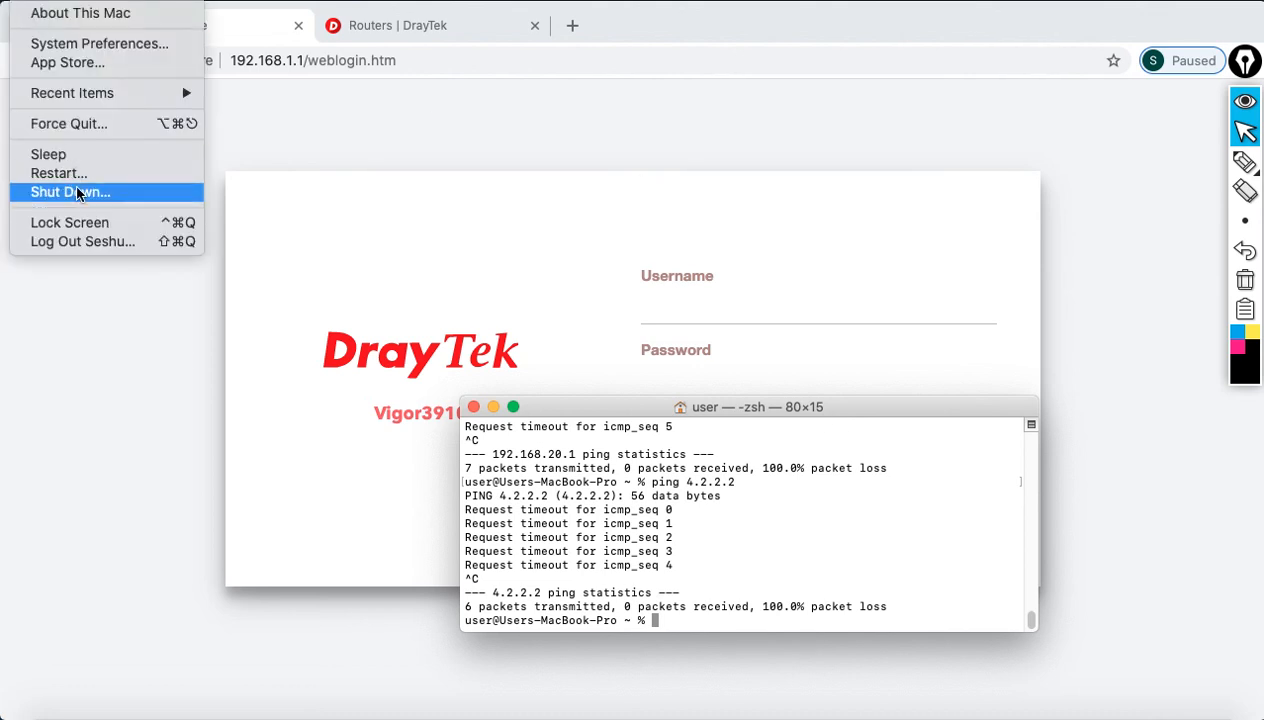
click(70, 43)
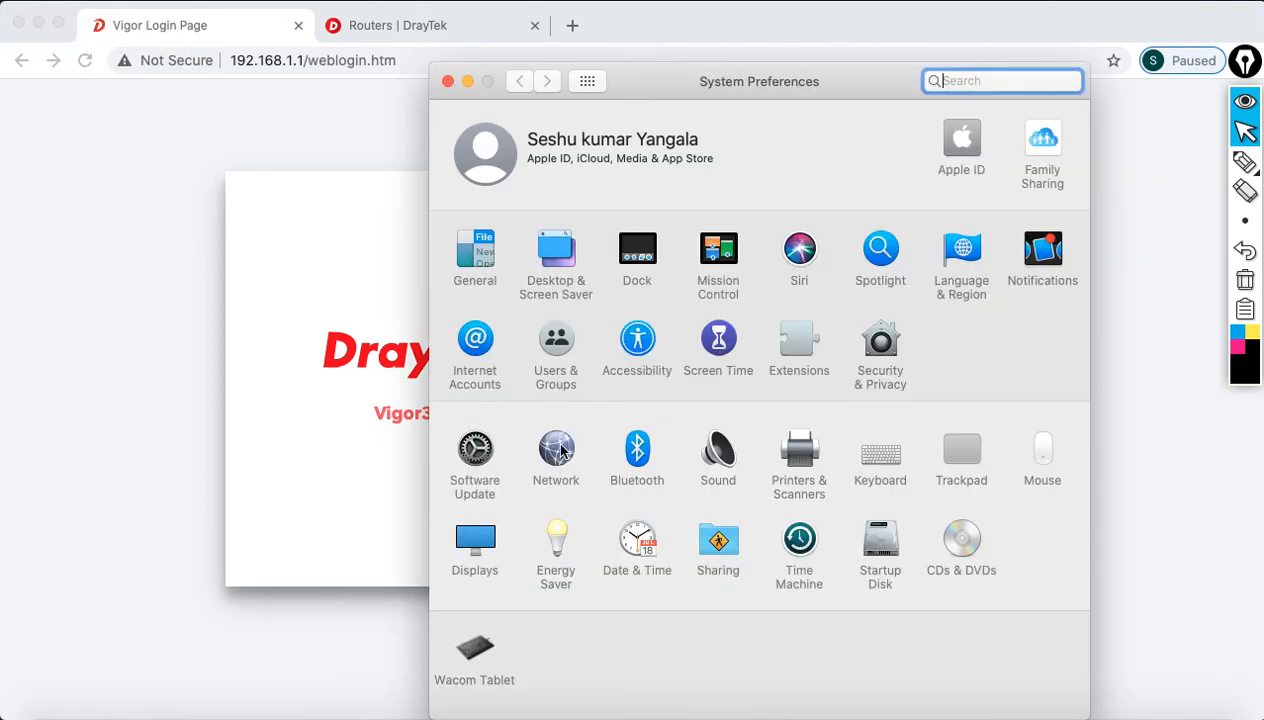
click(560, 449)
click(798, 300)
drag(798, 300, 872, 318)
drag(791, 355, 866, 358)
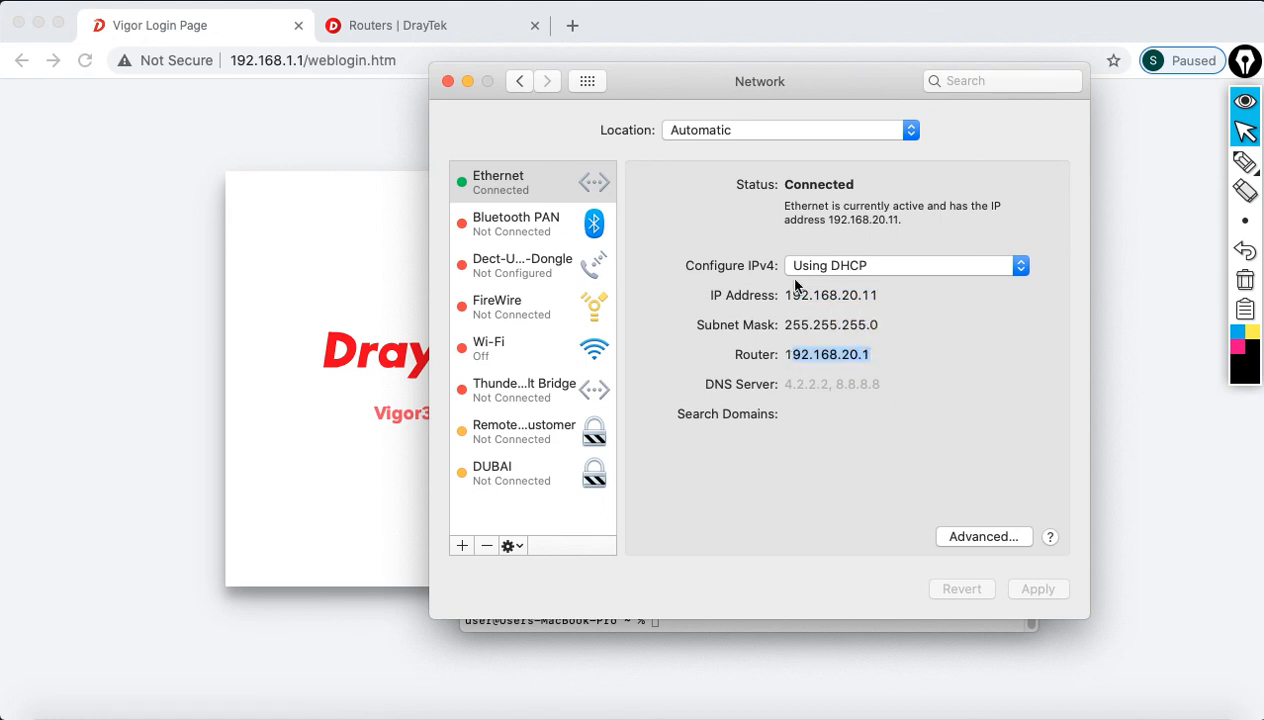
click(448, 81)
Step: Ping 192.168.20.1 again; it now gets replies
text(ping 192.168.20.1)
key(Return)
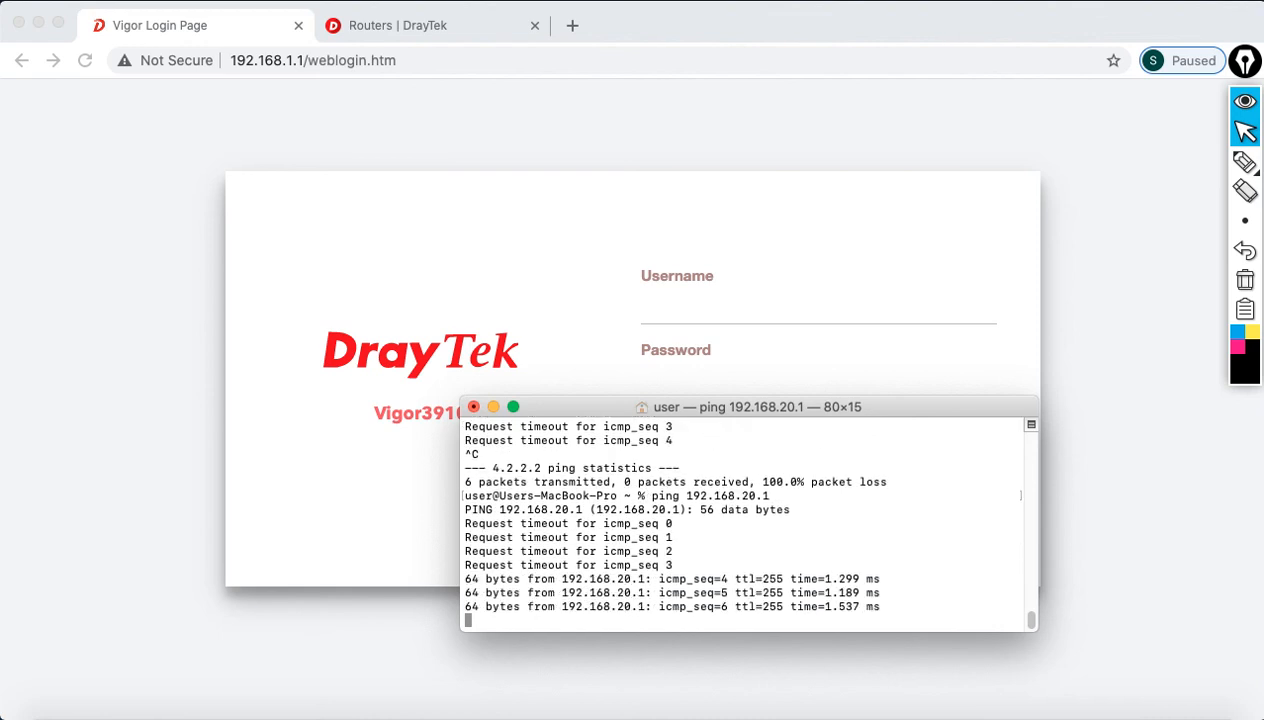
key(ctrl+c)
Step: Ping 4.2.2.2 with 0.0% loss, then show Chrome's Routers | DrayTek tab
text(ping 4.2.2.2)
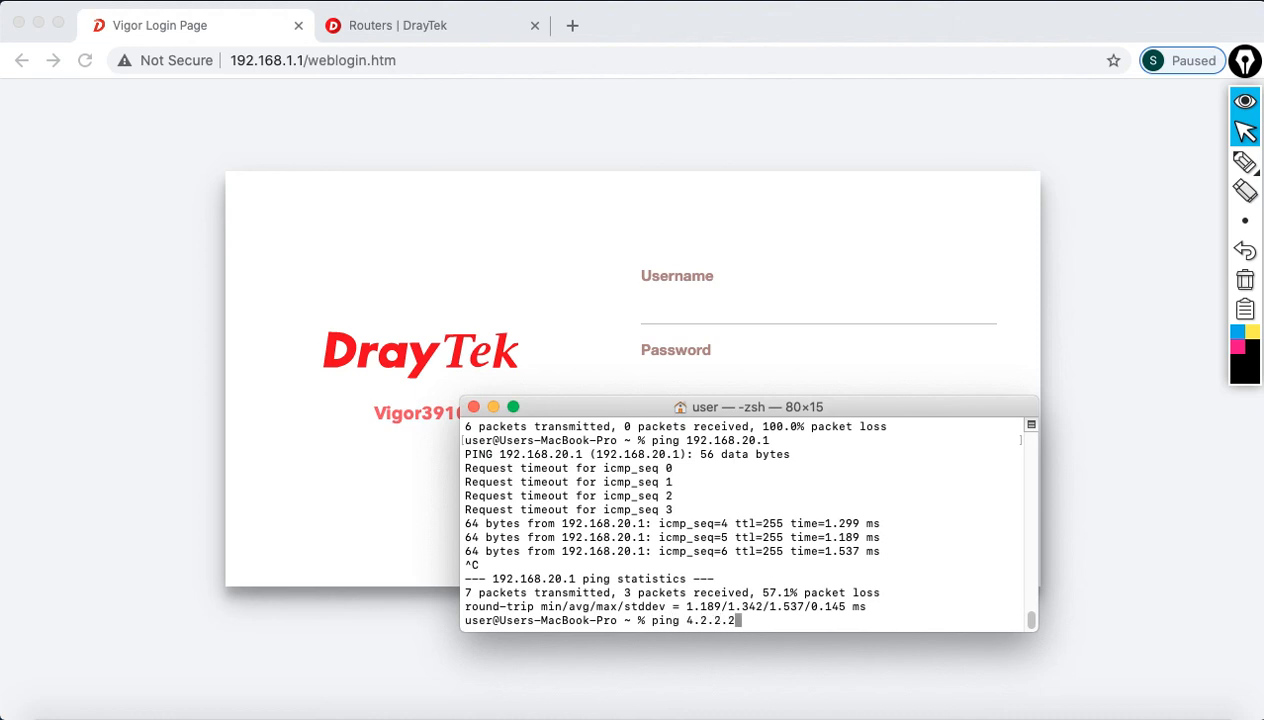
key(Return)
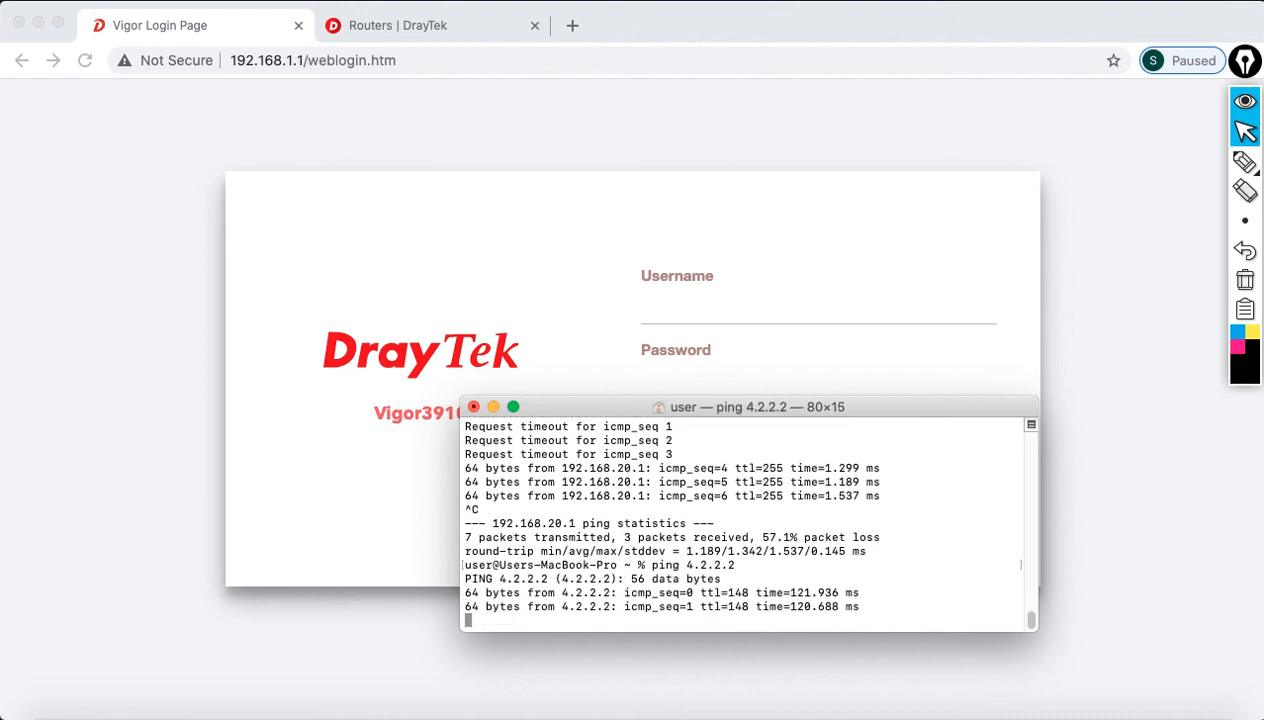
key(ctrl+c)
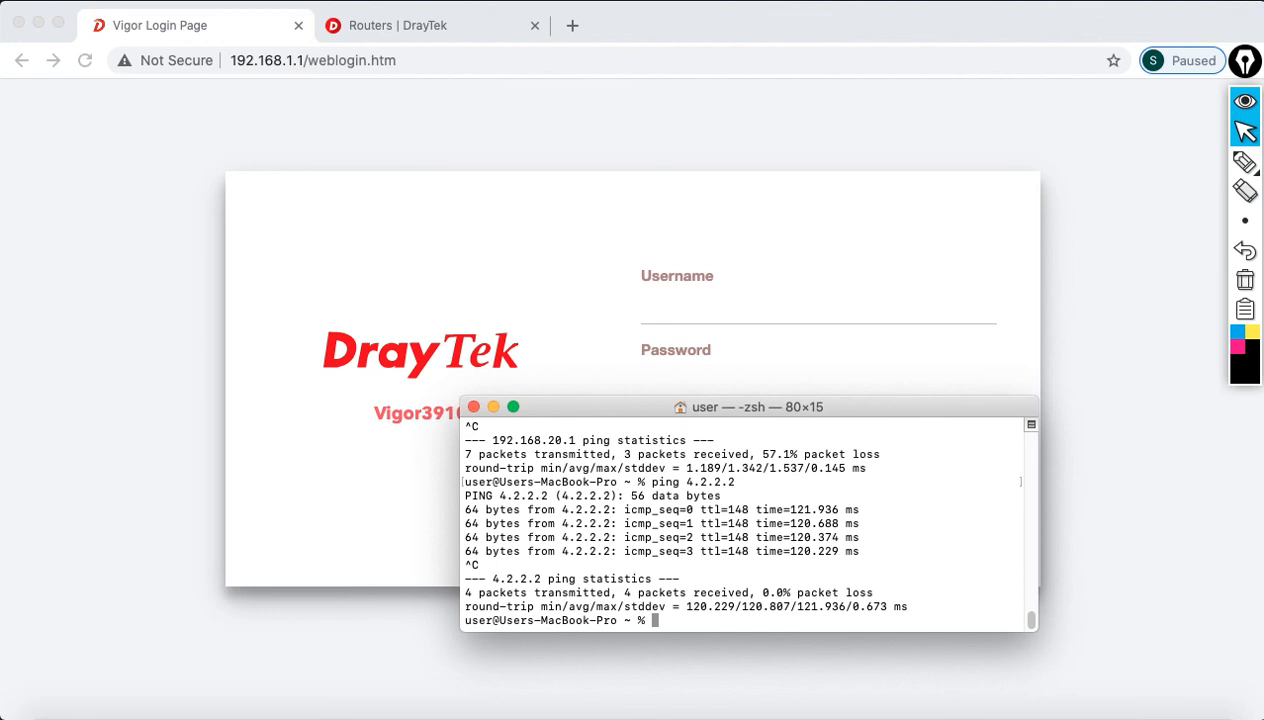
click(412, 101)
click(405, 38)
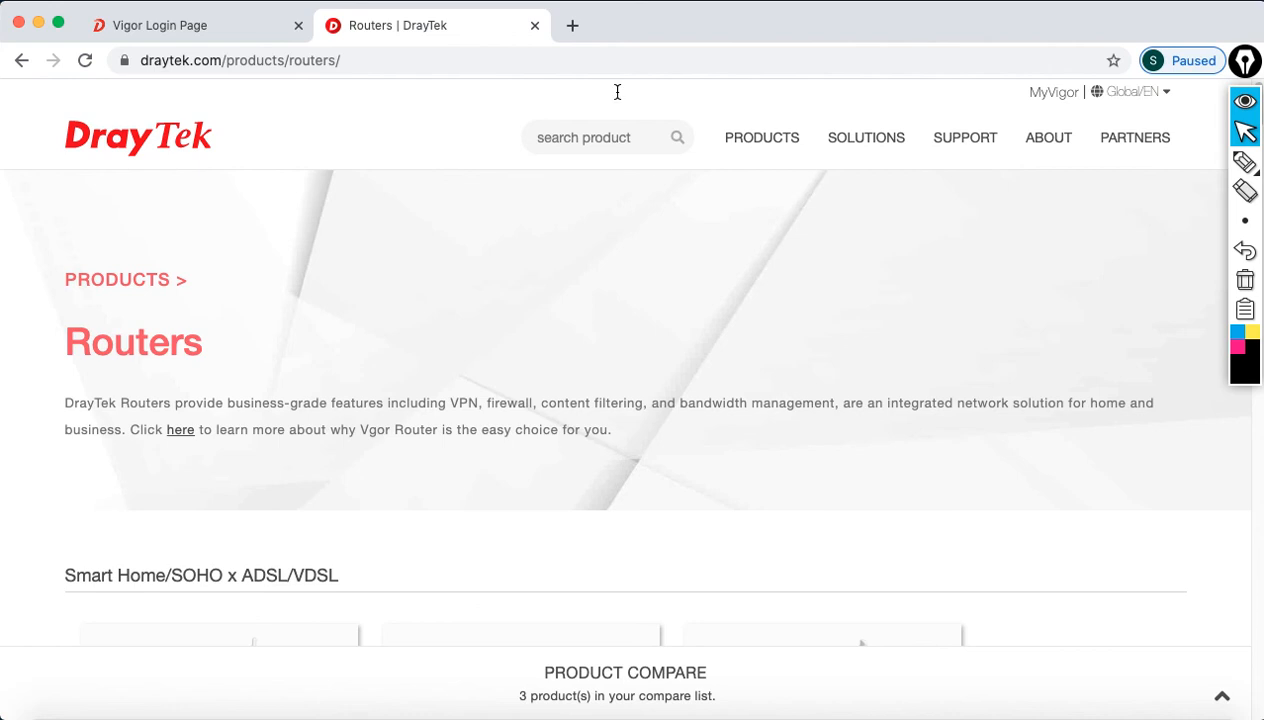
click(572, 25)
text(www.)
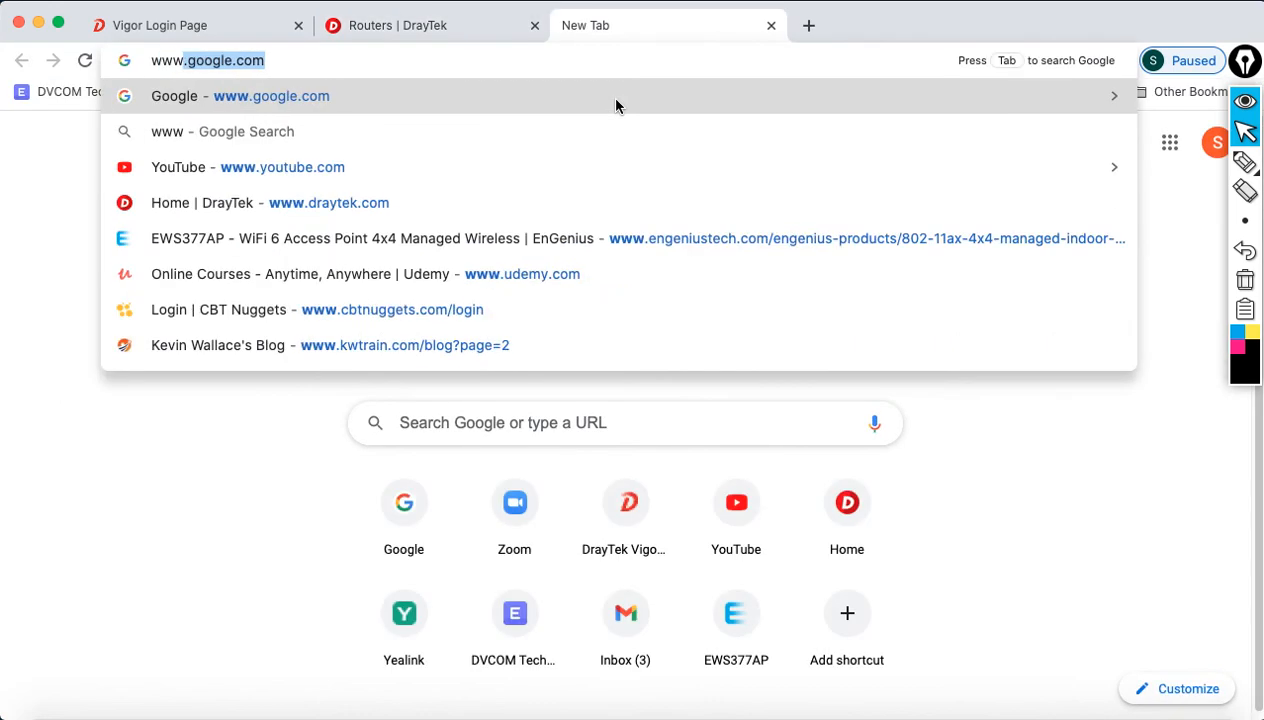
text(gulf)
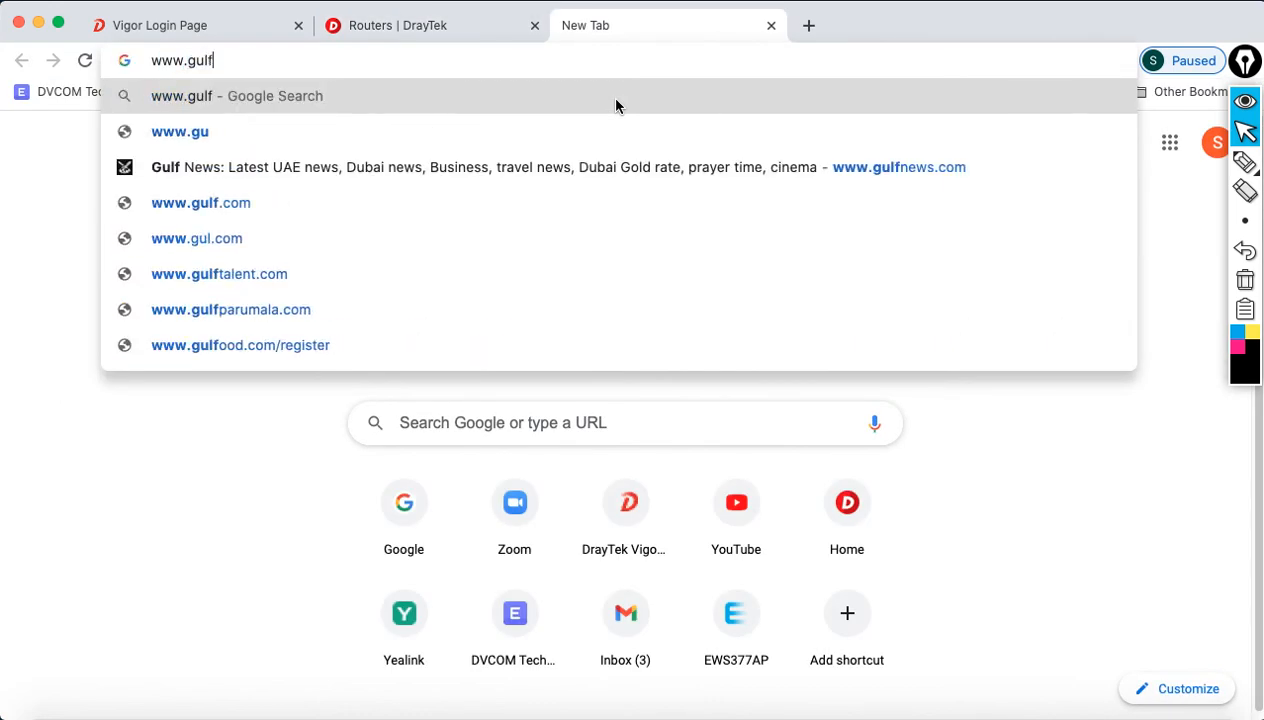
text(news.cm)
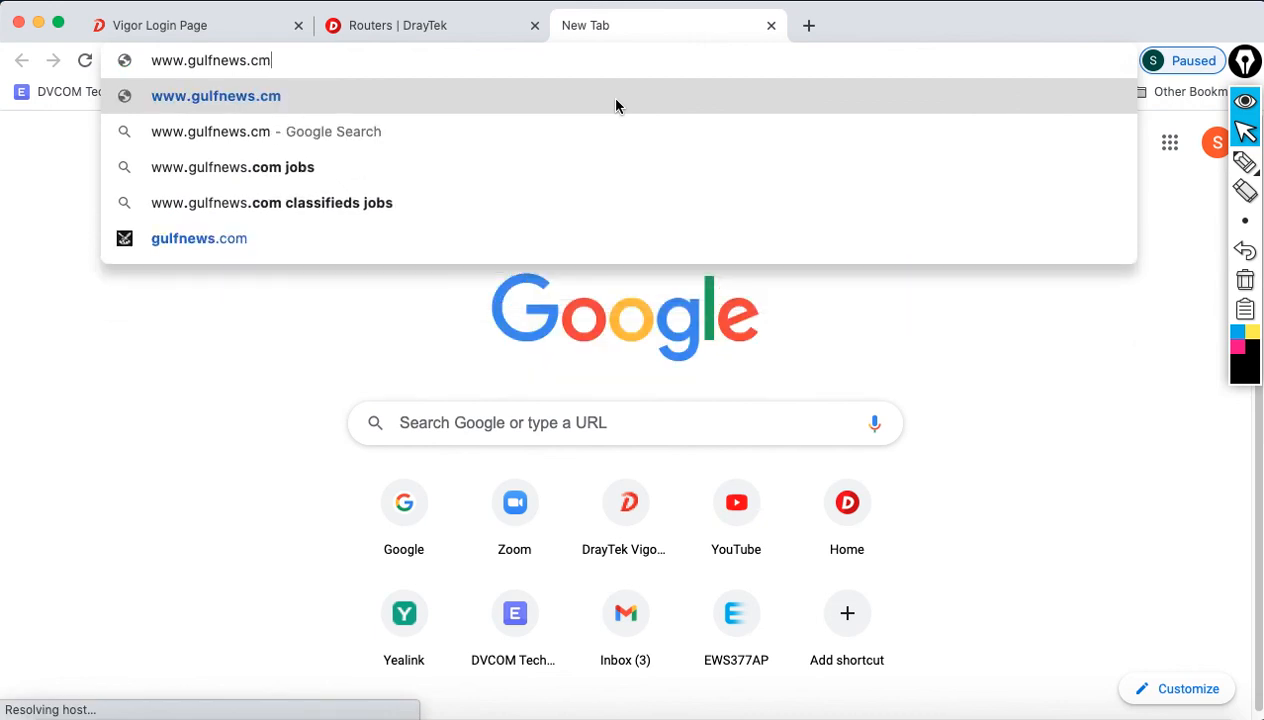
key(BackSpace)
text(om)
key(Return)
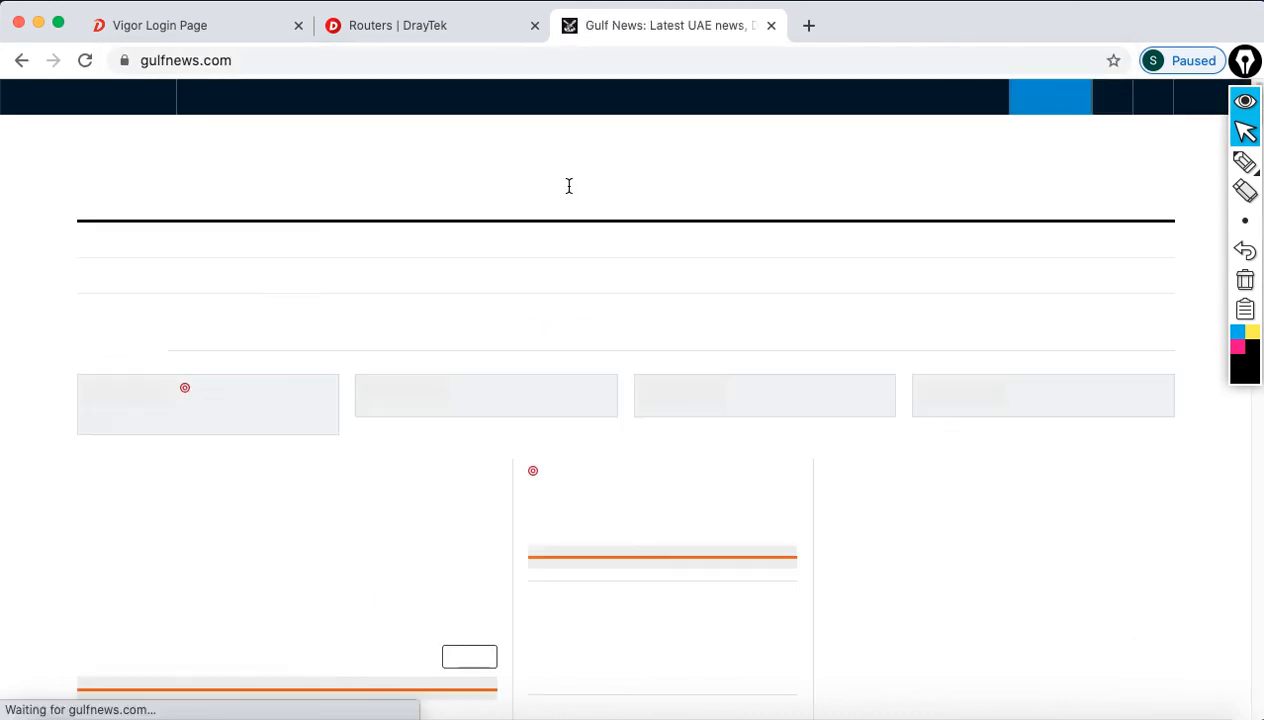
scroll(592, 420, down, 5)
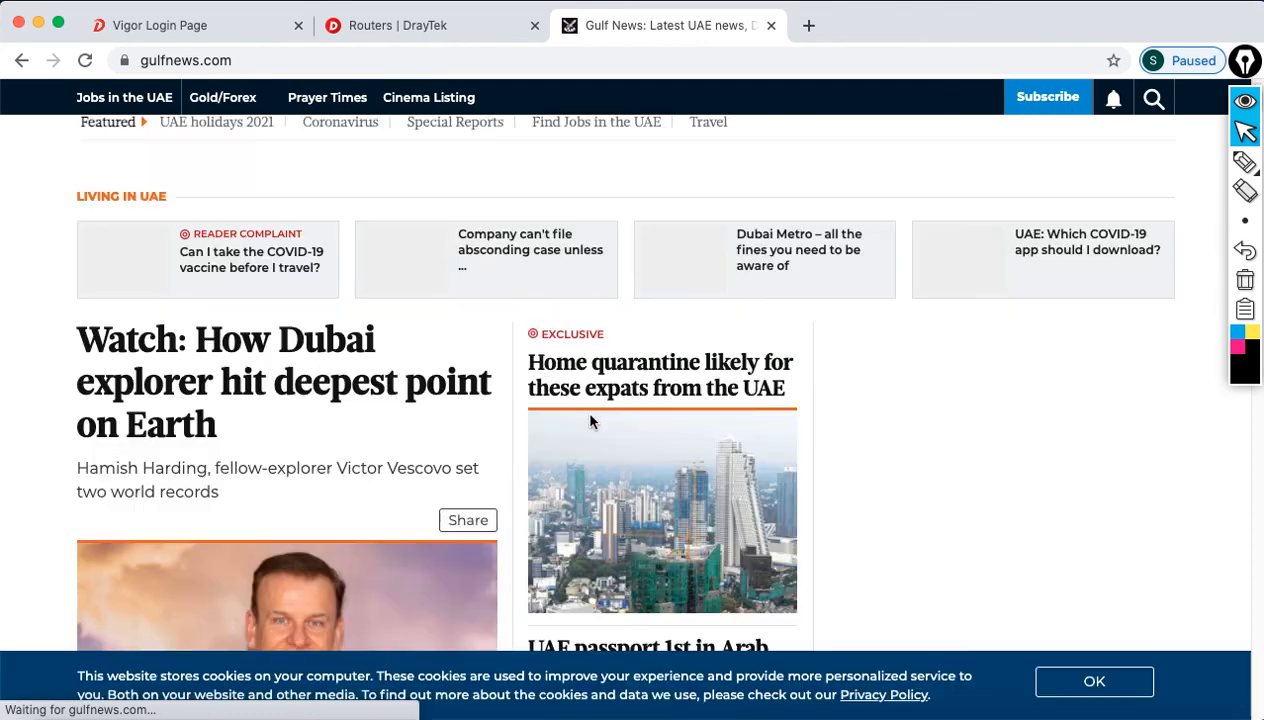
scroll(580, 400, up, 5)
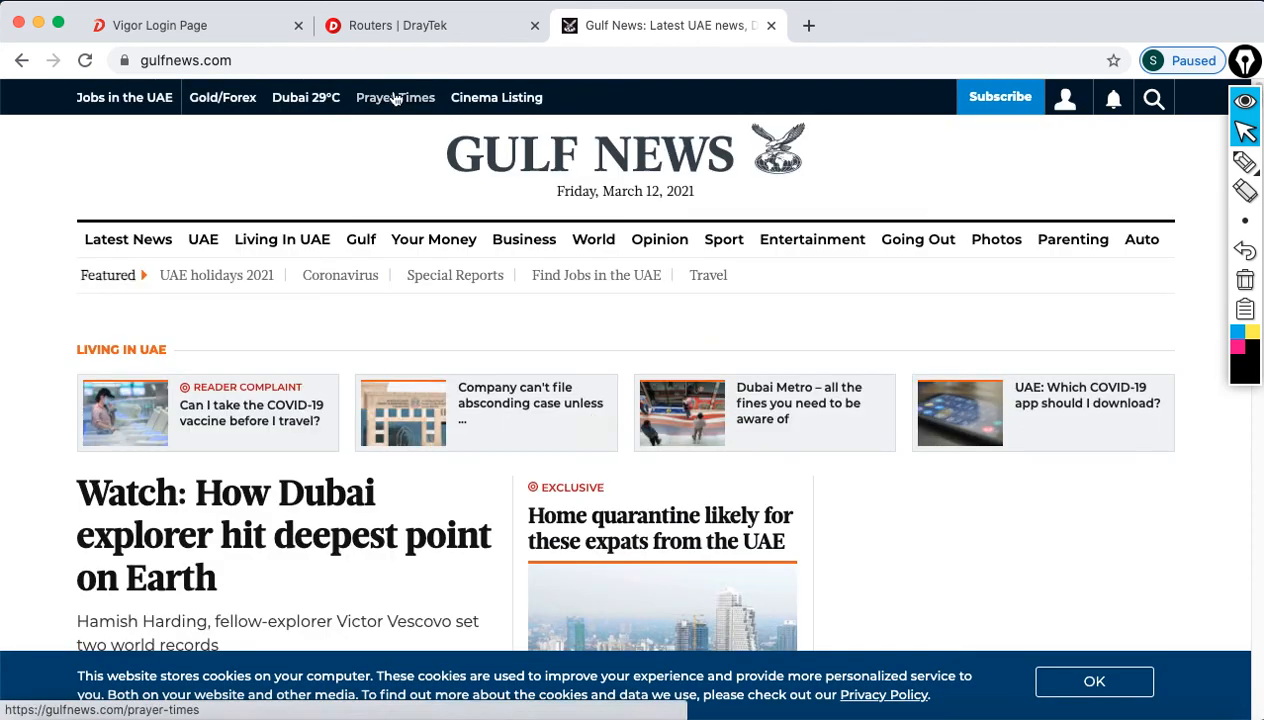
Step: Open DrayTek's Access Points product page, then switch to the Vigor Login Page tab
click(416, 30)
mouse_move(780, 150)
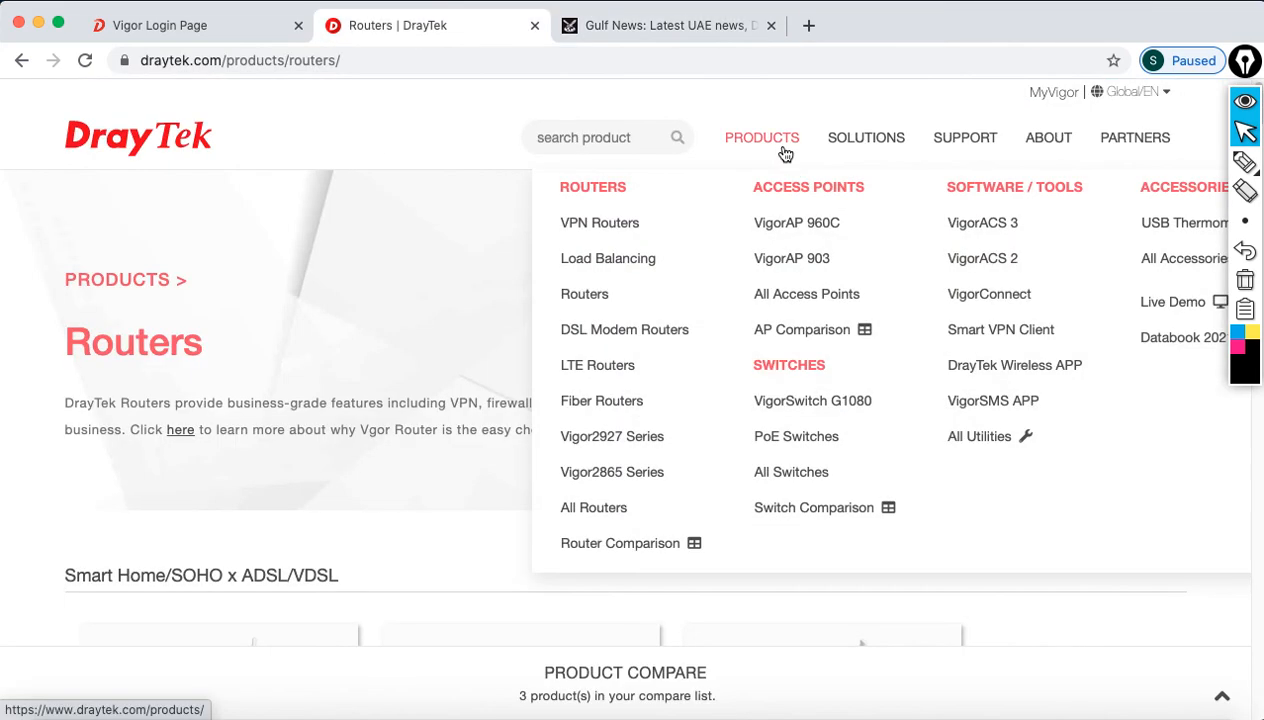
click(806, 298)
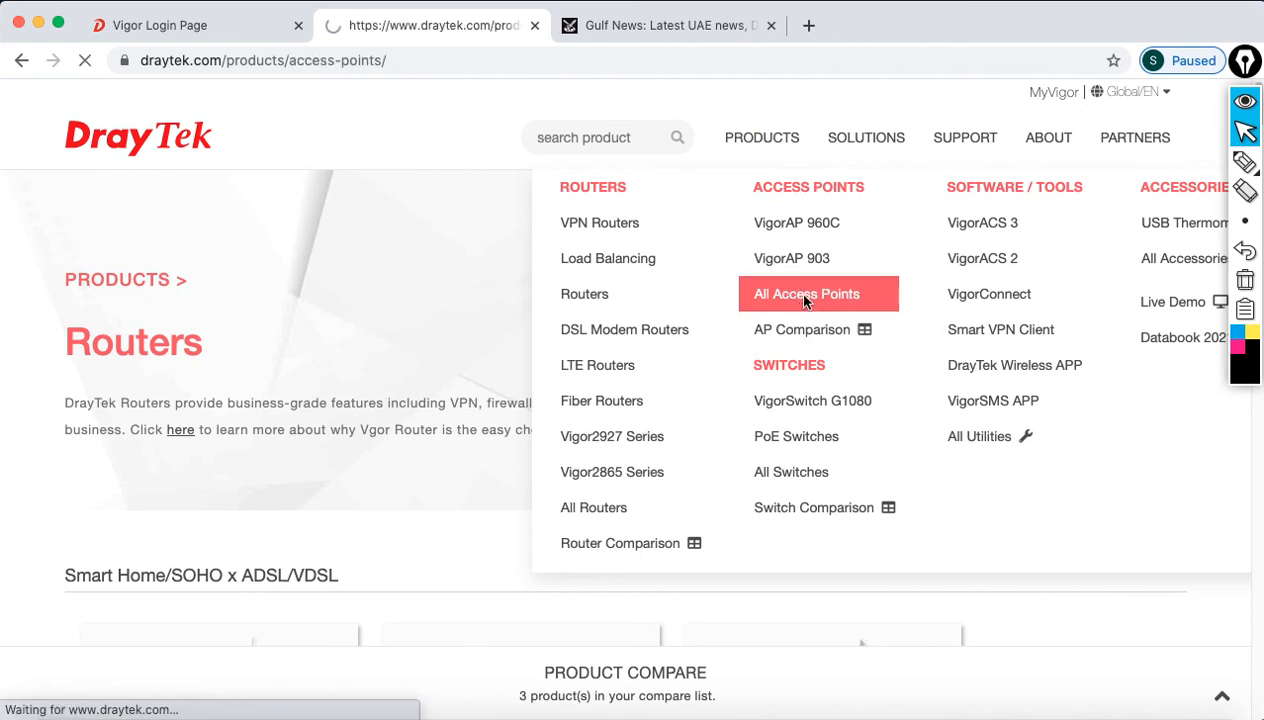
scroll(728, 437, down, 8)
scroll(730, 437, down, 15)
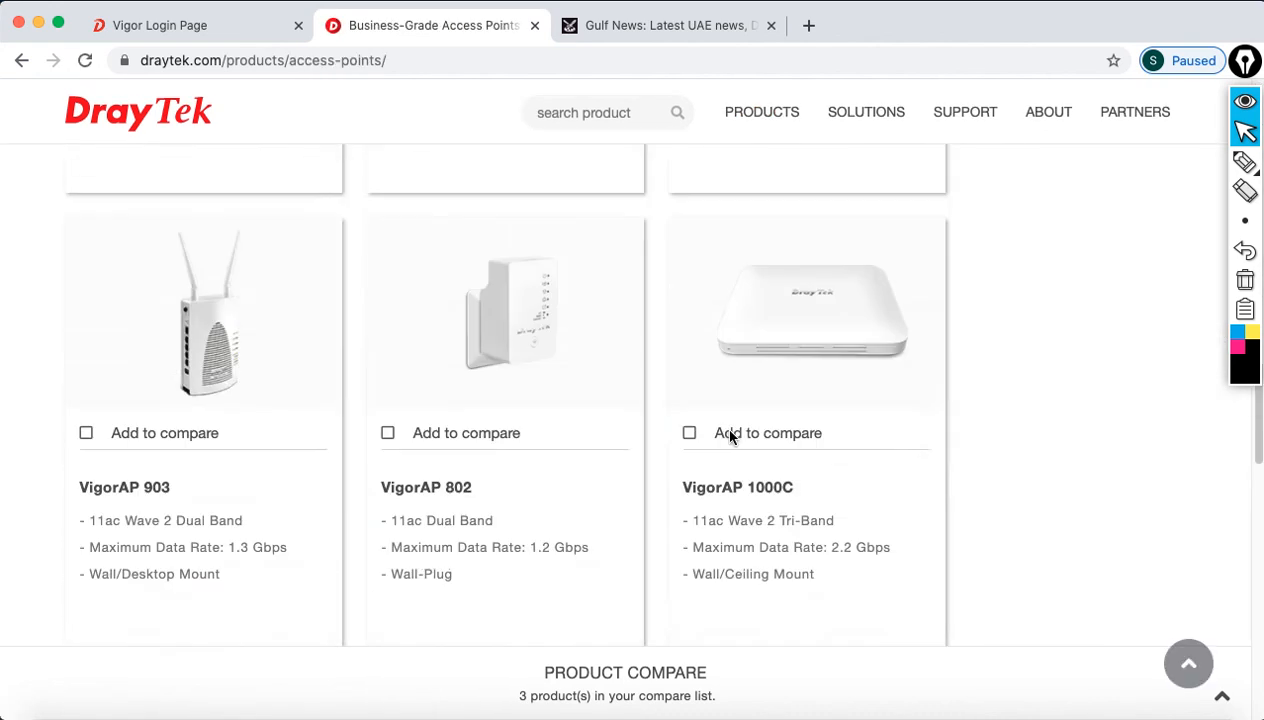
click(237, 25)
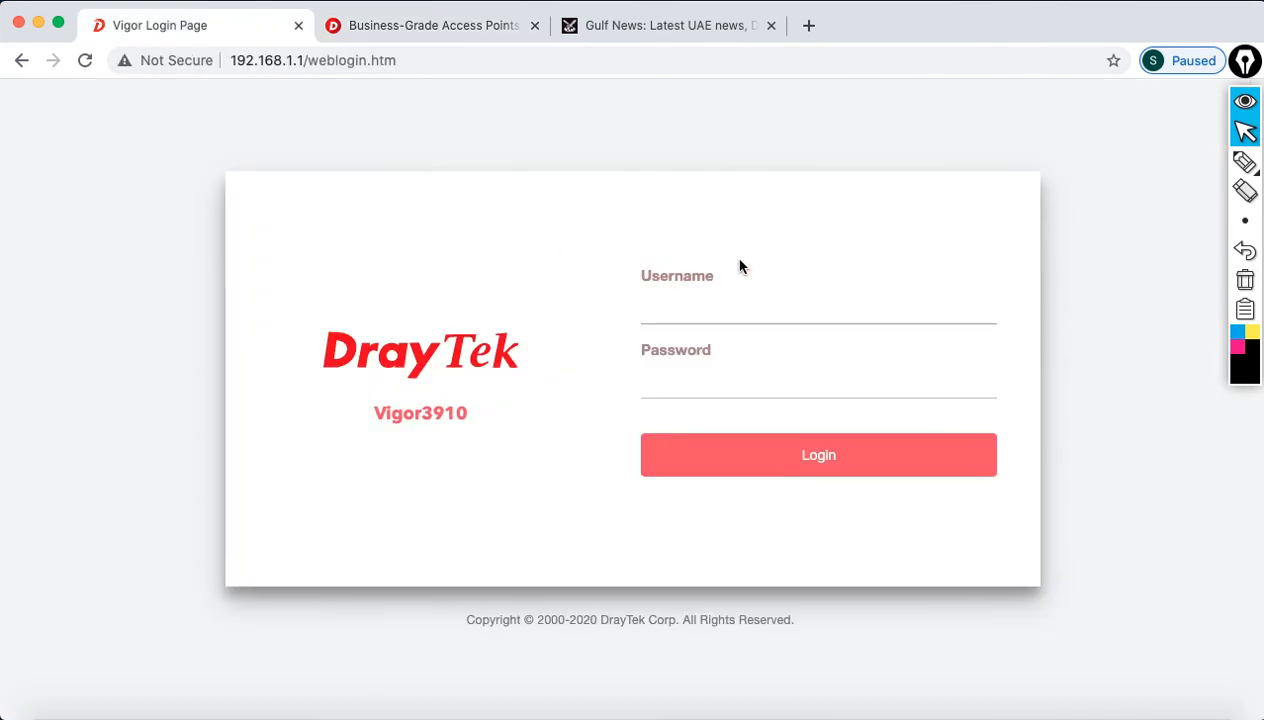
click(25, 3)
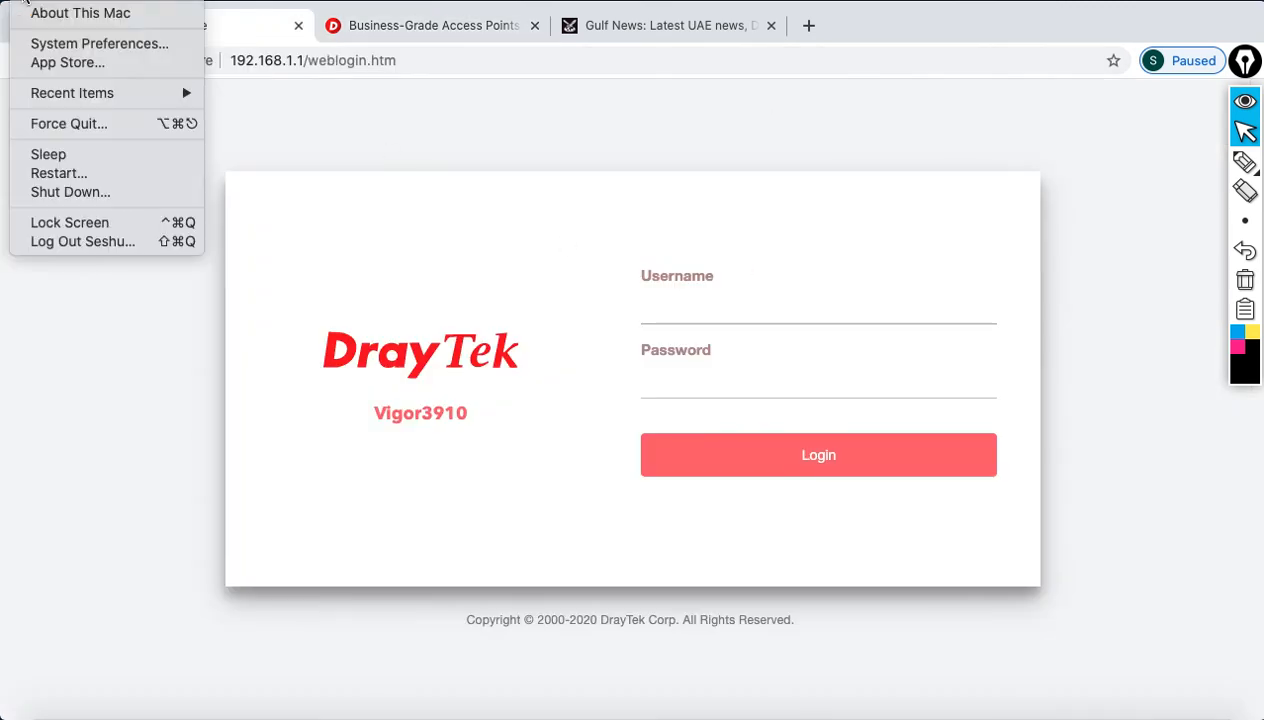
click(76, 47)
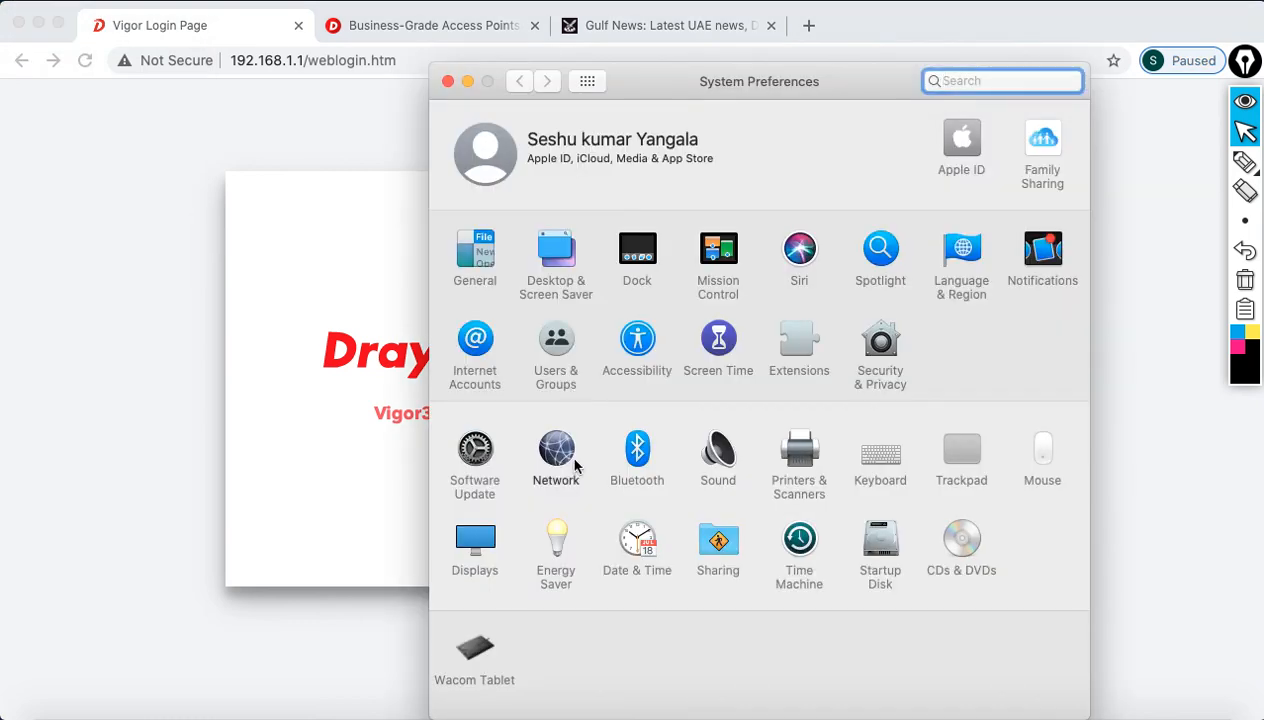
click(560, 455)
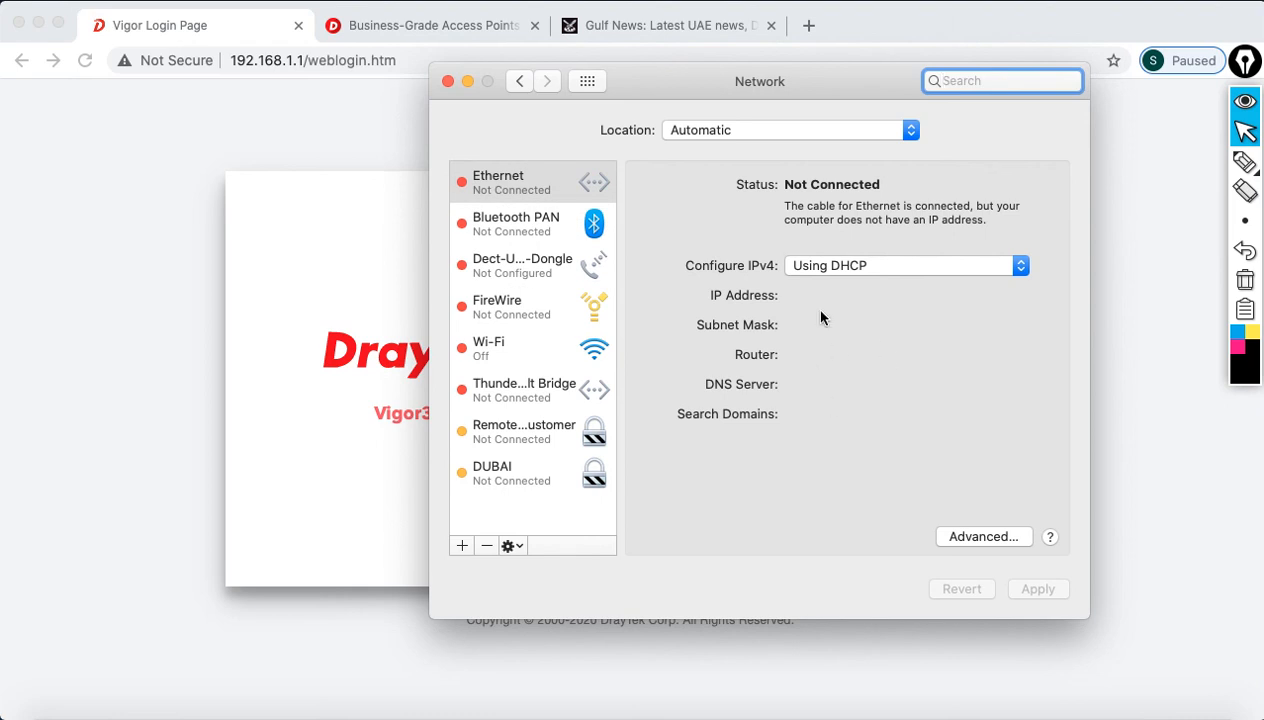
drag(800, 295, 920, 294)
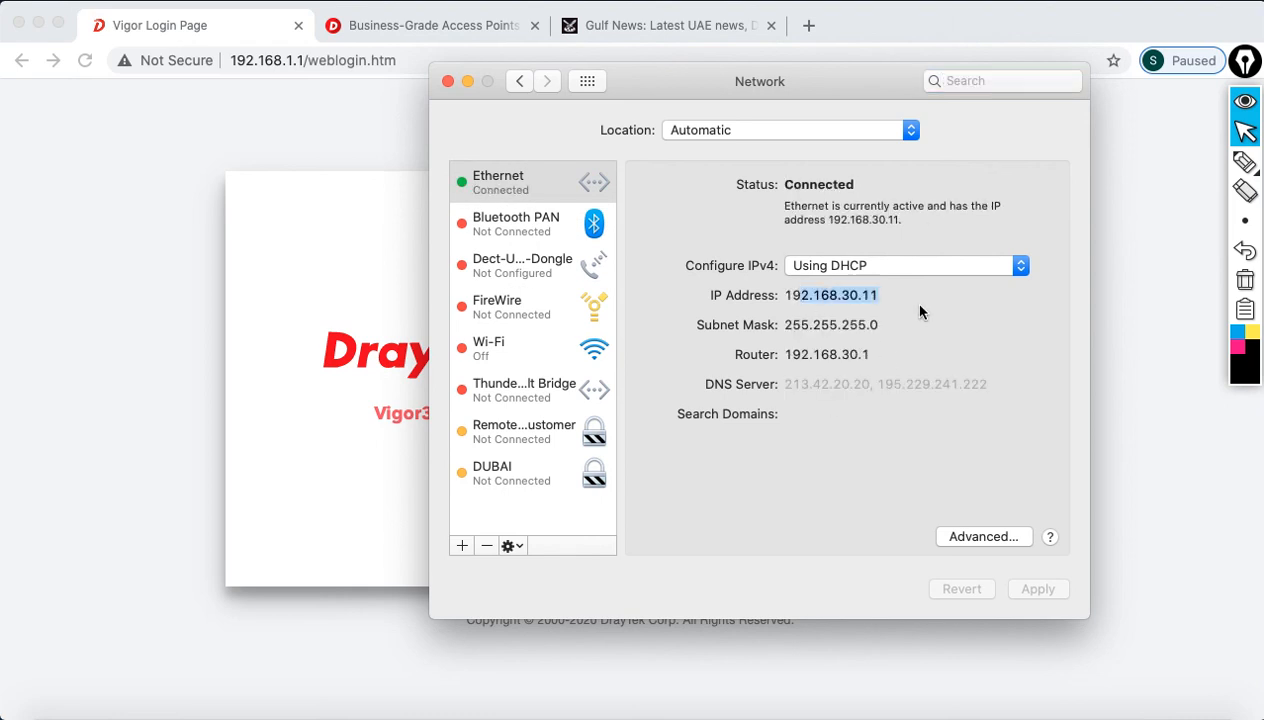
drag(821, 354, 900, 358)
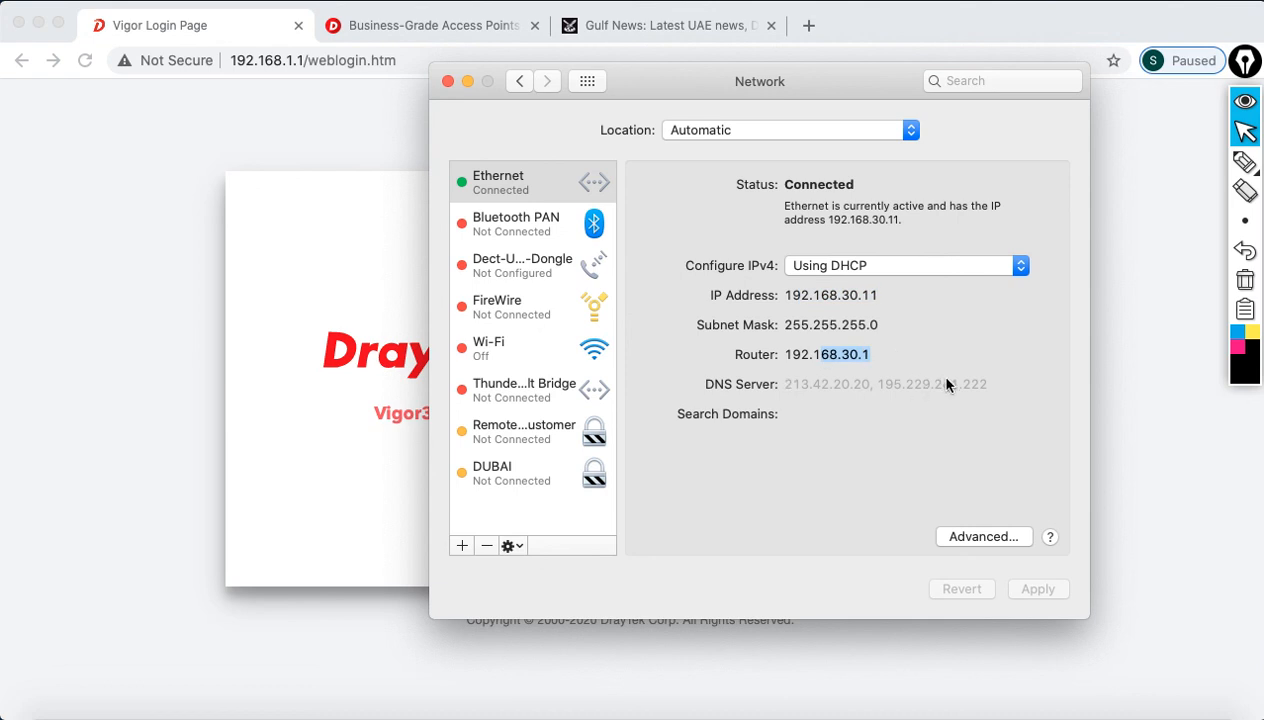
click(449, 82)
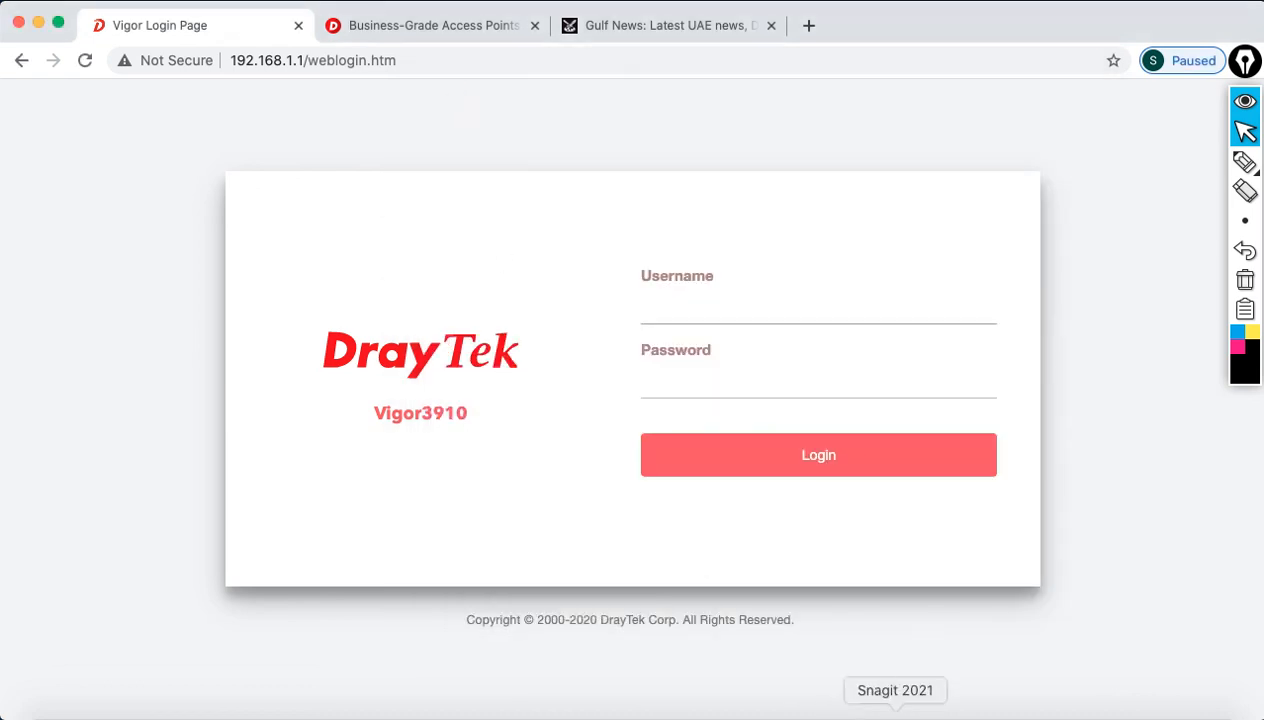
Step: Ping 192.168.30.1 (3 of 4 replies) and 4.2.2.2 (3 of 3 at ~120 ms)
click(934, 710)
text(p)
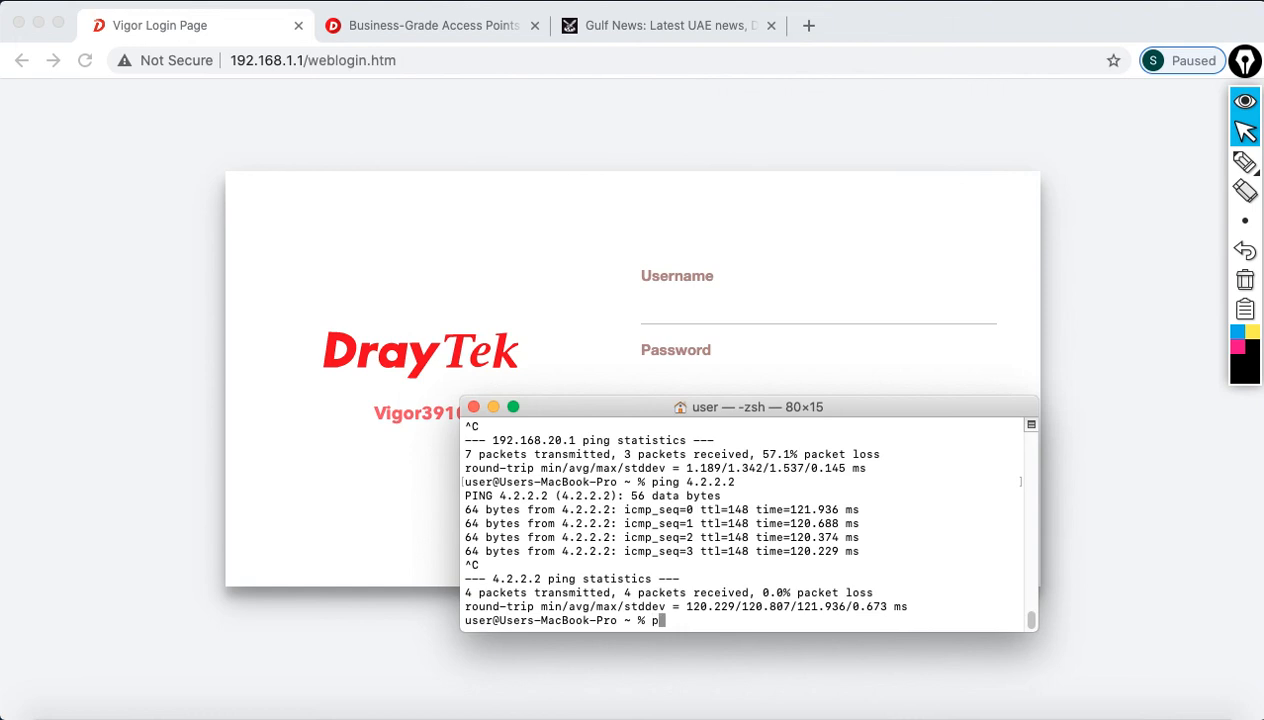
text(ing 192.168.30.1)
key(Return)
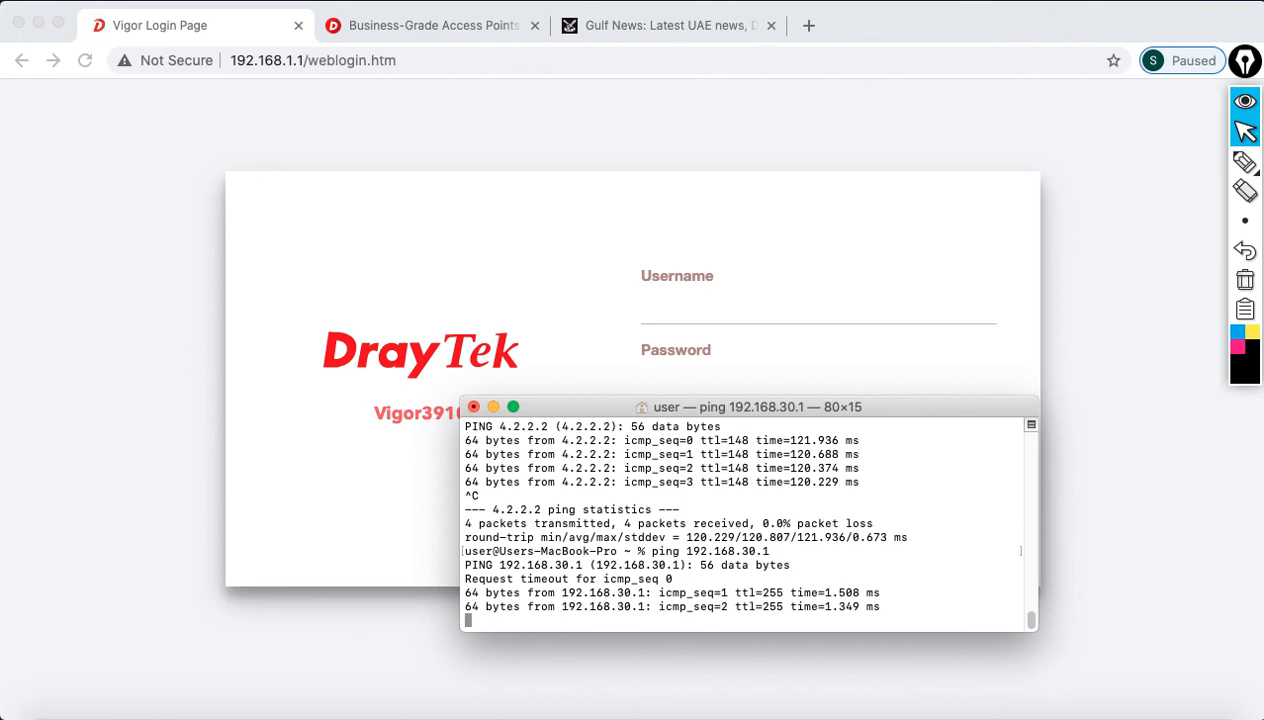
key(ctrl+c)
text(ping 4.2.2.2)
key(Return)
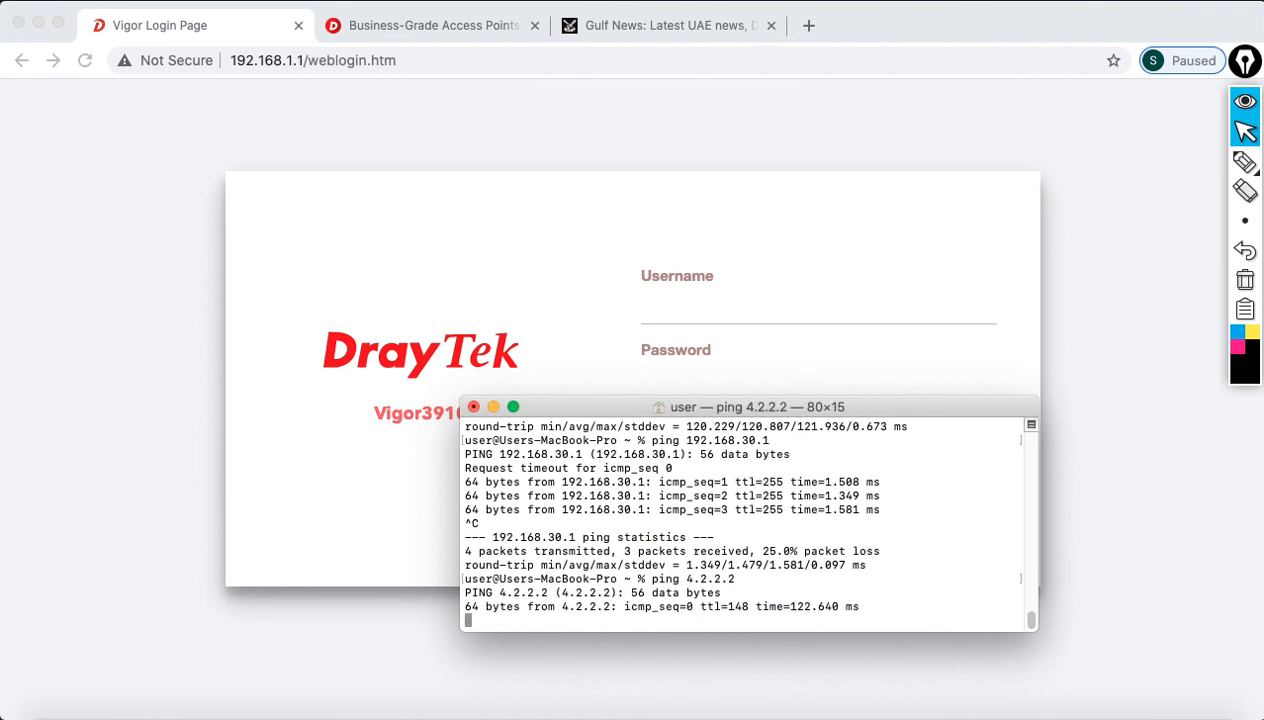
key(ctrl+c)
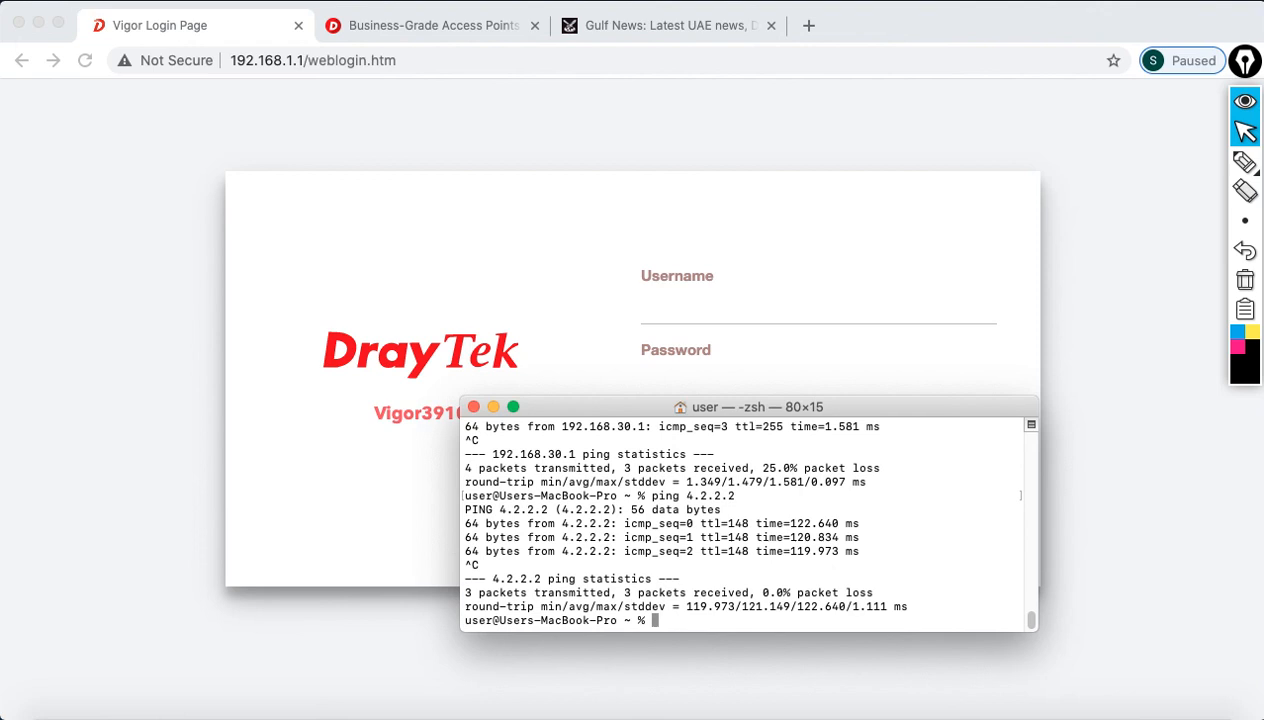
Step: Browse DrayTek's Products > All Switches list, then return to the Vigor login tab
click(471, 38)
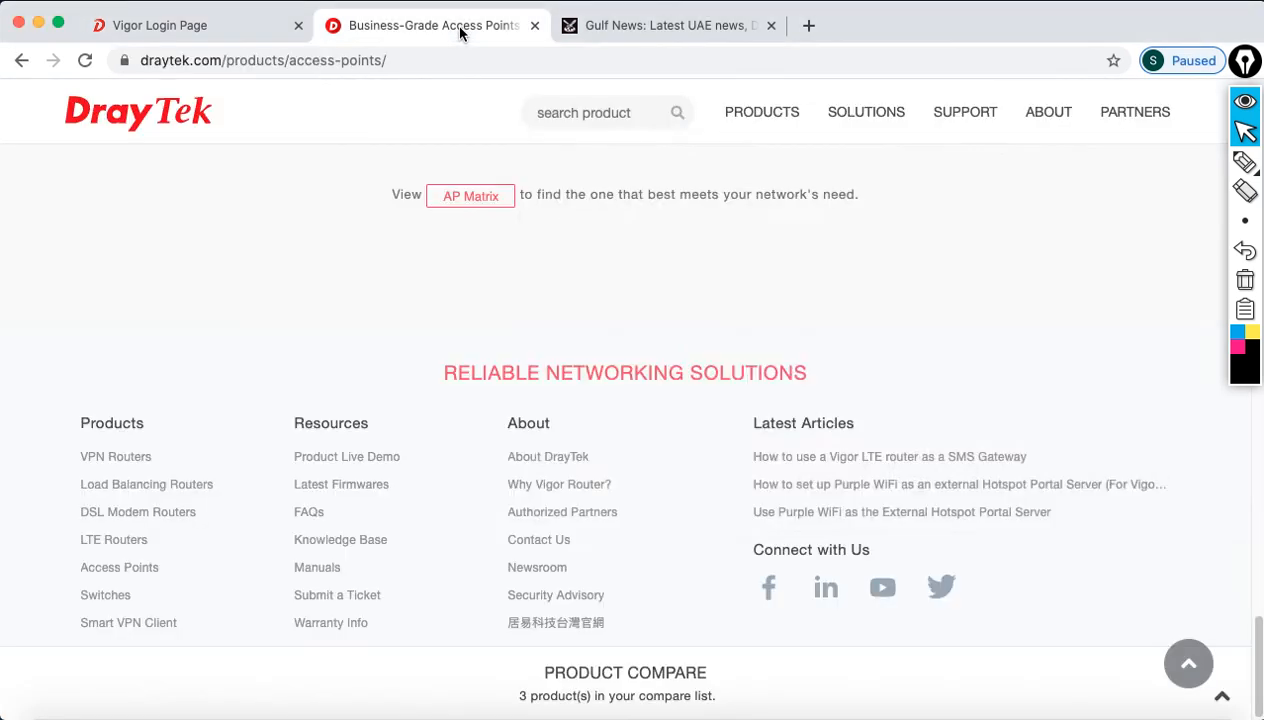
mouse_move(768, 113)
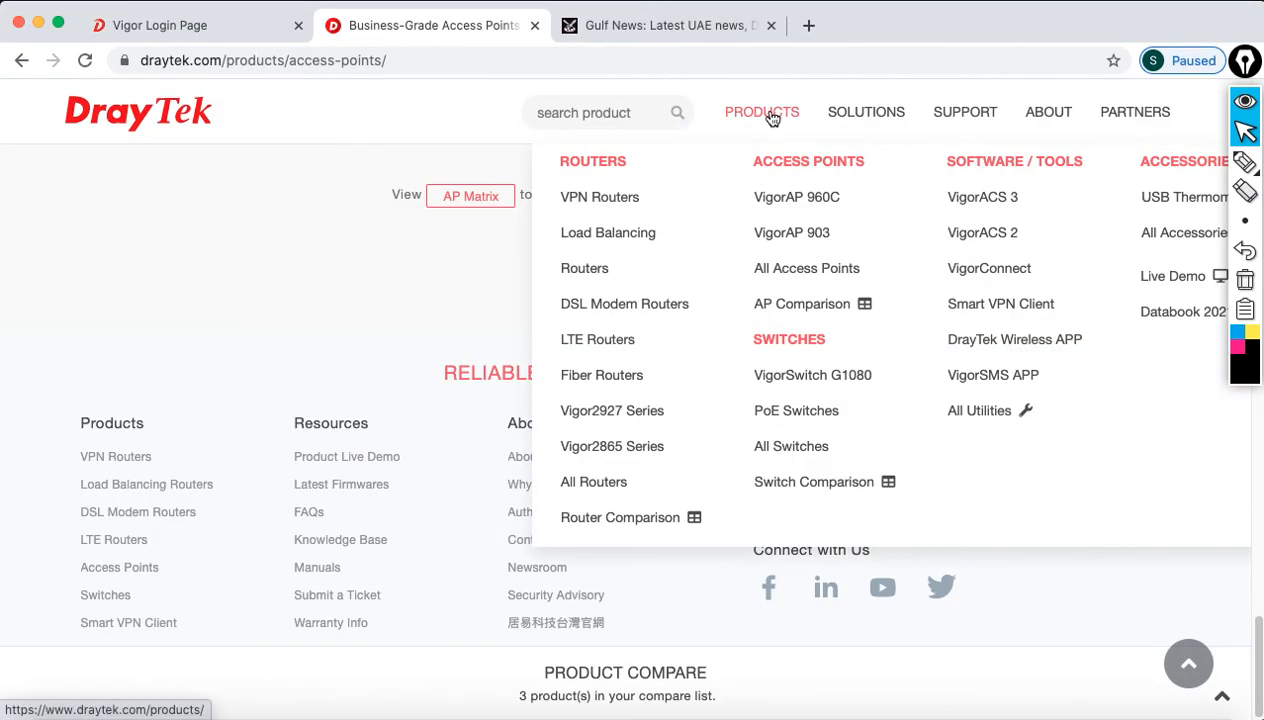
click(797, 461)
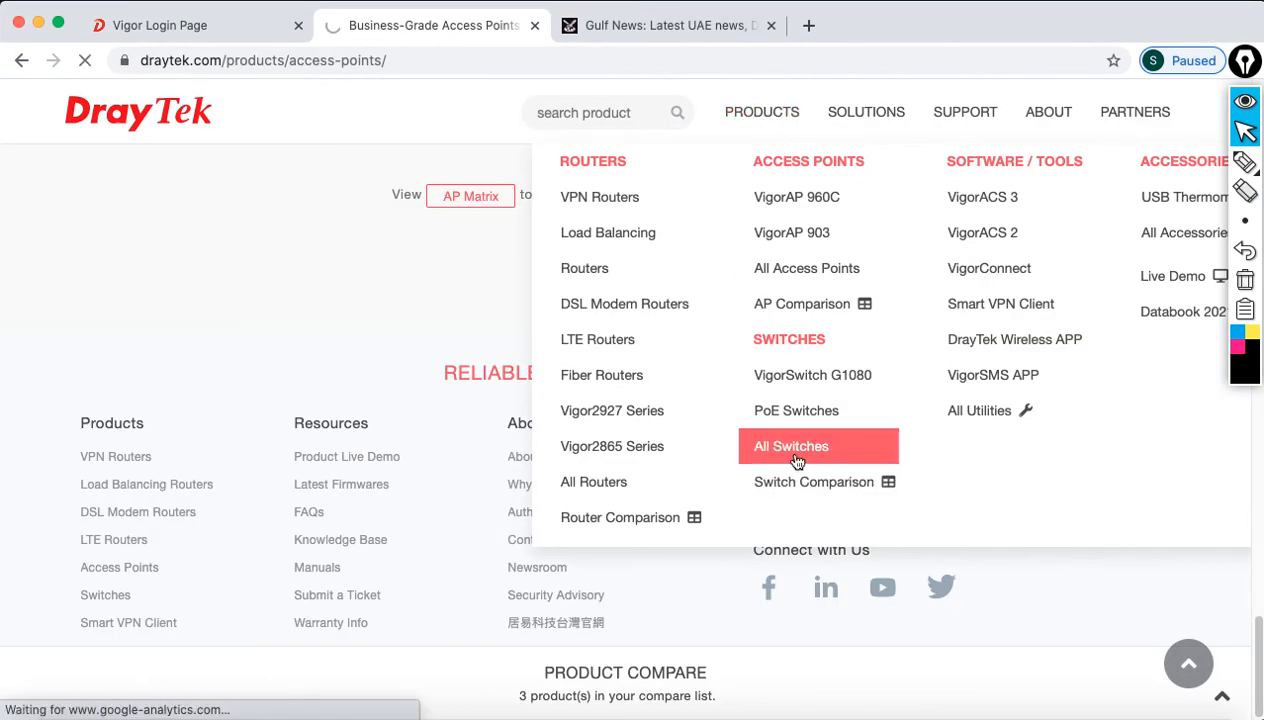
scroll(740, 470, down, 10)
scroll(699, 481, up, 7)
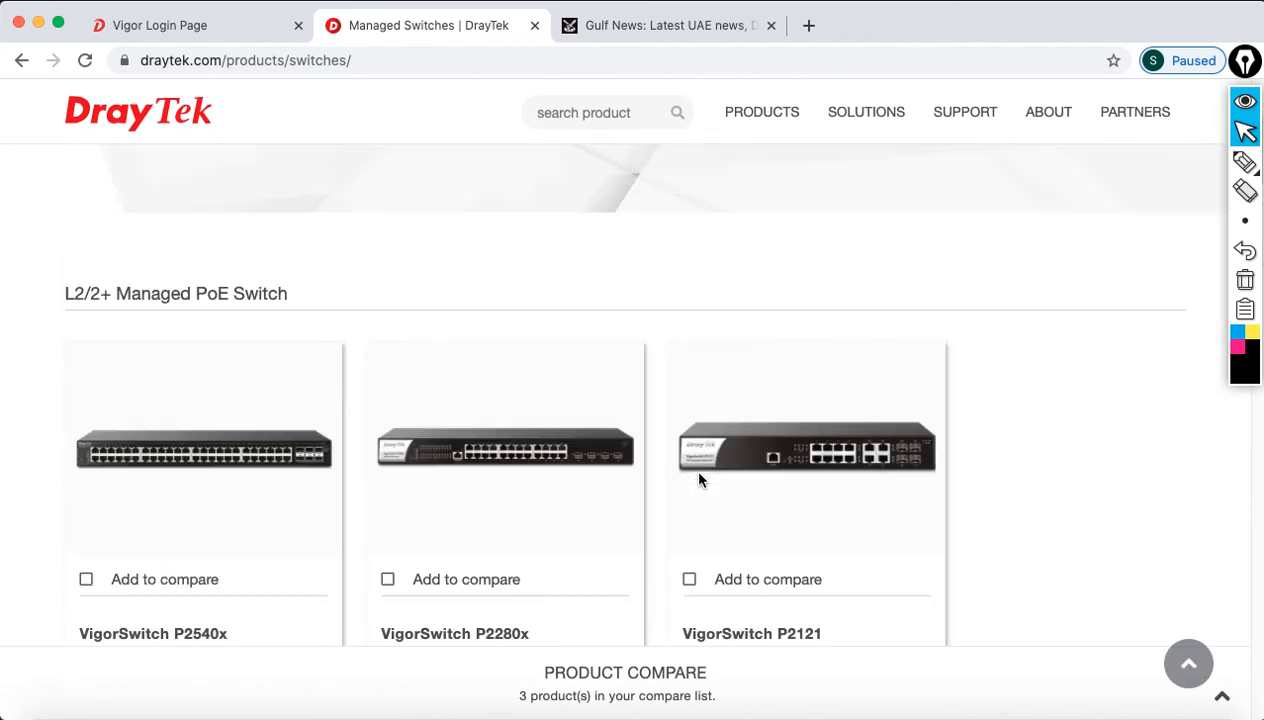
scroll(701, 478, down, 3)
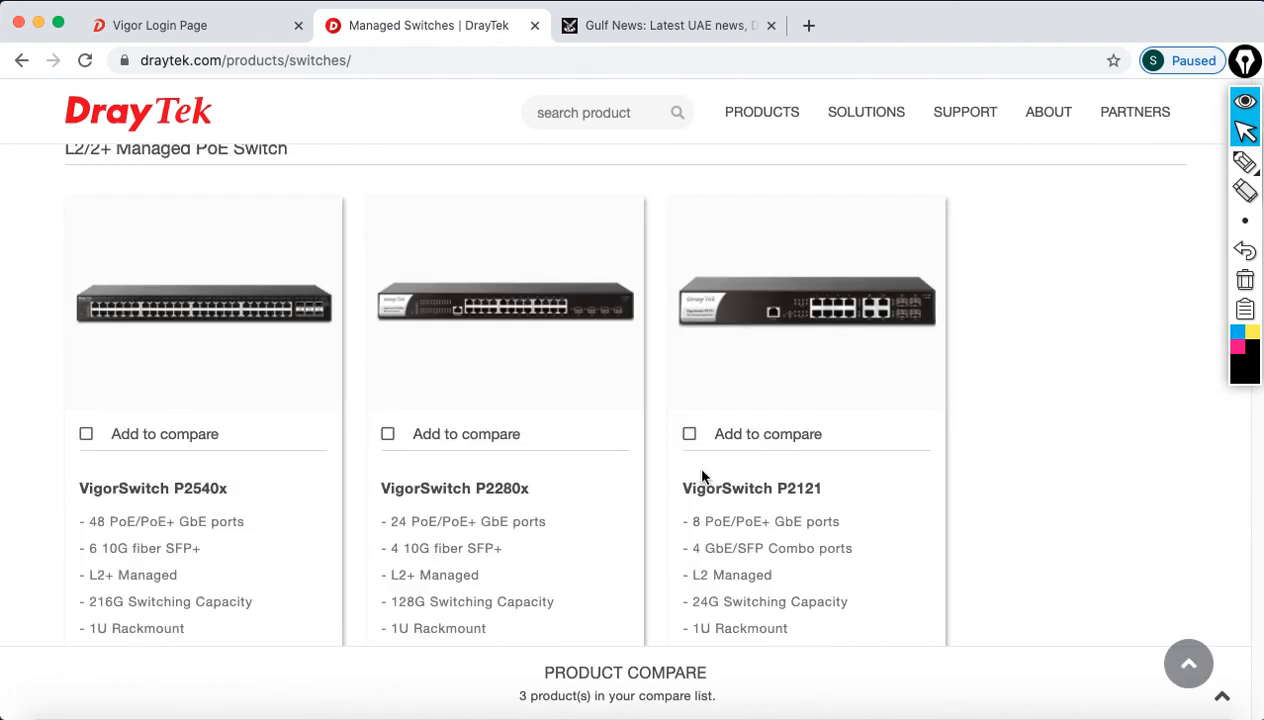
scroll(702, 477, down, 10)
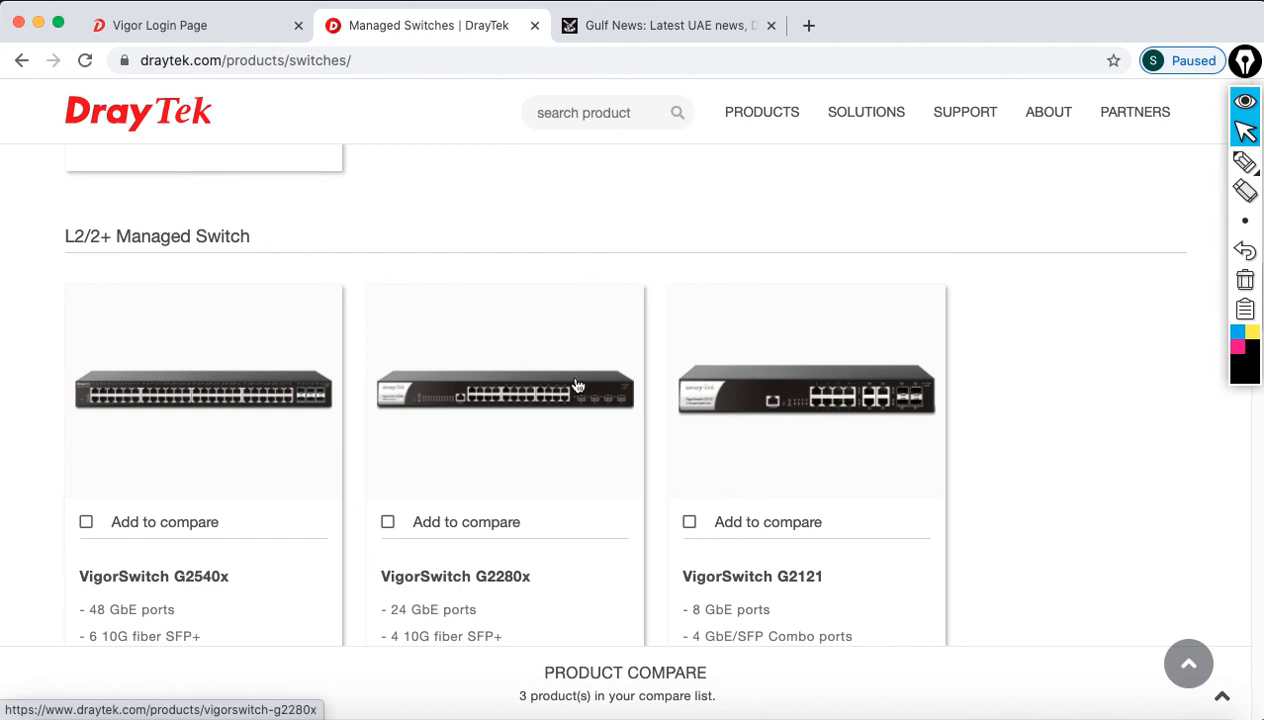
click(215, 22)
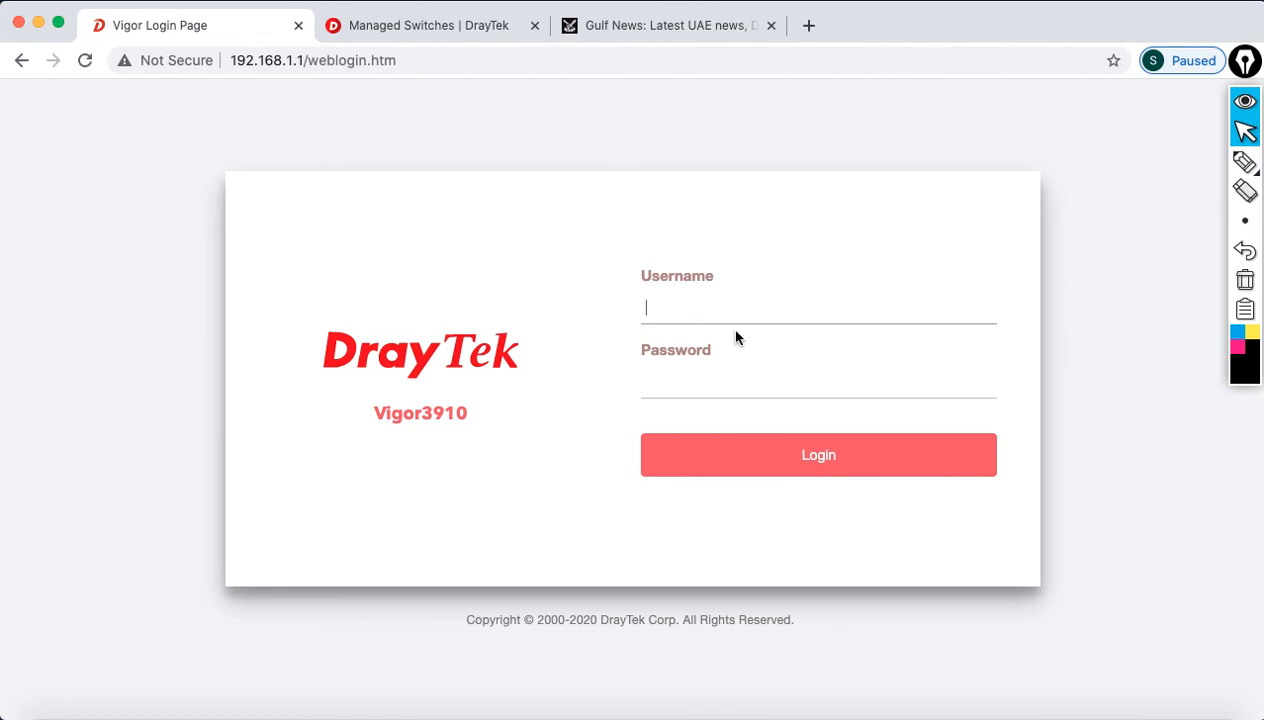
Step: Log in to the Vigor3910 as admin; the site can't be reached
text(admin)
key(Tab)
text(••••••••)
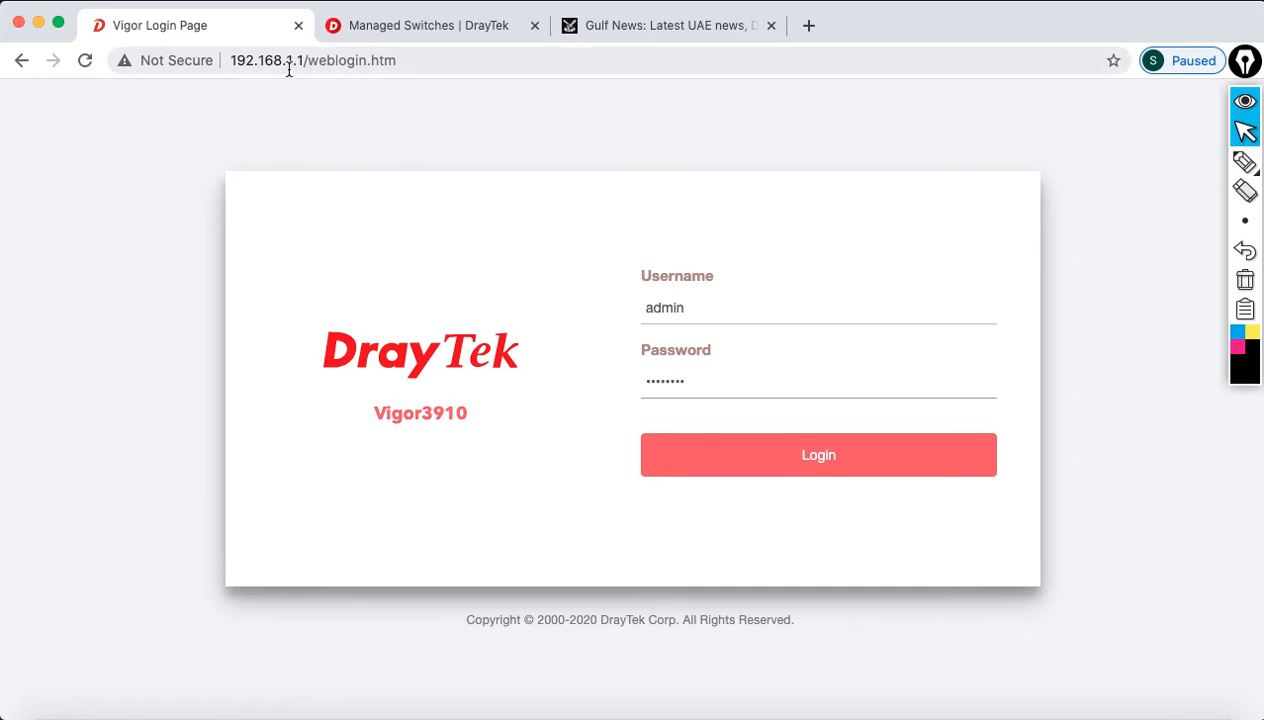
click(712, 463)
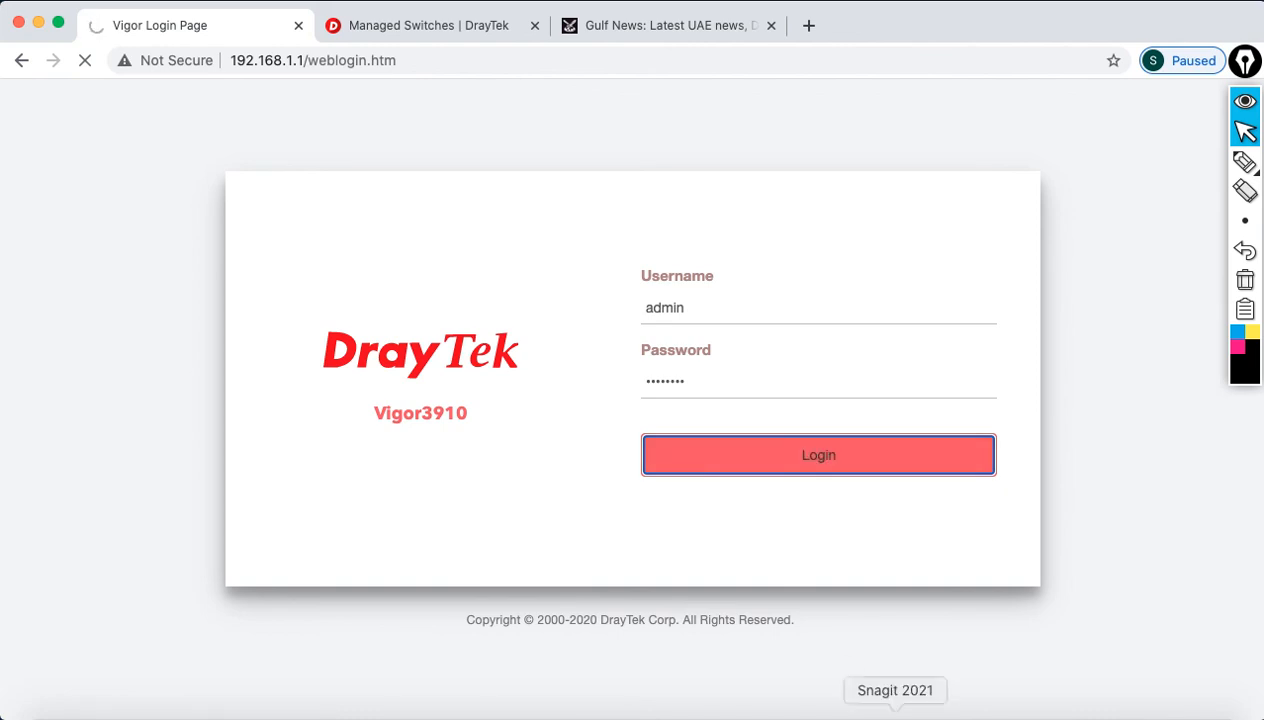
Step: Ping gateways 192.168.10.1 and 192.168.20.1; neither answers
click(930, 708)
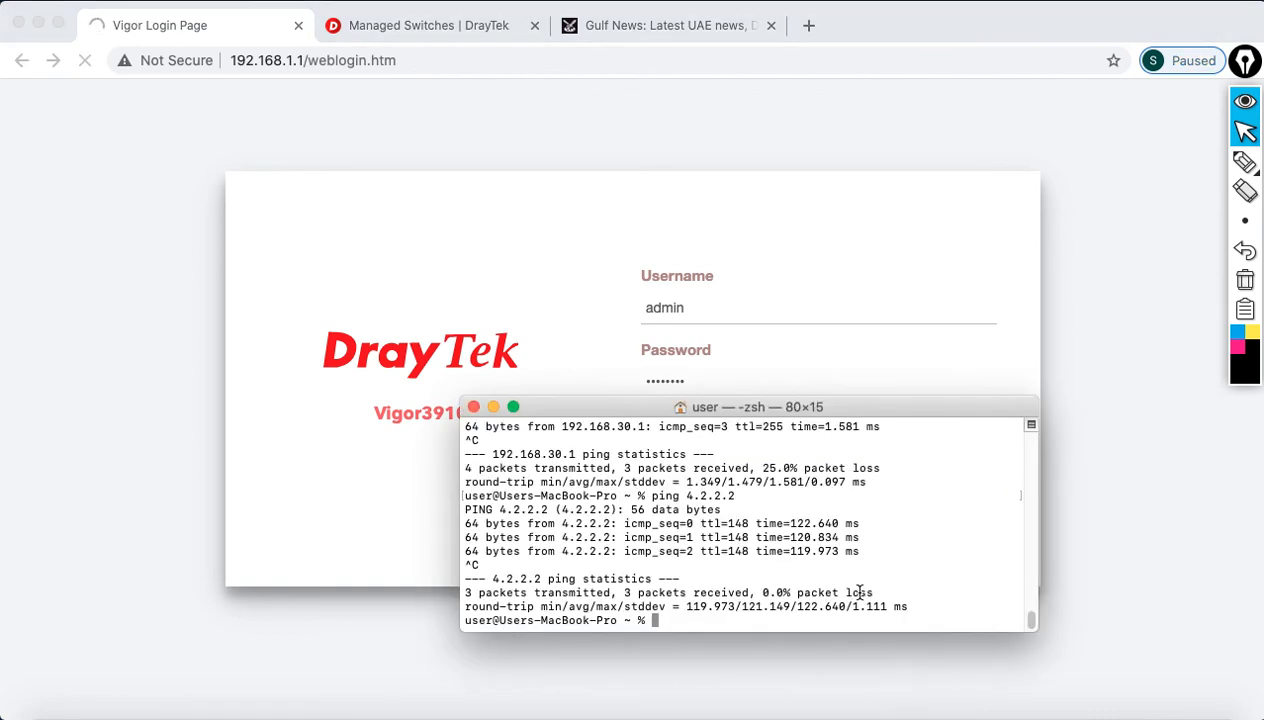
text(ping 192.168.)
text(10.1)
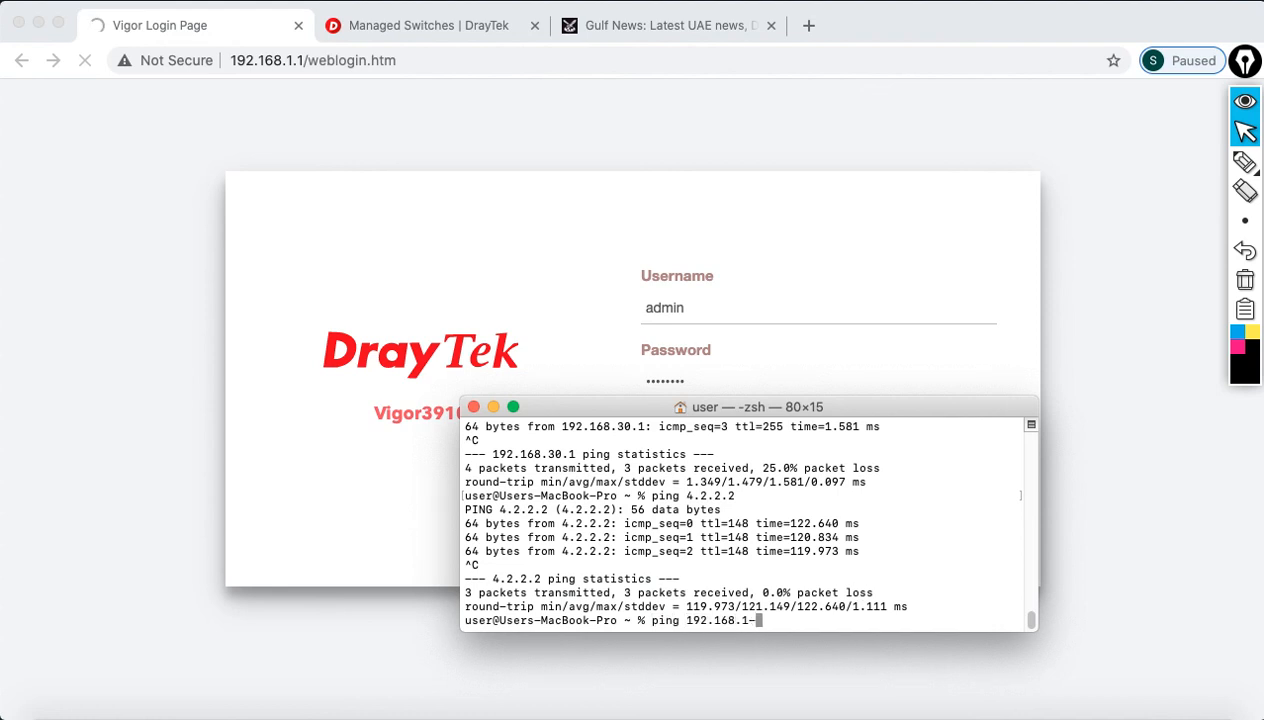
key(Return)
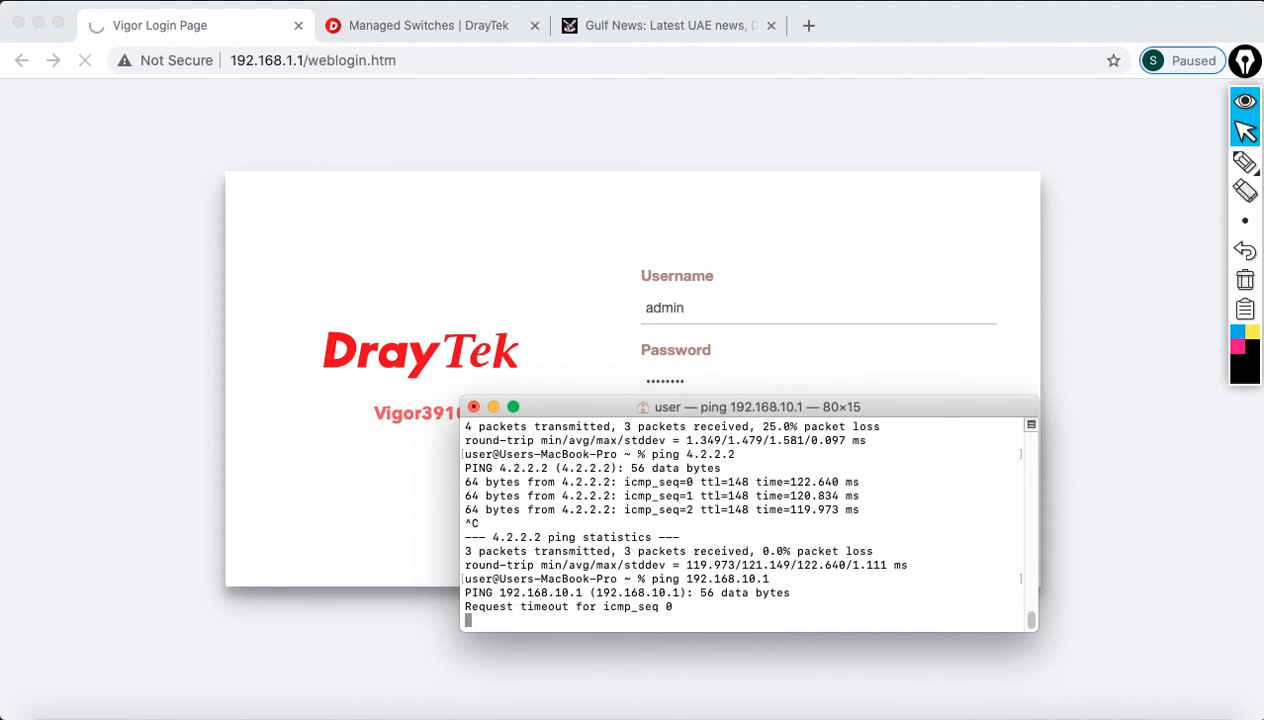
key(ctrl+c)
key(Up)
key(BackSpace)
key(BackSpace)
key(BackSpace)
key(BackSpace)
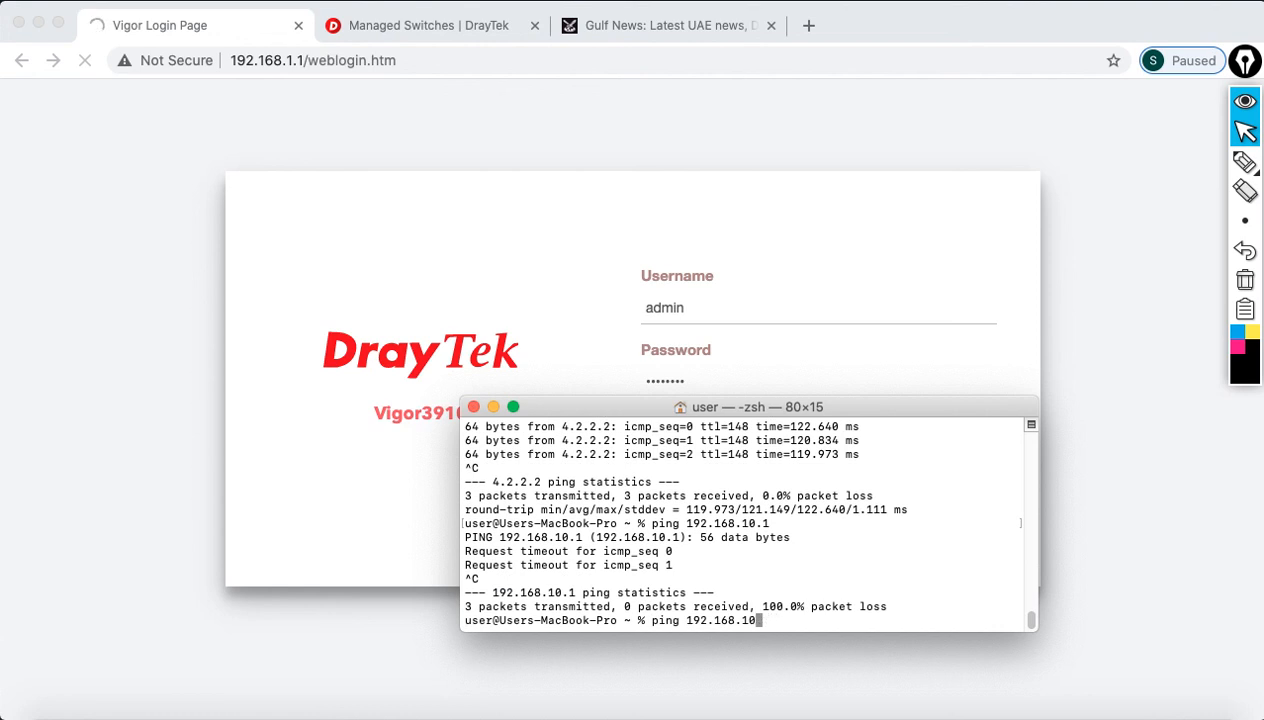
text(20.1)
key(Return)
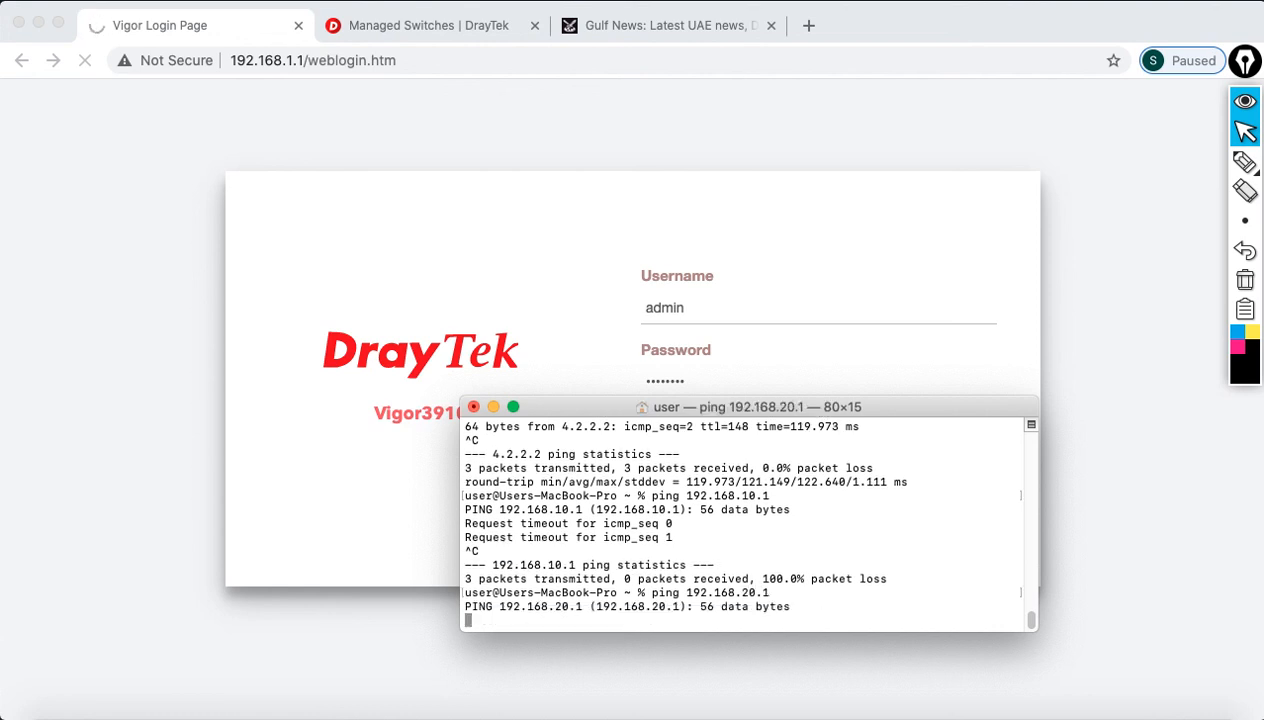
key(ctrl+c)
Step: Ping gateway 192.168.30.1, which does answer
key(Up)
key(BackSpace)
key(BackSpace)
key(BackSpace)
key(BackSpace)
text(30.1)
key(Return)
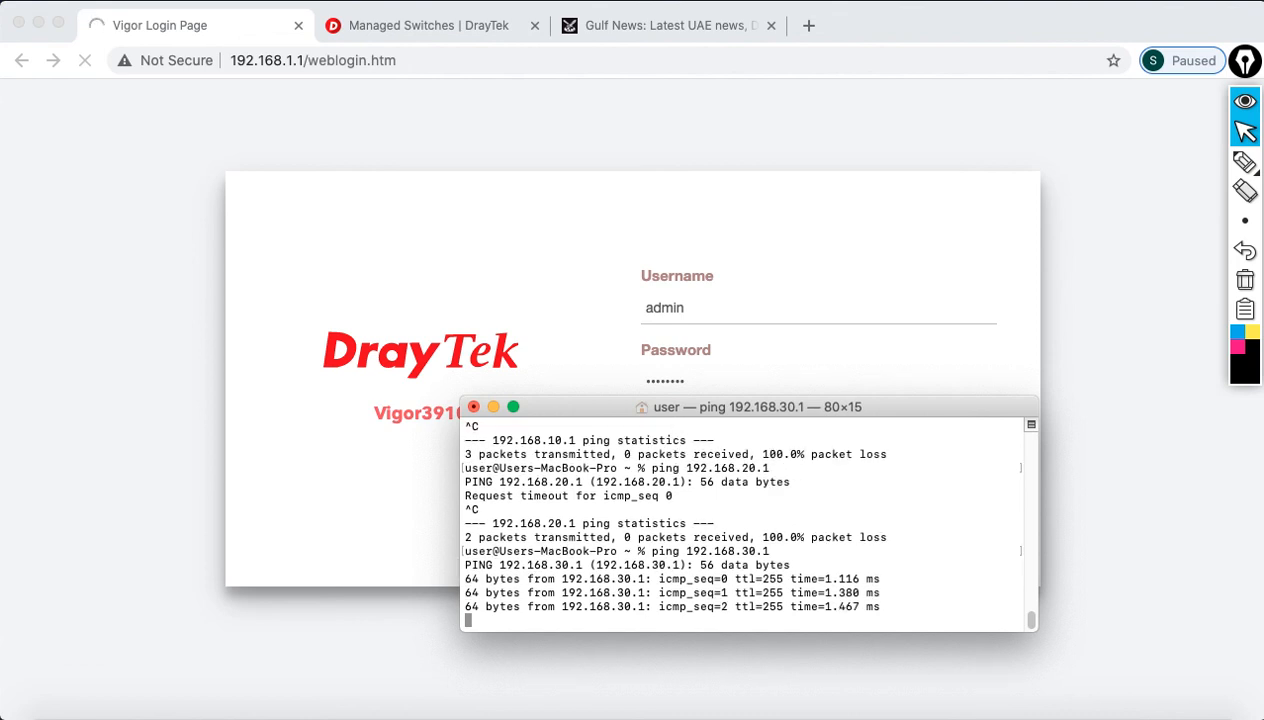
key(ctrl+c)
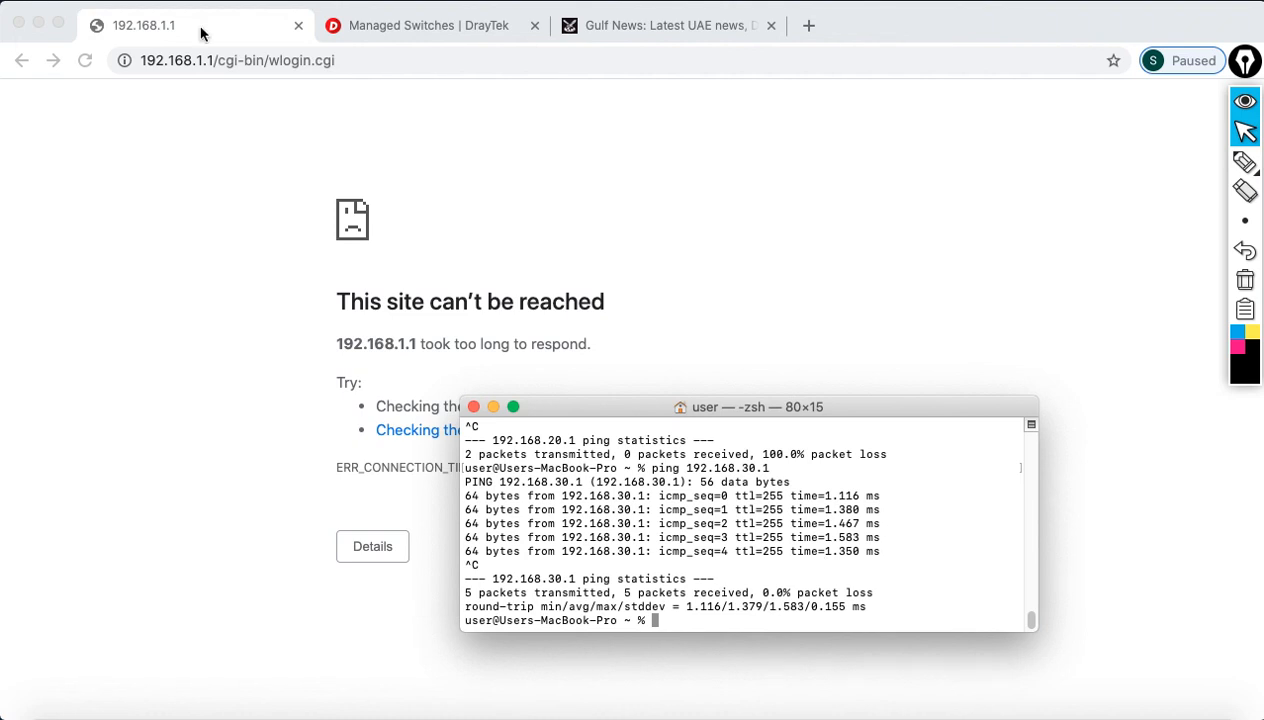
Step: Log in to the router at 192.168.30.1 with the admin account and its password
click(347, 58)
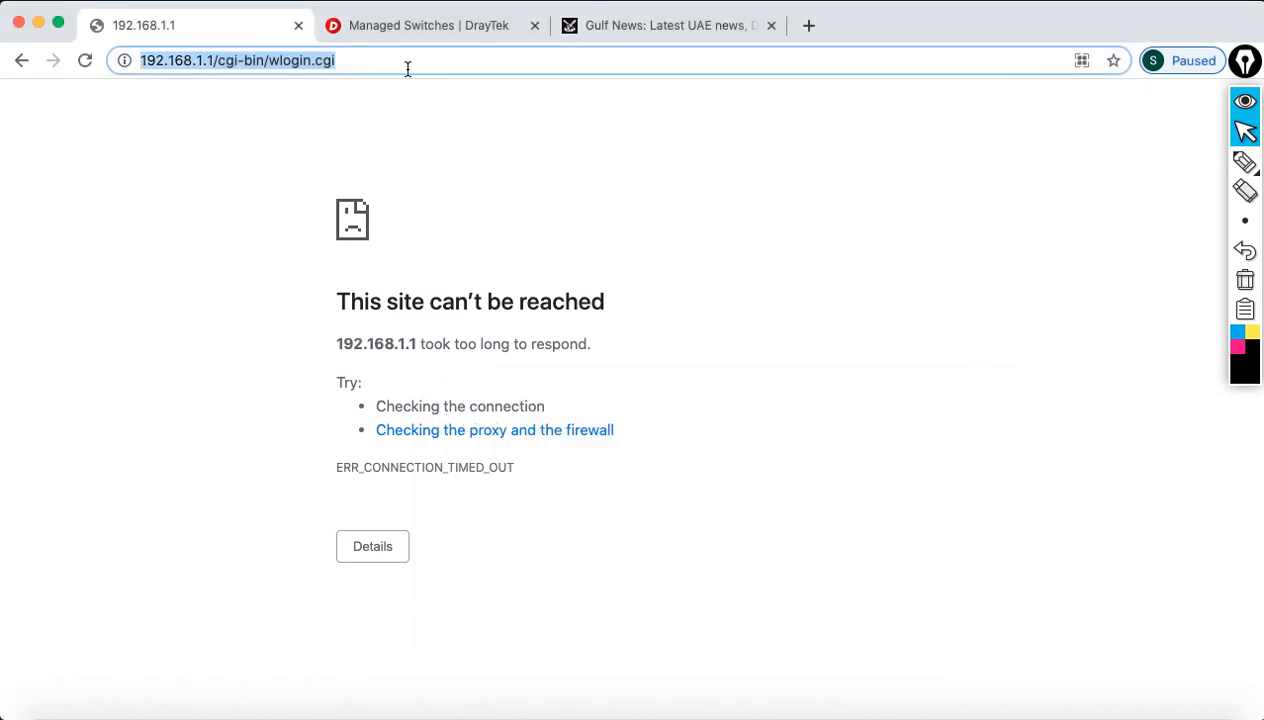
text(192.168.30)
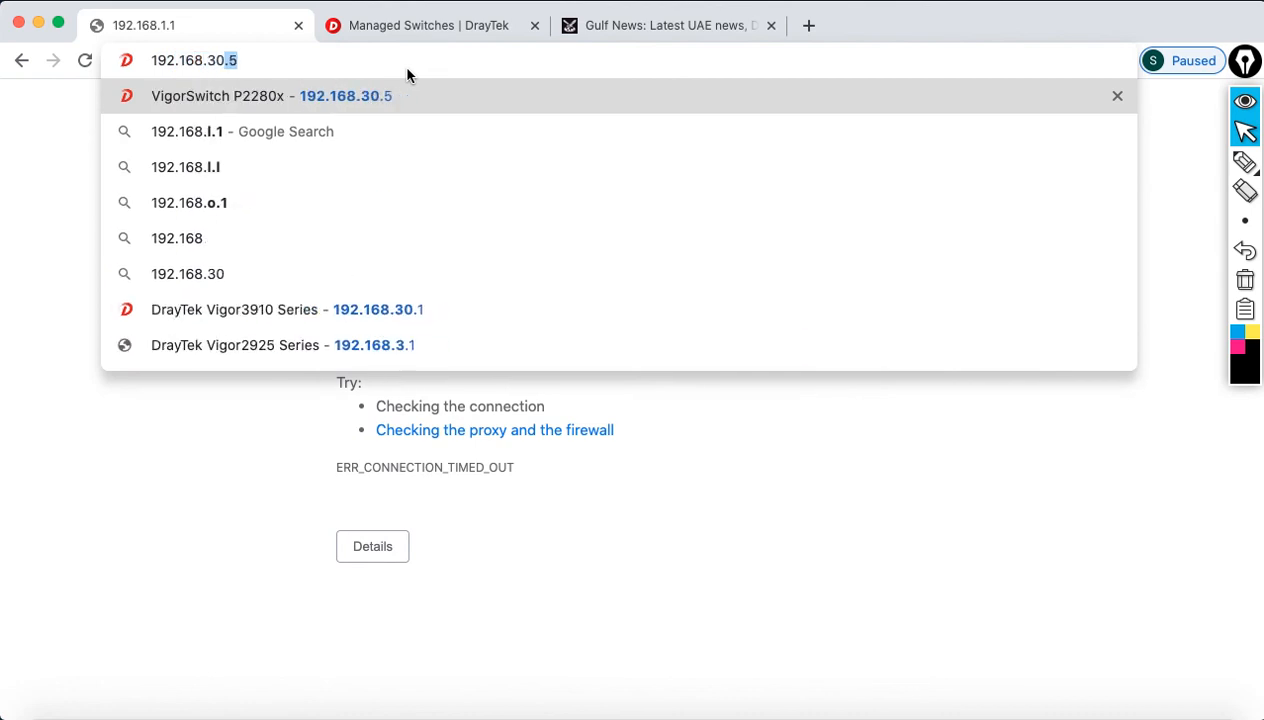
text(.1)
key(Return)
text(admin)
key(Tab)
text(admin123)
key(Return)
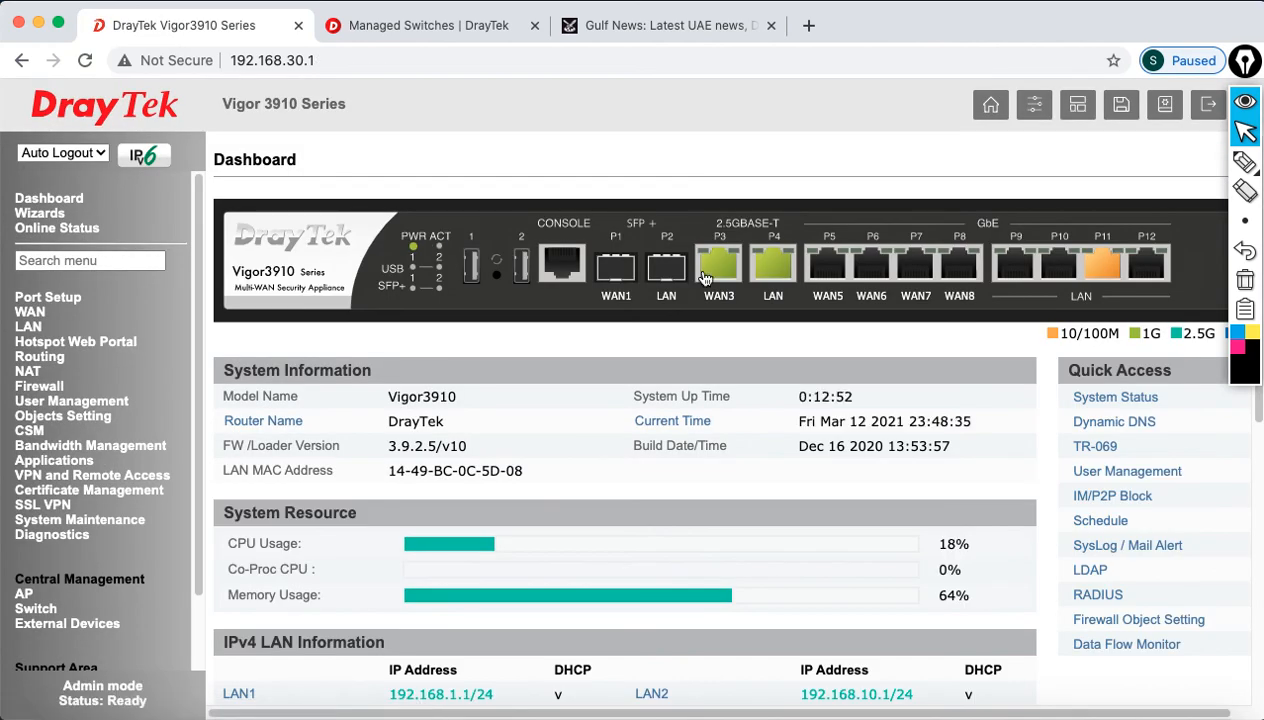
Step: Open LAN > General Setup to view LAN 2–4 as VLAN10, VLAN20 and VLAN30
click(27, 328)
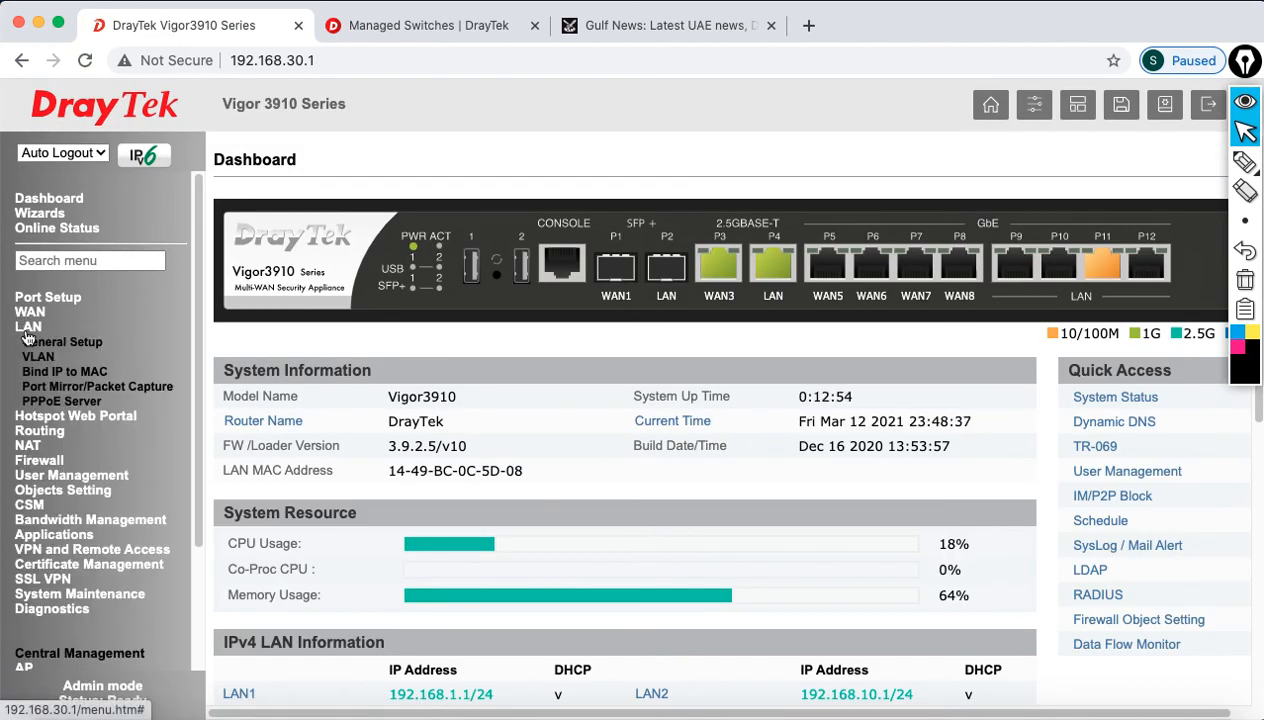
click(52, 342)
scroll(546, 613, down, 1)
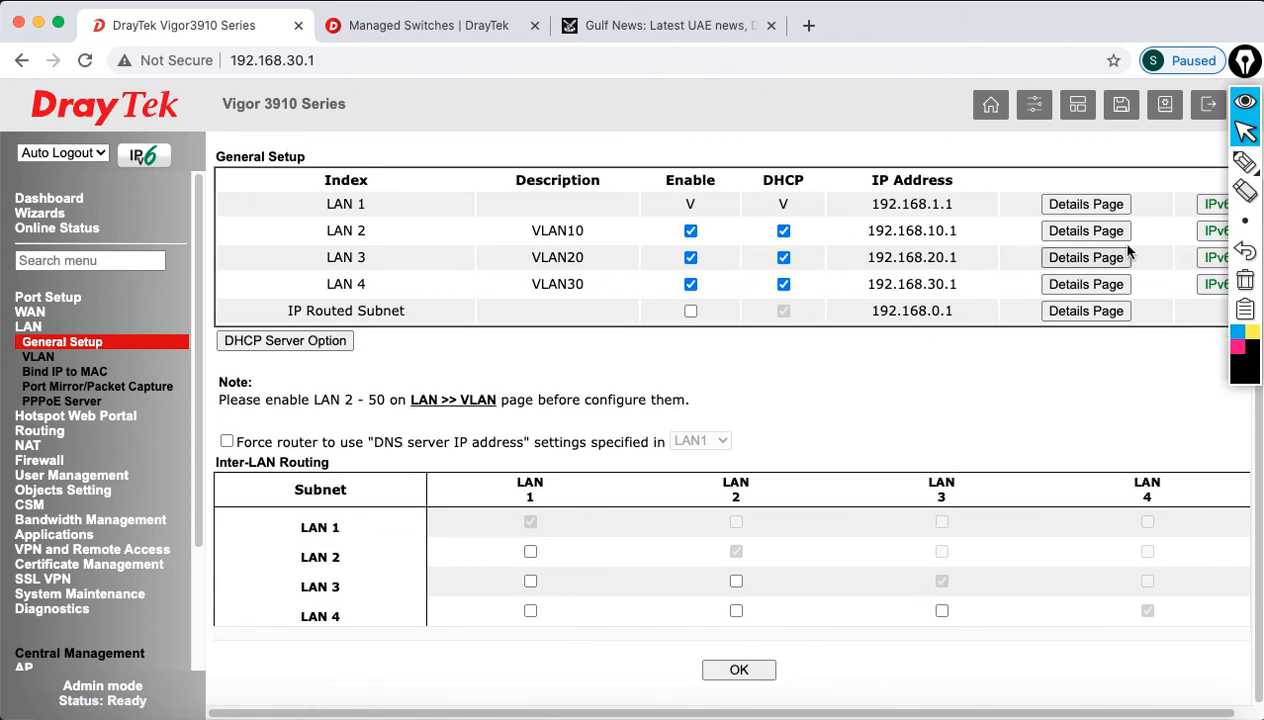
click(1243, 165)
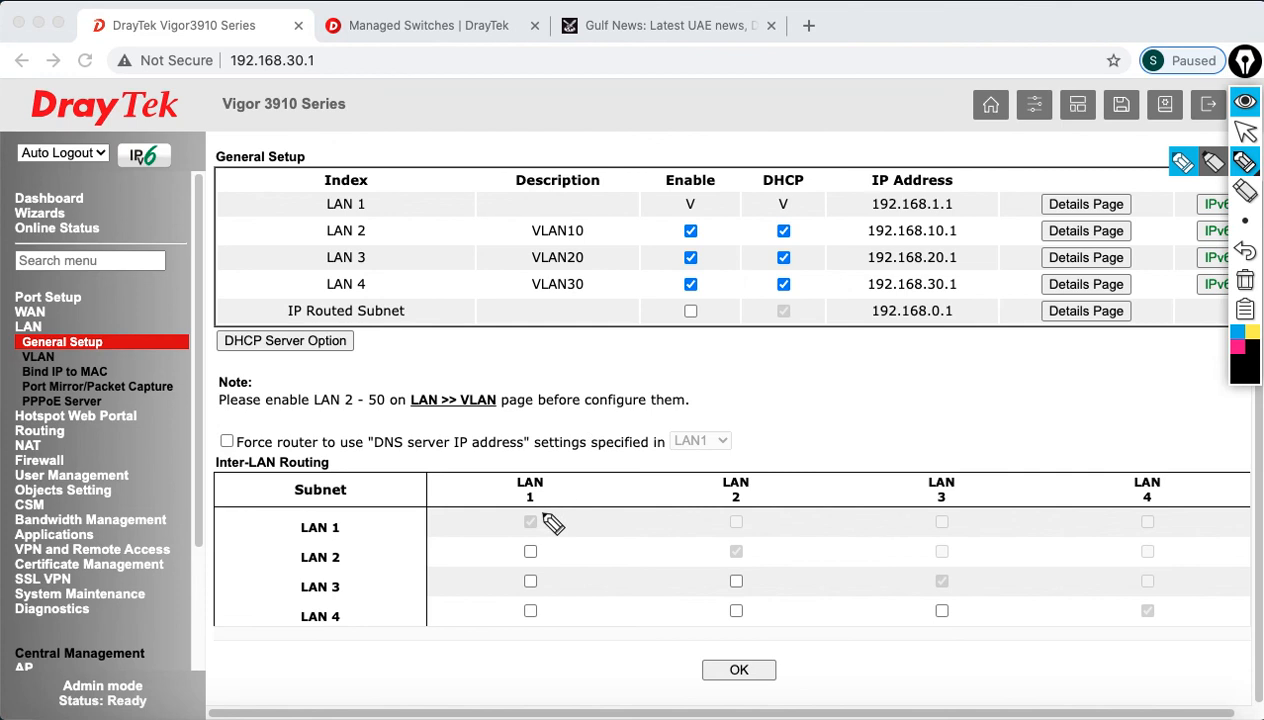
mouse_move(536, 509)
mouse_down()
mouse_move(546, 534)
mouse_move(544, 518)
mouse_up()
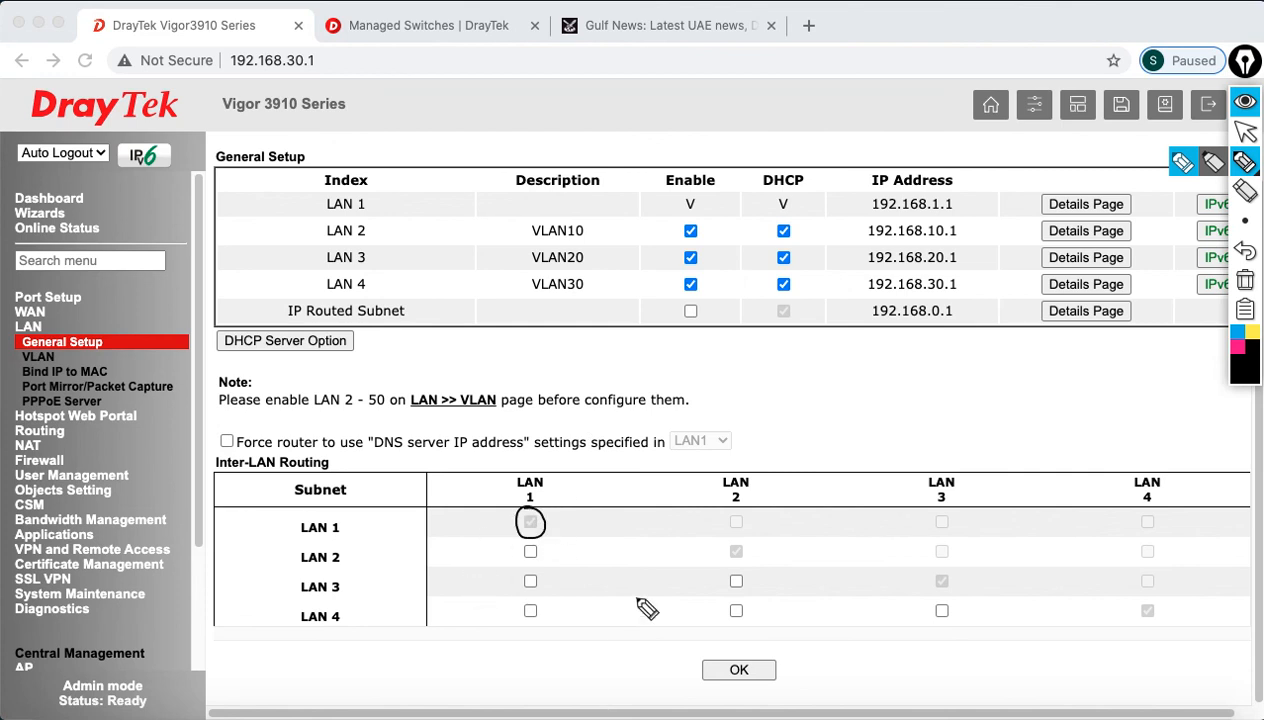
mouse_move(742, 544)
mouse_down()
mouse_move(740, 578)
mouse_move(753, 553)
mouse_up()
mouse_move(956, 585)
mouse_down()
mouse_move(928, 588)
mouse_move(948, 565)
mouse_move(954, 578)
mouse_up()
drag(1150, 598, 1150, 626)
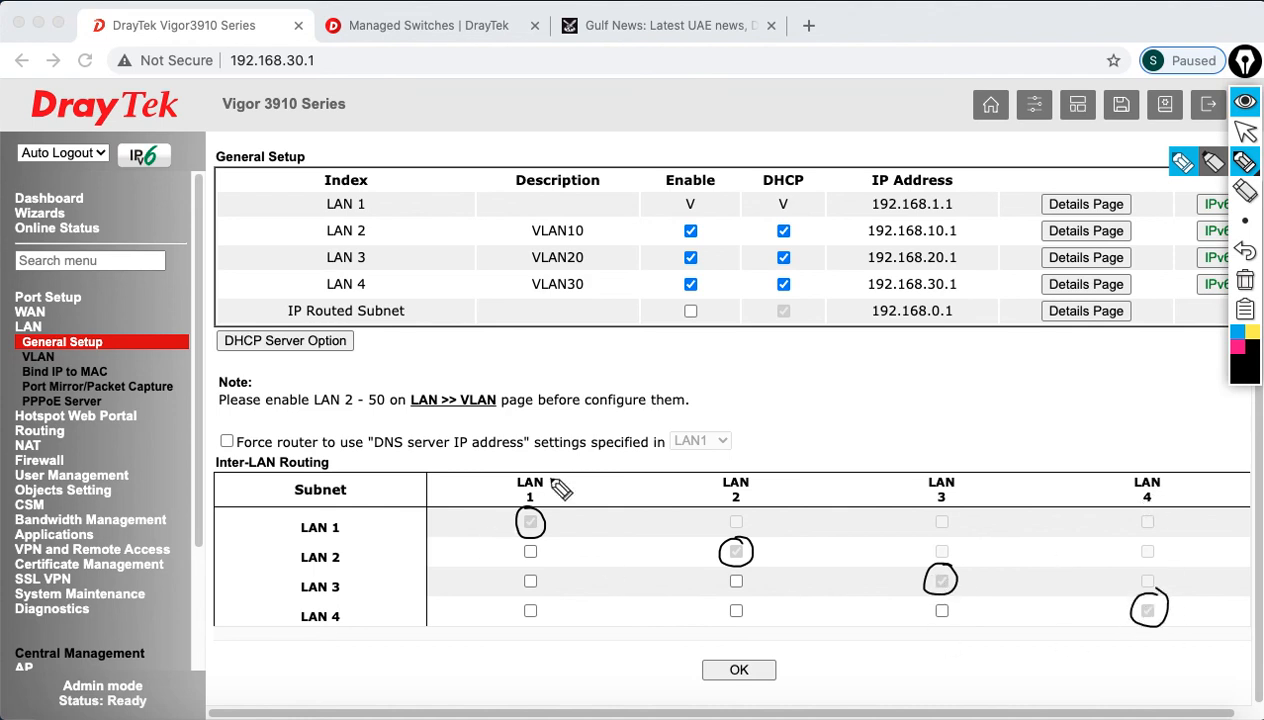
mouse_move(516, 543)
mouse_down()
mouse_move(534, 560)
mouse_move(534, 620)
mouse_move(536, 600)
mouse_up()
mouse_move(350, 455)
mouse_down()
mouse_move(255, 437)
mouse_move(231, 497)
mouse_move(343, 455)
mouse_up()
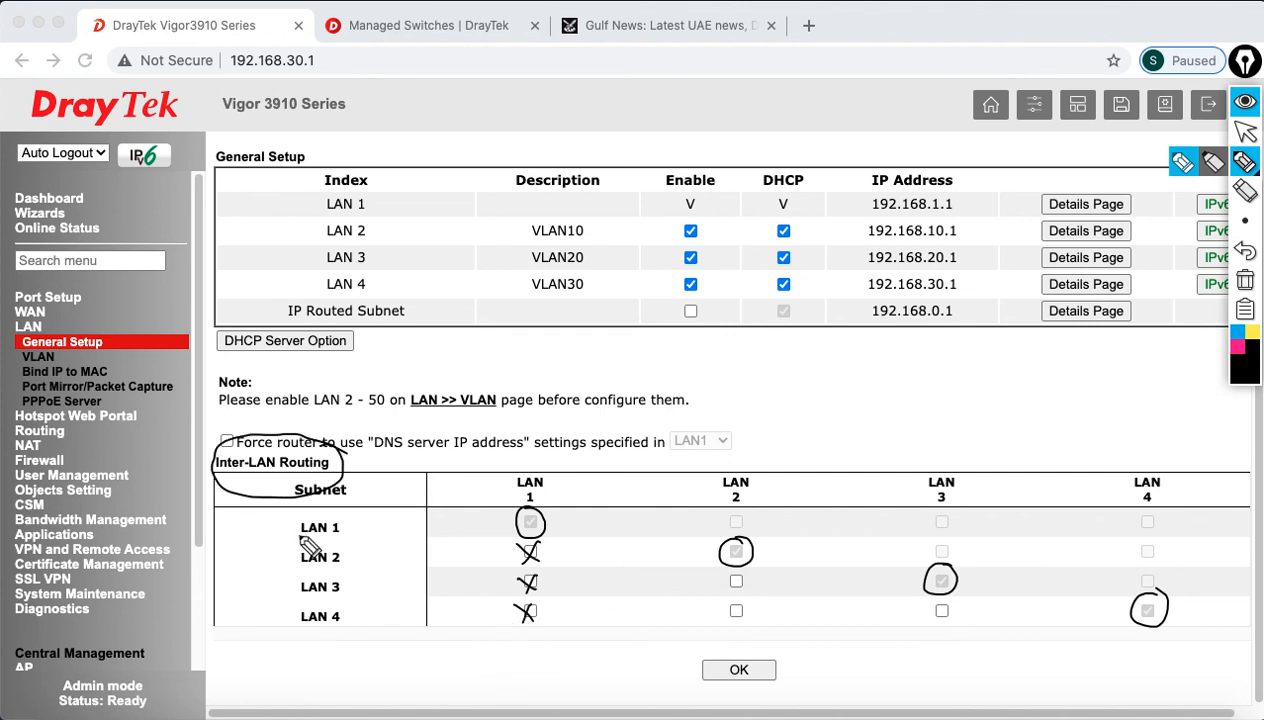
click(1245, 280)
click(1245, 131)
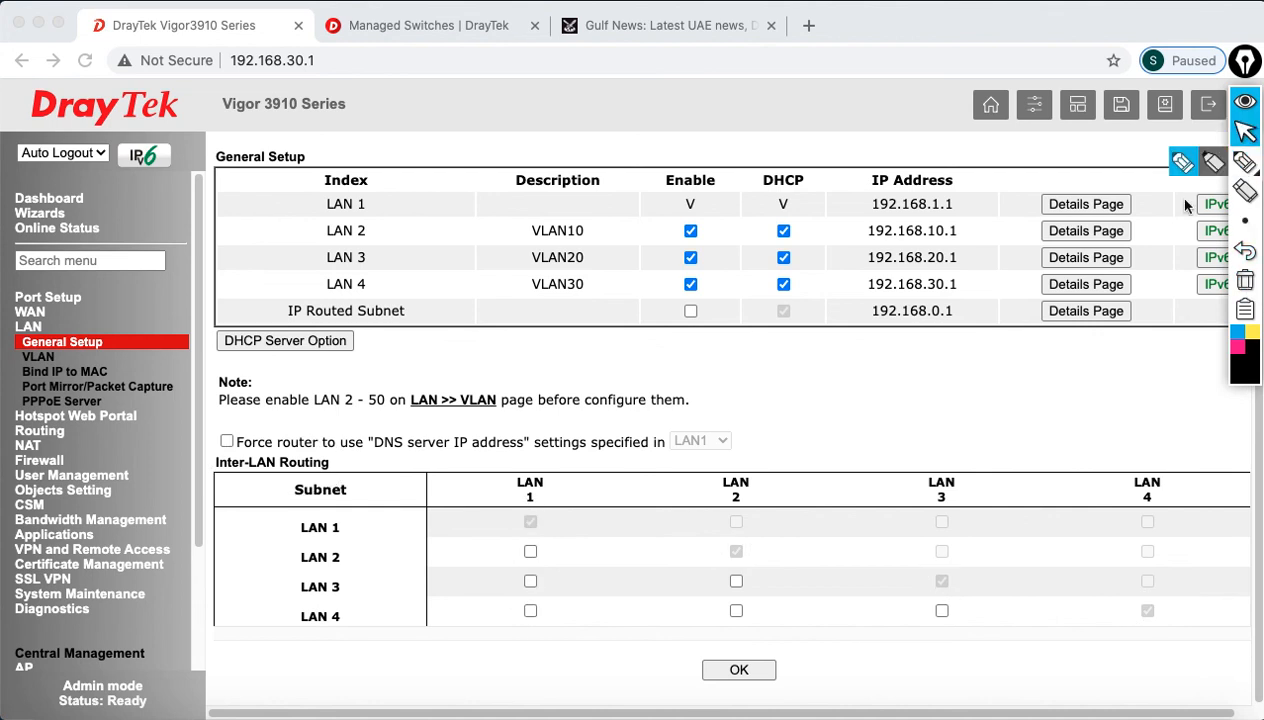
Step: Tick Inter-LAN Routing for LAN2–LAN1, LAN3–LAN1, LAN4–LAN2 and LAN4–LAN3, then save with OK
click(531, 551)
click(530, 552)
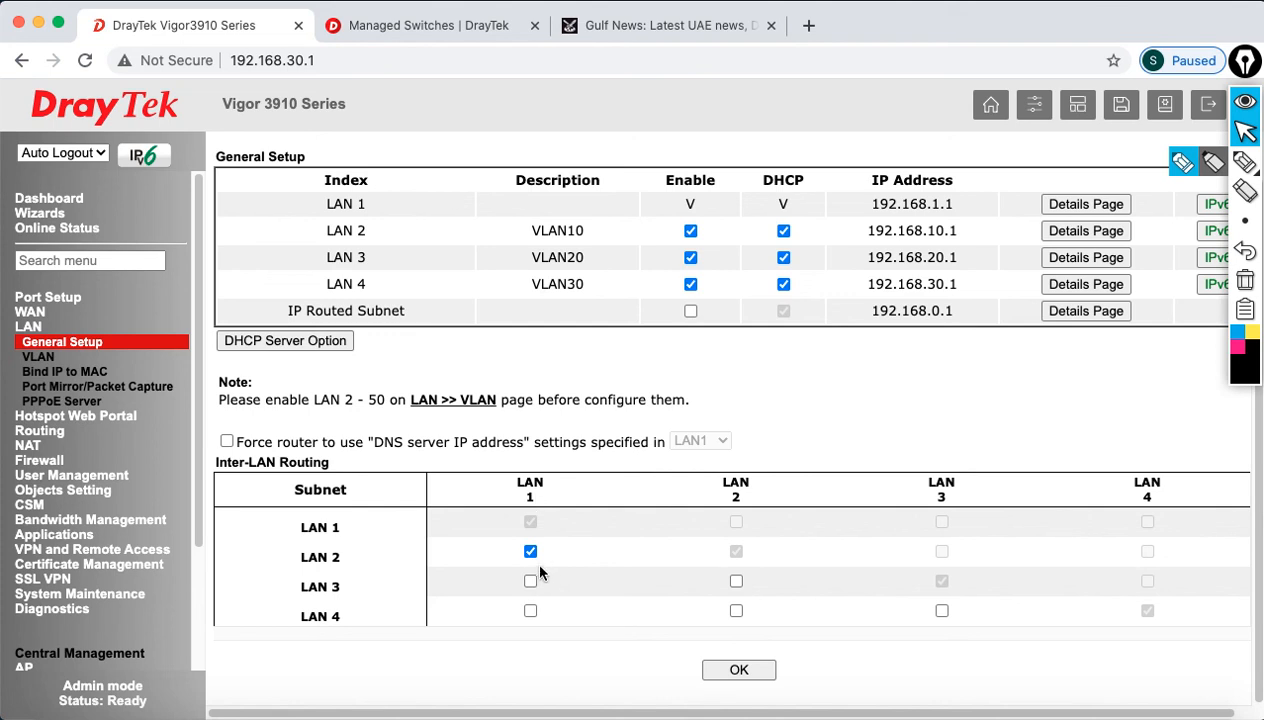
click(531, 582)
click(736, 611)
click(943, 611)
click(739, 670)
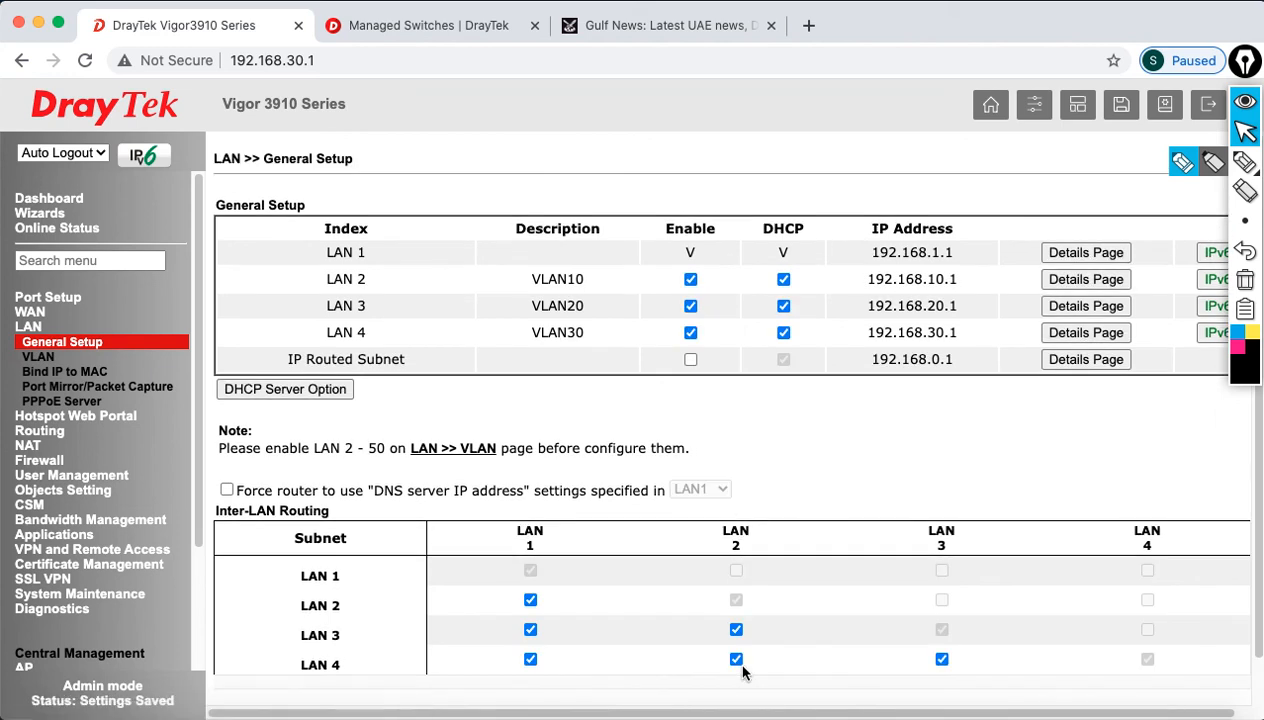
click(936, 712)
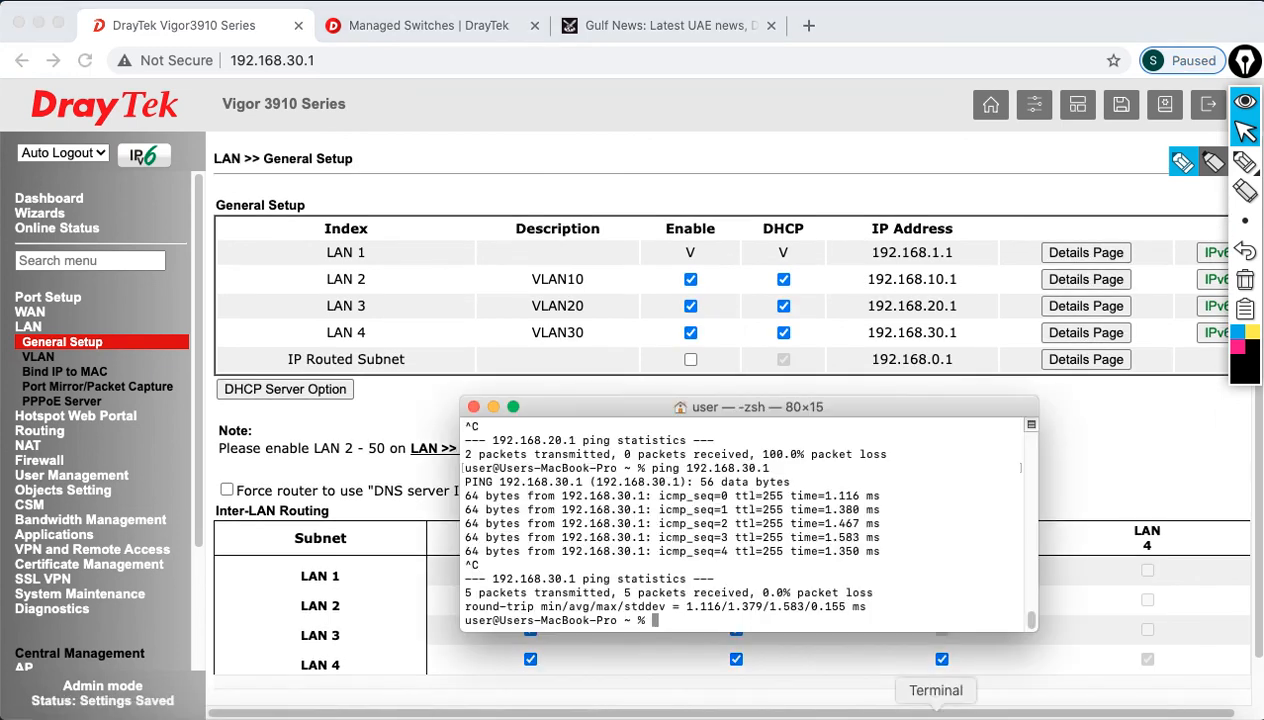
Step: Re-run pings to 192.168.10.1 and 192.168.20.1, both now 0% loss, then return to the router page
key(Up)
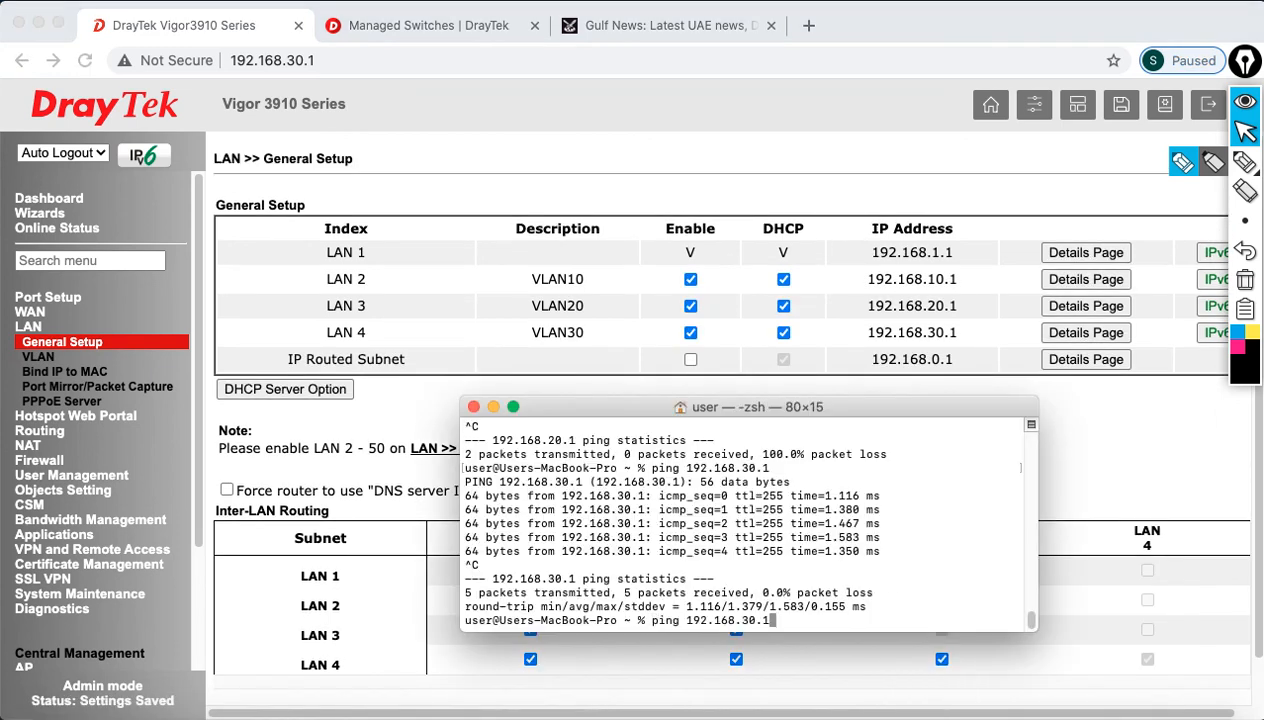
key(Return)
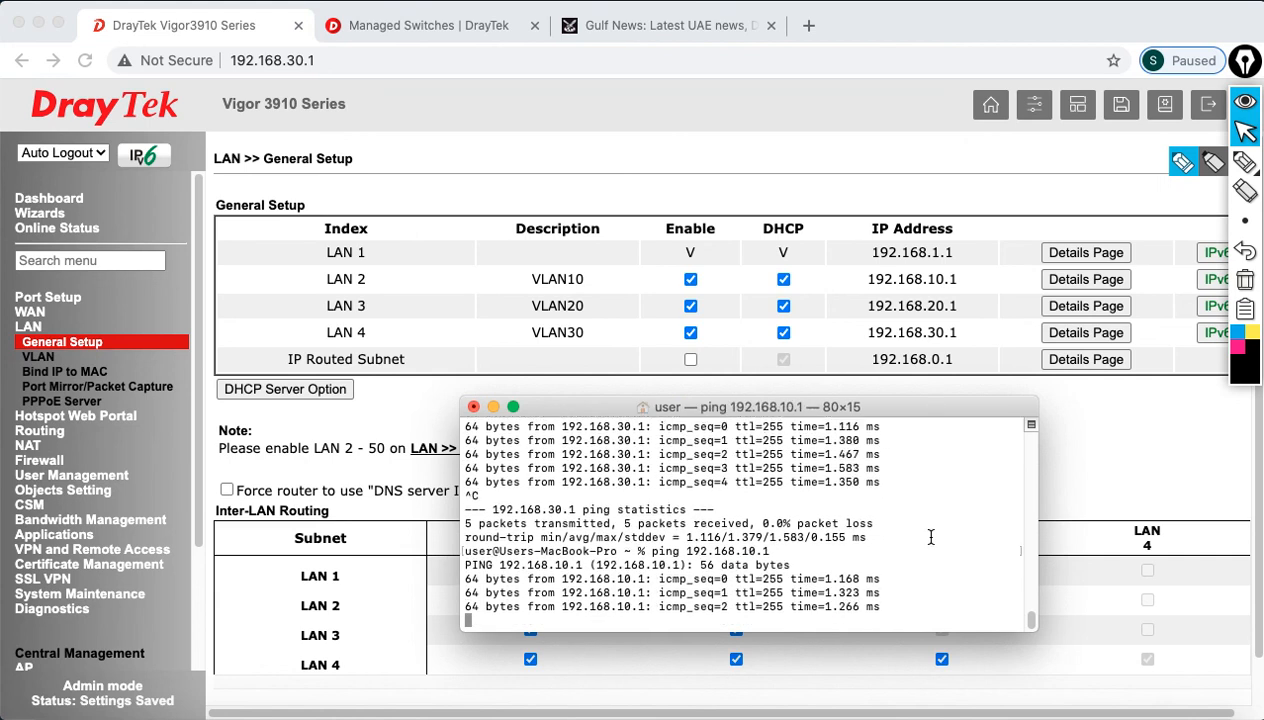
key(ctrl+c)
key(Up)
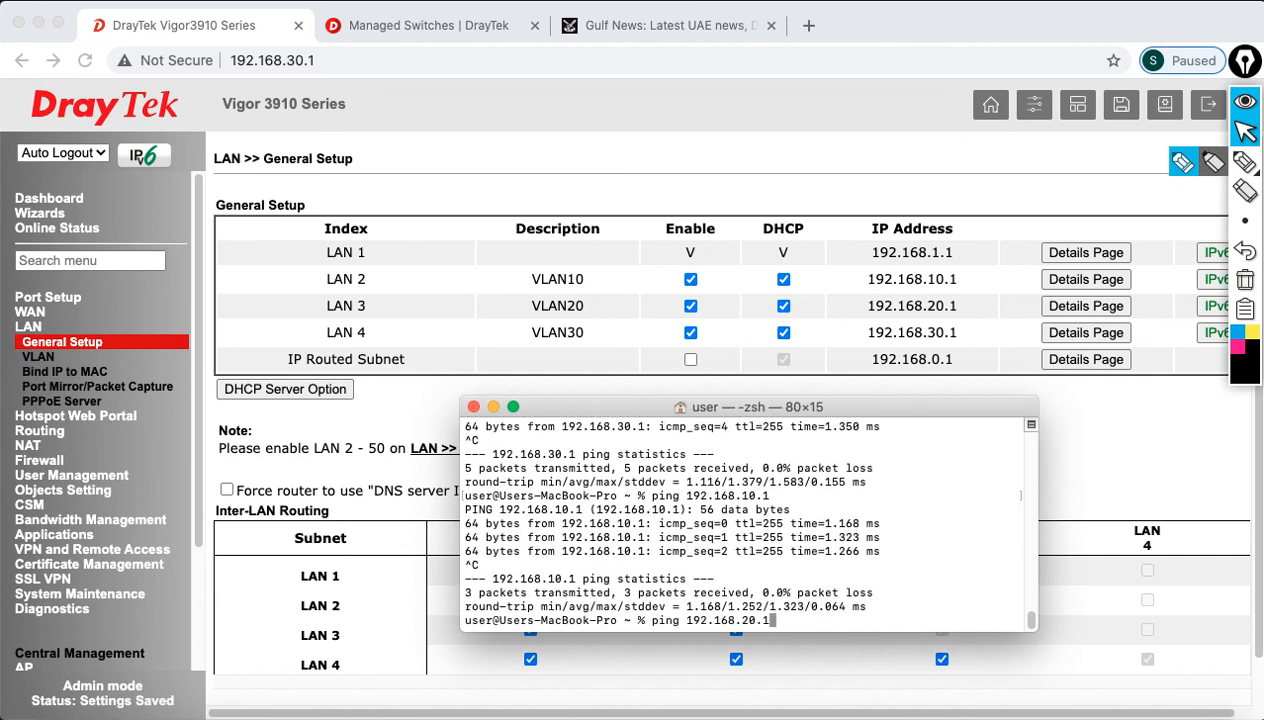
key(Return)
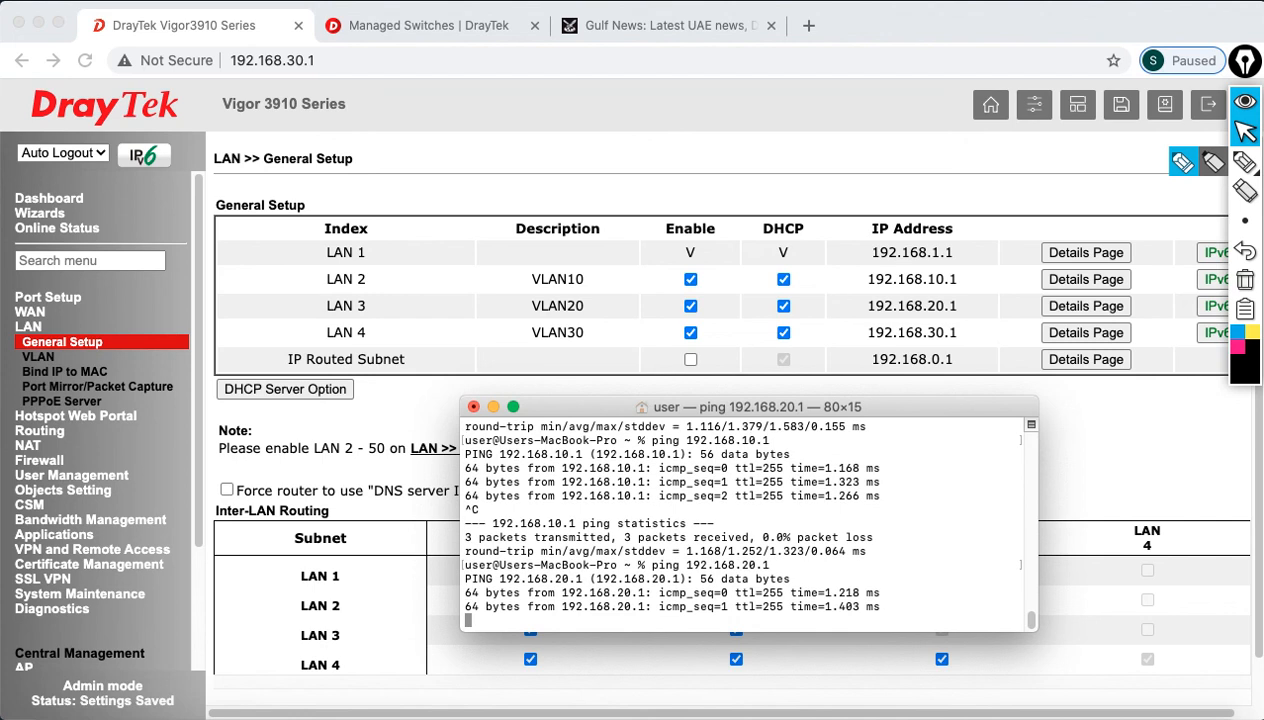
key(ctrl+c)
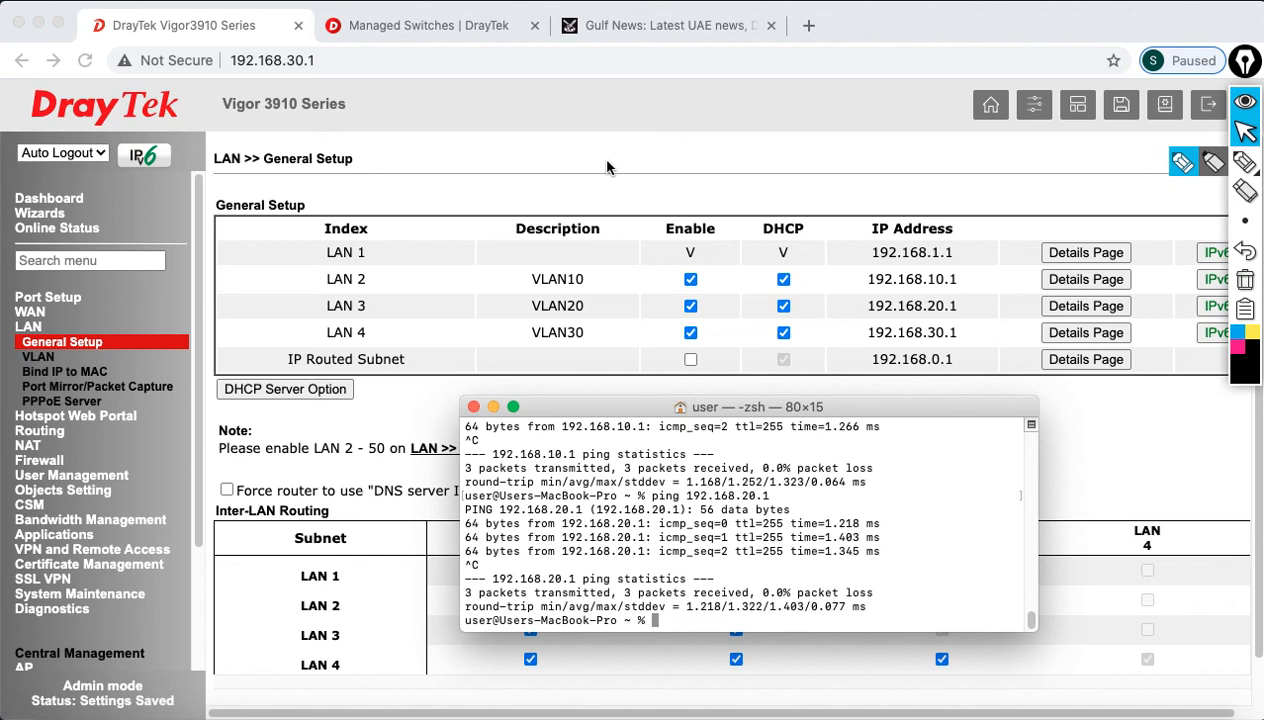
click(738, 186)
Step: Log out of the router and log back in as admin
click(1194, 113)
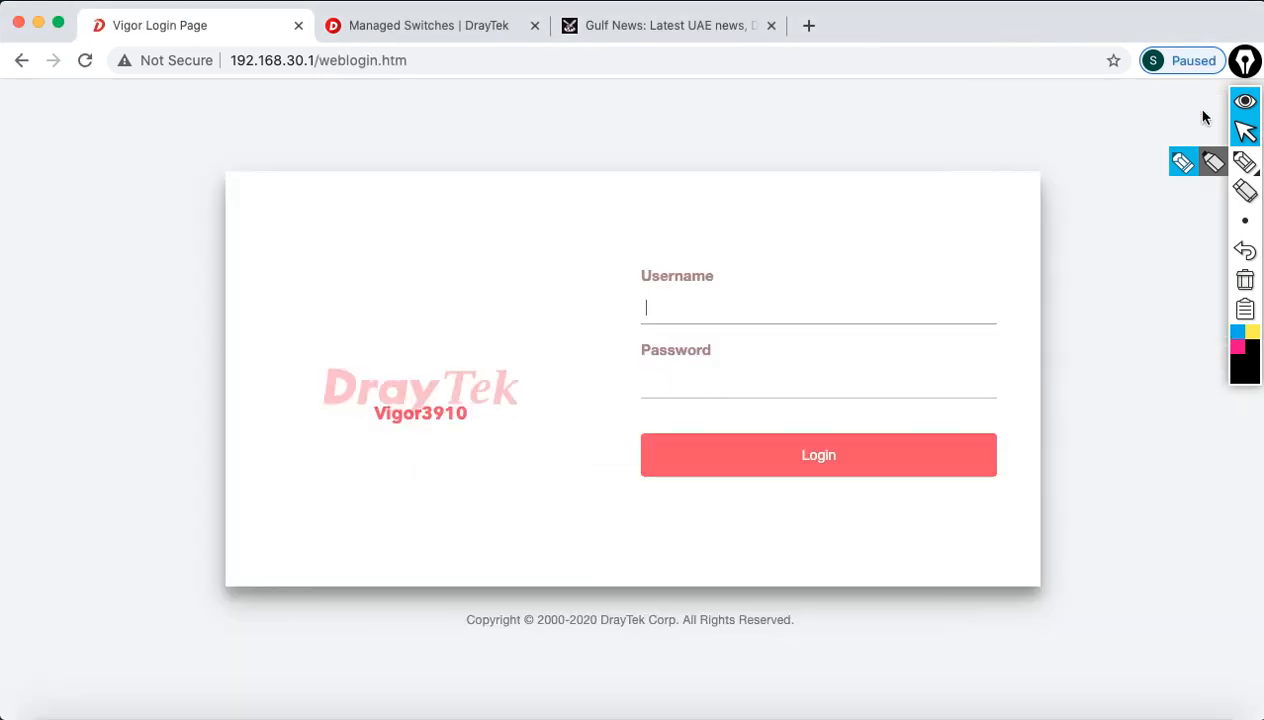
click(911, 313)
text(admin)
key(Tab)
text(admi)
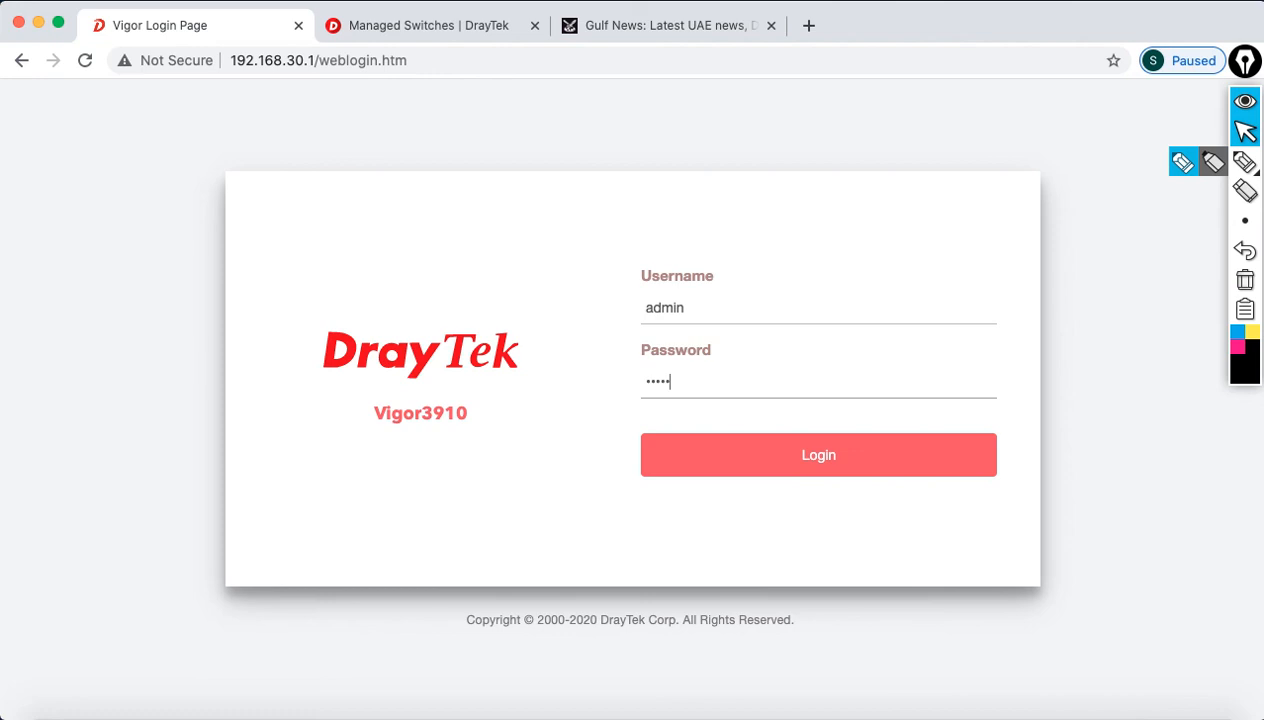
key(Return)
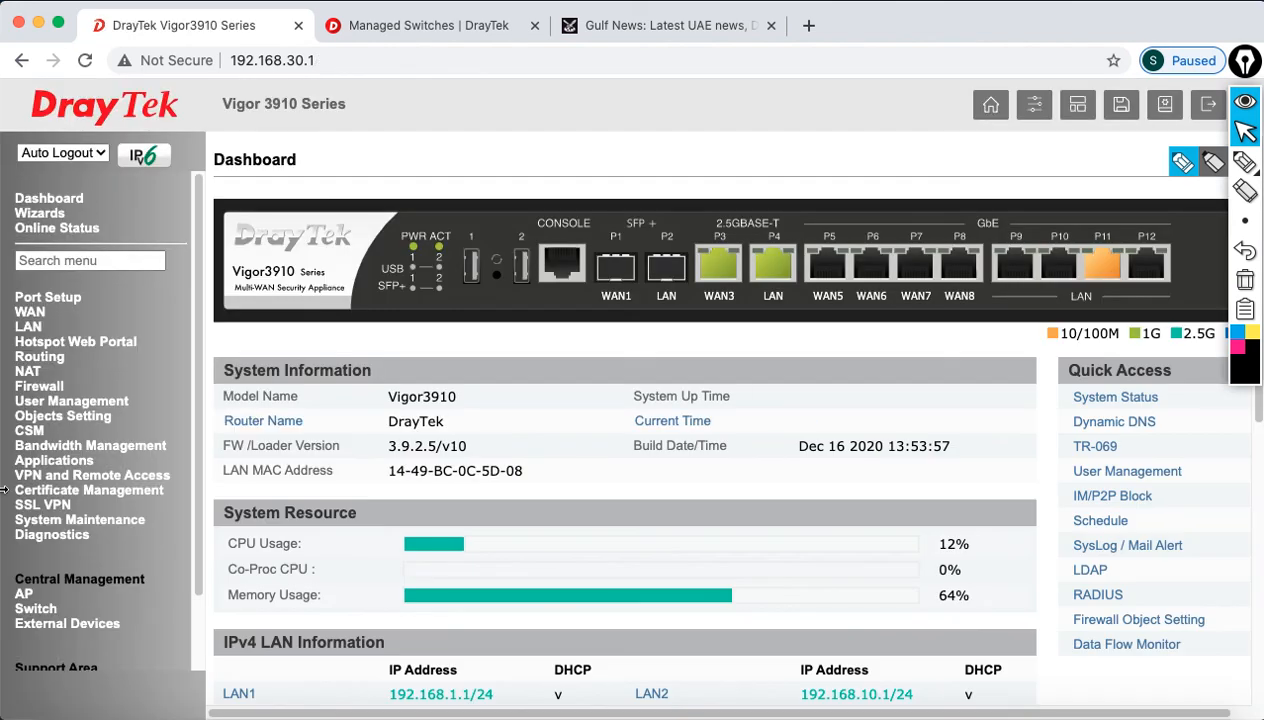
Step: Review the Diagnostics > DHCP Table pools for LAN1–LAN4, then log out
click(45, 538)
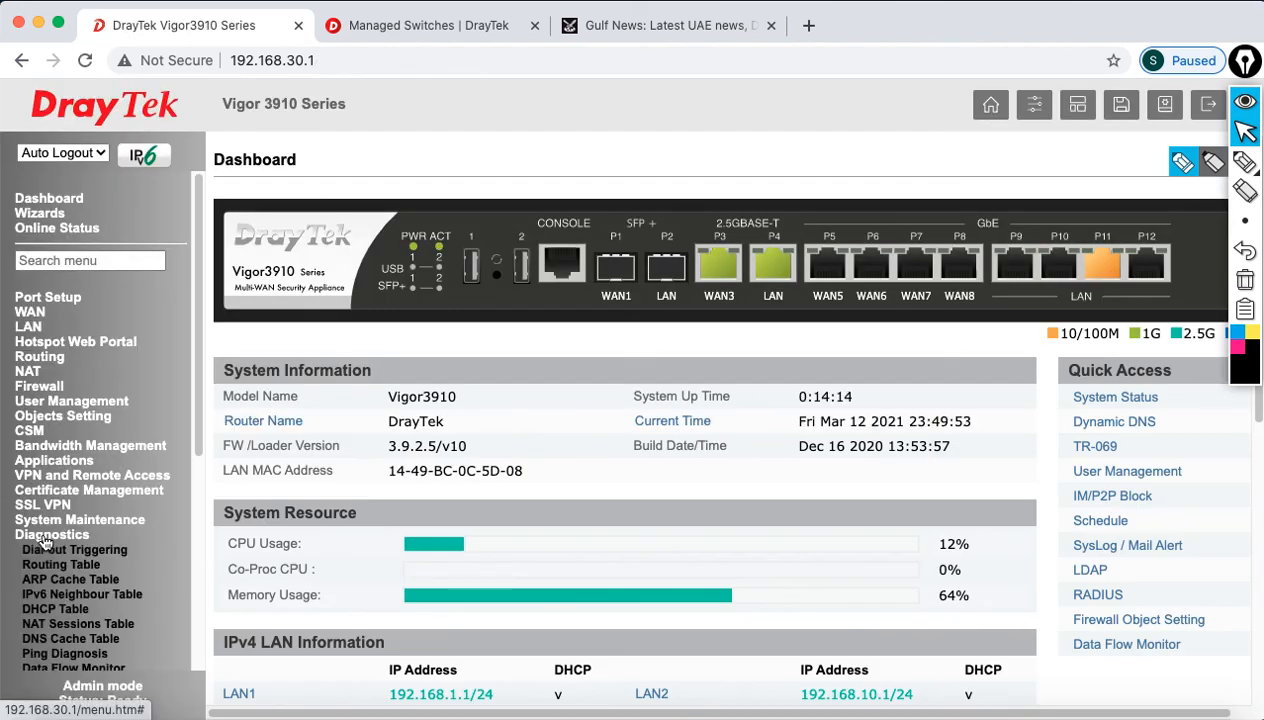
click(55, 608)
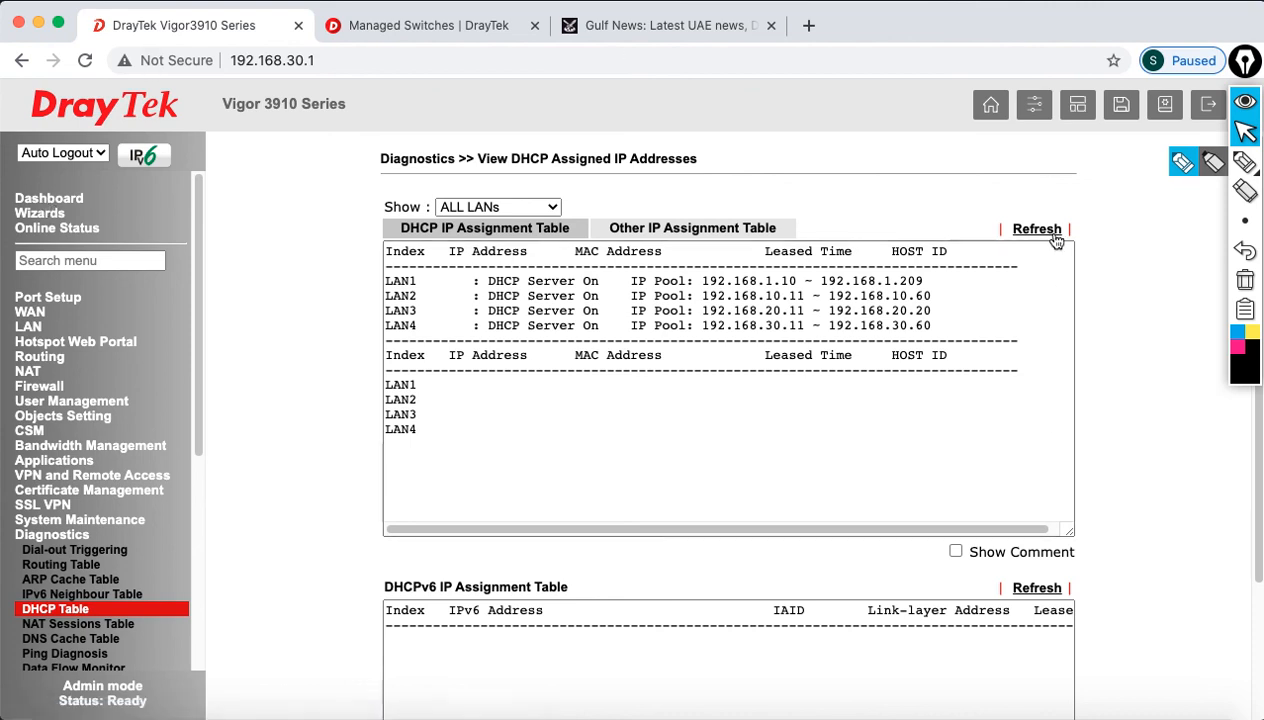
click(1208, 108)
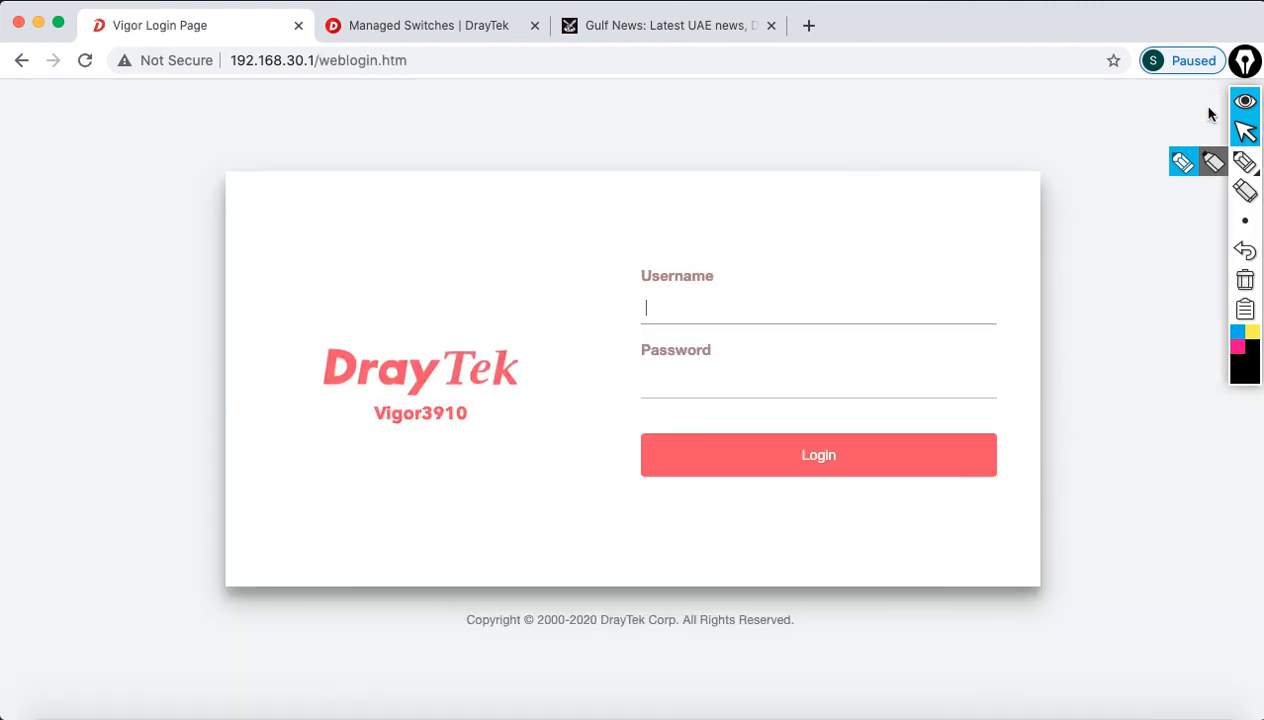
Step: Present slide 27, the 'Thank you for watching' closing slide, as a full-screen PowerPoint slideshow
click(1075, 714)
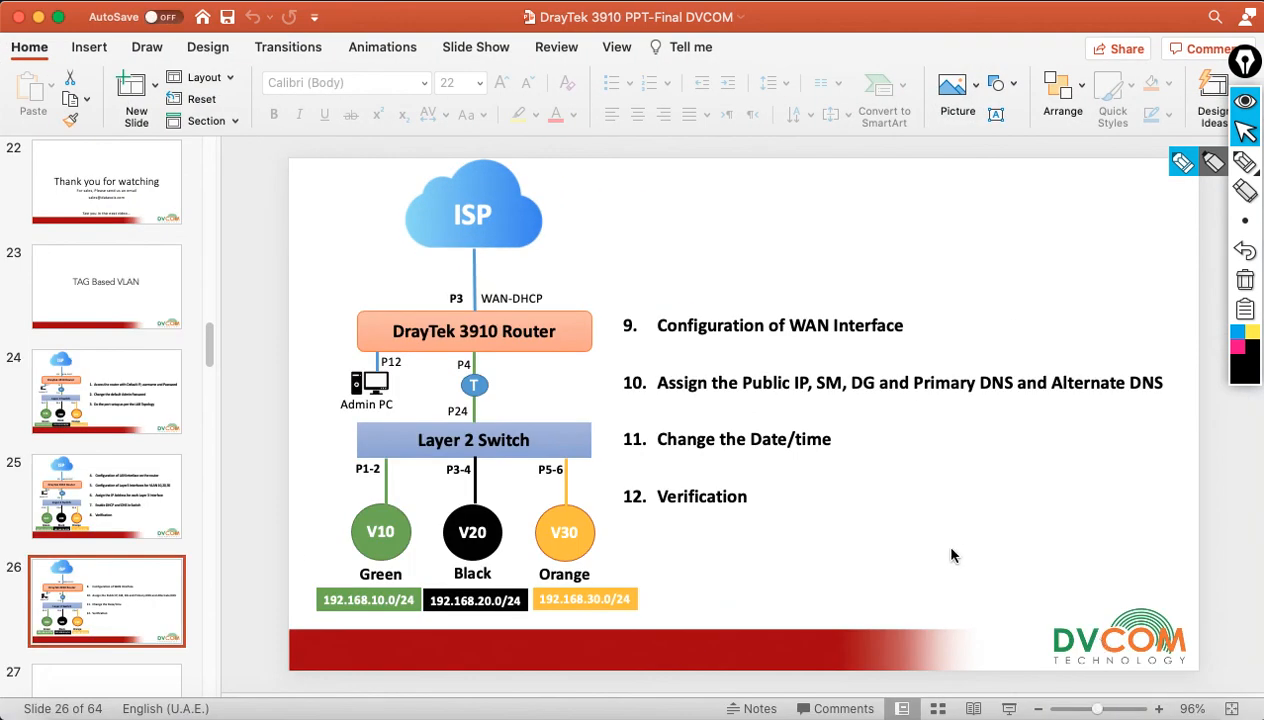
scroll(135, 630, down, 1)
click(144, 682)
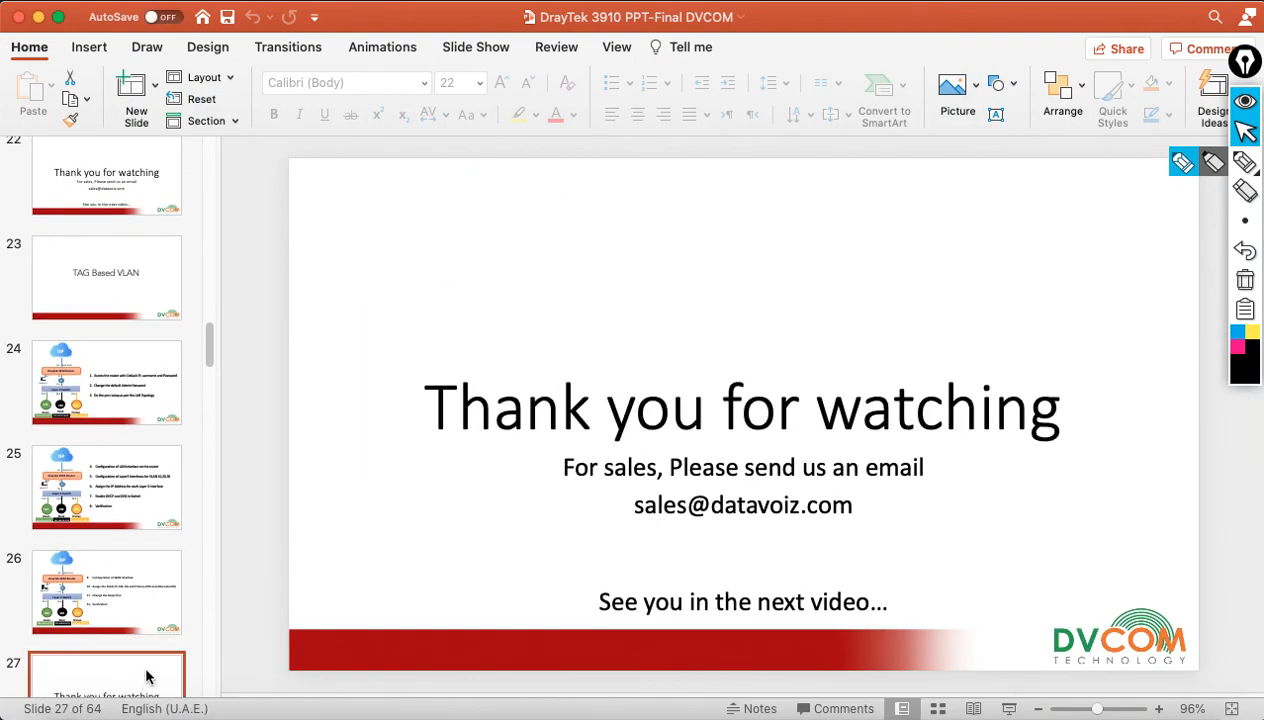
click(1009, 708)
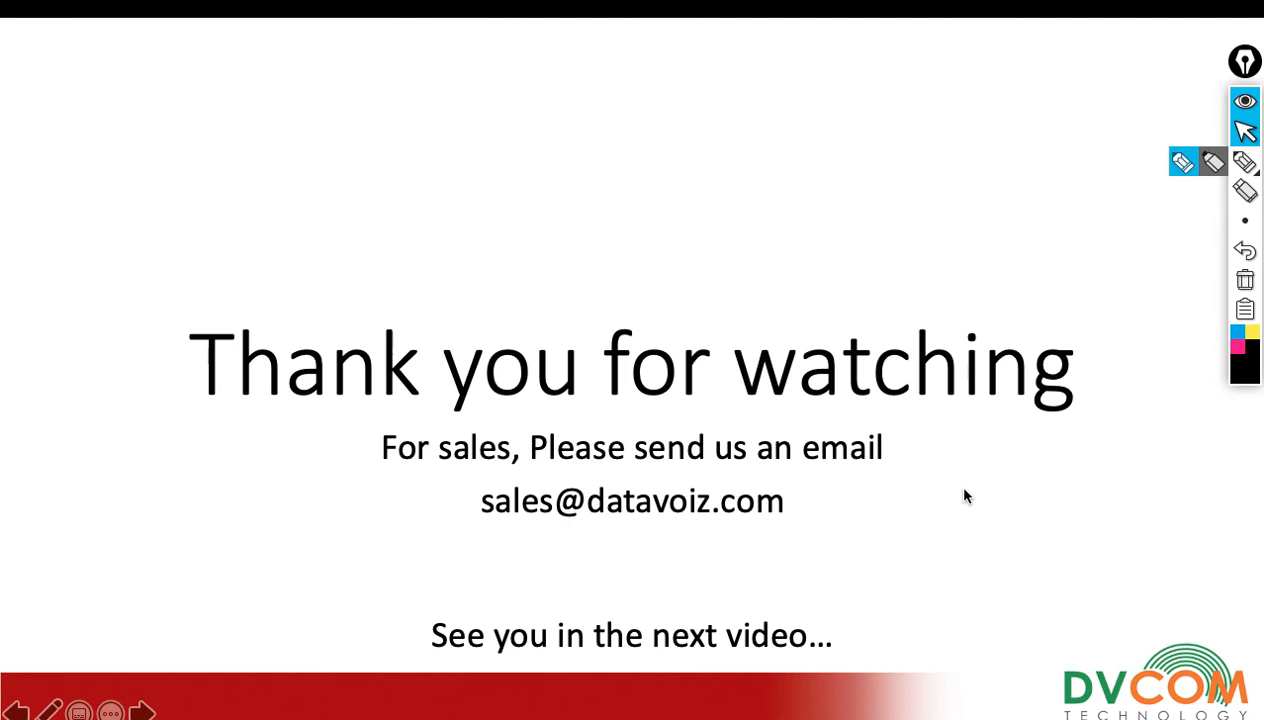